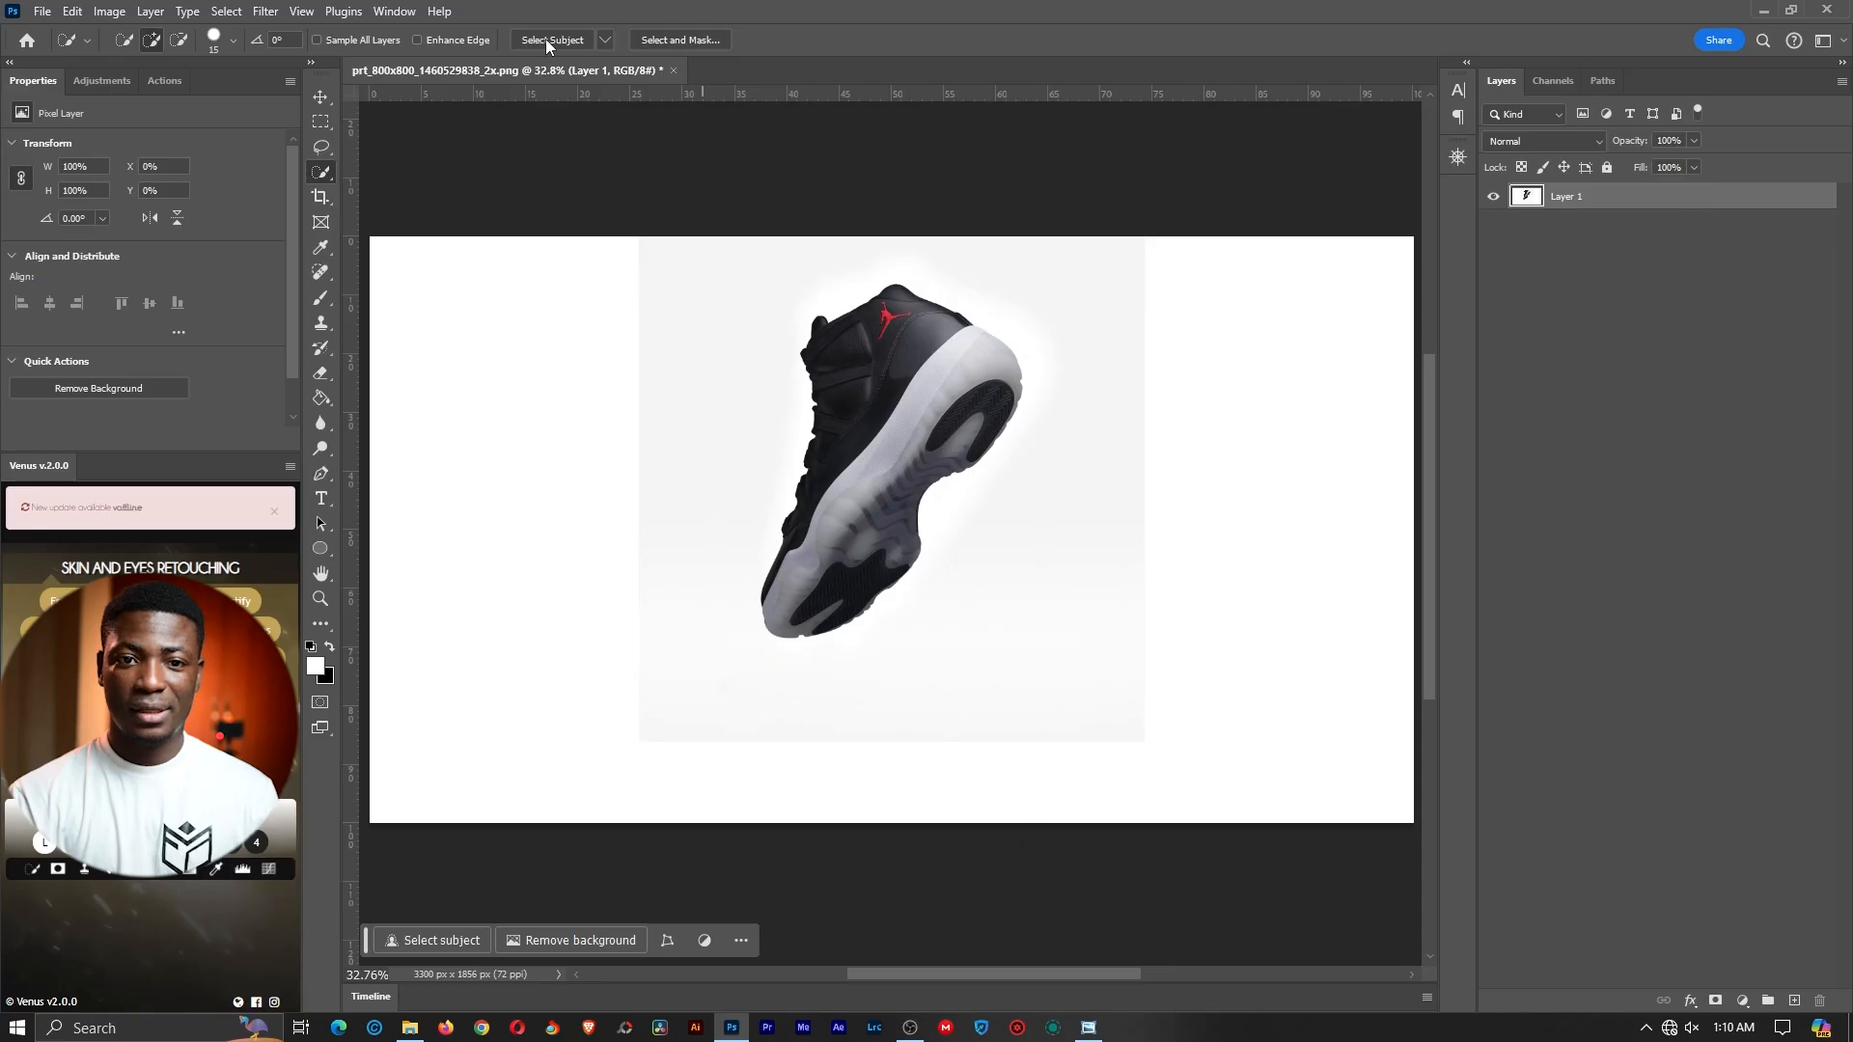
Select the shoe as the subject, cut it onto its own layer and move it beside the grey backdrop
click(547, 39)
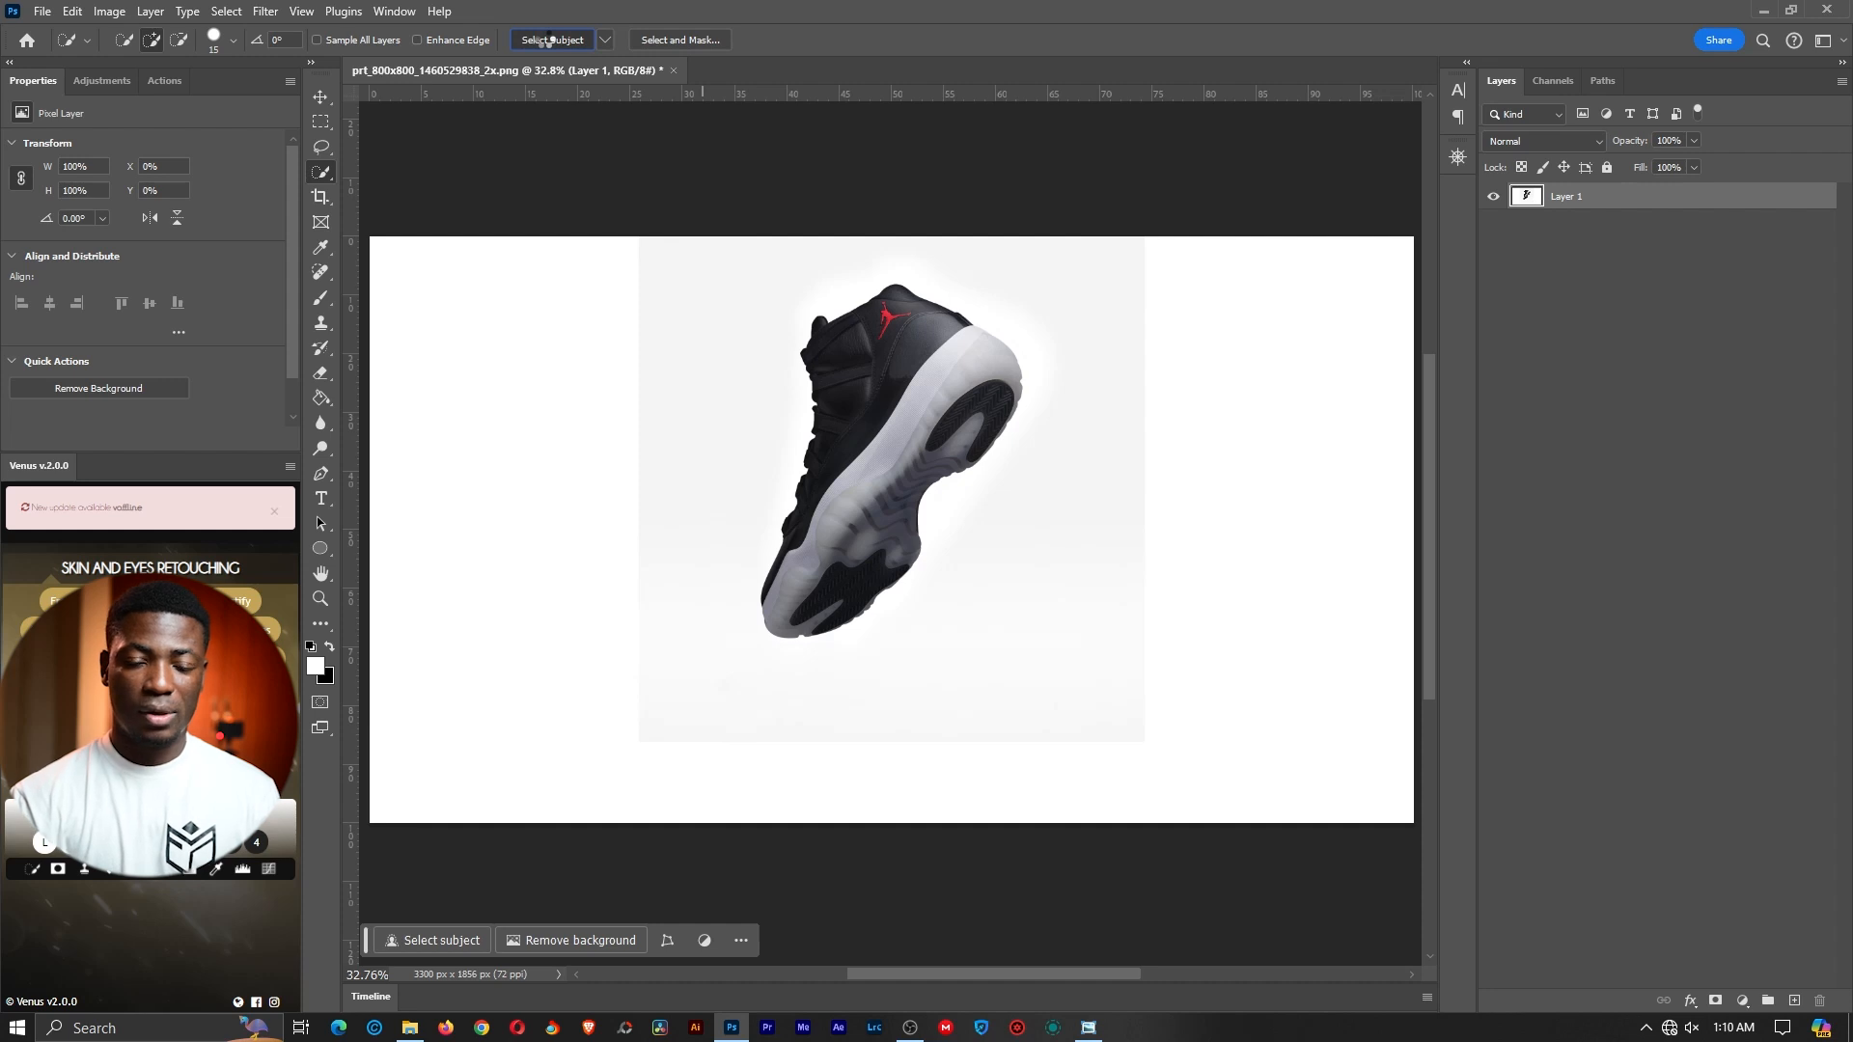
right_click(885, 384)
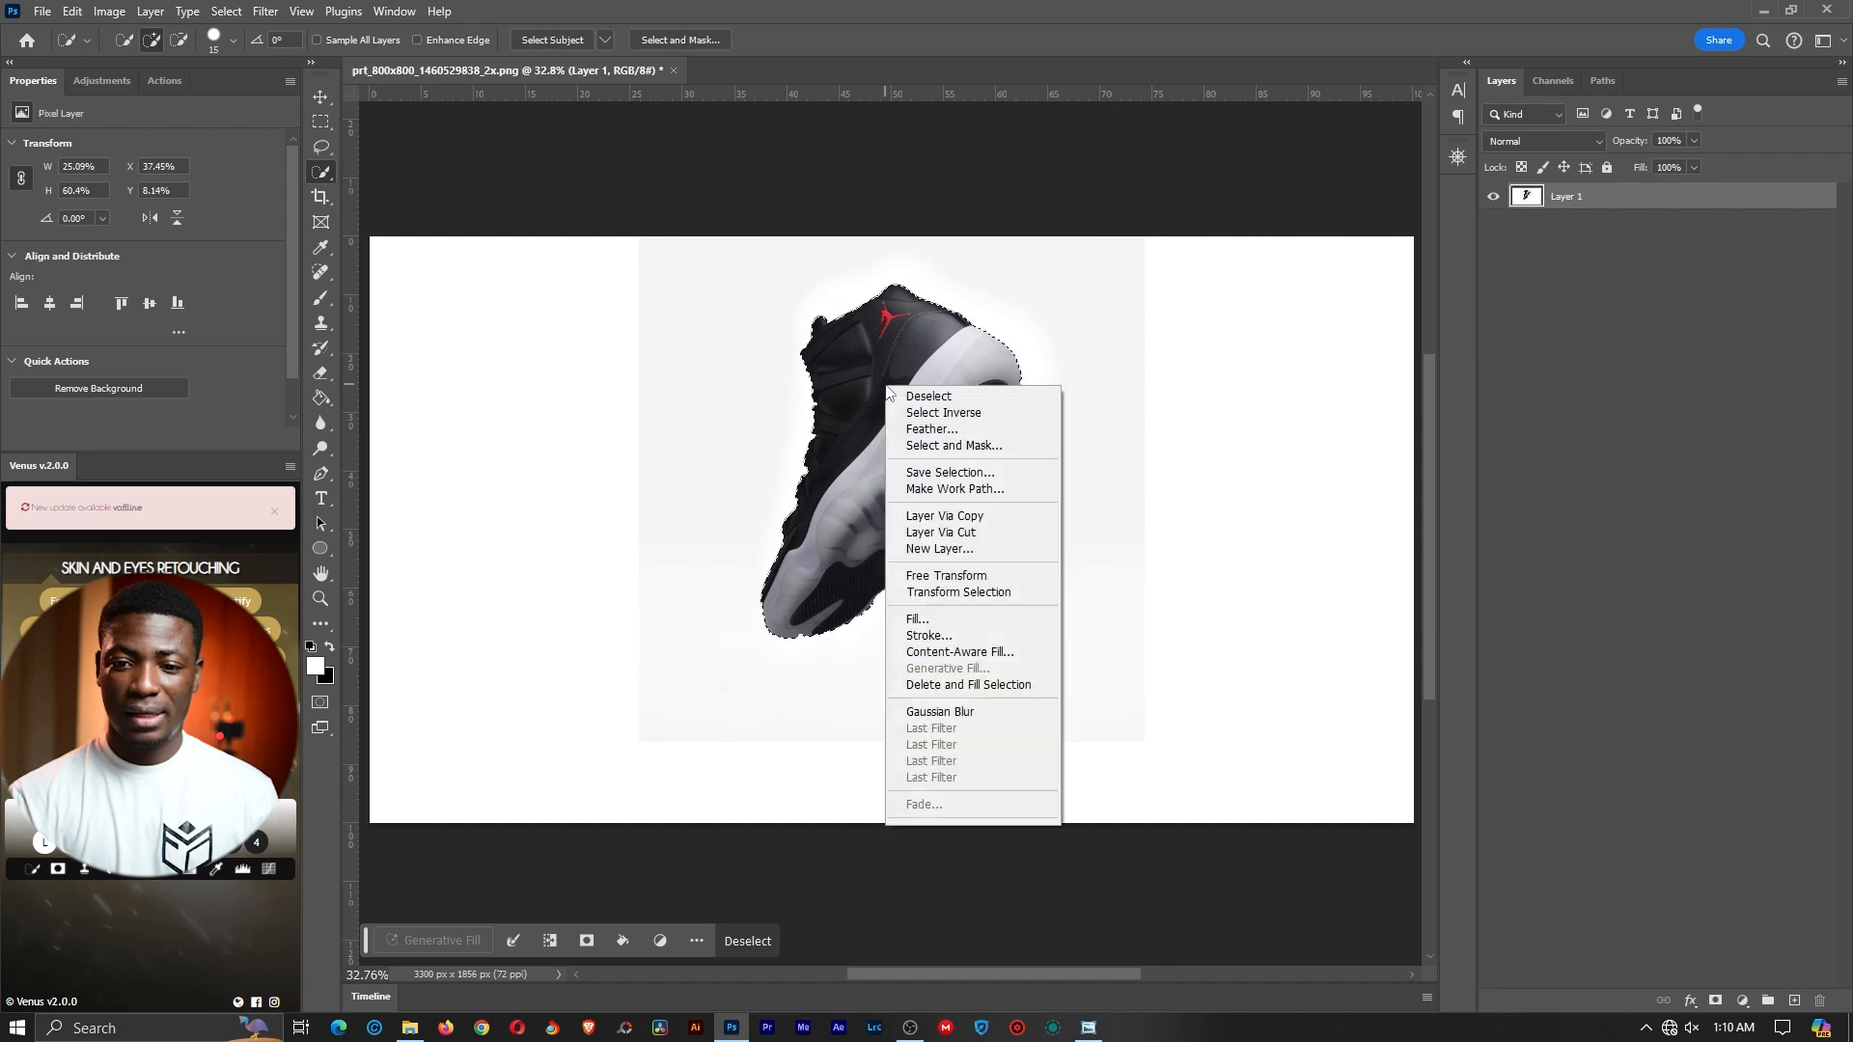
click(934, 537)
key(v)
drag(865, 395, 1190, 463)
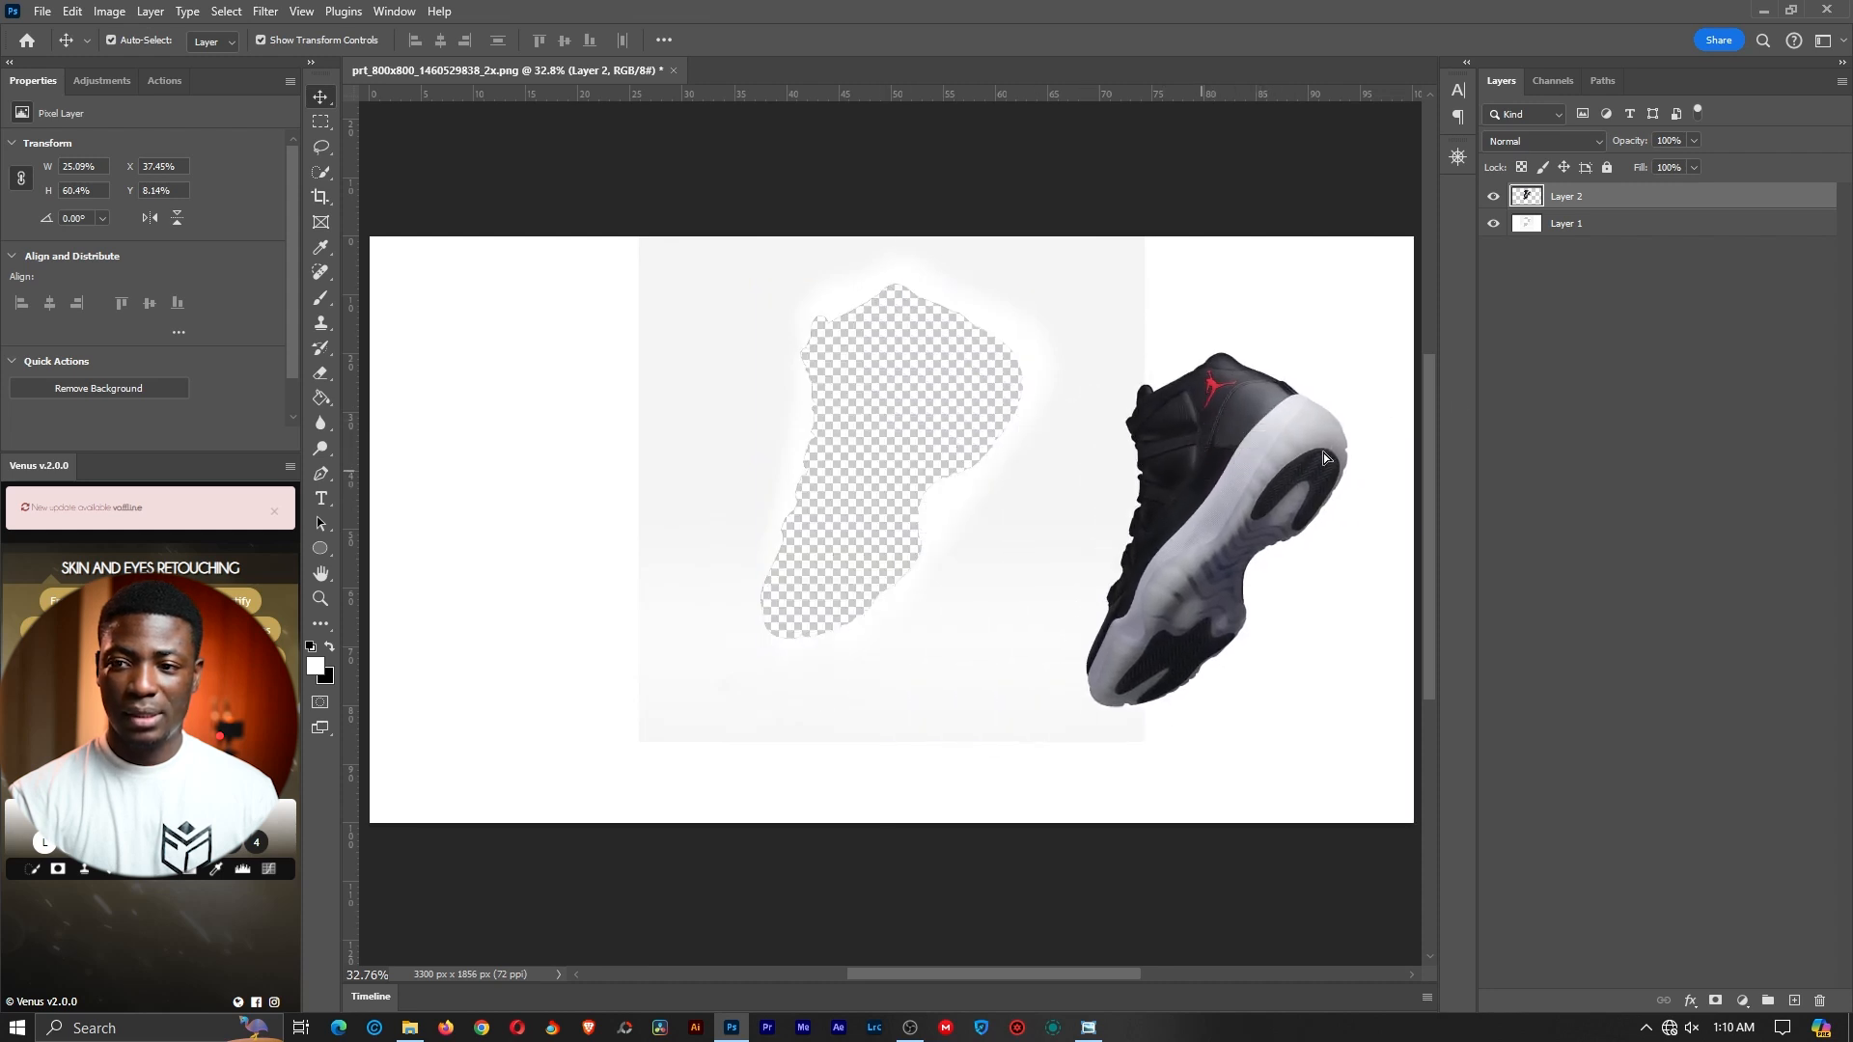
Fill the shoe-shaped hole in Layer 1 with white using the Paint Bucket tool
click(1610, 235)
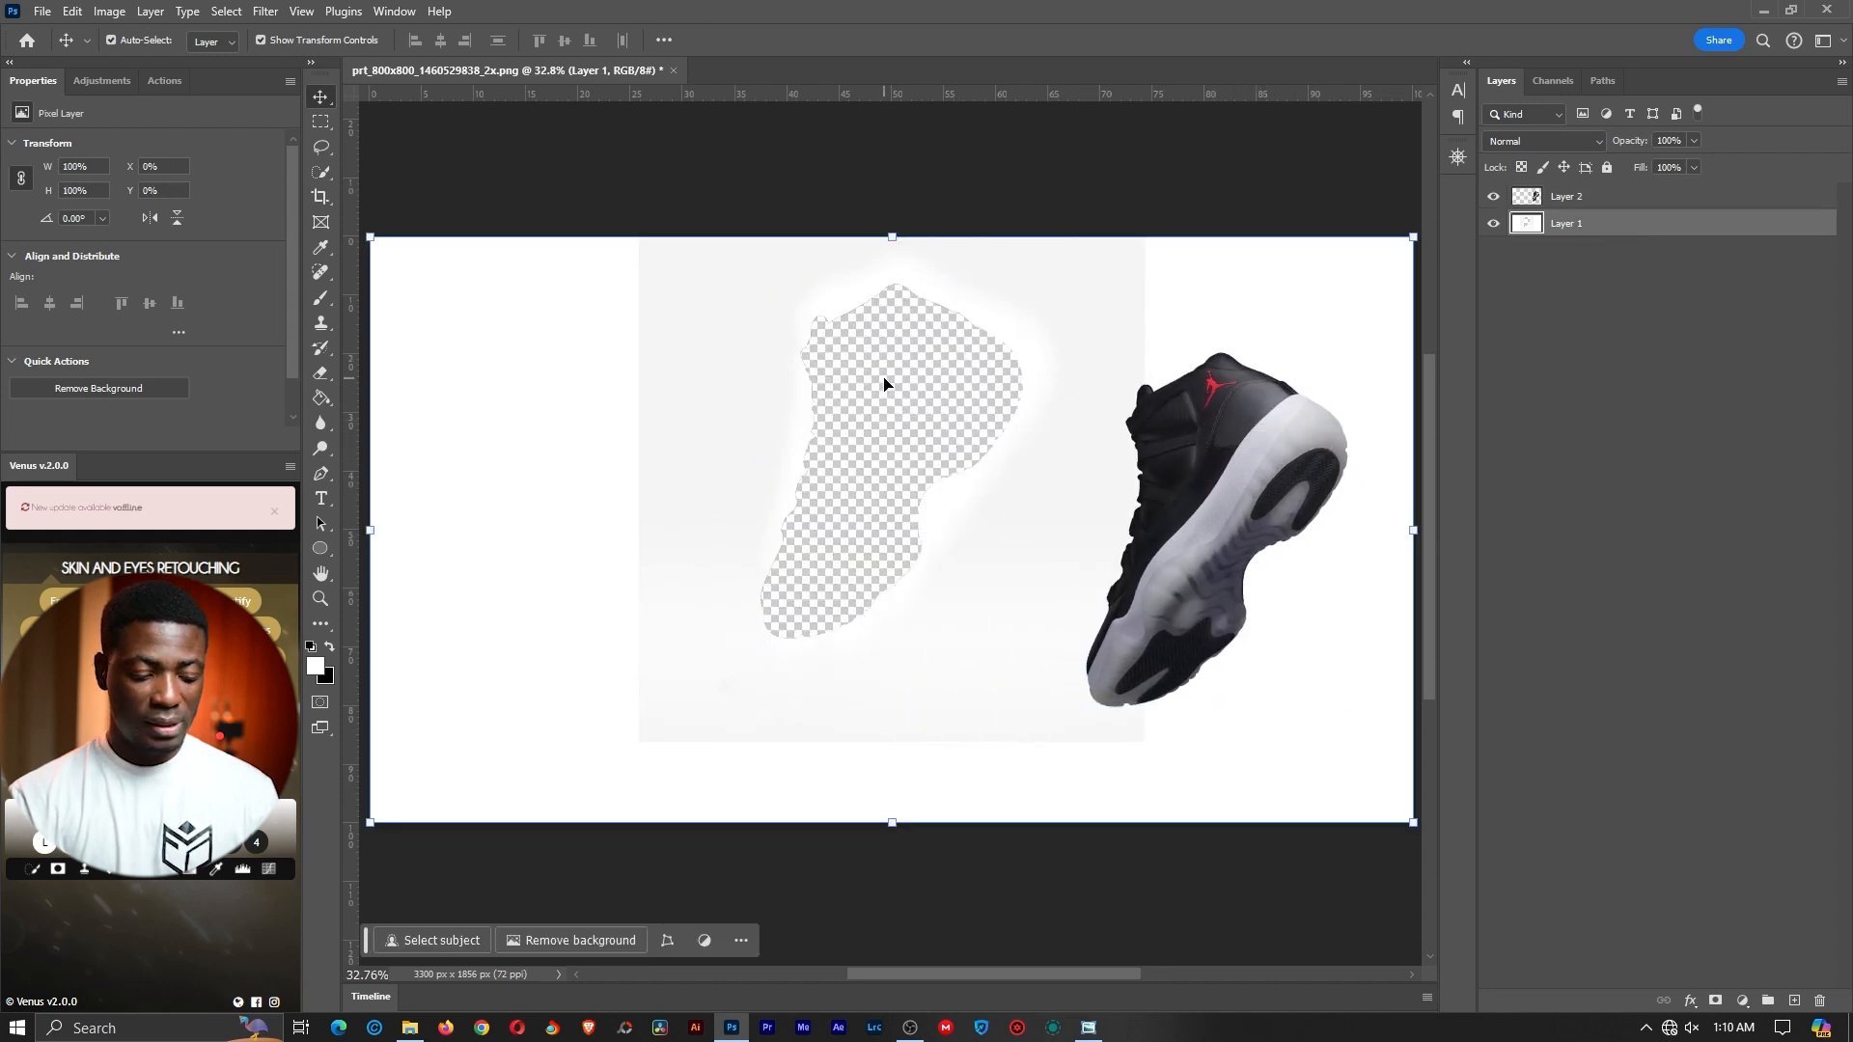
key(g)
right_click(324, 398)
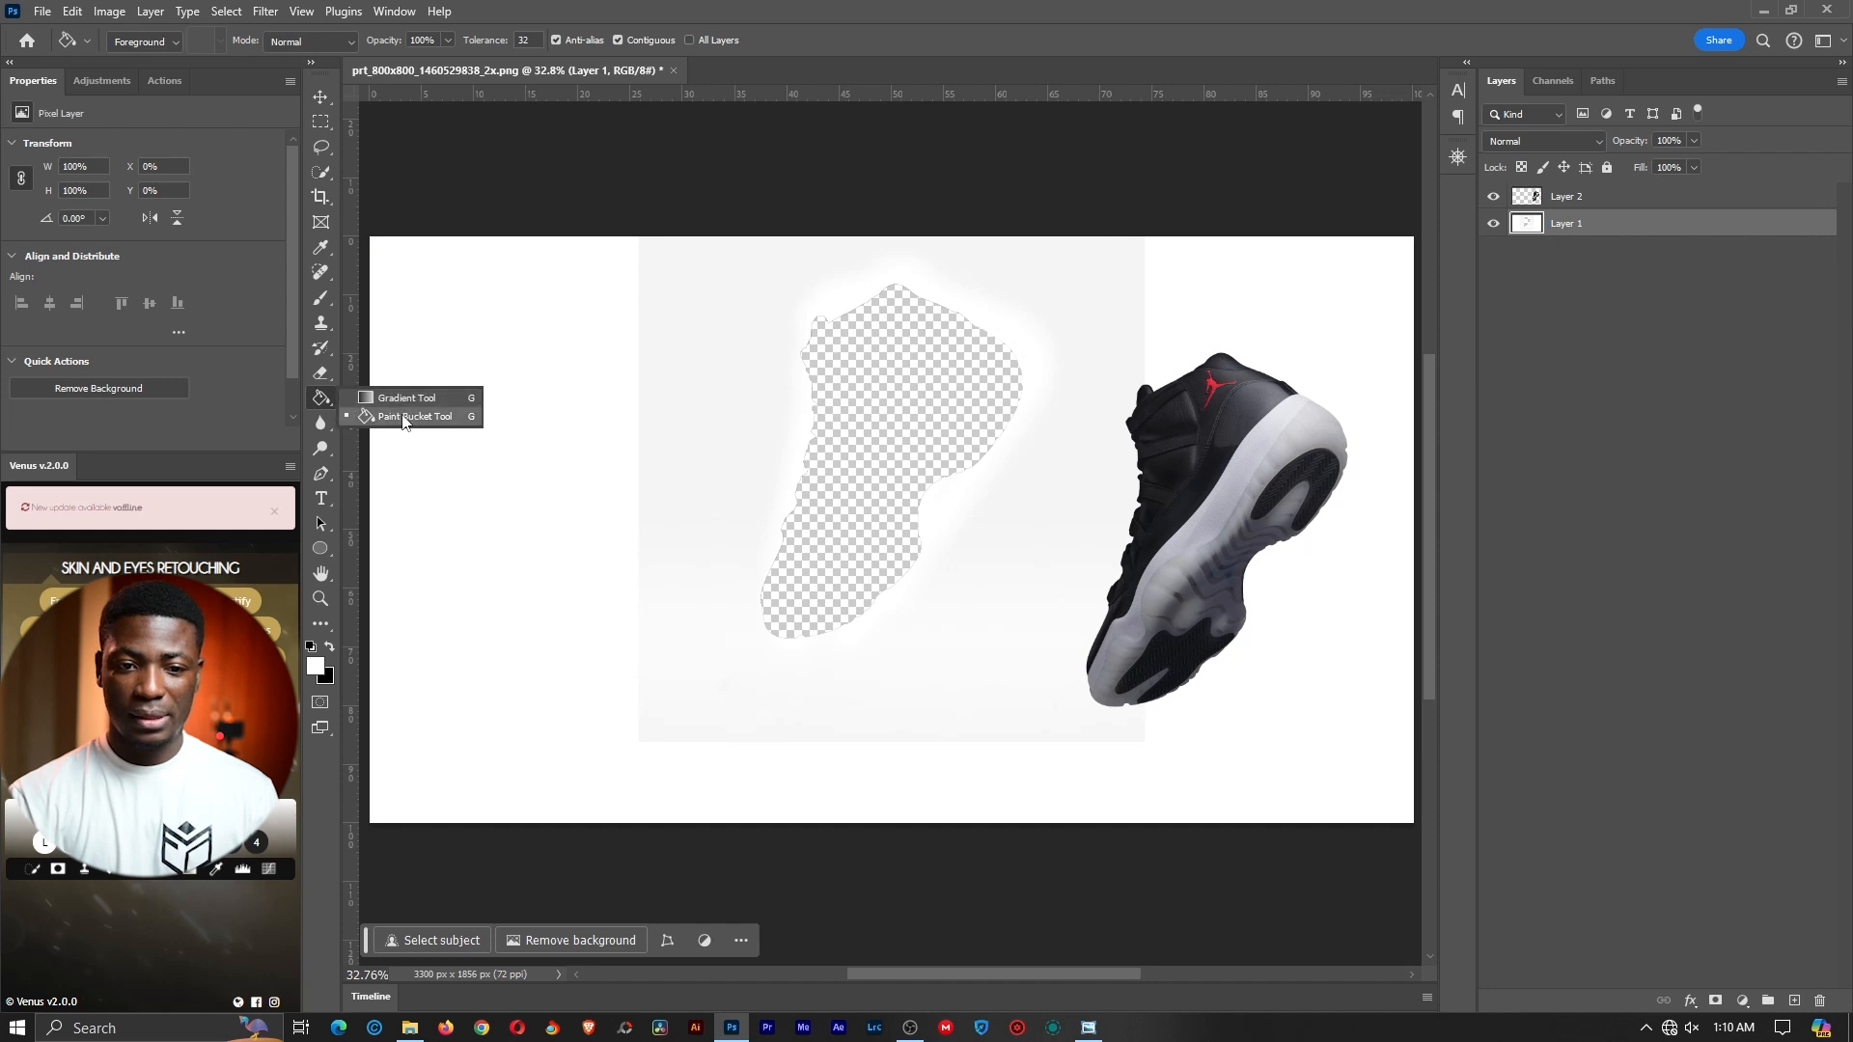
click(930, 390)
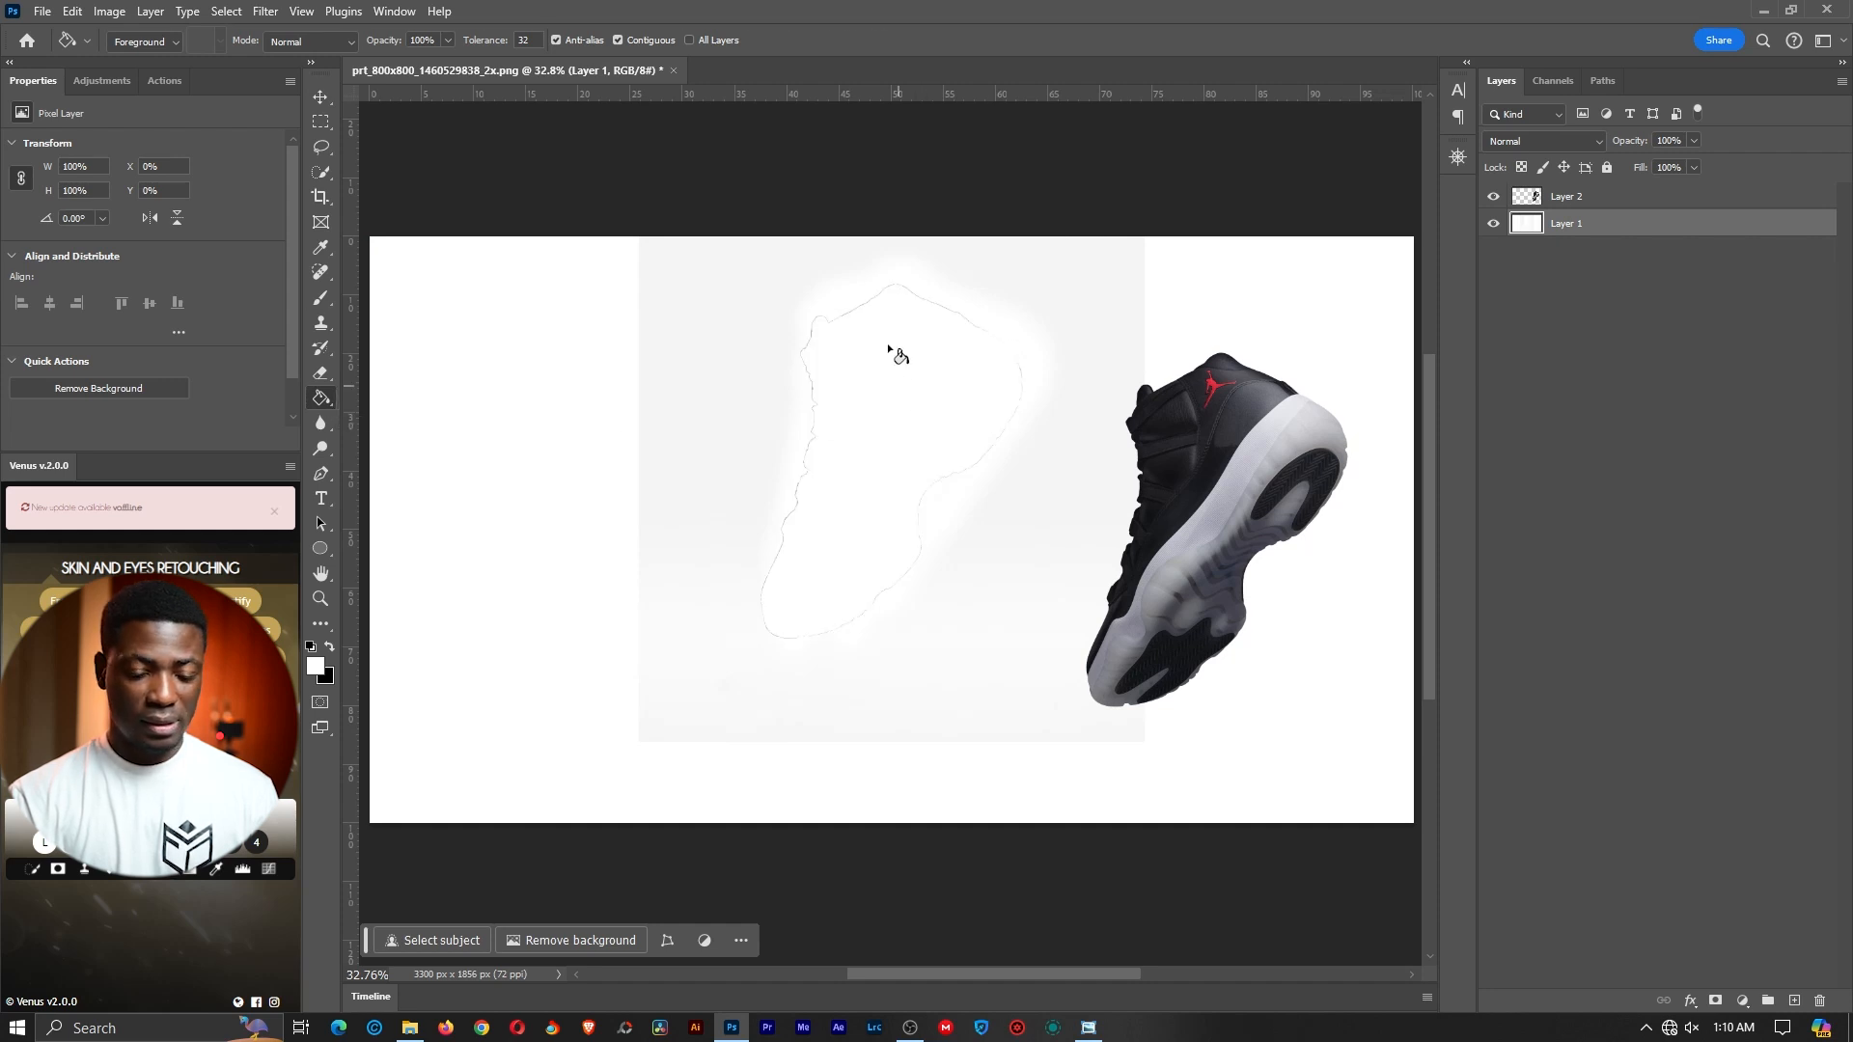
Paint over the leftover shoe outline on Layer 1 with a soft white brush
key(b)
mouse_move(802, 323)
mouse_down()
mouse_move(932, 275)
mouse_move(892, 282)
mouse_move(1007, 383)
mouse_up()
mouse_move(952, 483)
mouse_down()
mouse_move(863, 627)
mouse_move(889, 557)
mouse_move(823, 634)
mouse_move(786, 479)
mouse_move(756, 637)
mouse_move(797, 609)
mouse_move(802, 258)
mouse_move(807, 481)
mouse_move(827, 438)
mouse_up()
Move the shoe cutout on Layer 2 back over the grey backdrop, keeping Layer 1 in its original place
key(v)
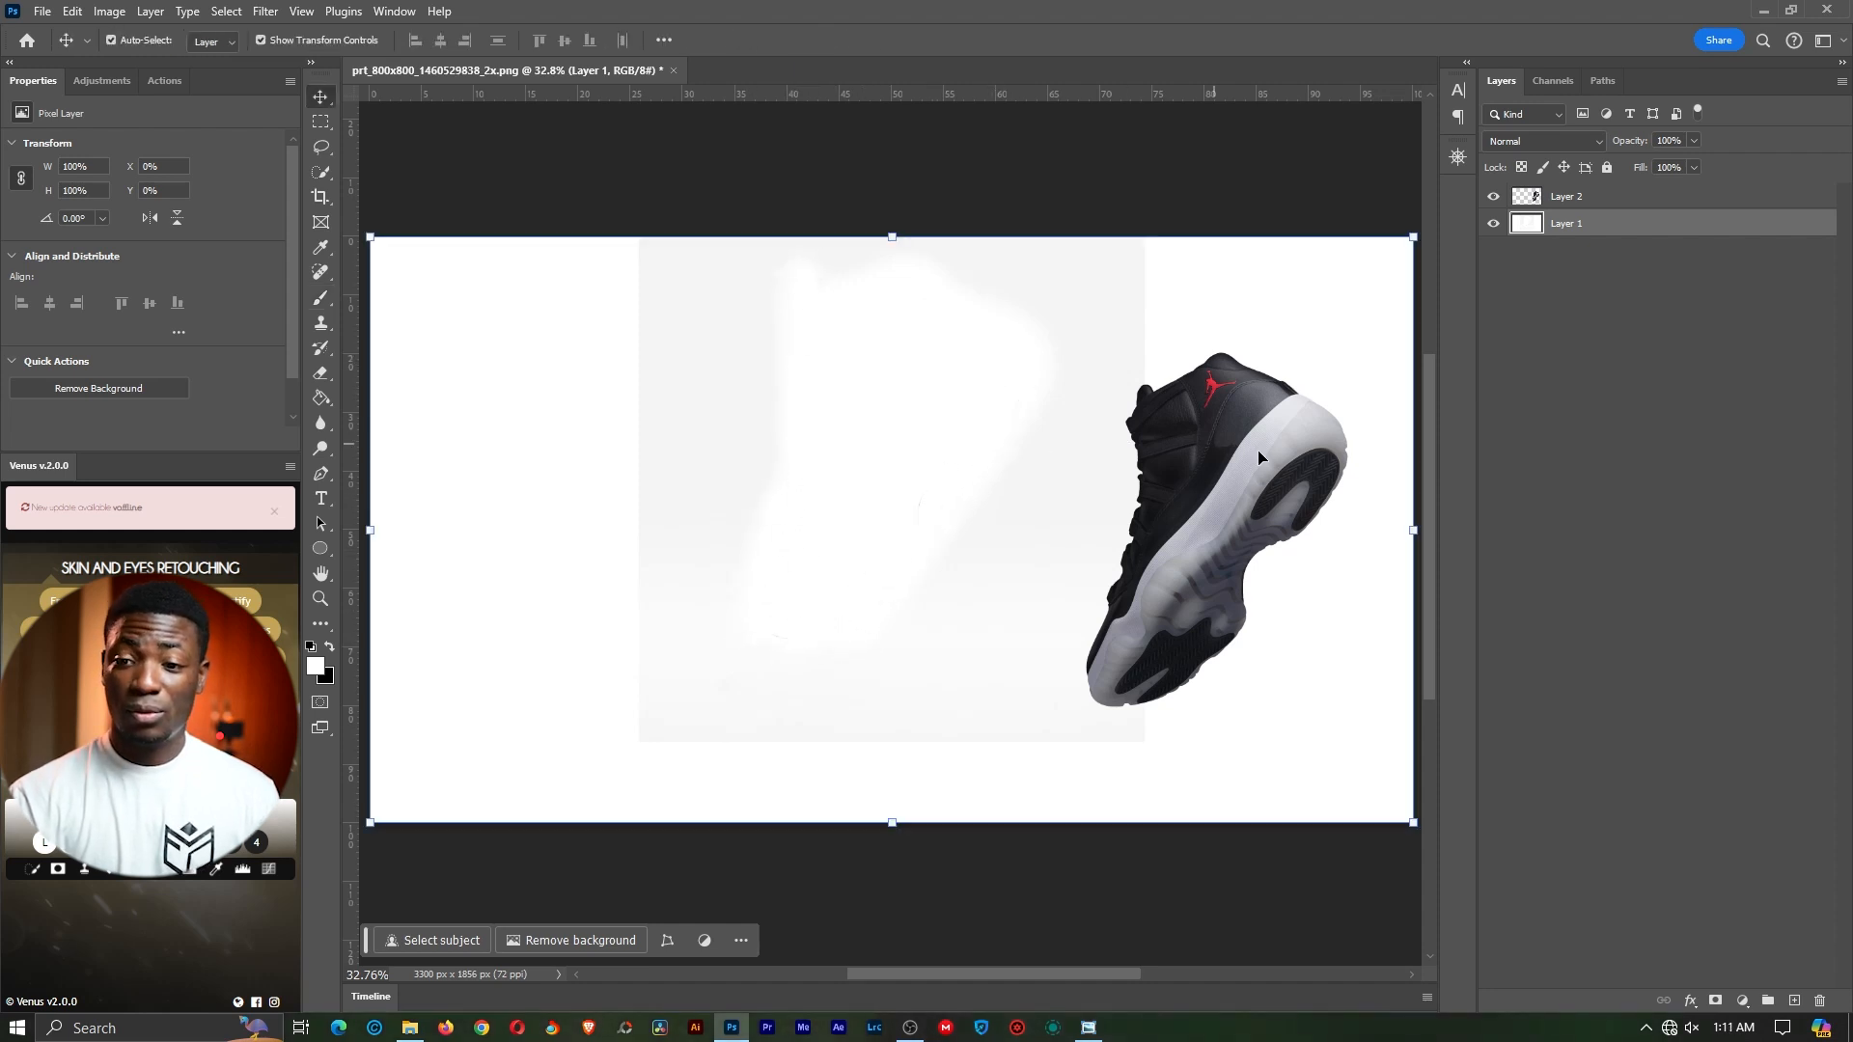
drag(1253, 440, 801, 440)
drag(1221, 438, 927, 439)
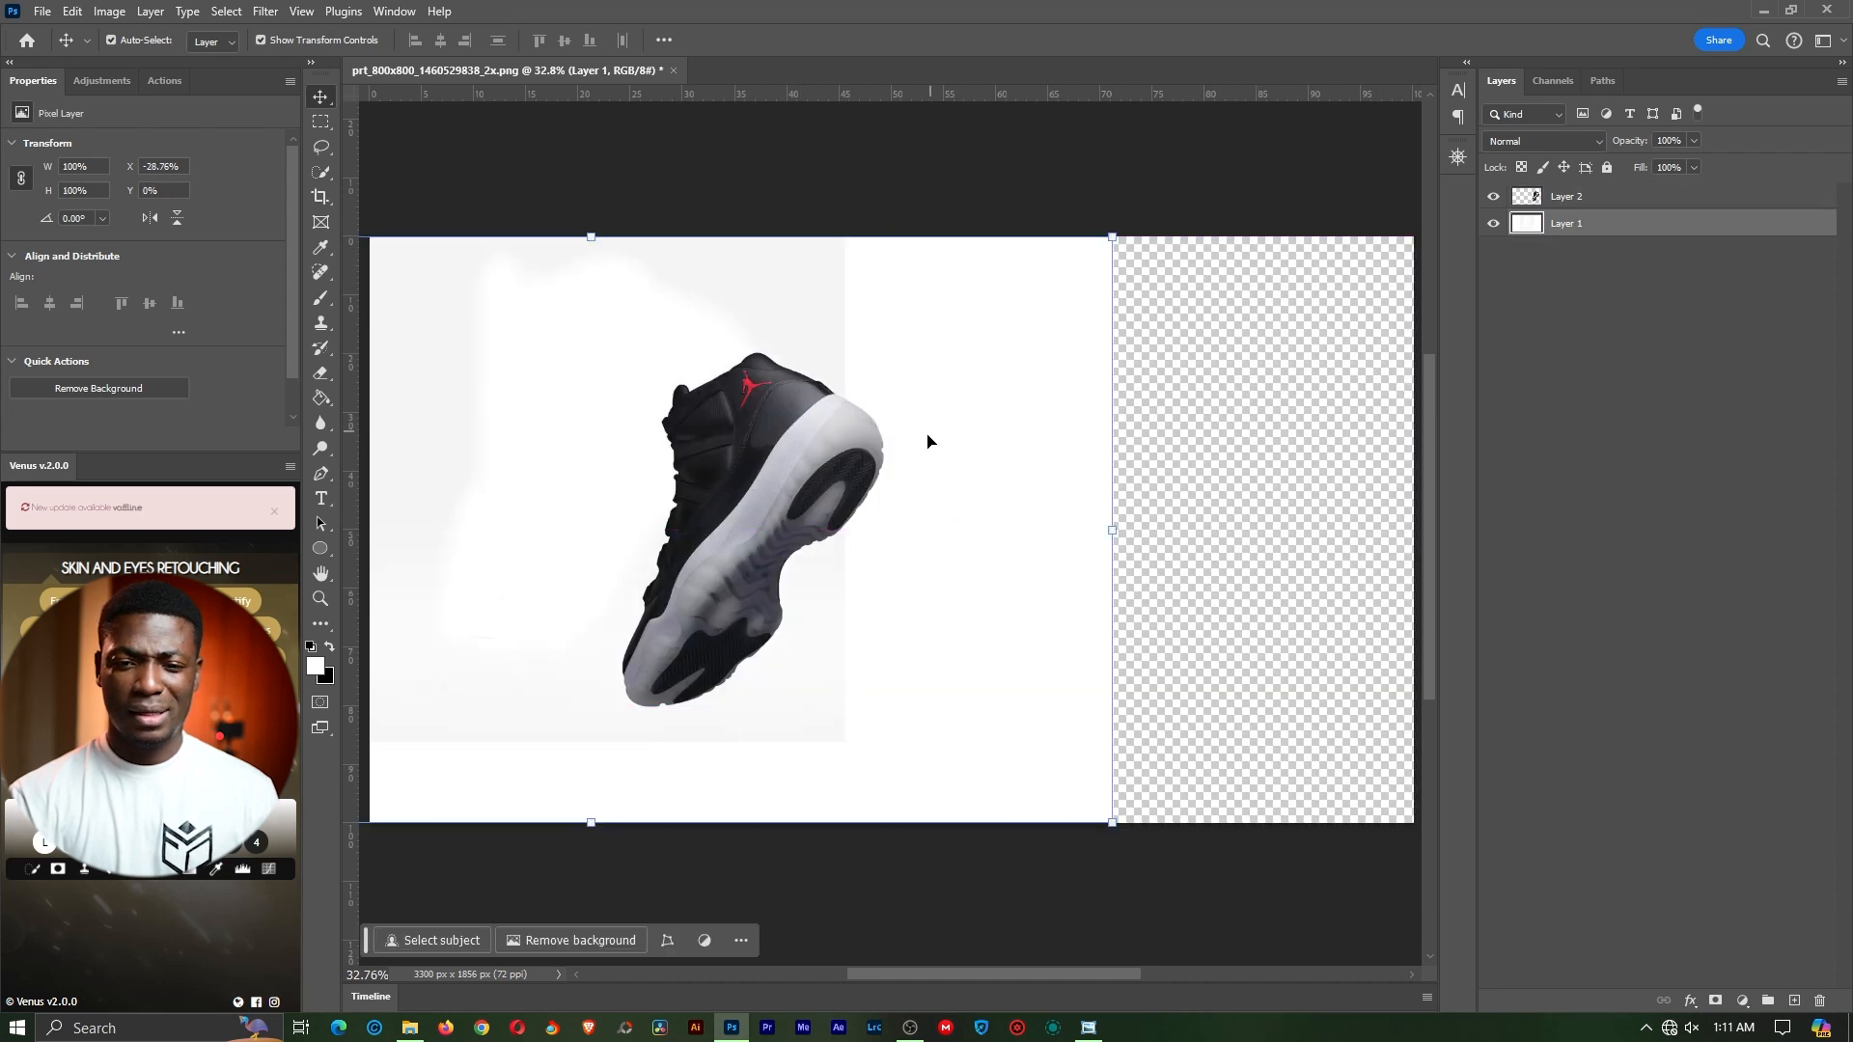
key(ctrl+z)
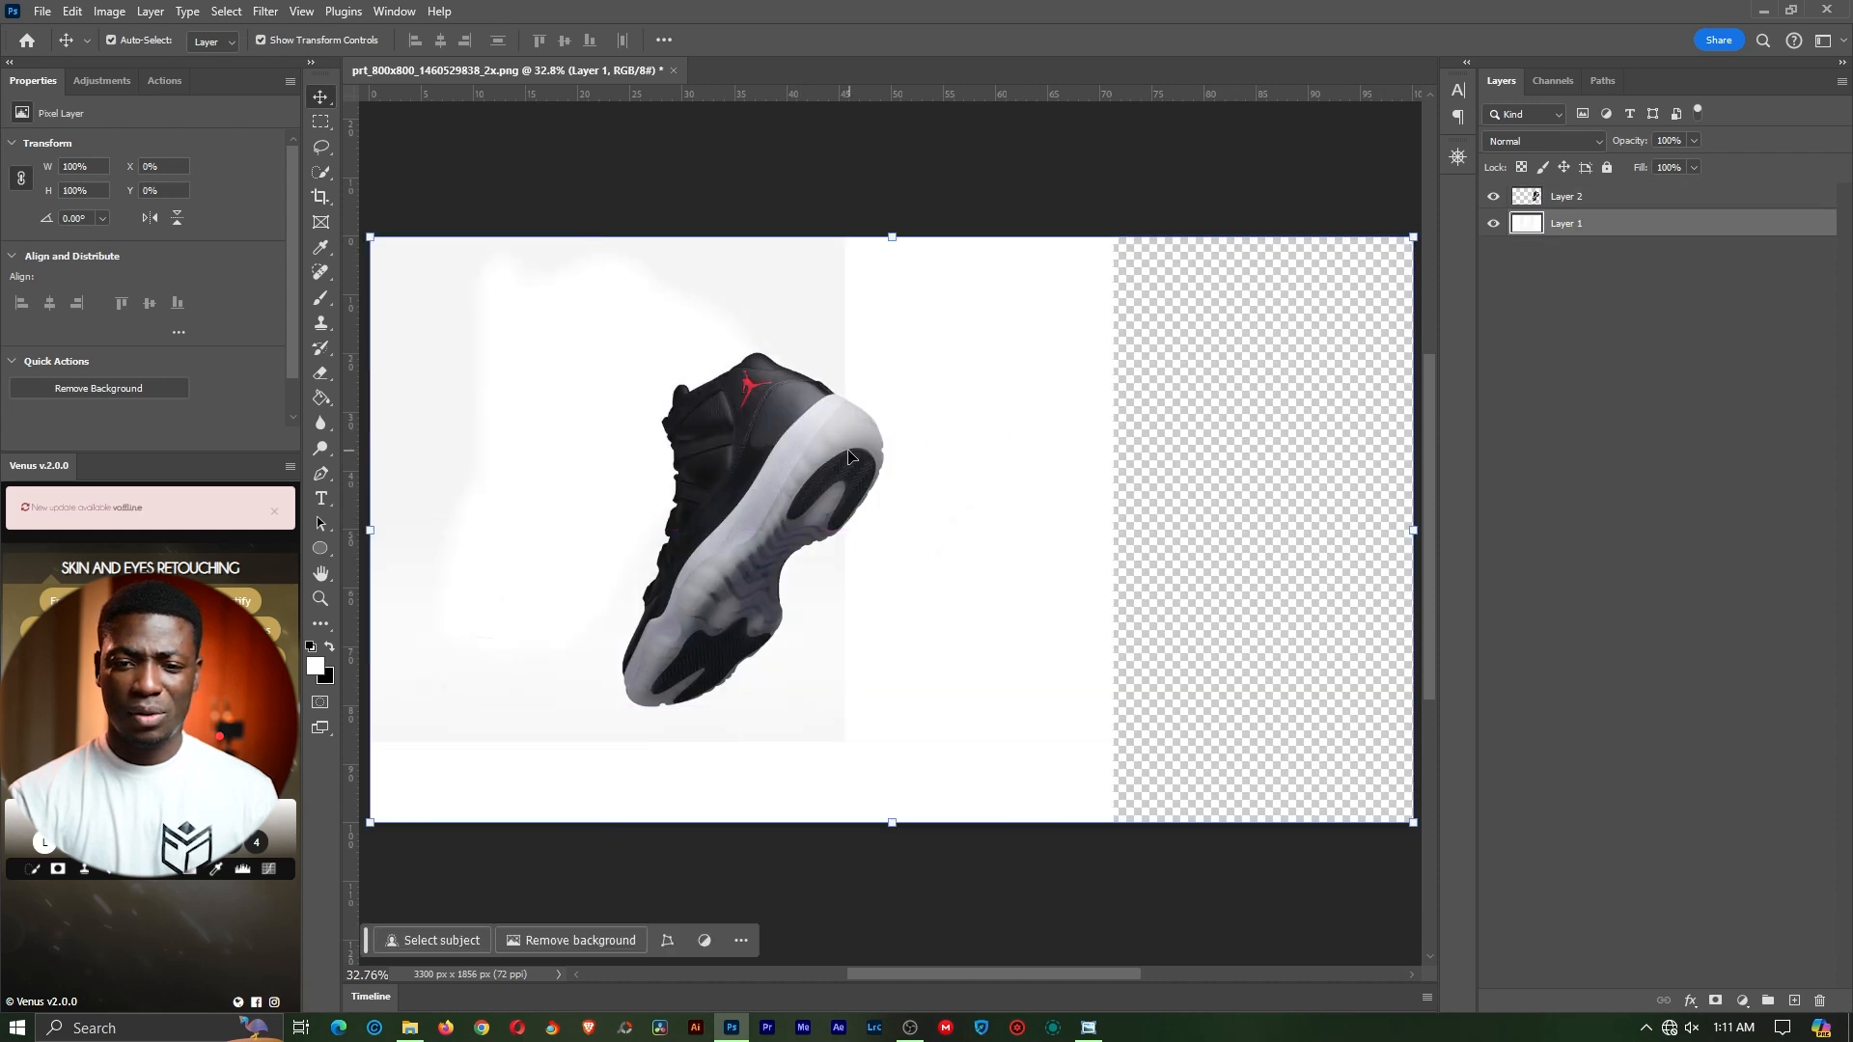
drag(805, 453, 900, 422)
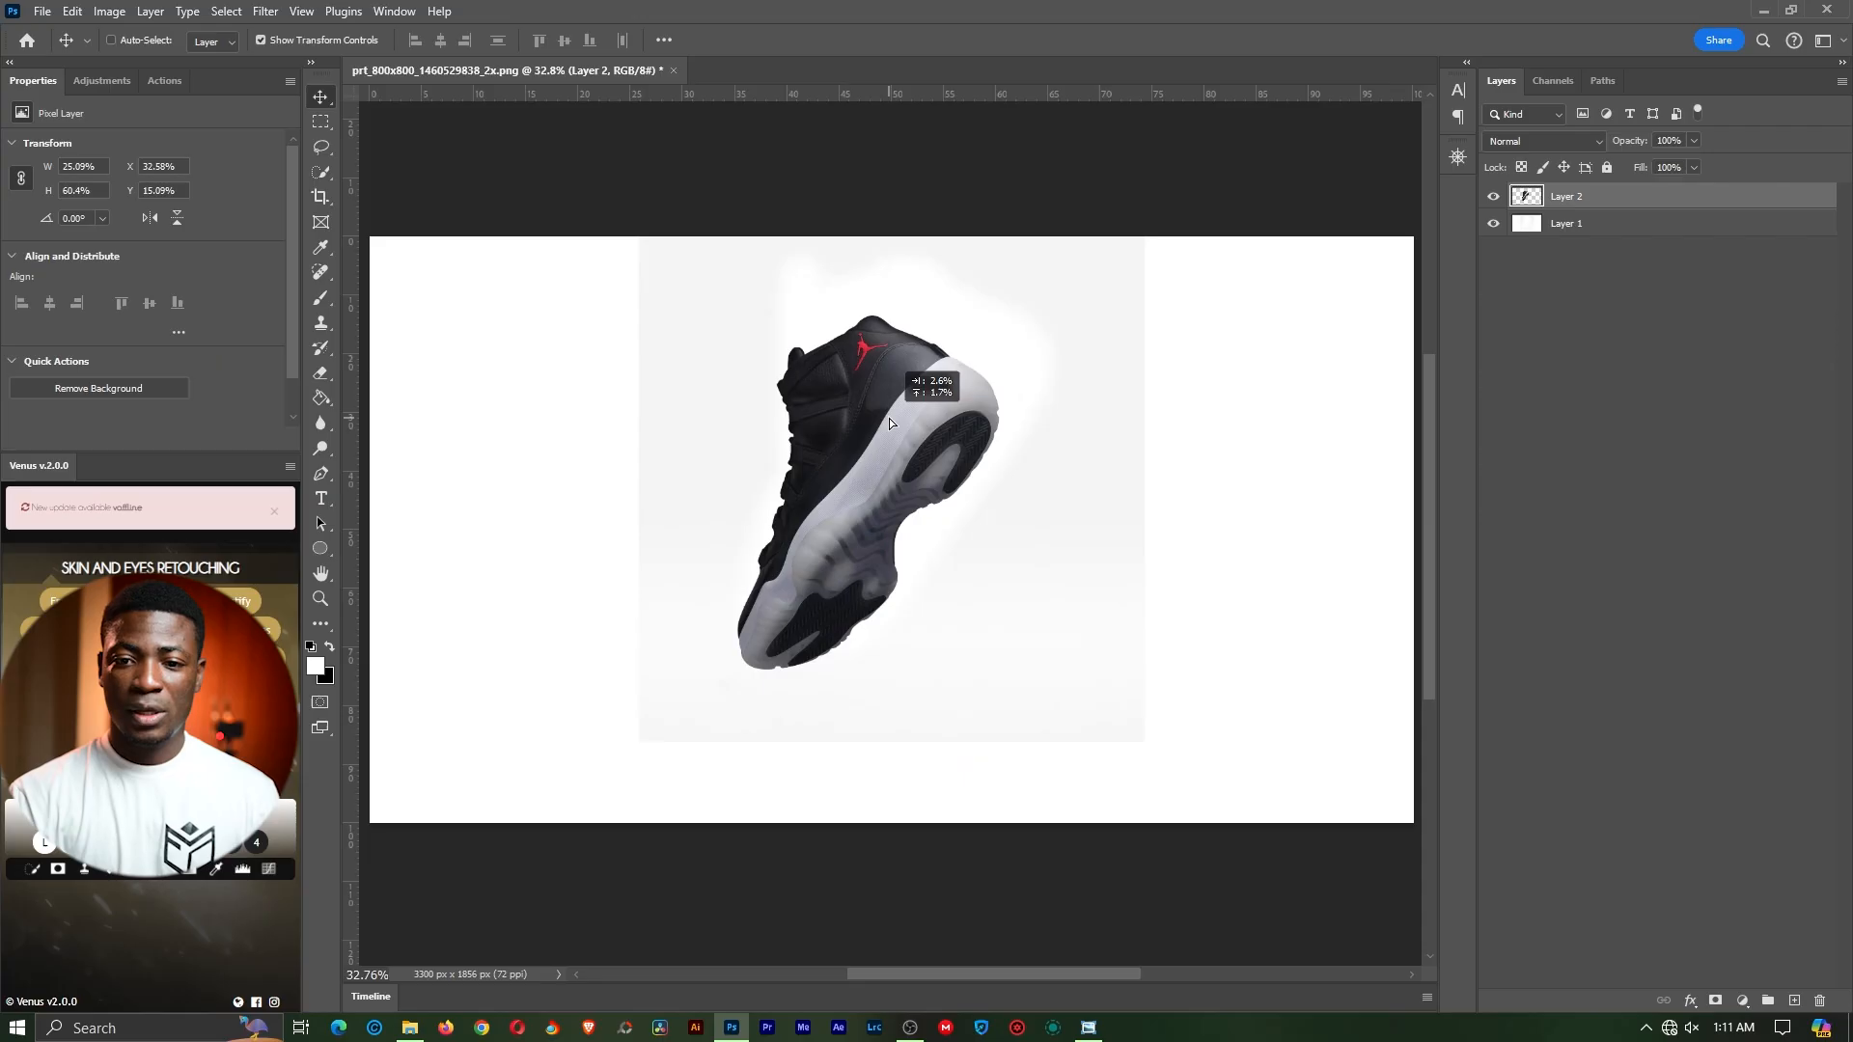
click(889, 419)
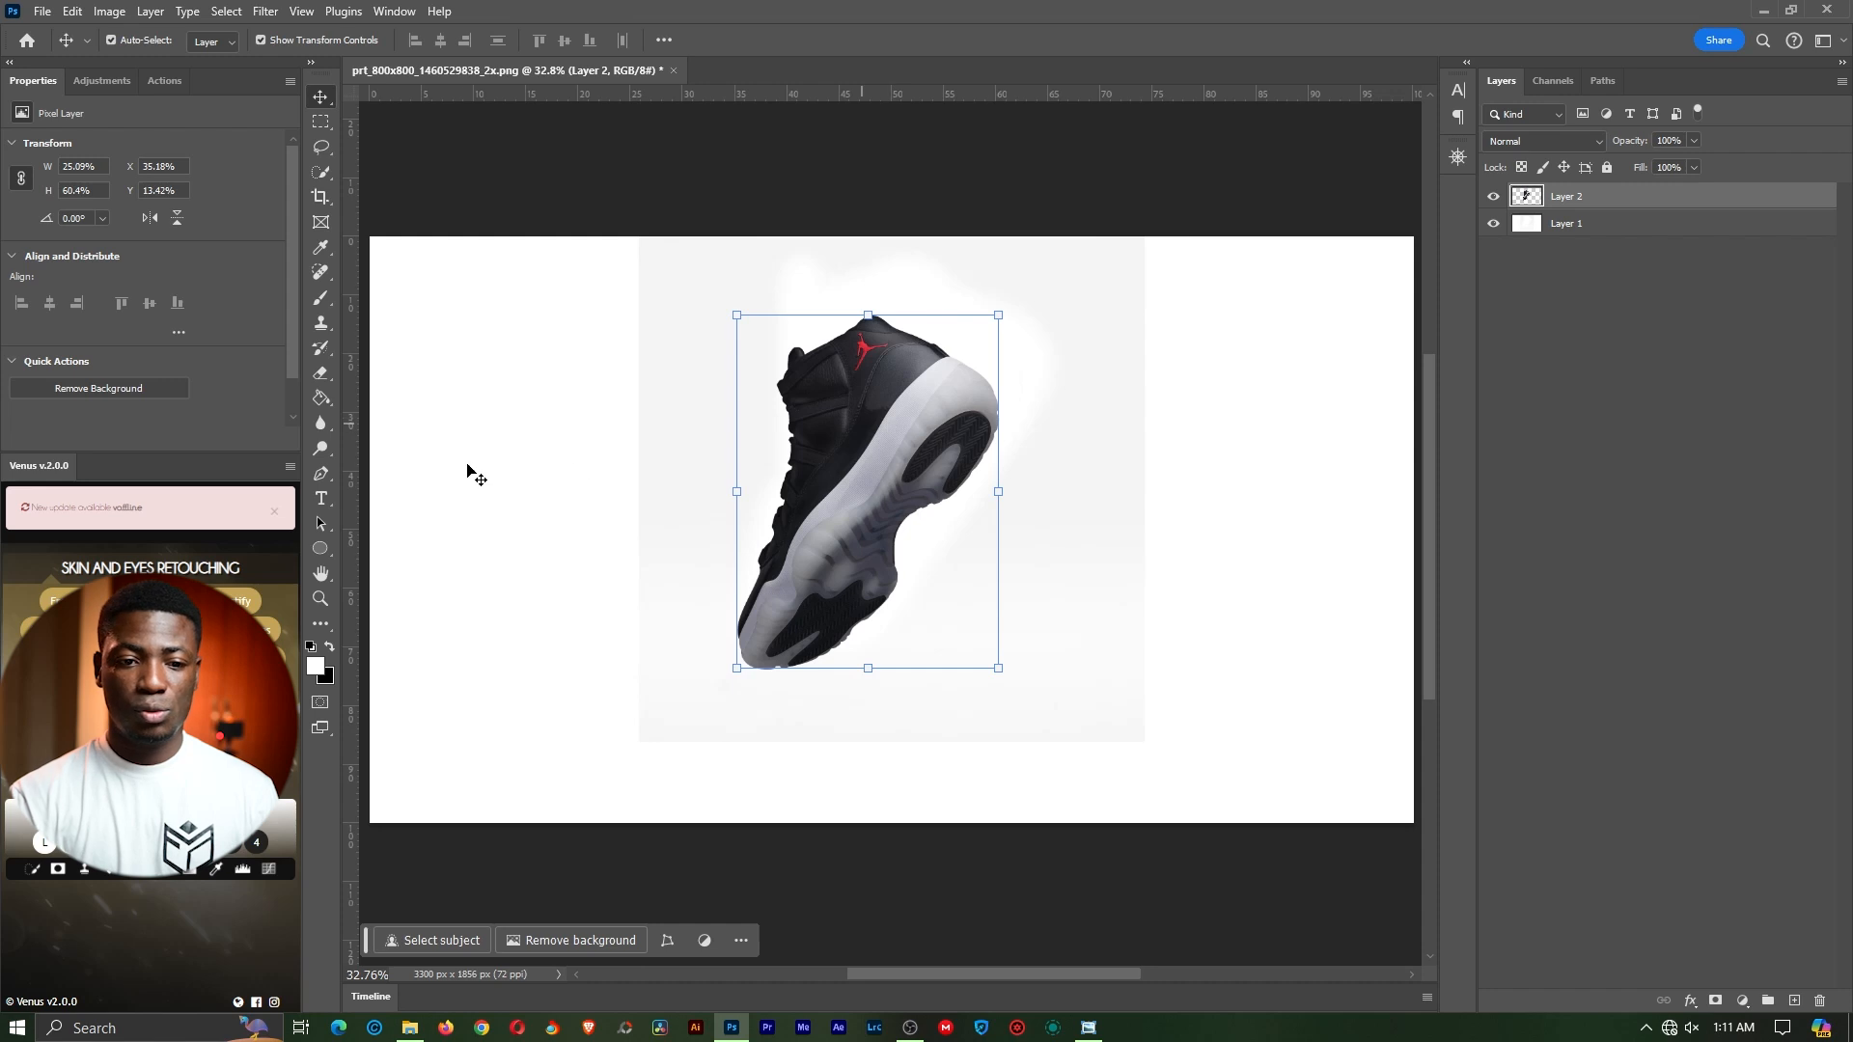
Draw a flat ellipse shape about 631 px wide and 180 px high just below the shoe's toe
click(321, 548)
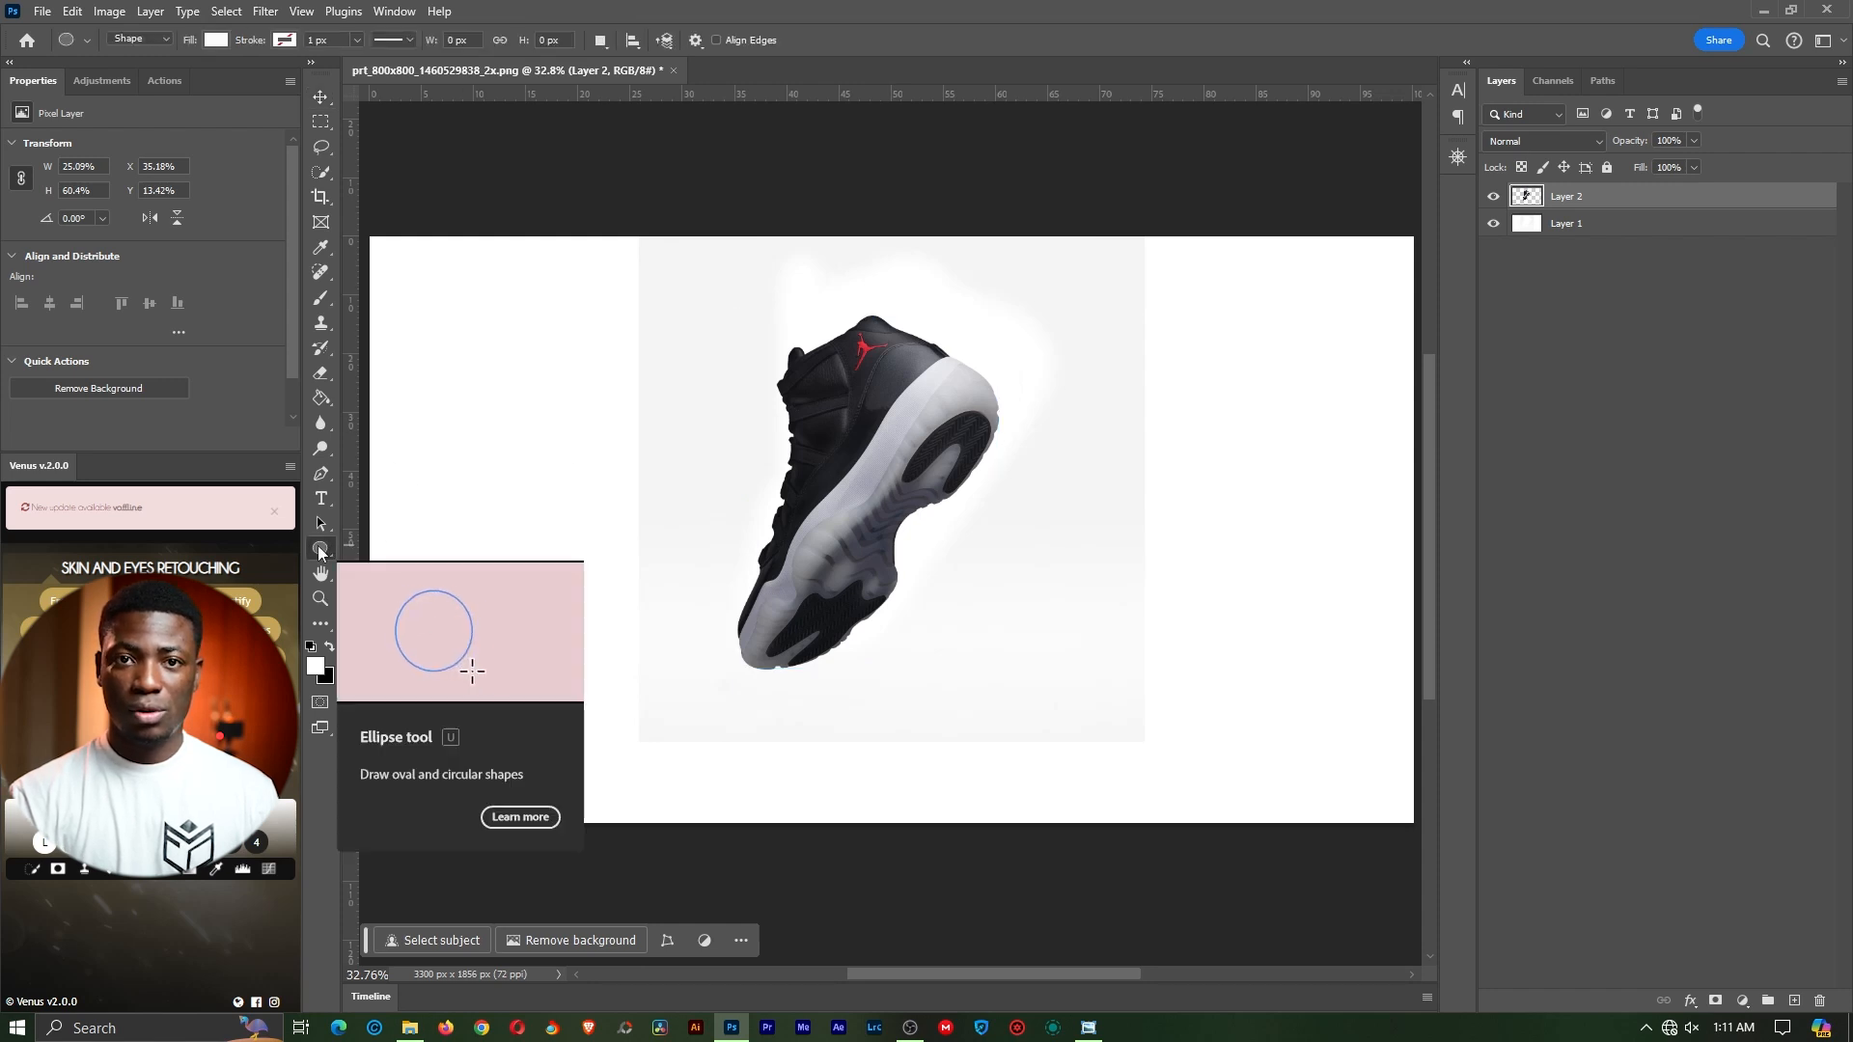
right_click(318, 549)
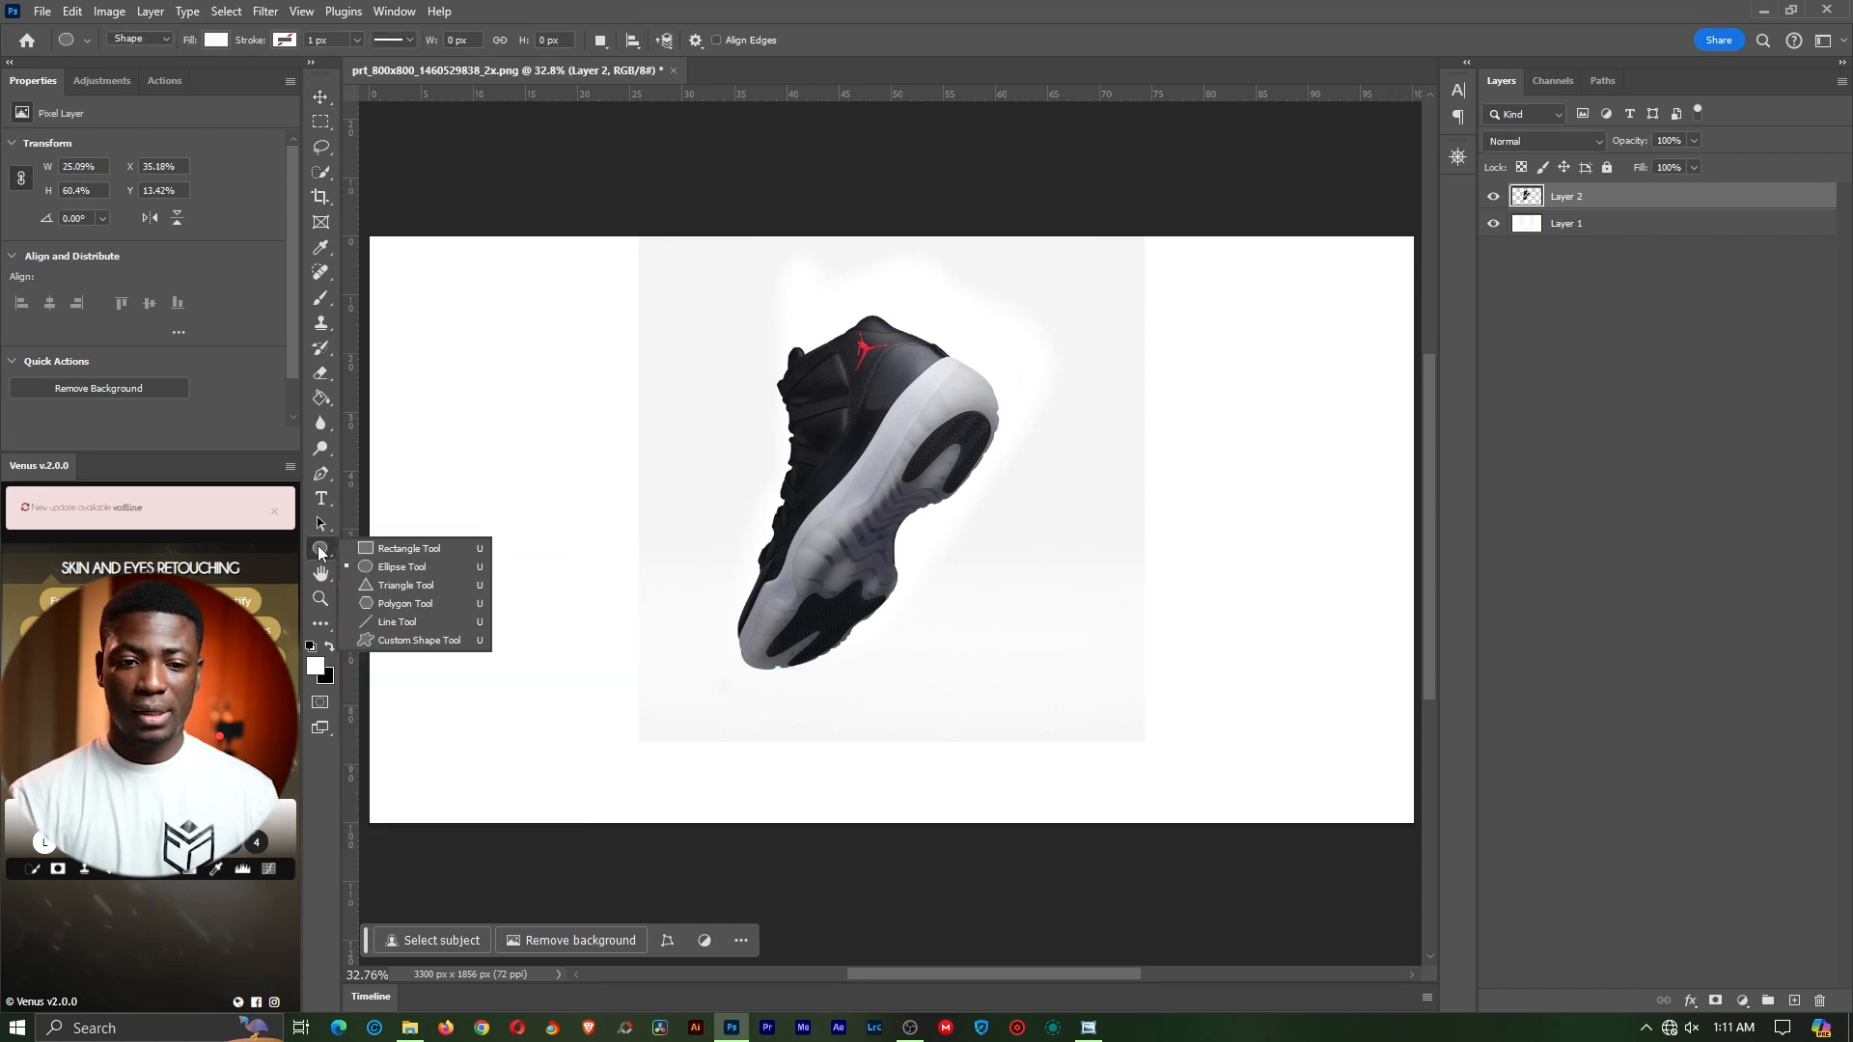
click(403, 571)
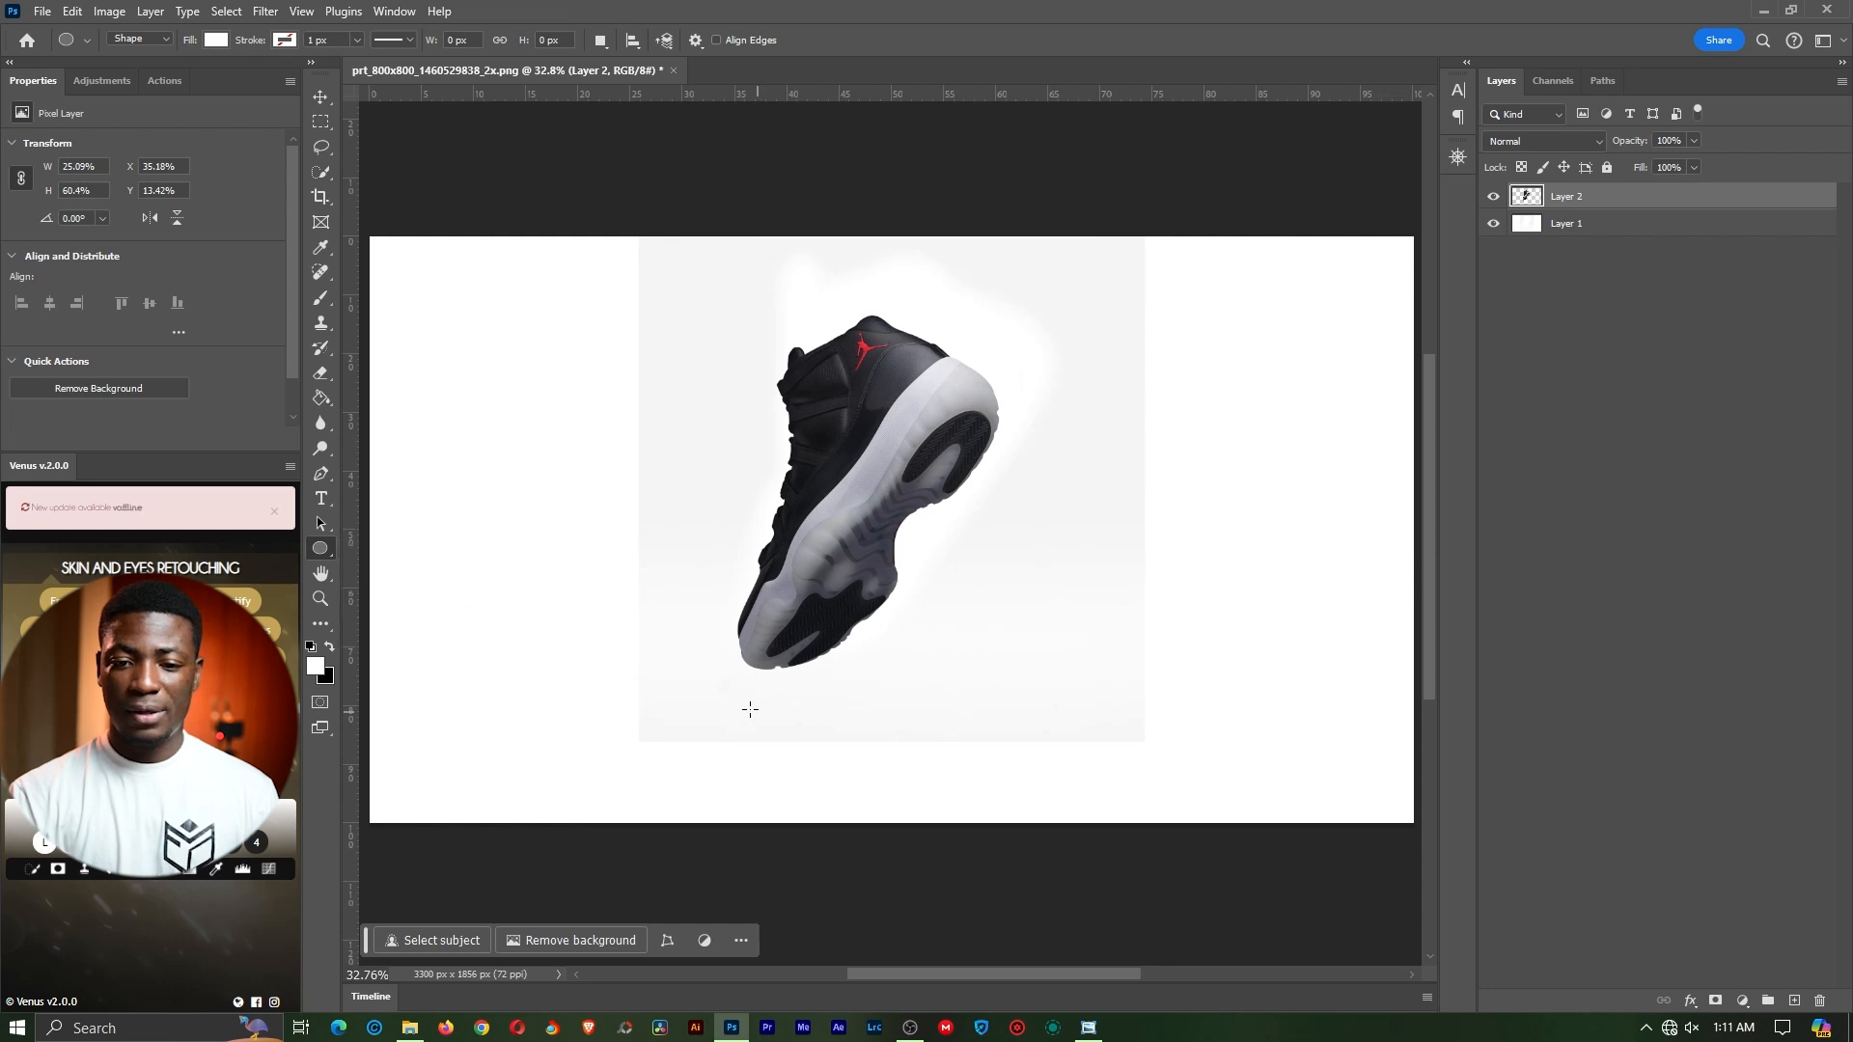
drag(744, 708, 943, 764)
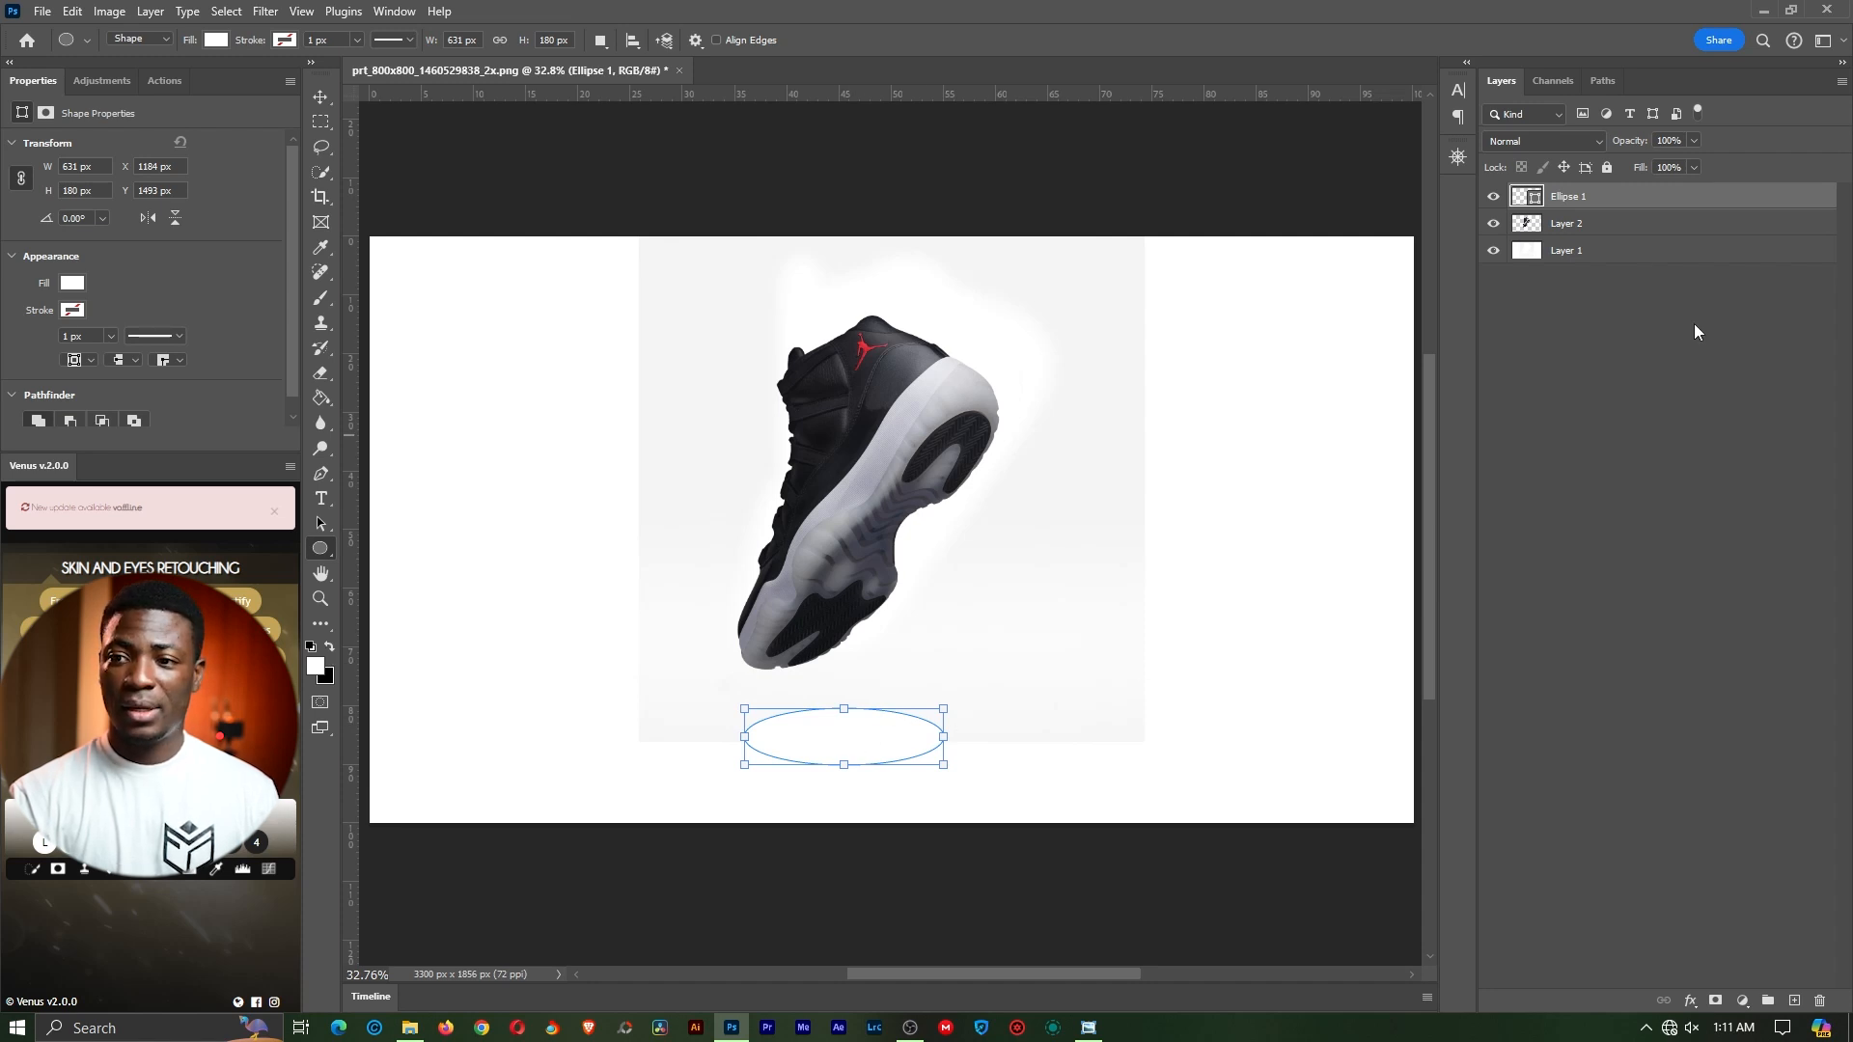
Set the ellipse's fill color to black (000000)
double_click(1519, 198)
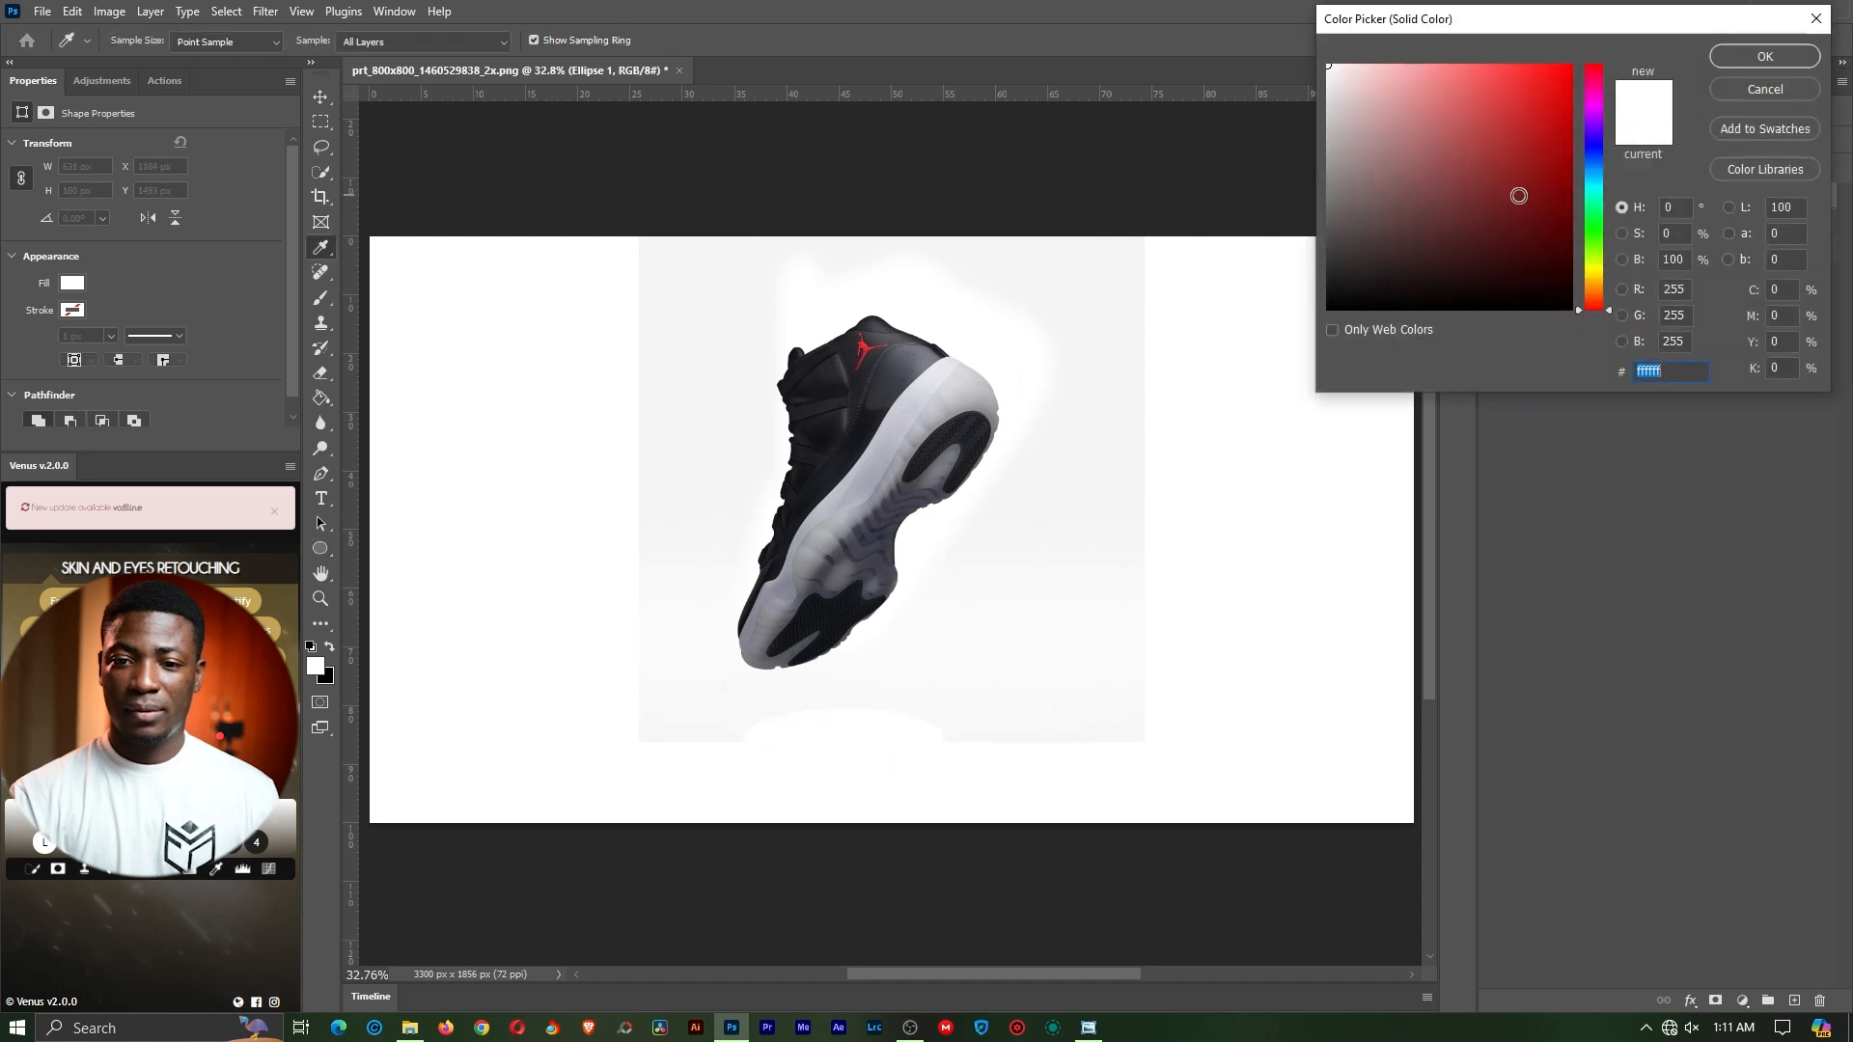
text(000000)
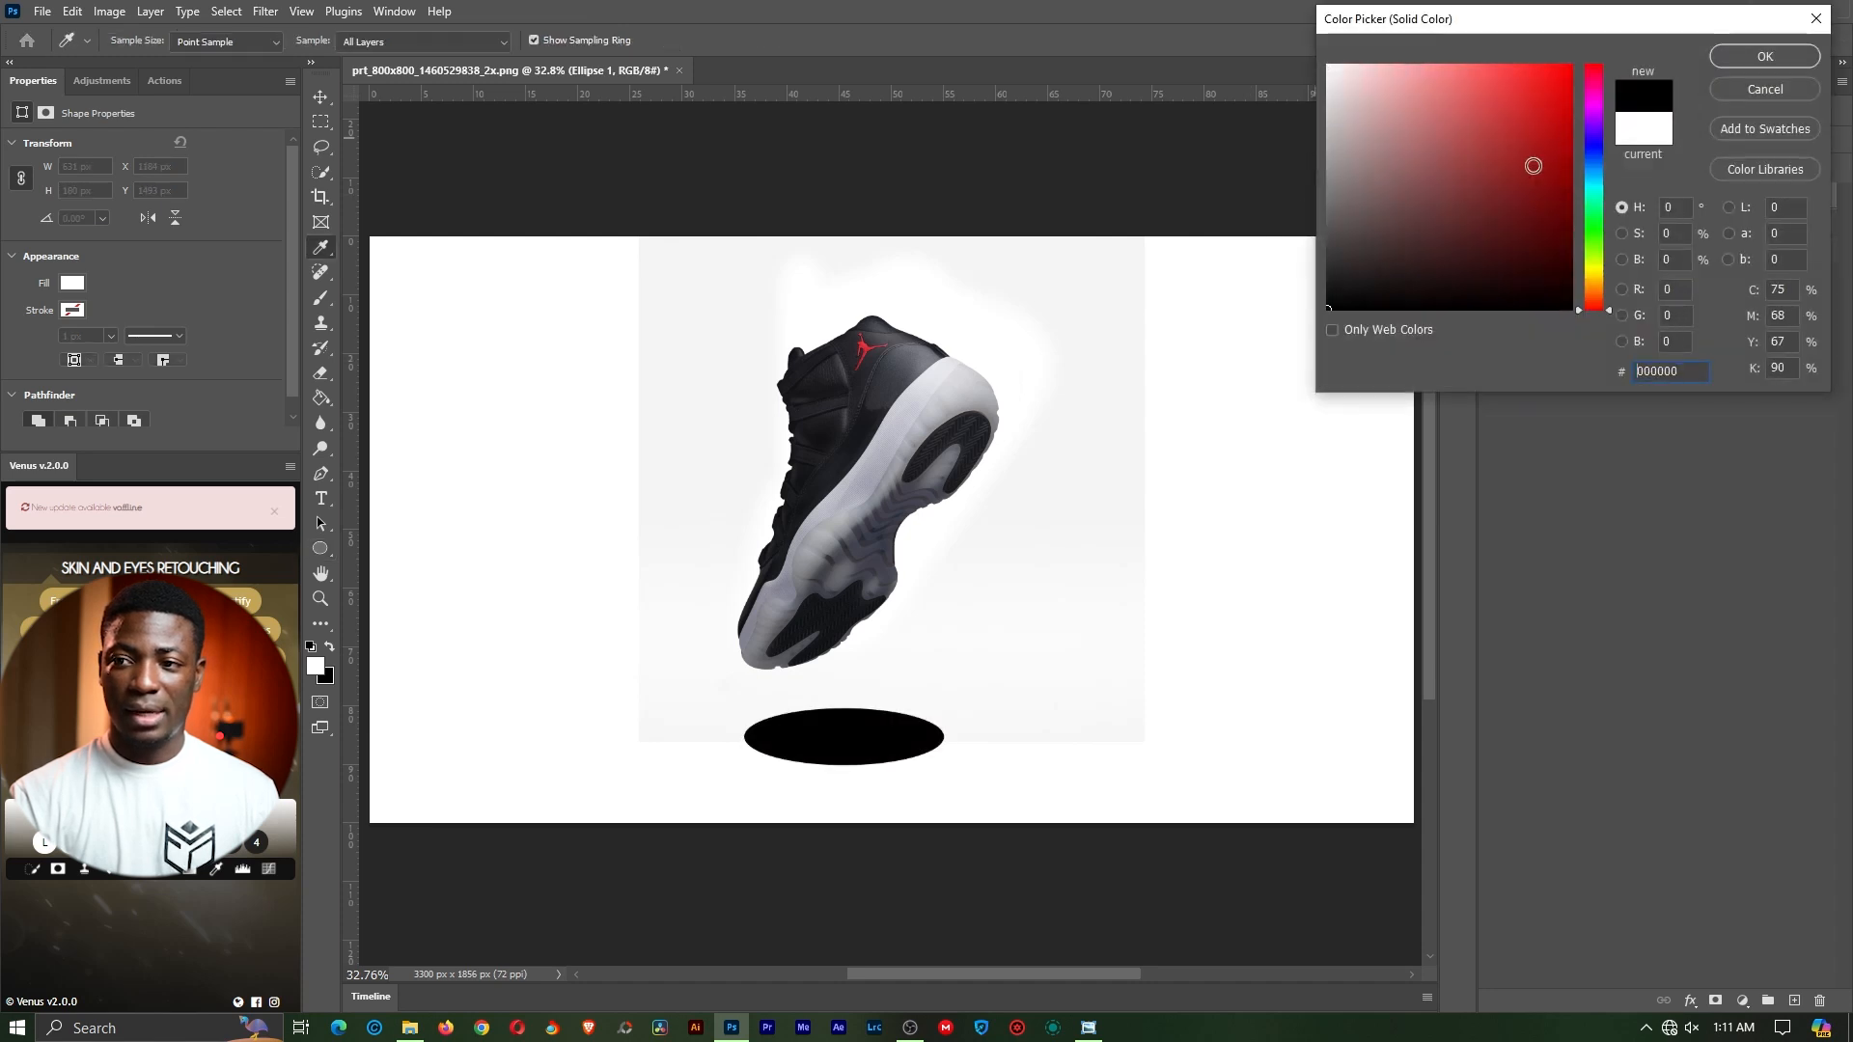
click(1766, 58)
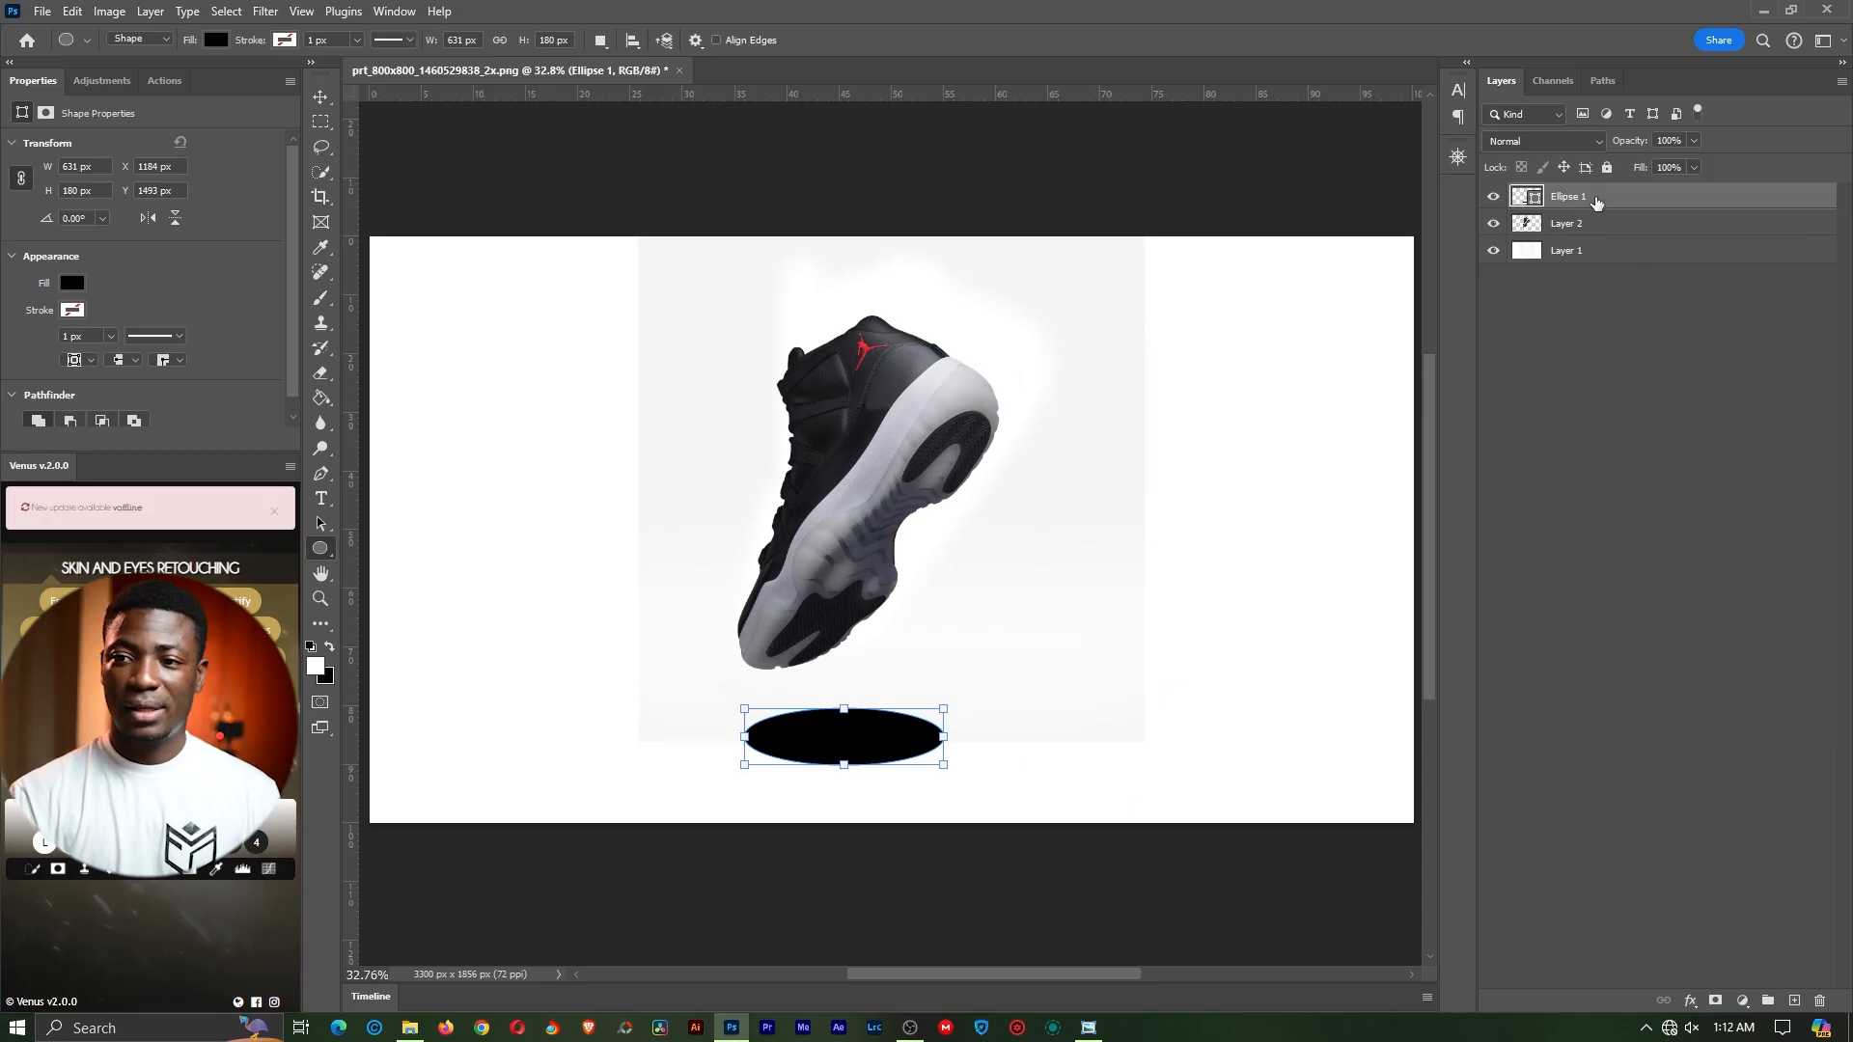
Rasterize the ellipse layer and apply a Gaussian Blur with a 20-pixel radius
right_click(1598, 202)
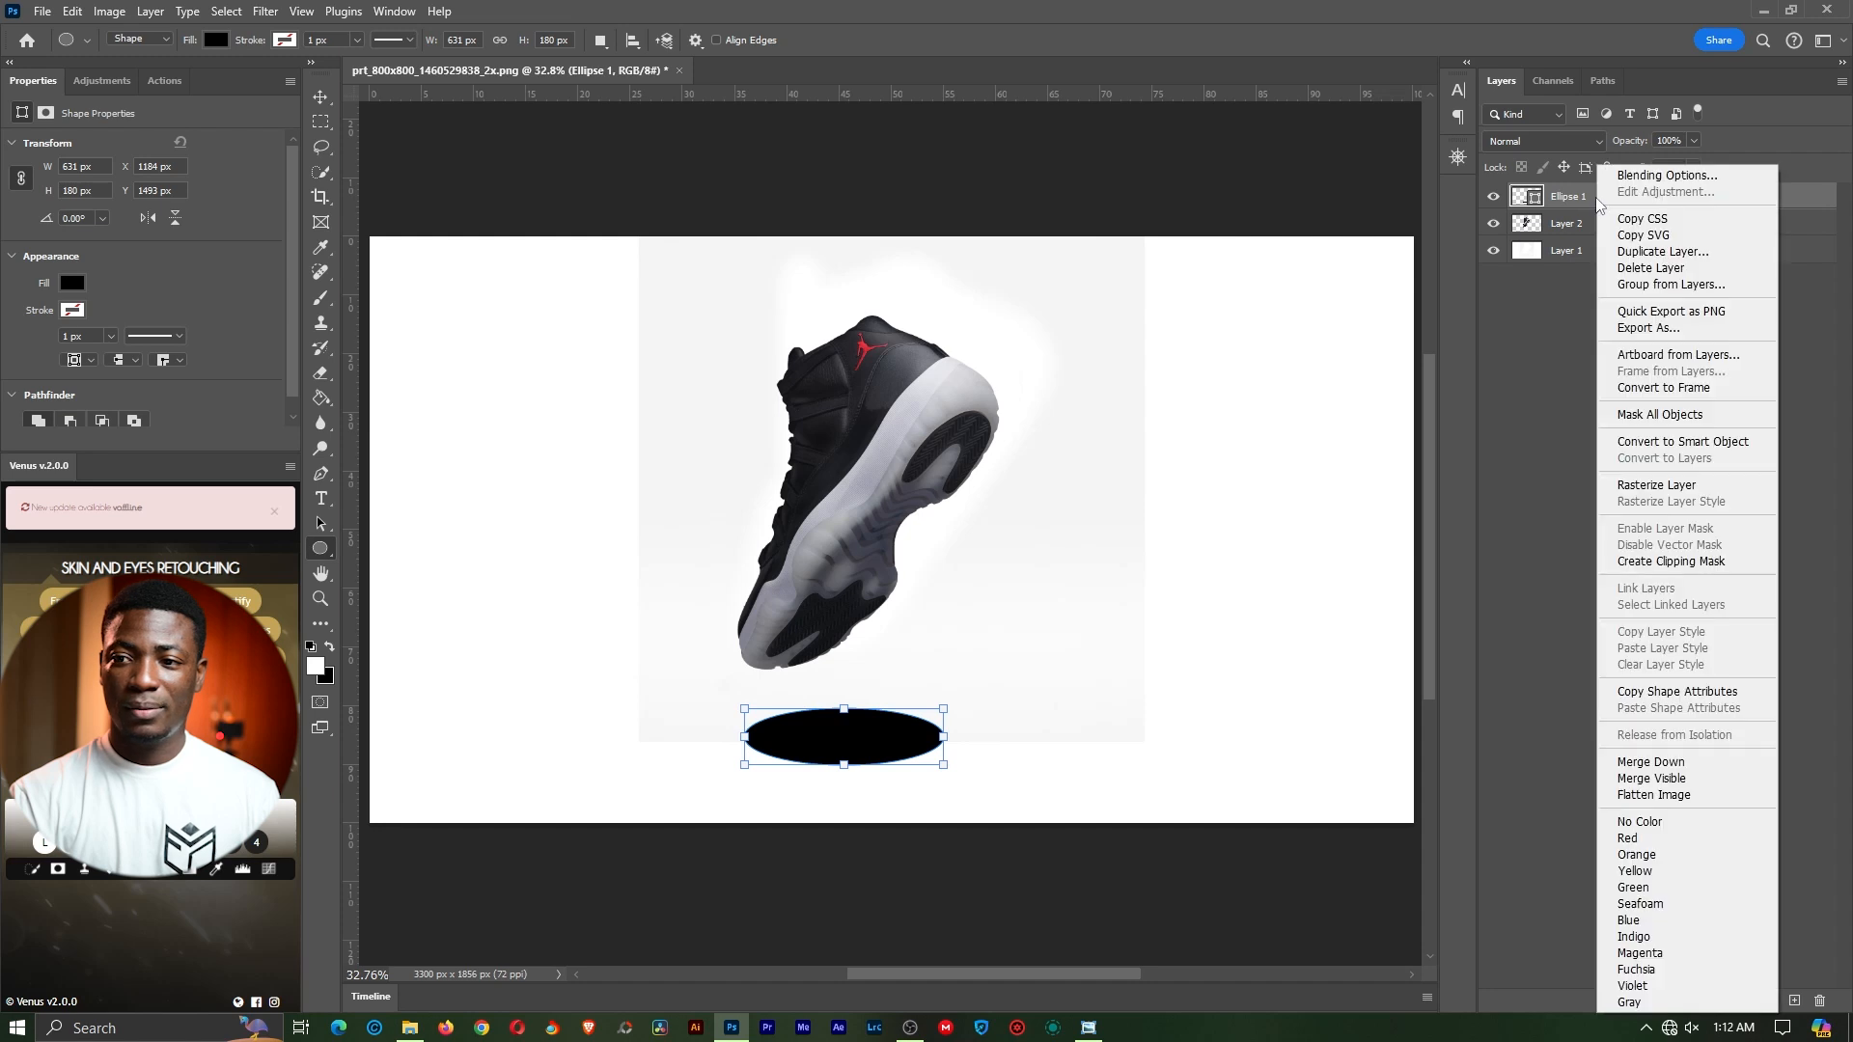
click(1673, 487)
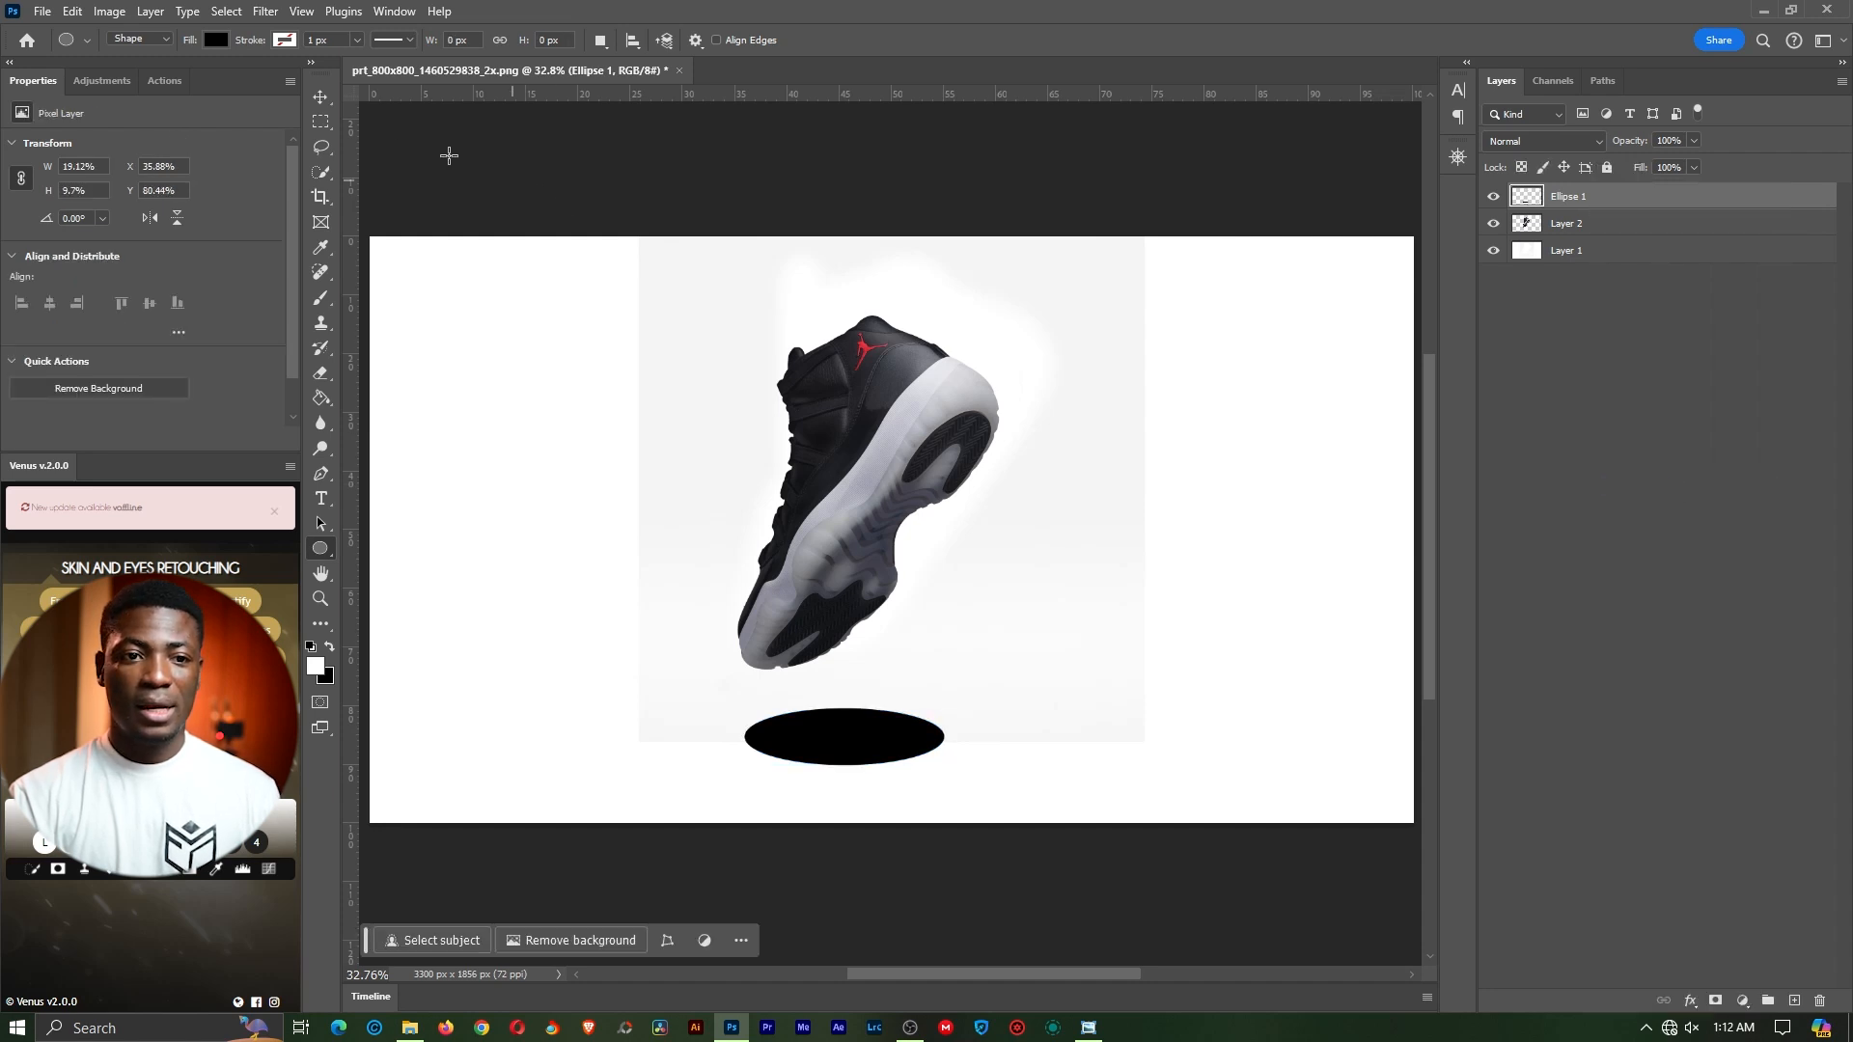
click(264, 11)
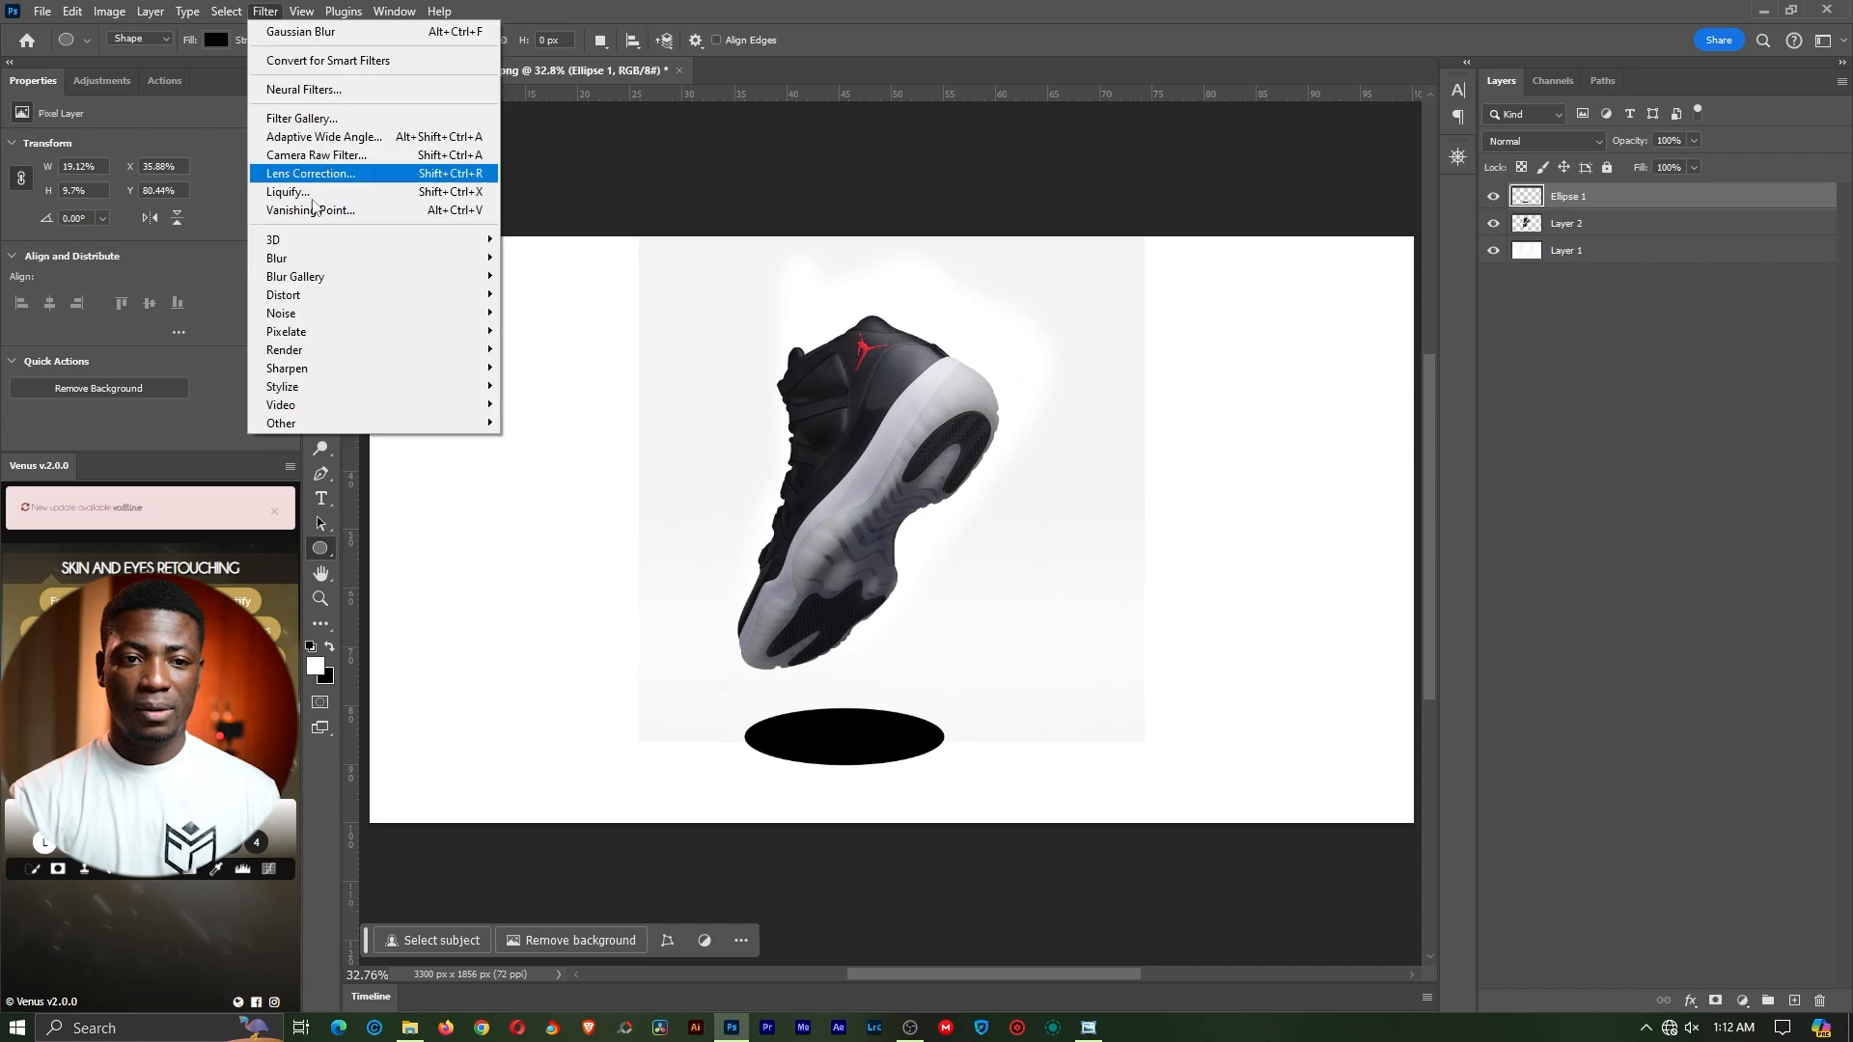
mouse_move(322, 265)
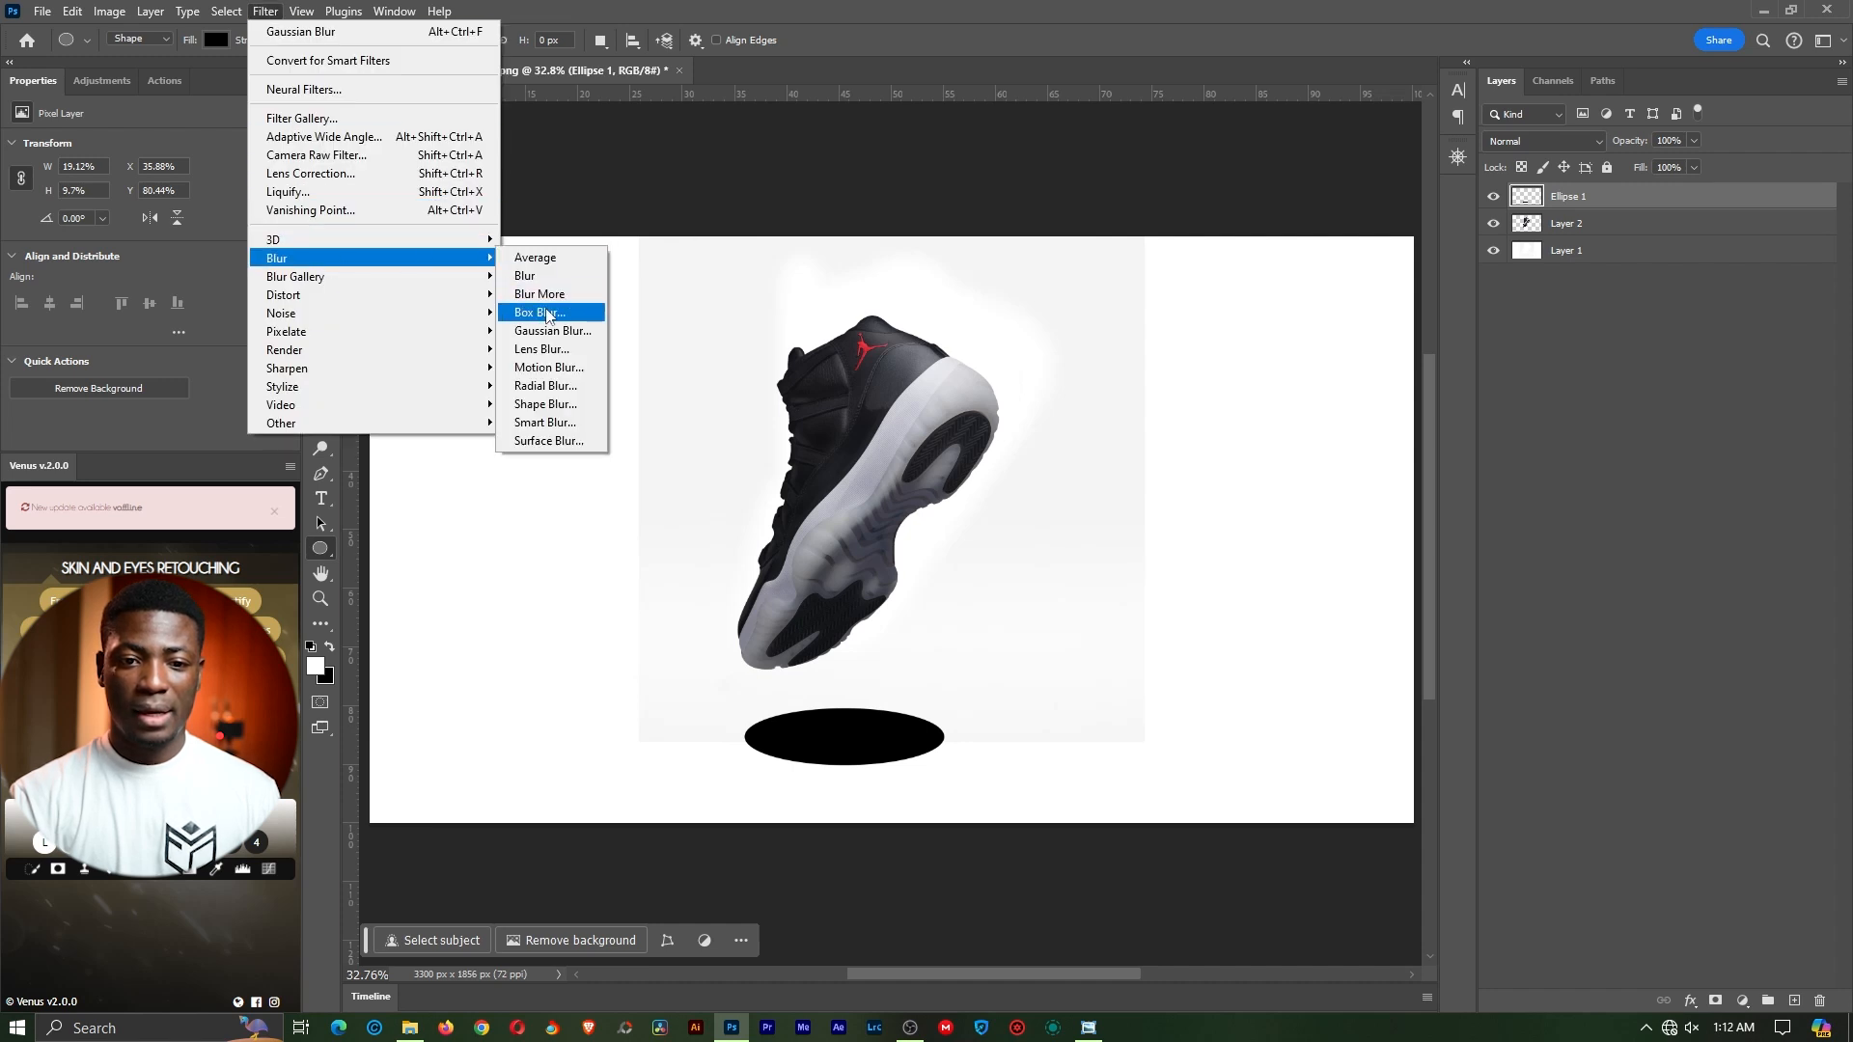
click(552, 332)
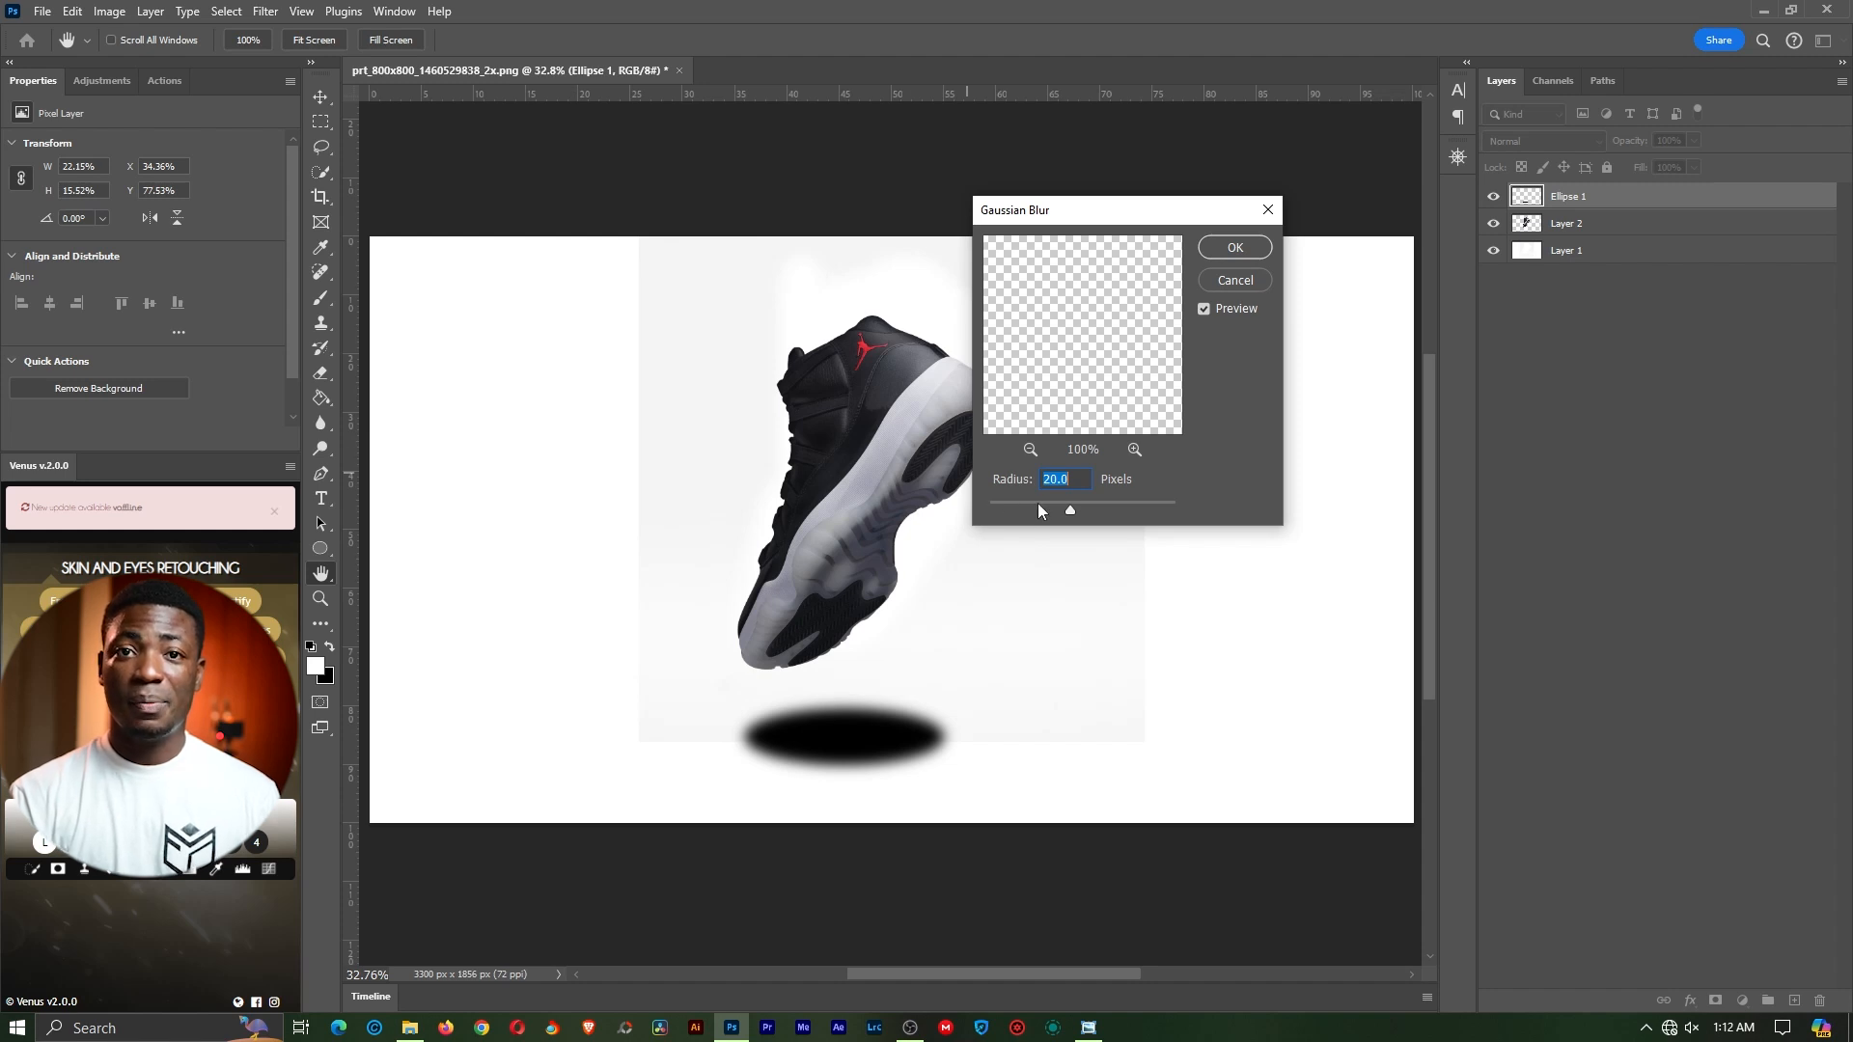
text(20)
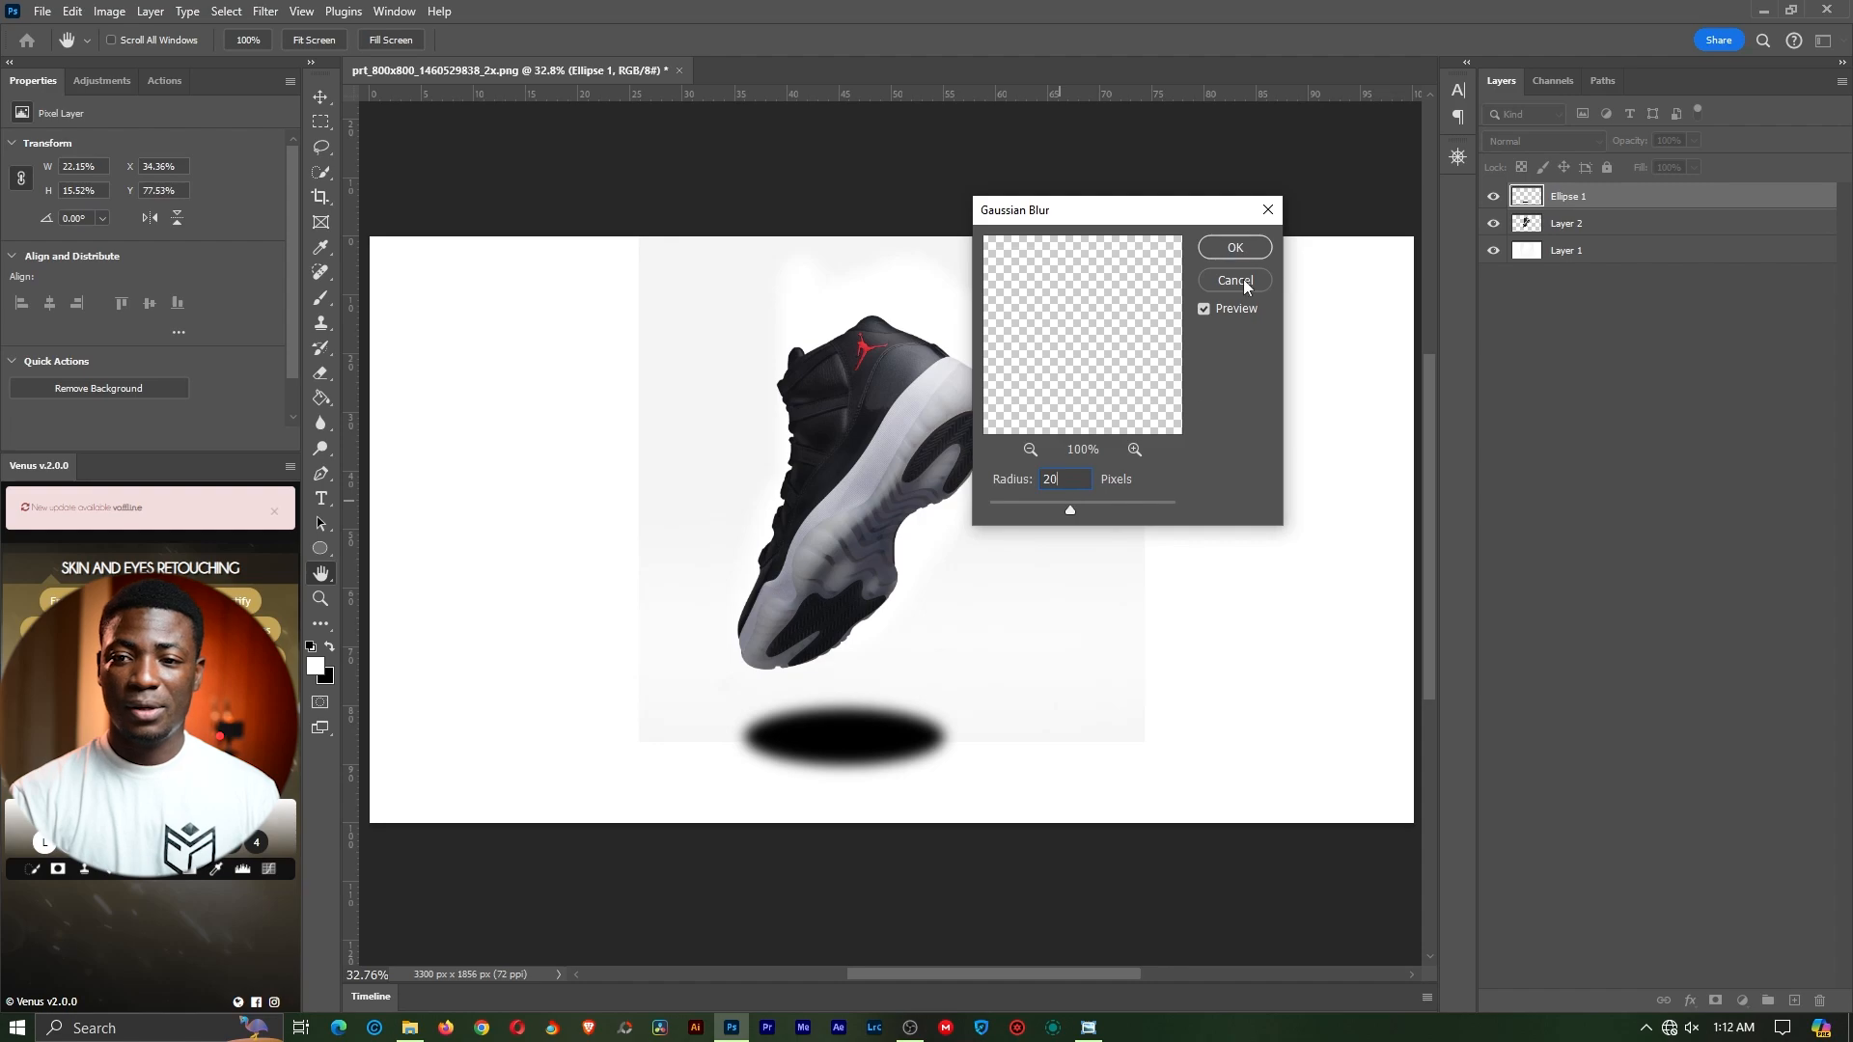
click(1236, 247)
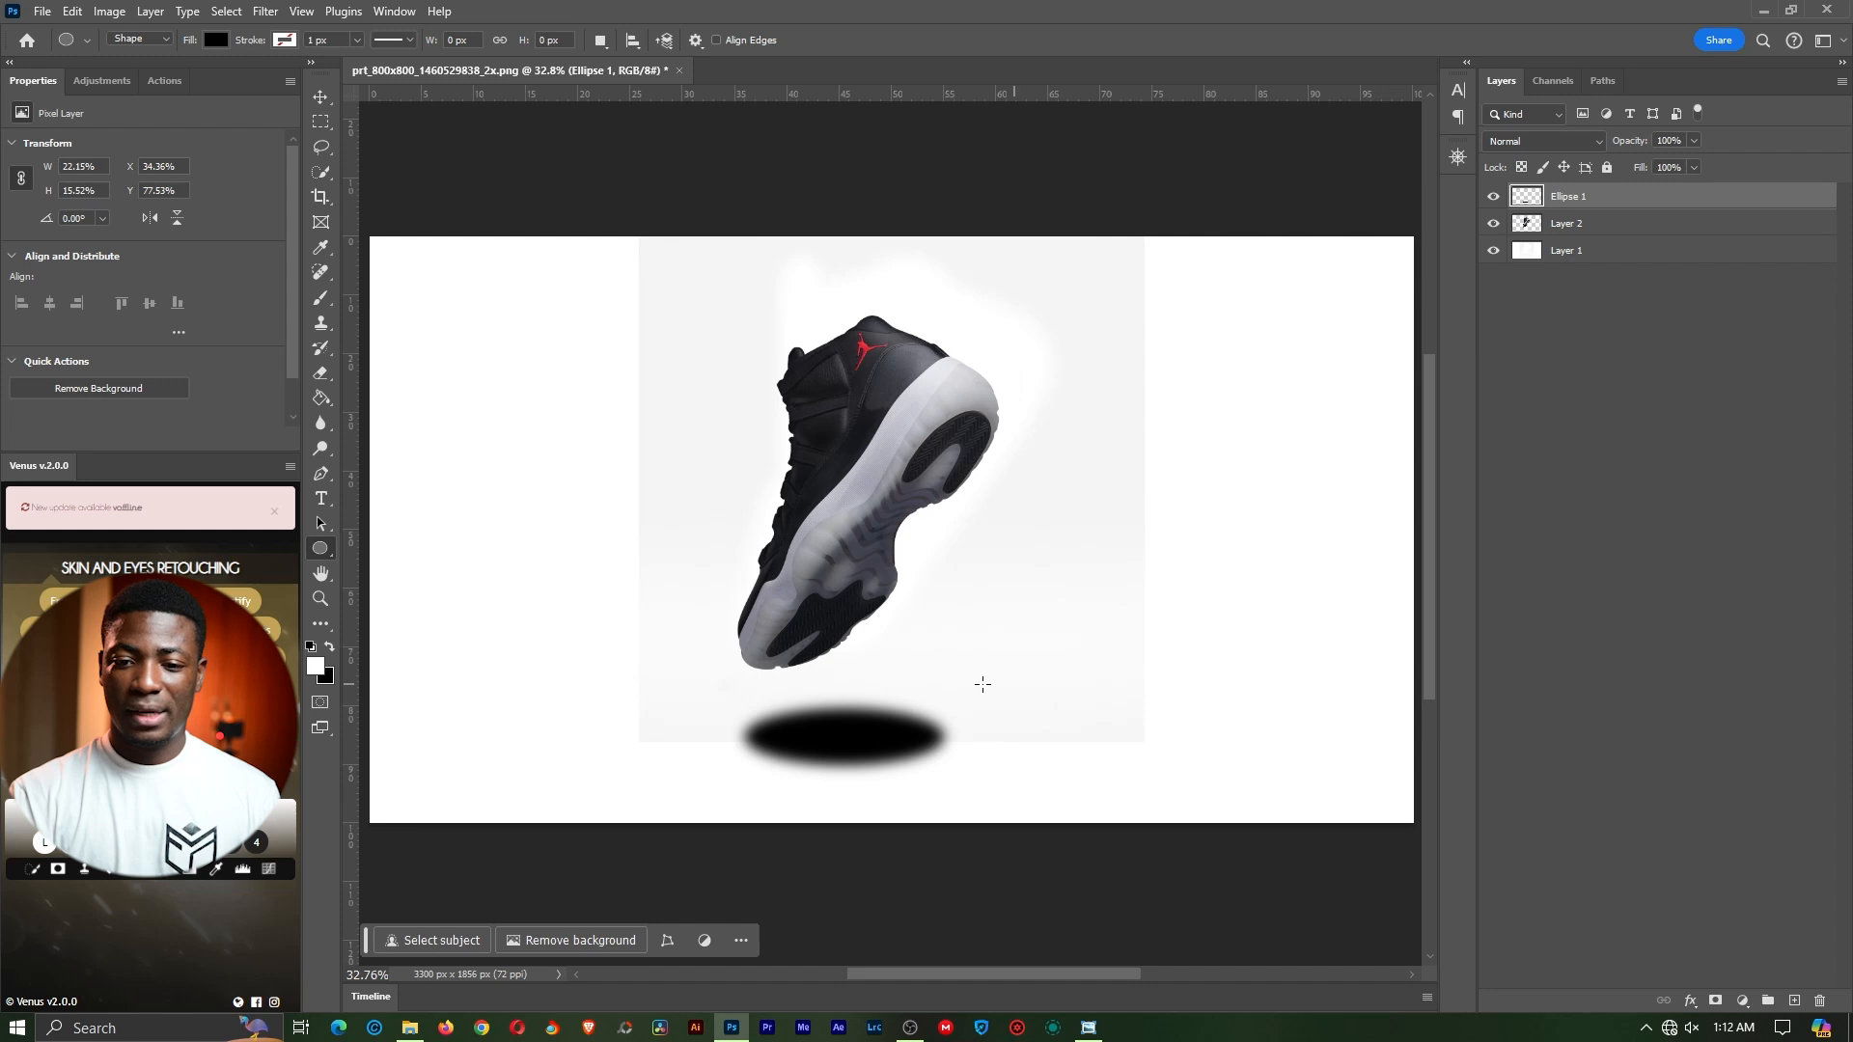
Squash the blurred ellipse vertically to about 74% of its height and apply the transform
key(v)
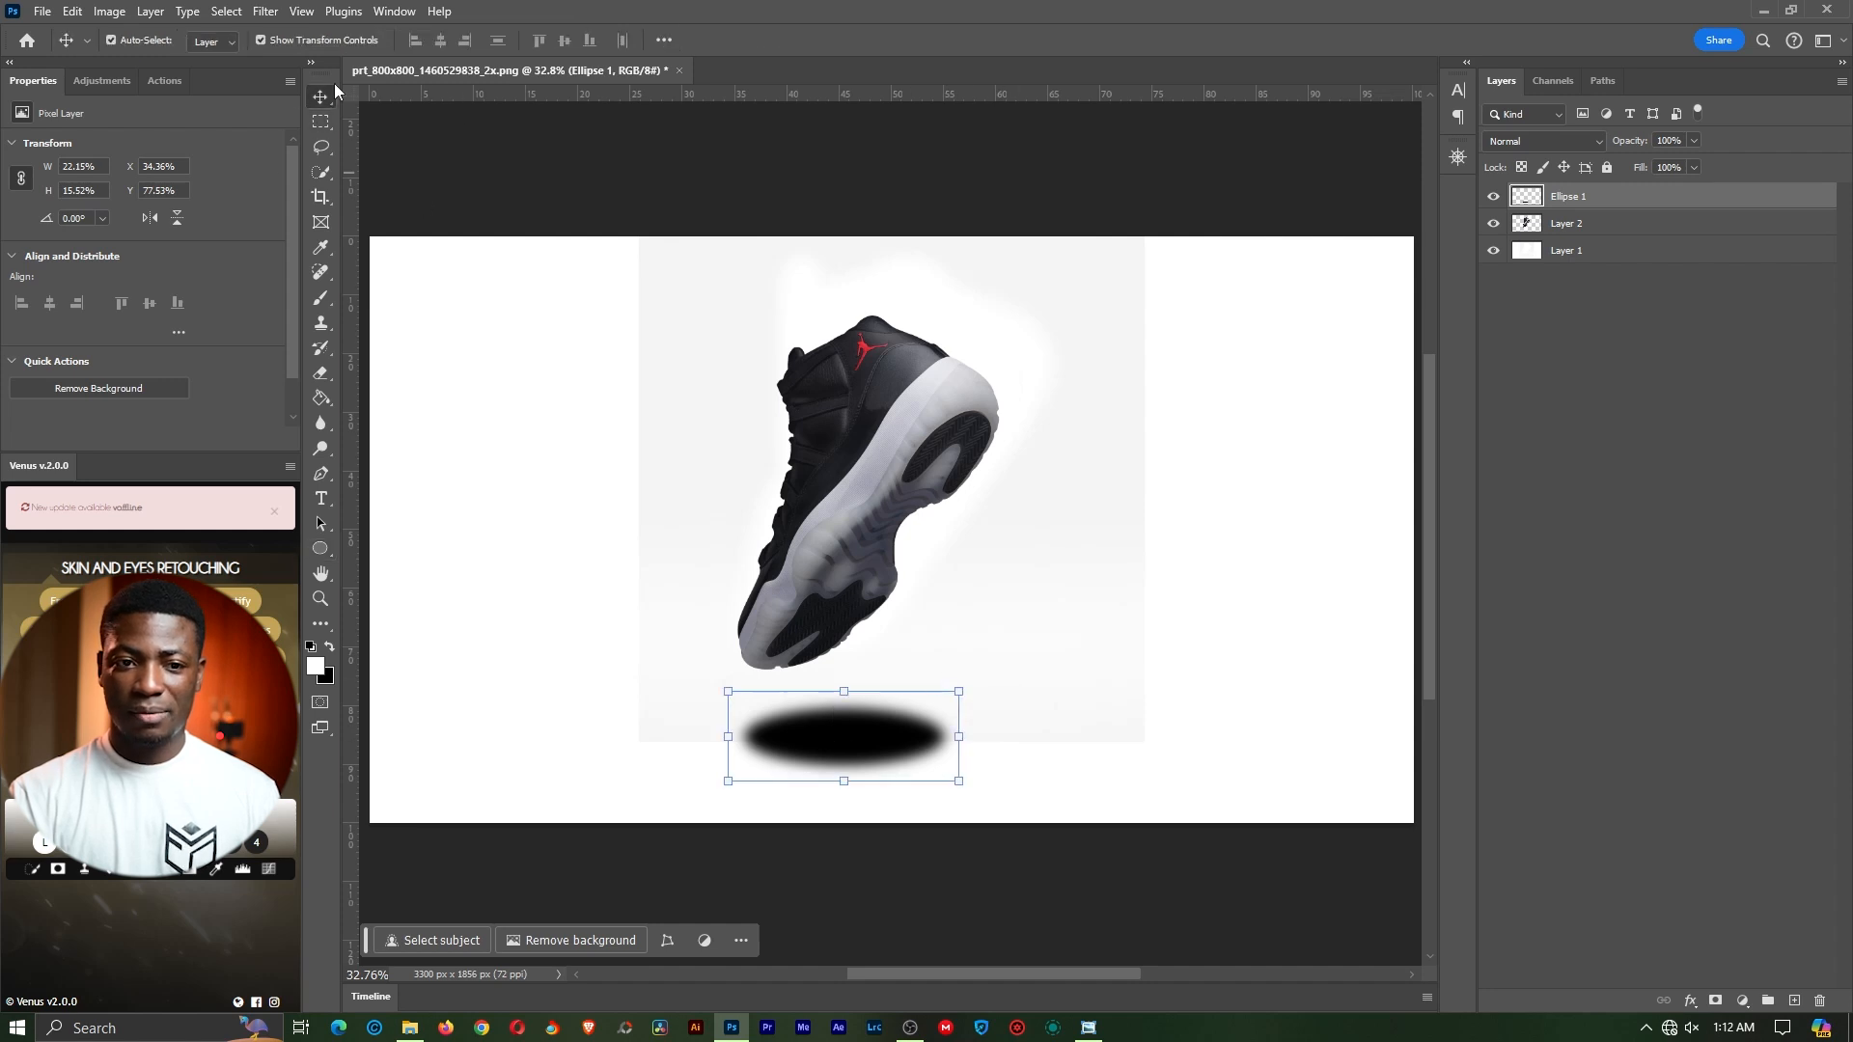
drag(847, 783, 847, 757)
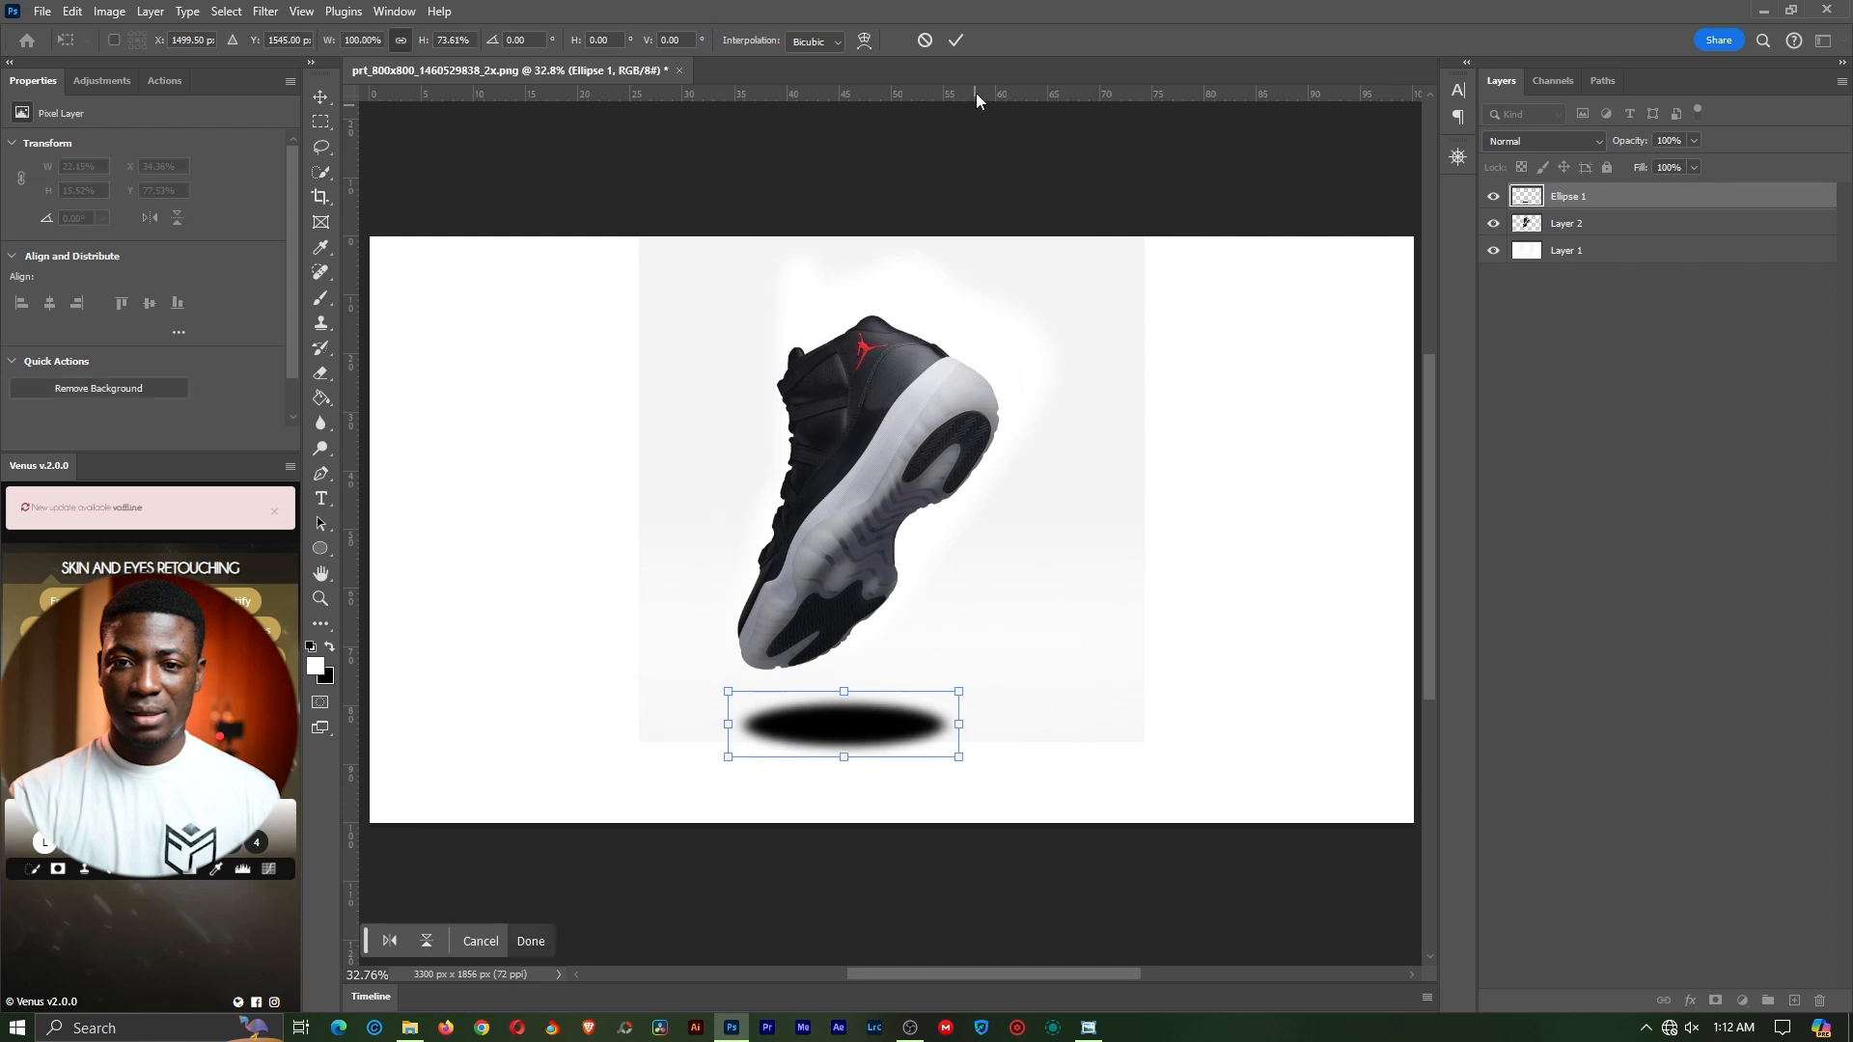
click(955, 40)
Reduce the opacity of the blurred ellipse layer to 70%
key(z)
drag(944, 484, 890, 443)
drag(889, 630, 873, 628)
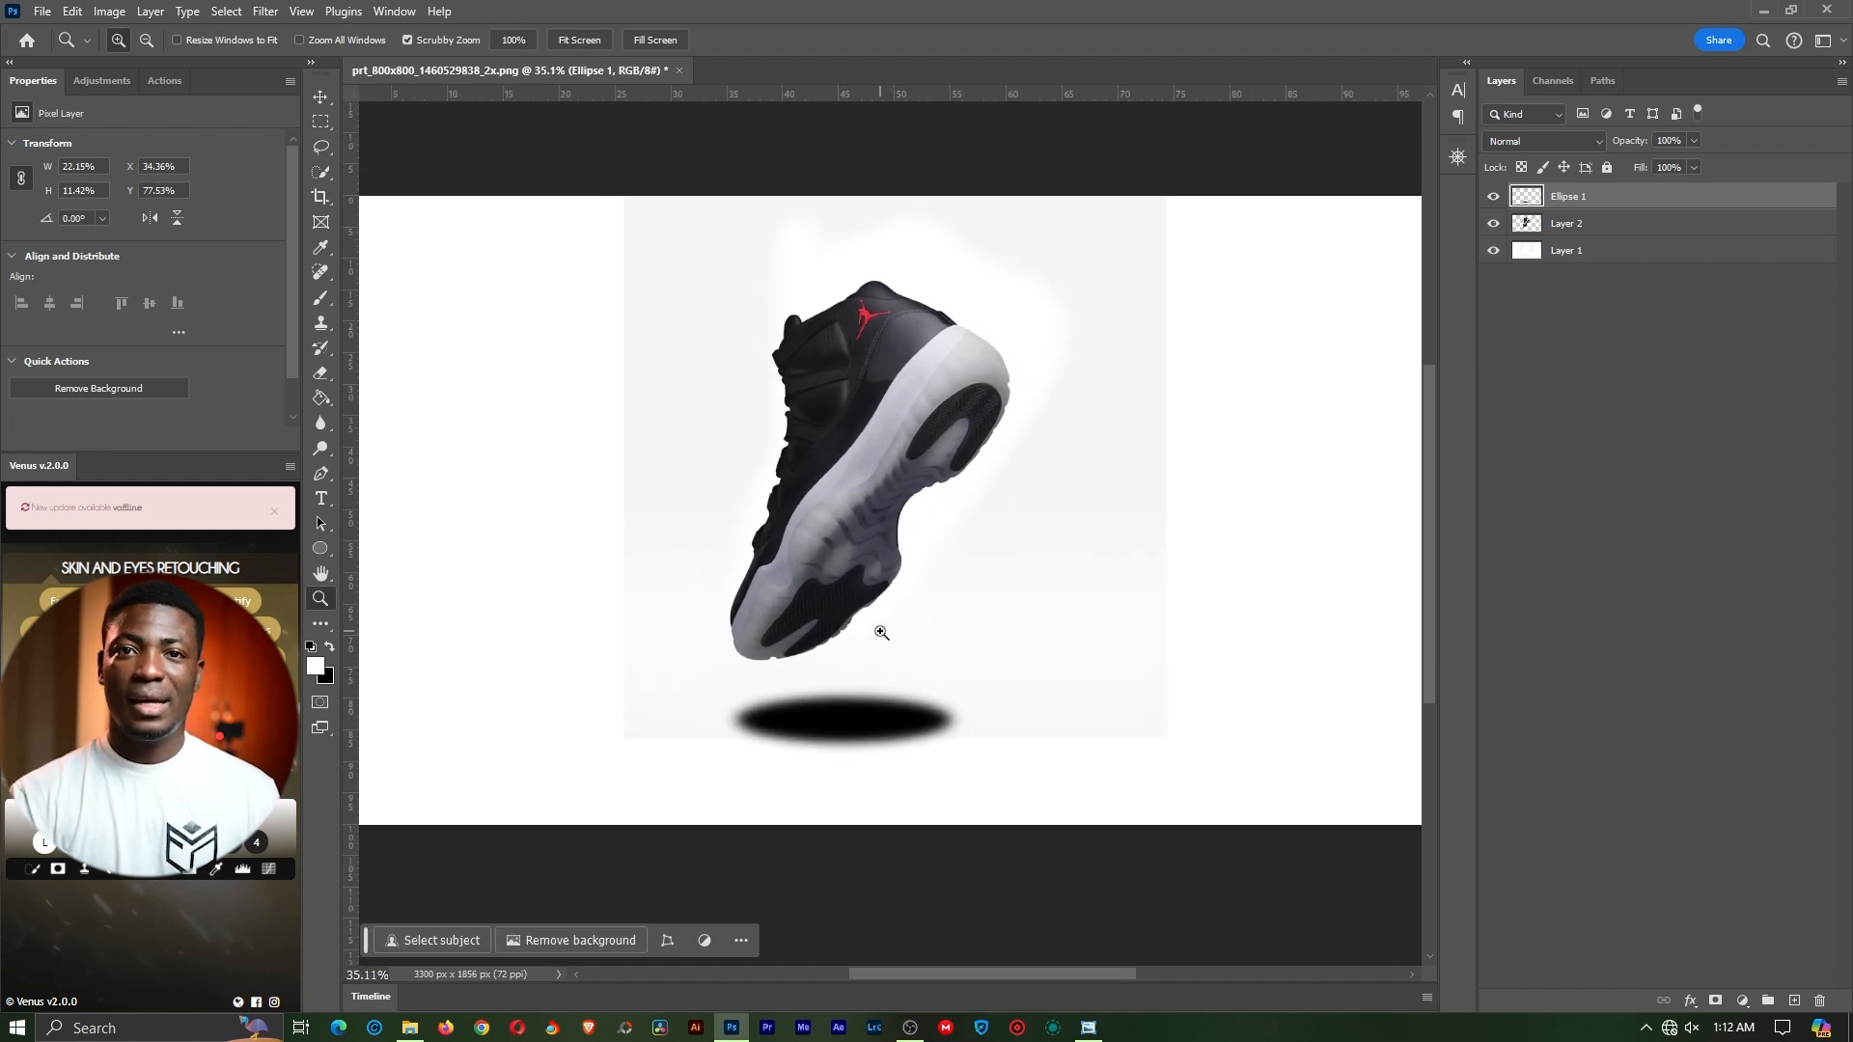
click(1659, 141)
text(70)
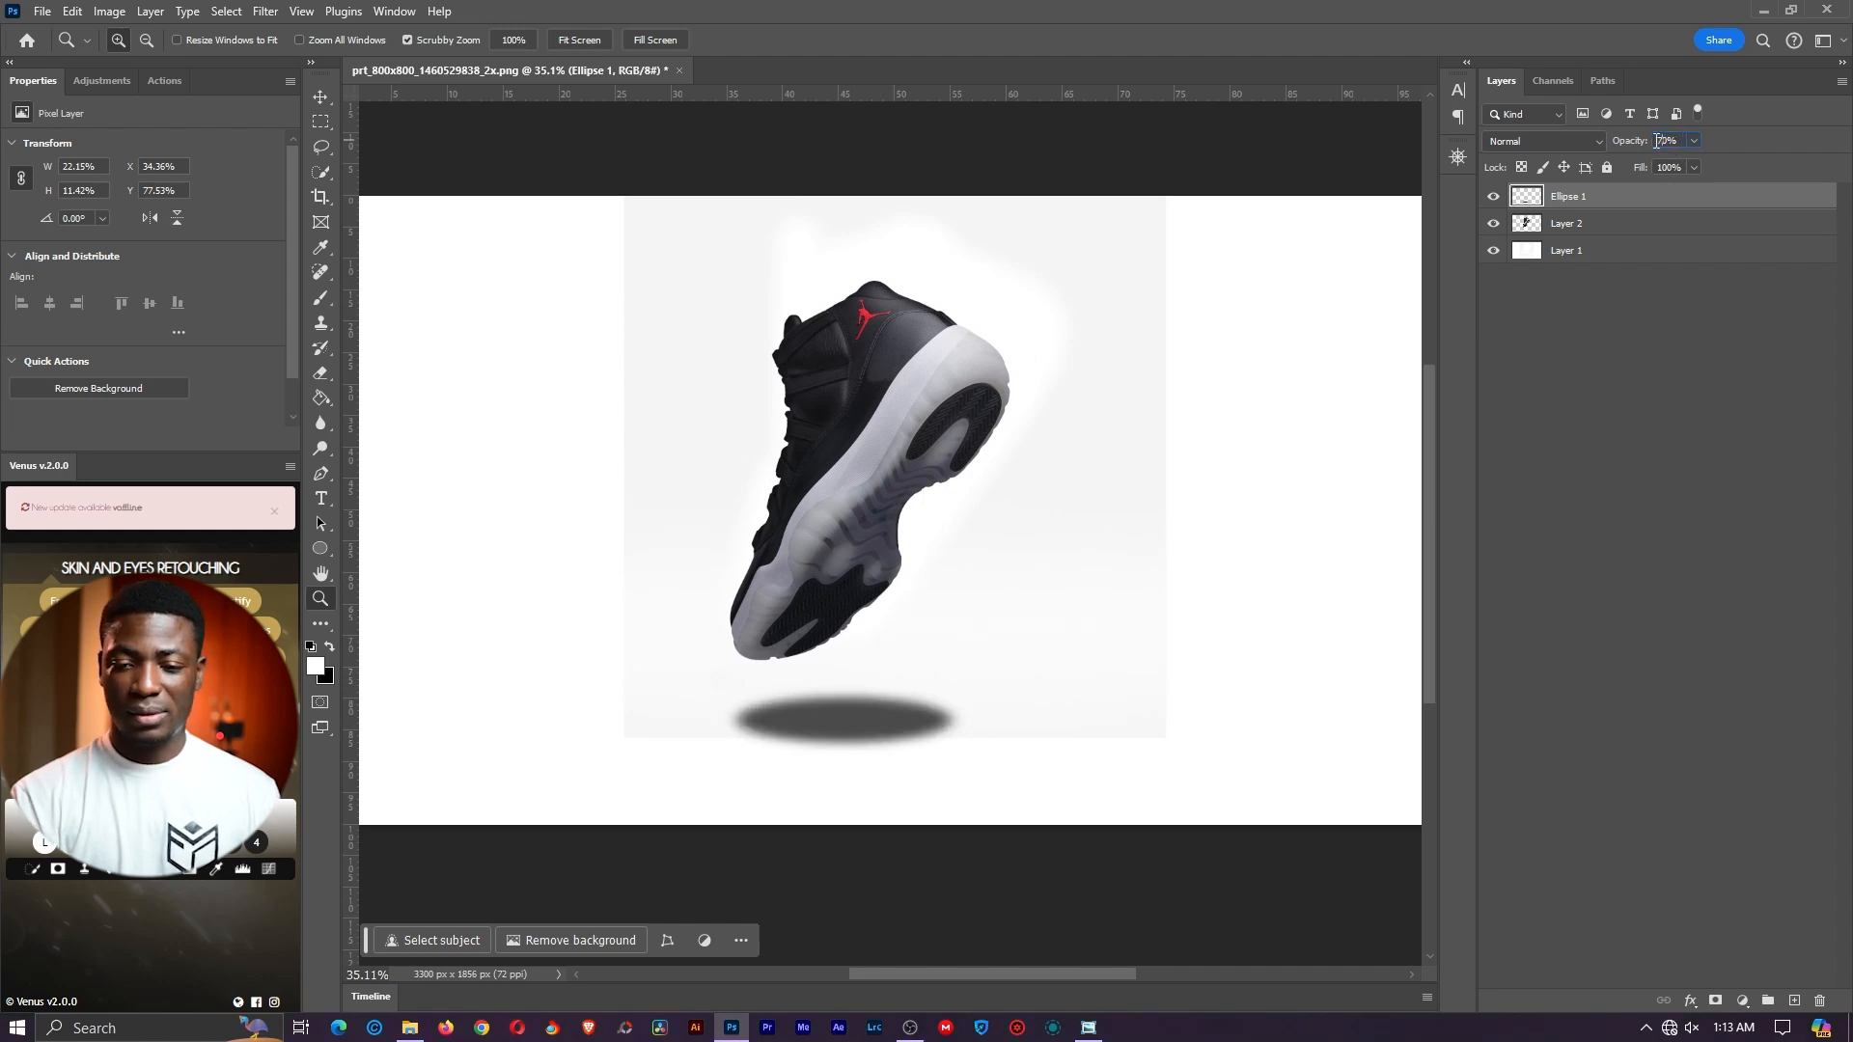
mouse_move(890, 509)
mouse_down()
mouse_move(862, 508)
mouse_move(881, 505)
mouse_up()
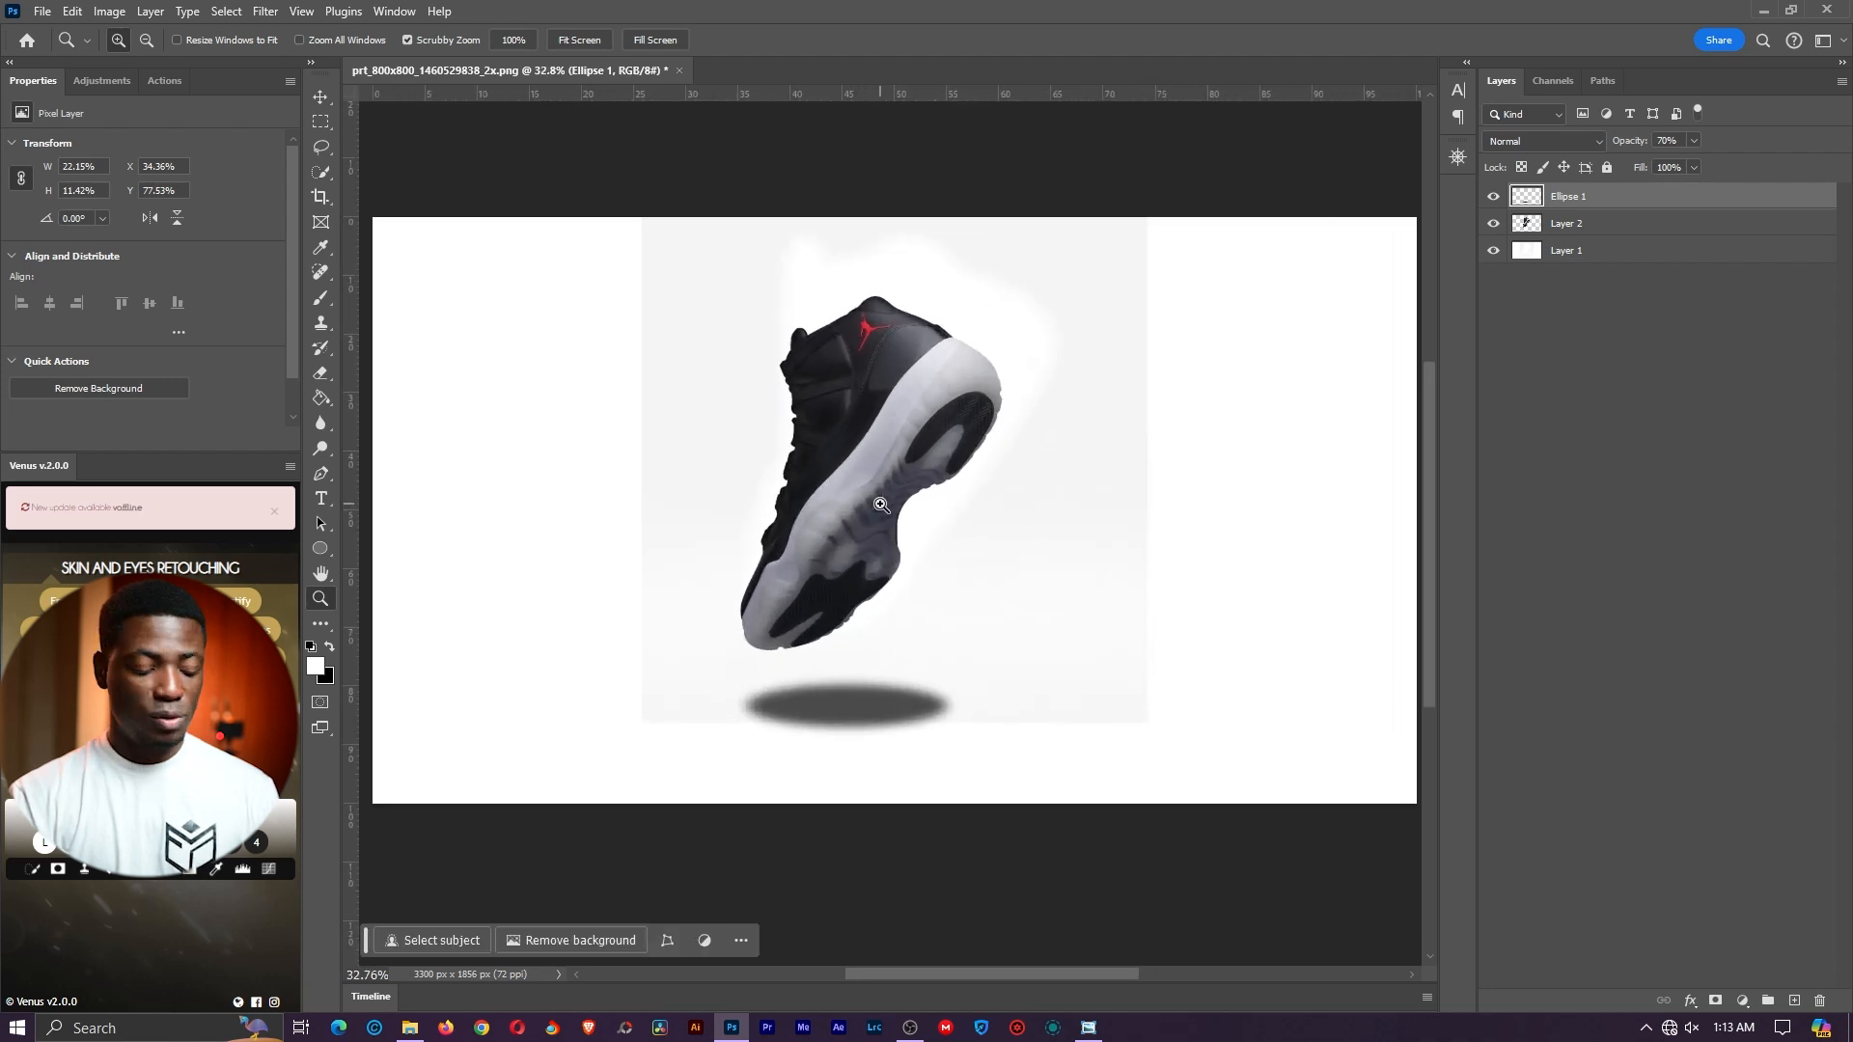
Undo the opacity, squash, blur and rasterize edits, returning to the unblurred black ellipse shape
key(ctrl+z)
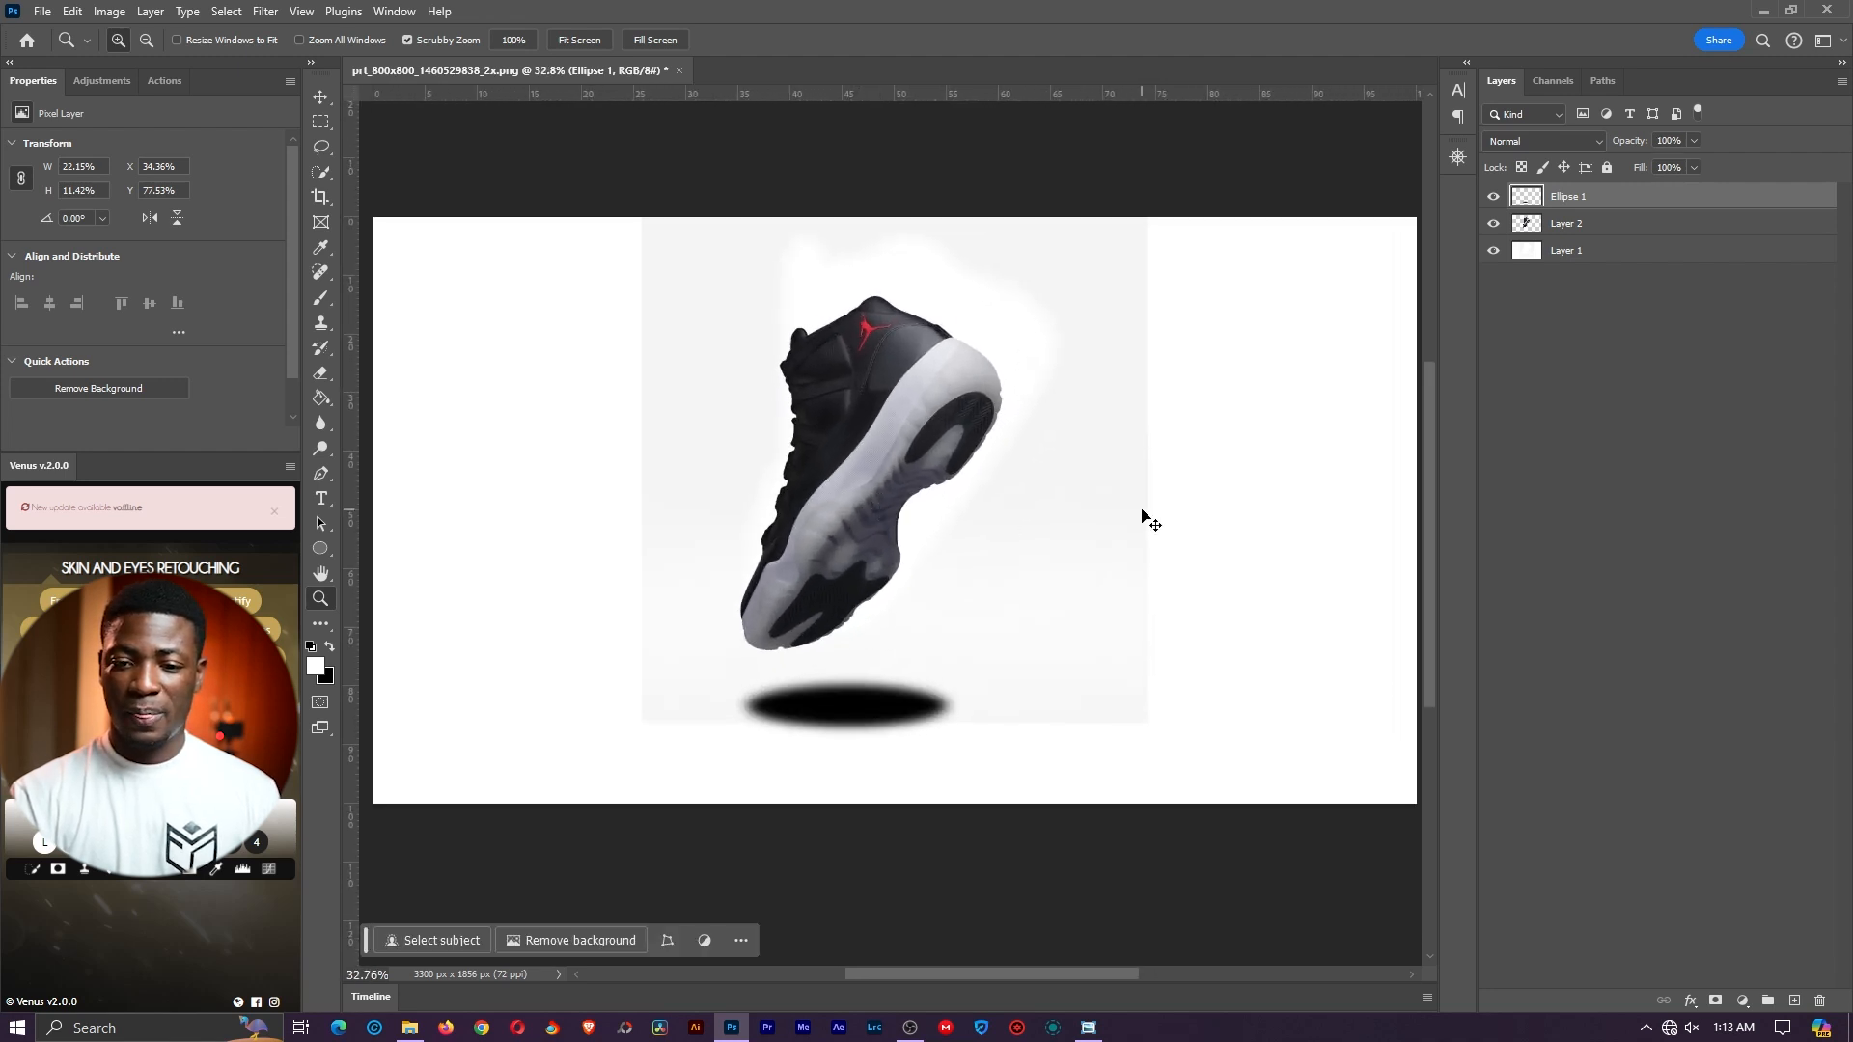
key(ctrl+shift+z)
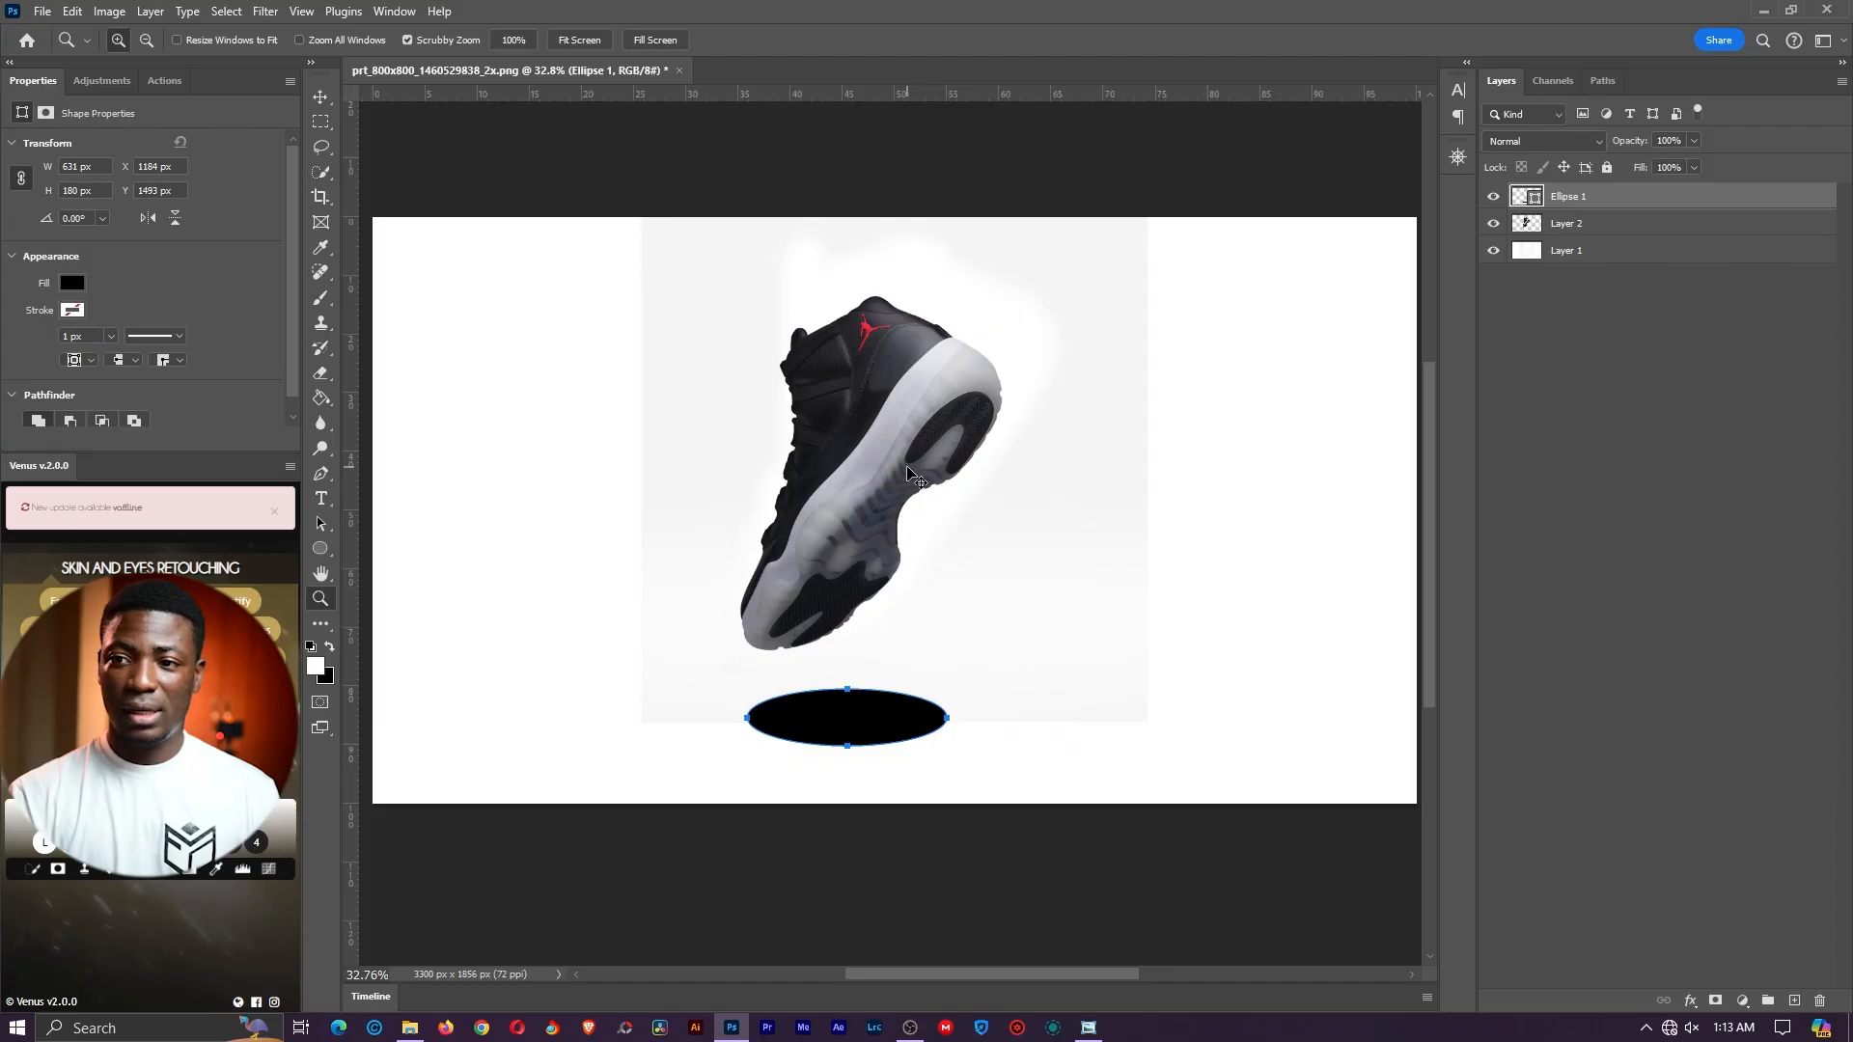
key(ctrl+z)
key(ctrl+z)
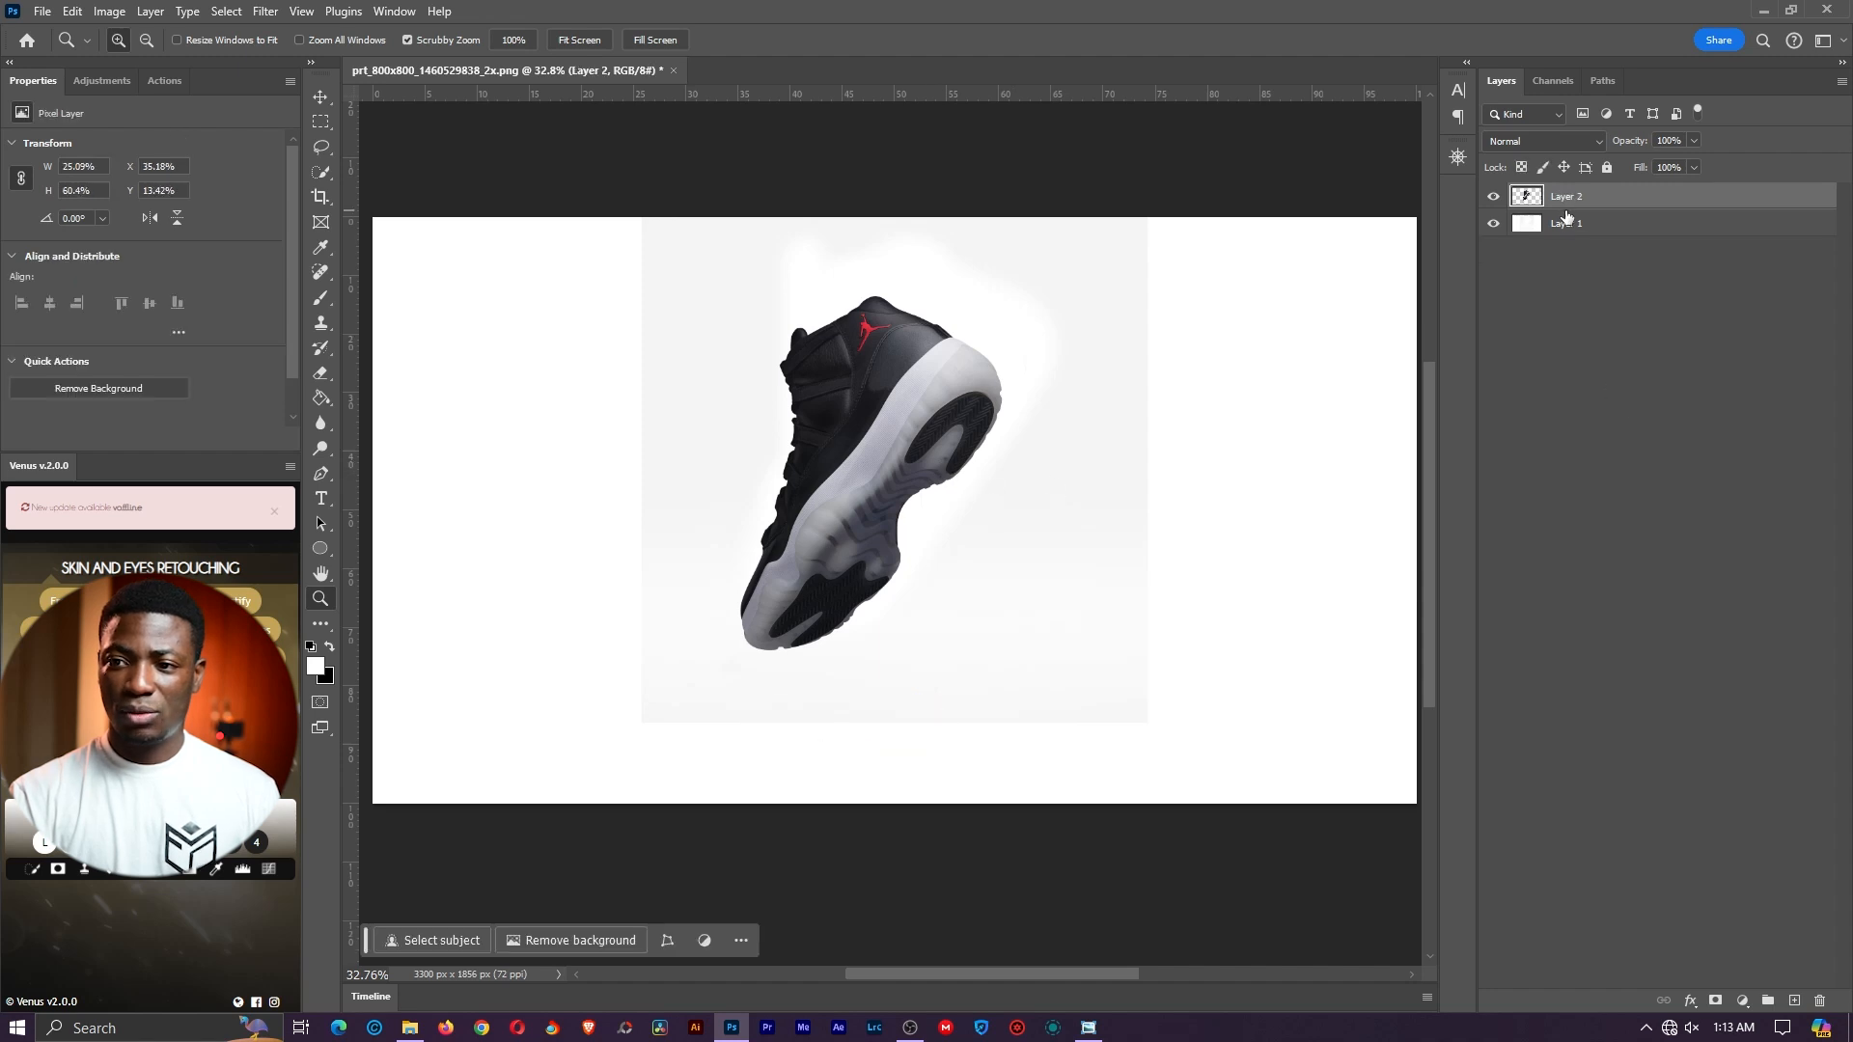
key(ctrl+shift+z)
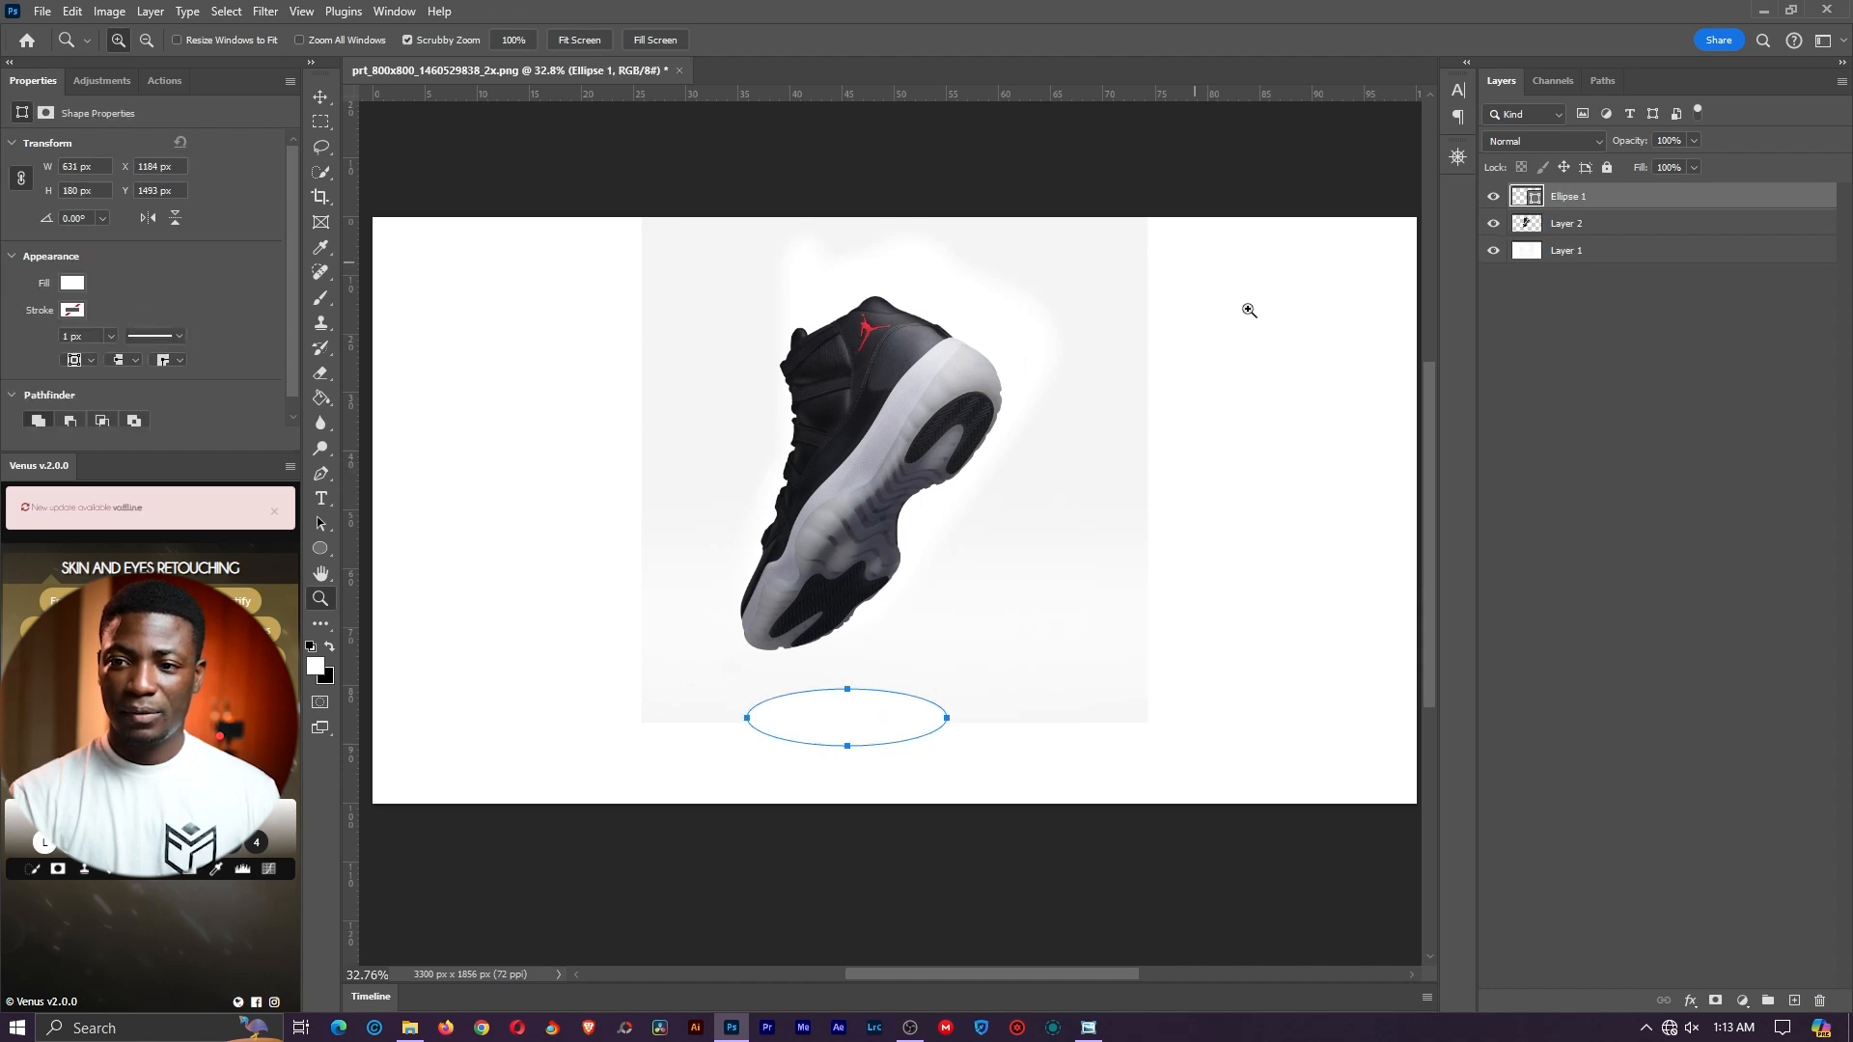
key(ctrl+z)
key(ctrl+shift+z)
key(ctrl+shift+z)
key(v)
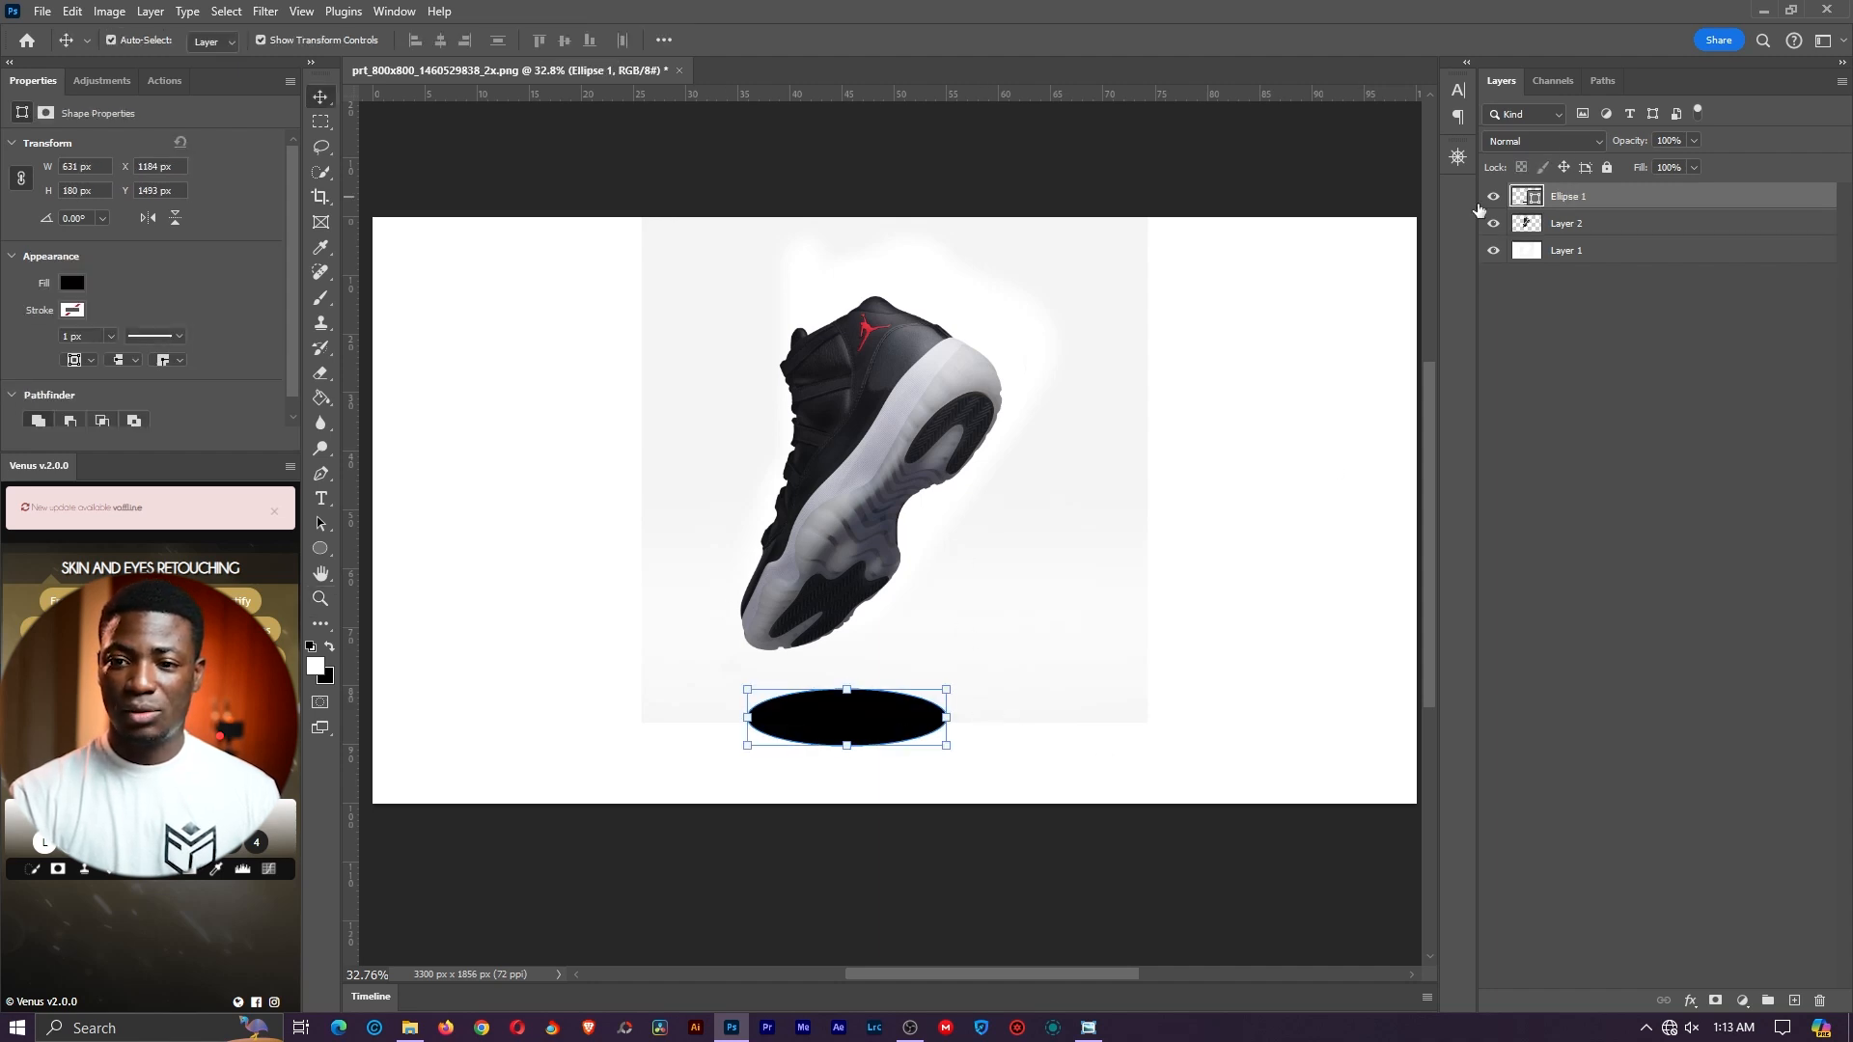
double_click(1521, 200)
click(1365, 147)
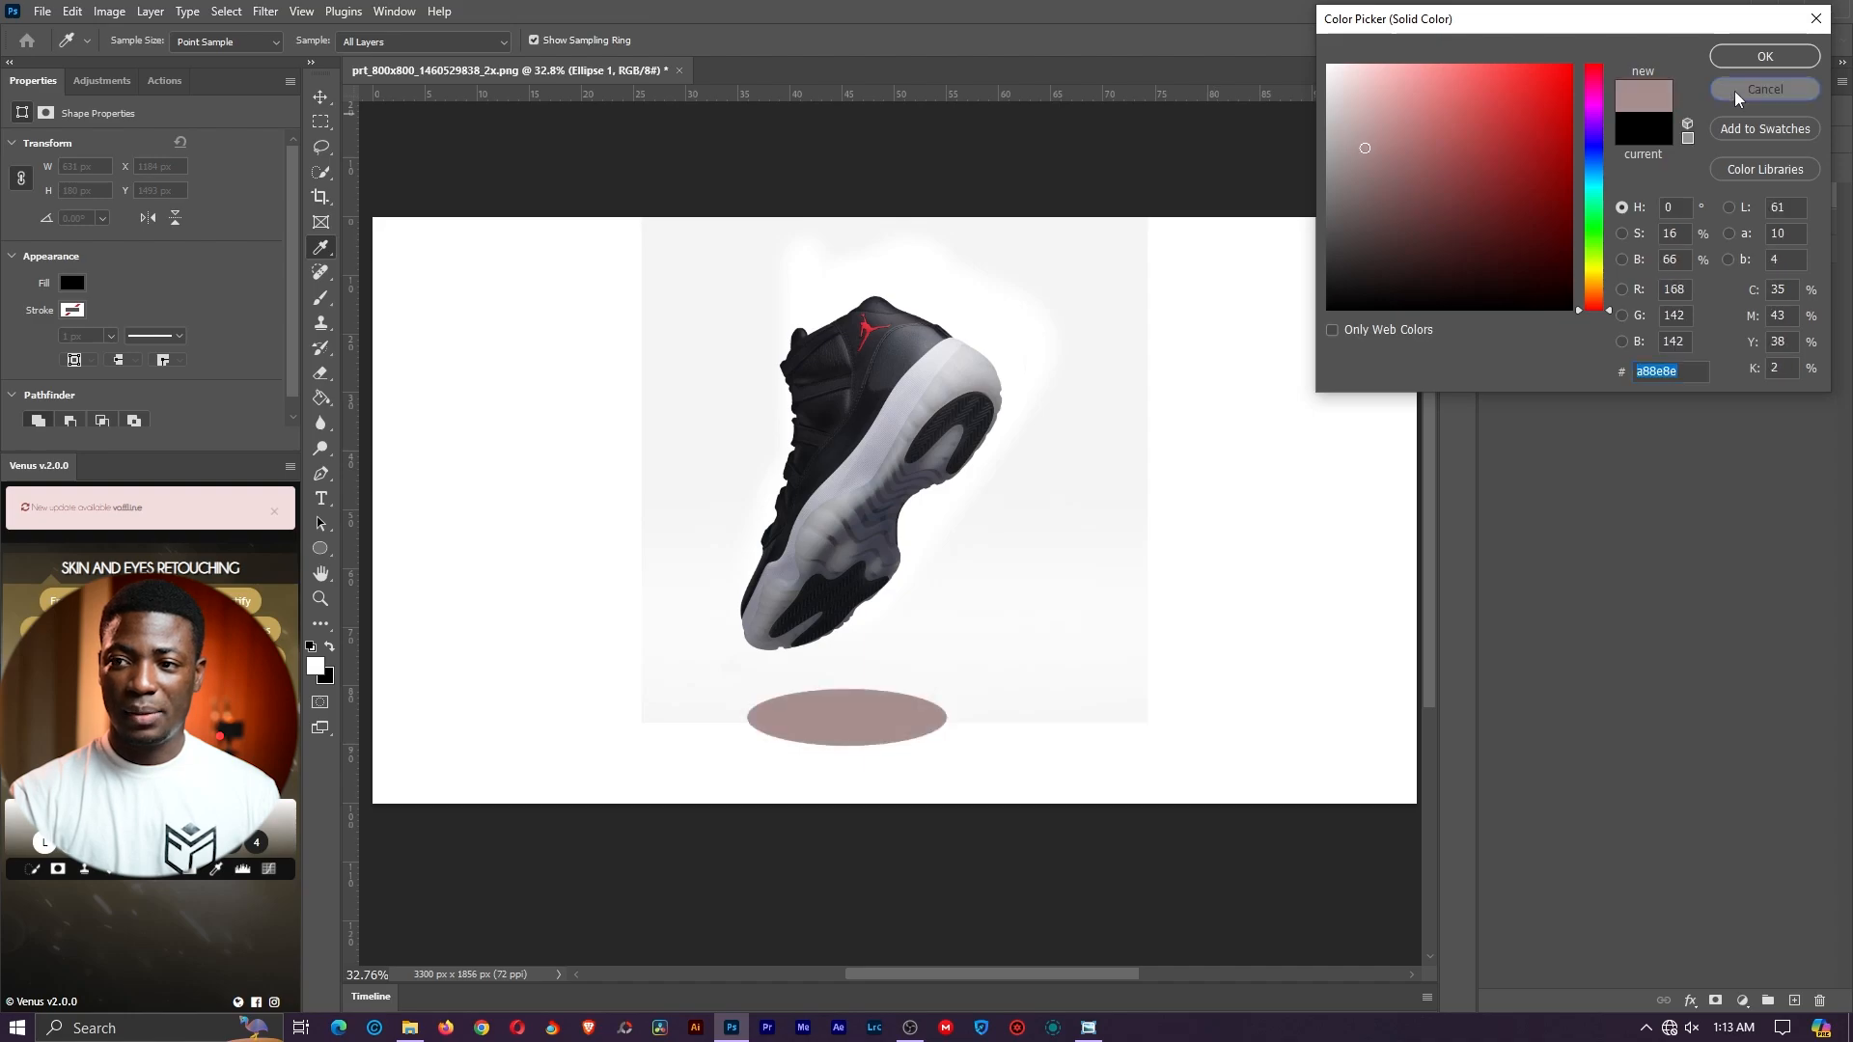
click(1735, 91)
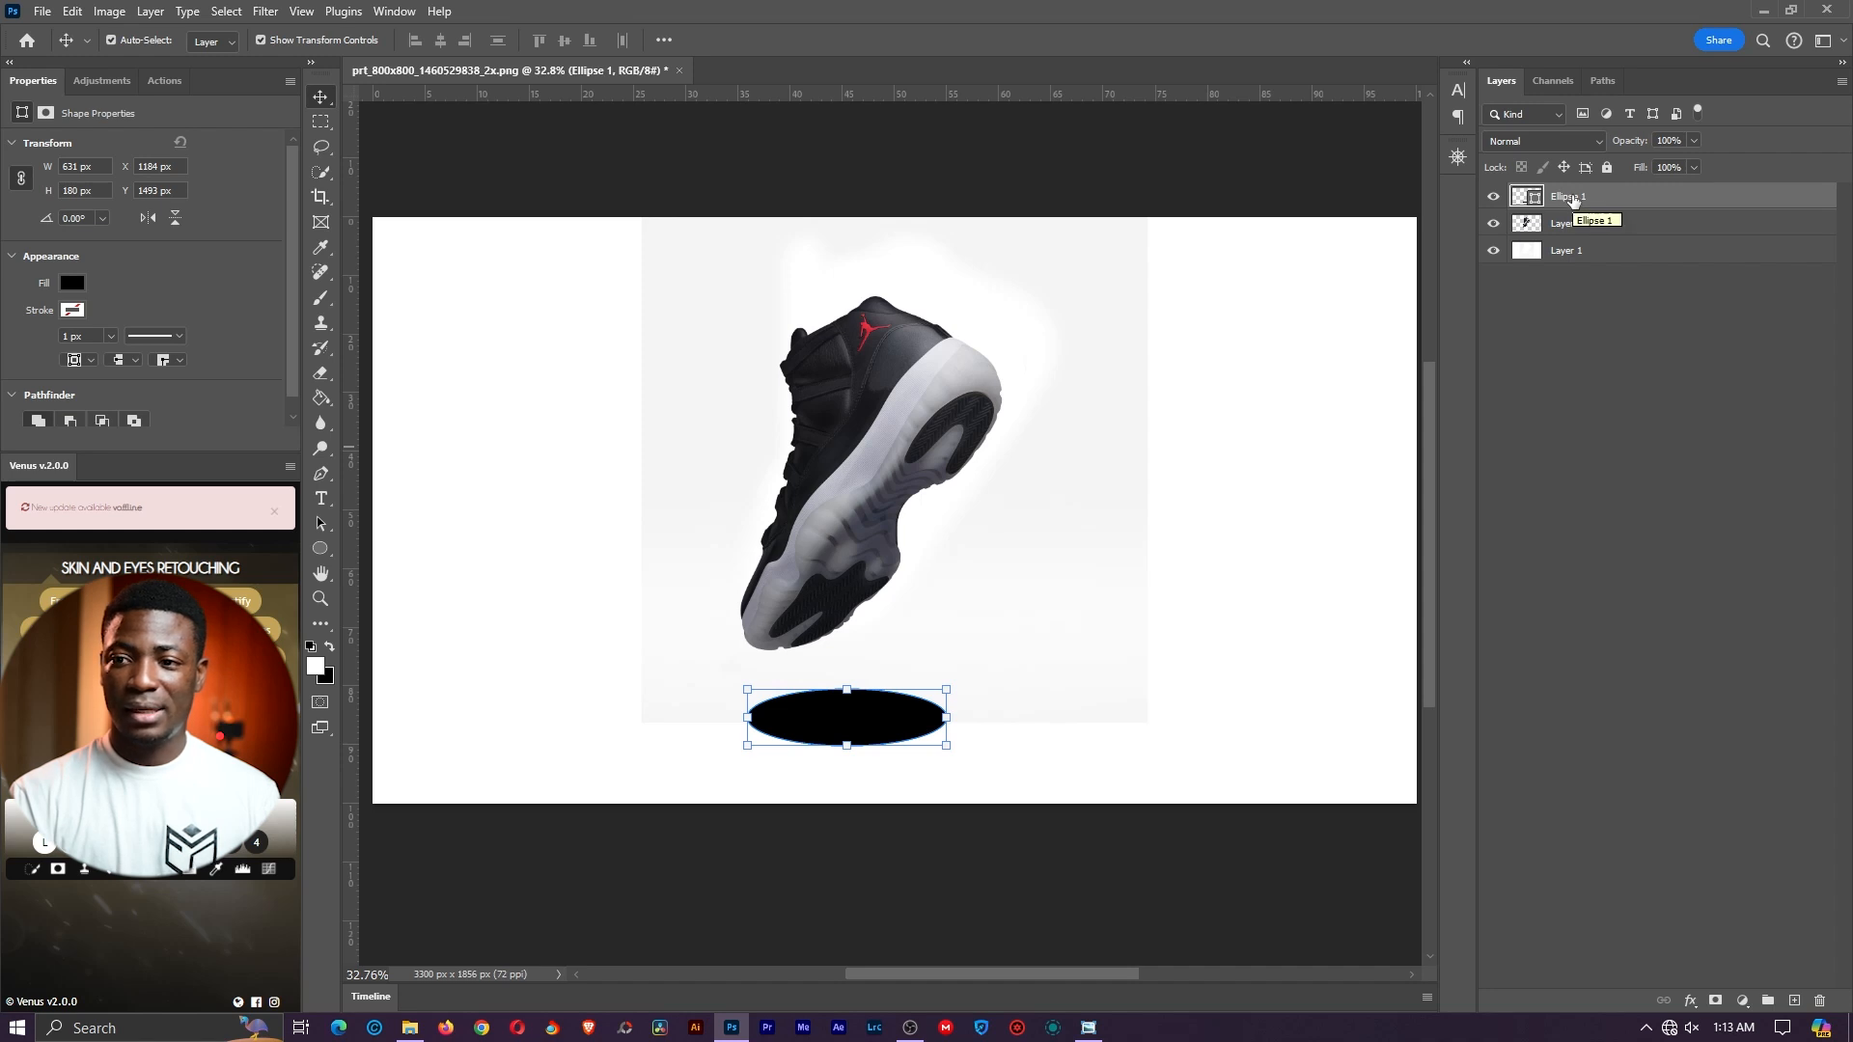
Convert the Ellipse 1 layer to a Smart Object and switch the layer thumbnails to the large size
right_click(1575, 201)
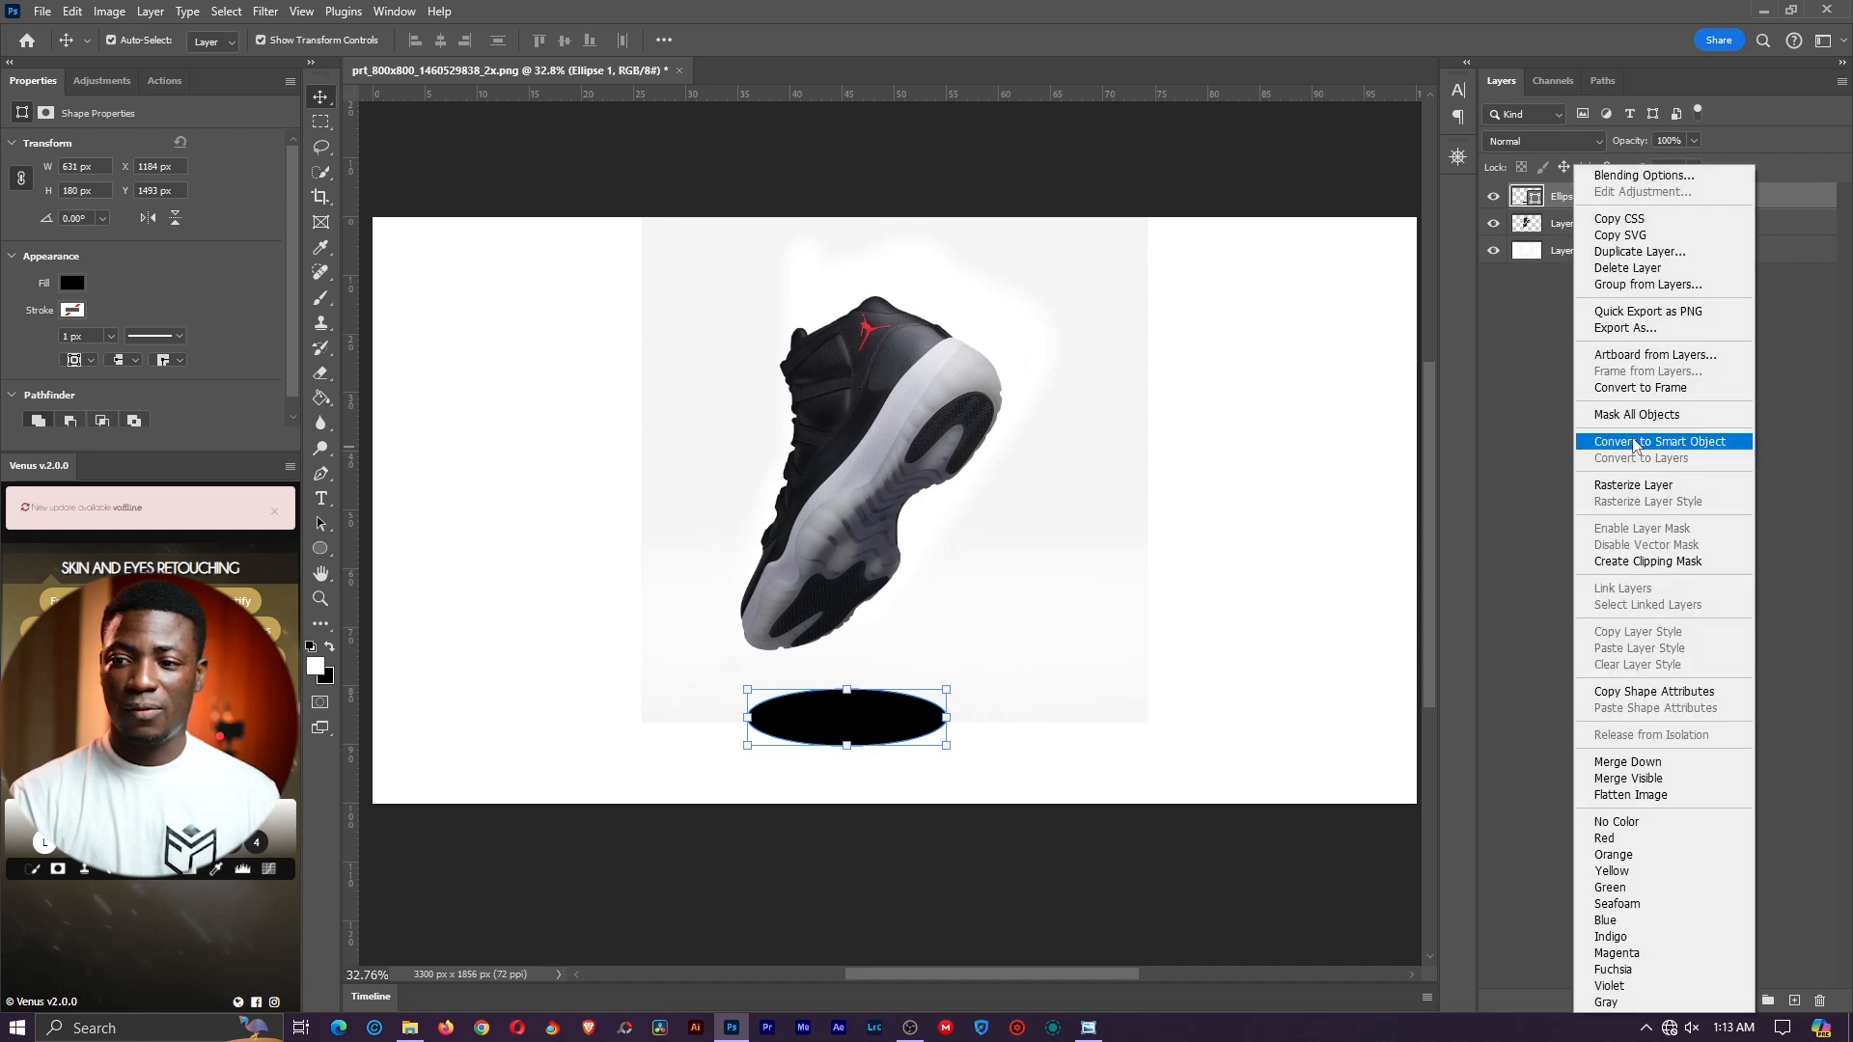
click(1712, 444)
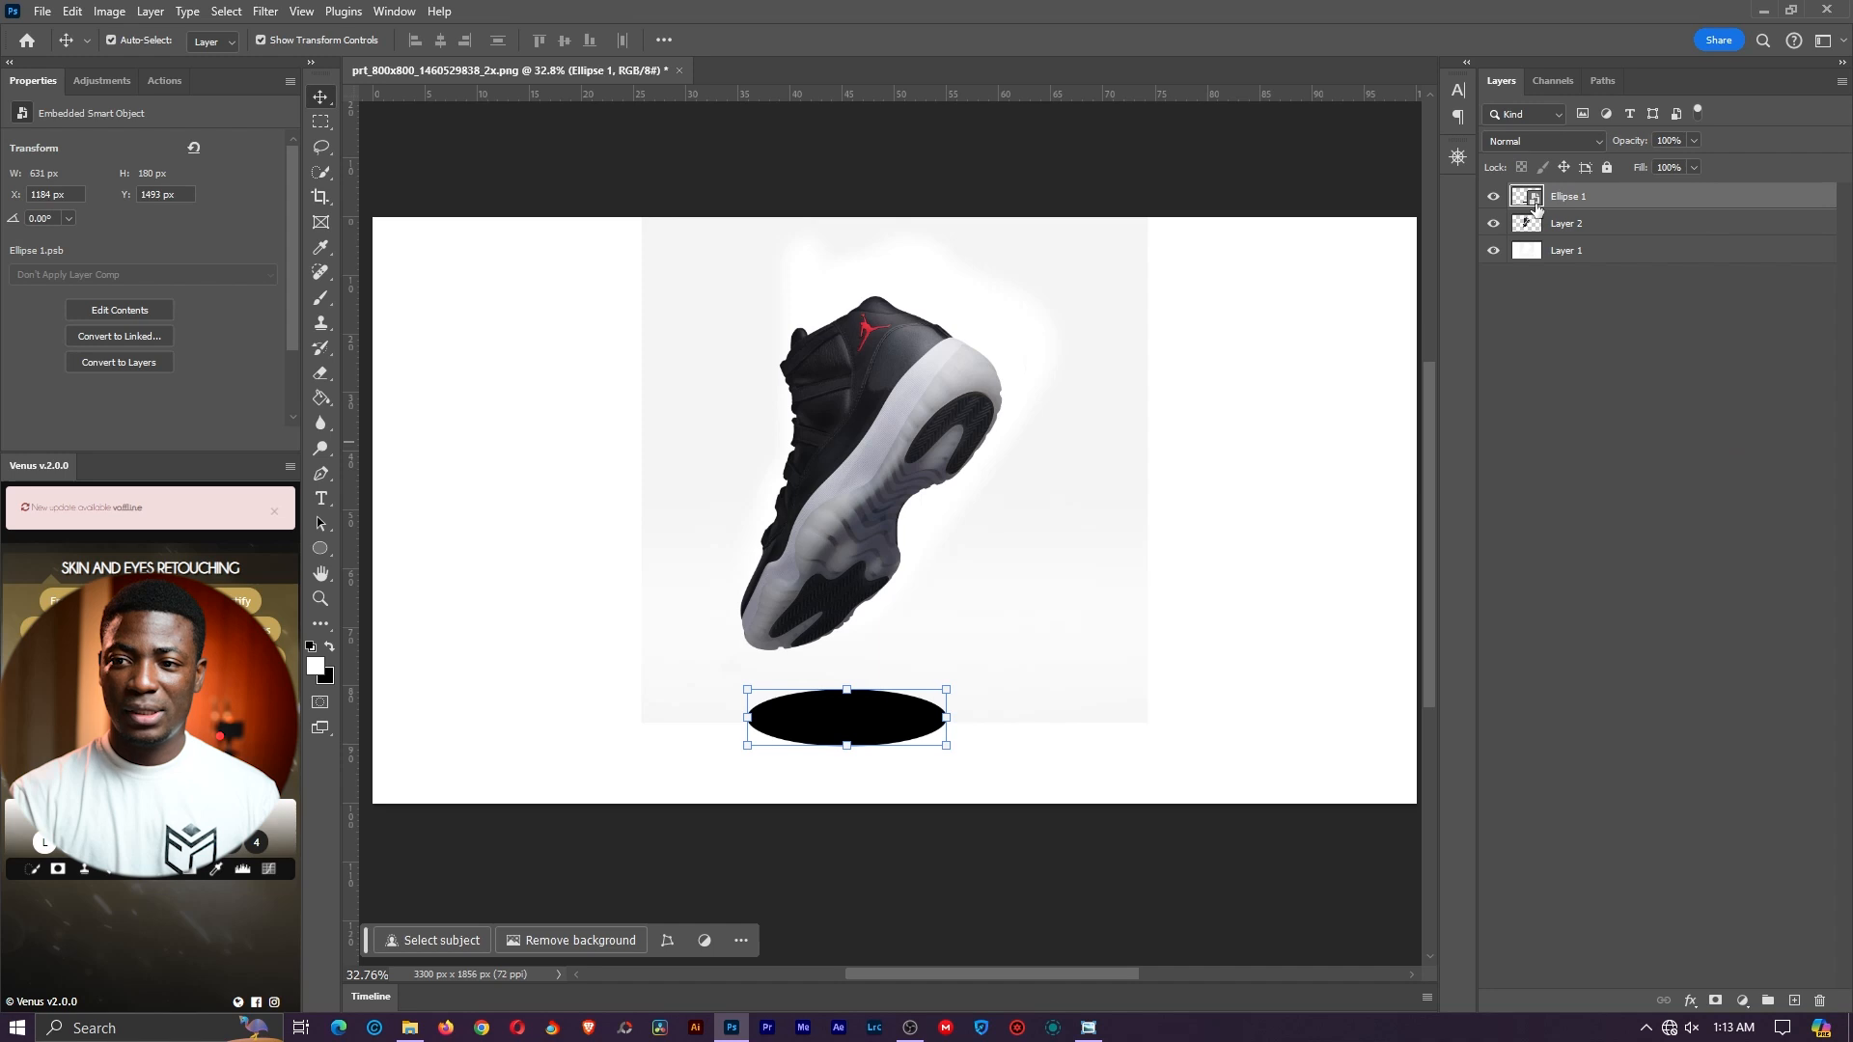
key(ctrl+z)
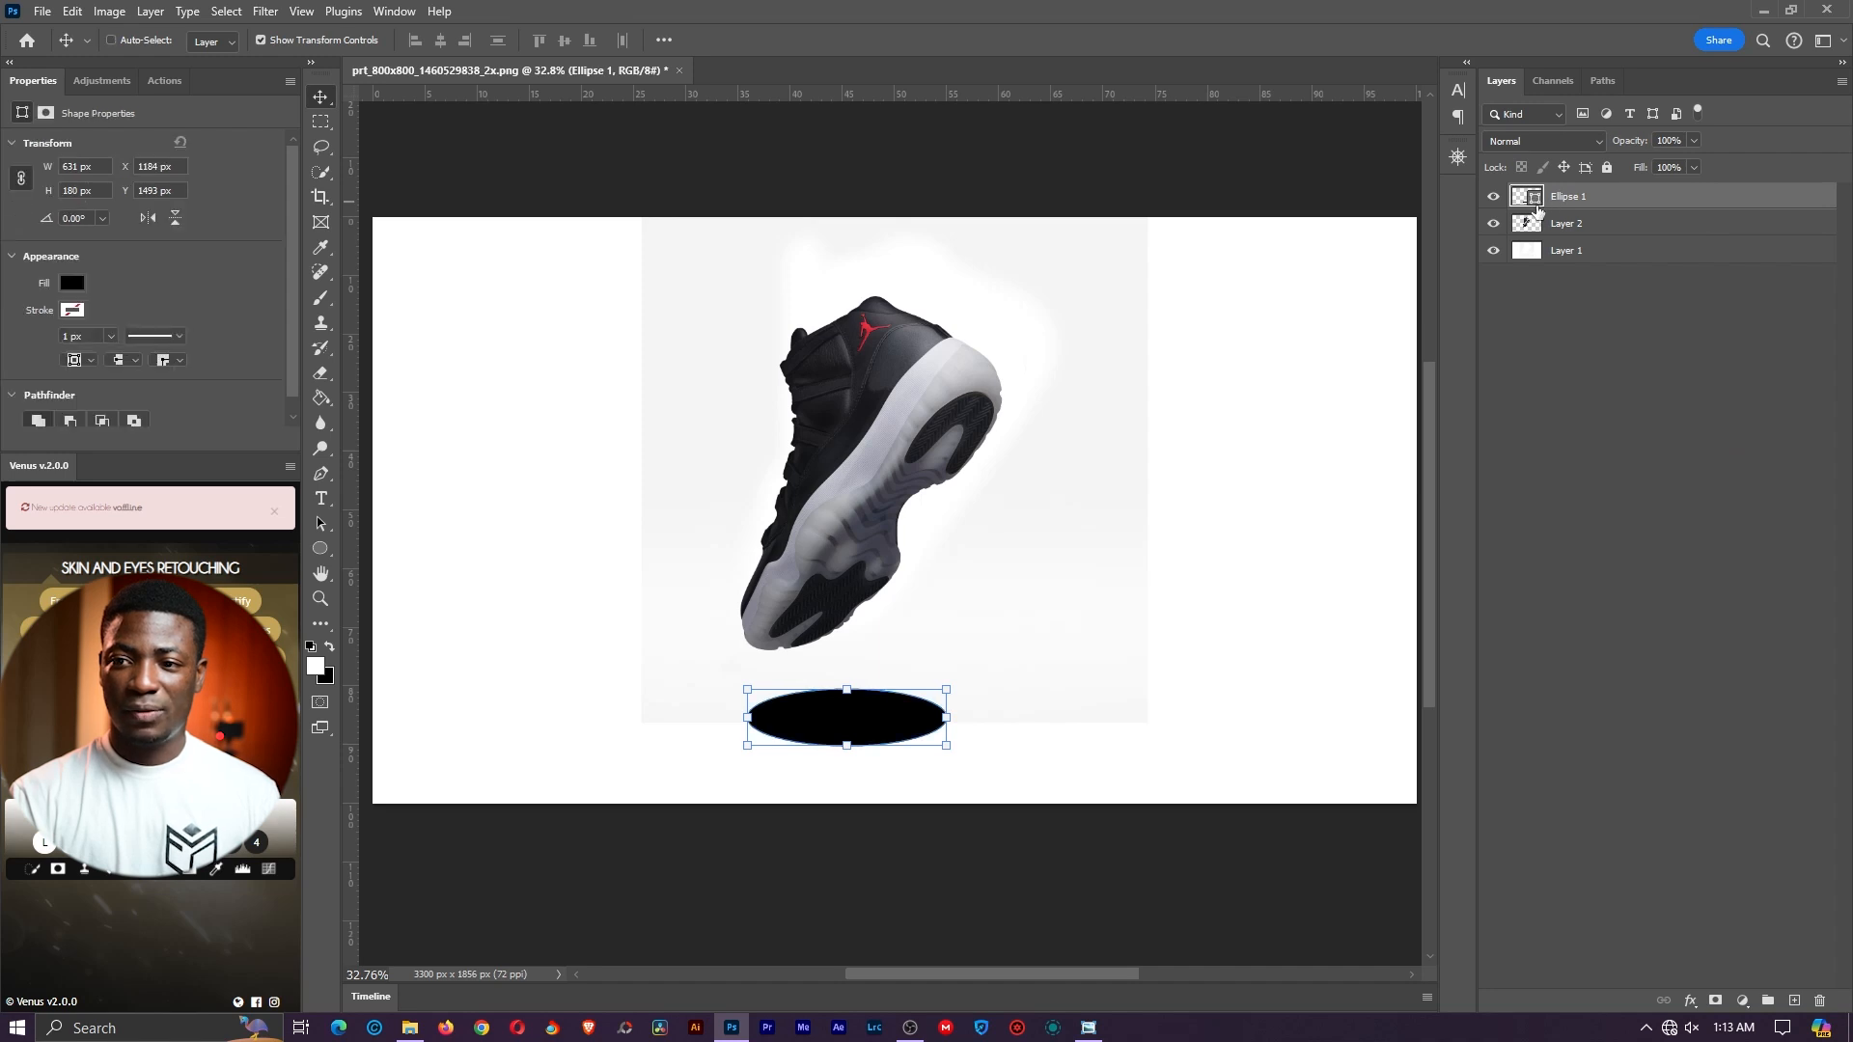
key(ctrl+shift+z)
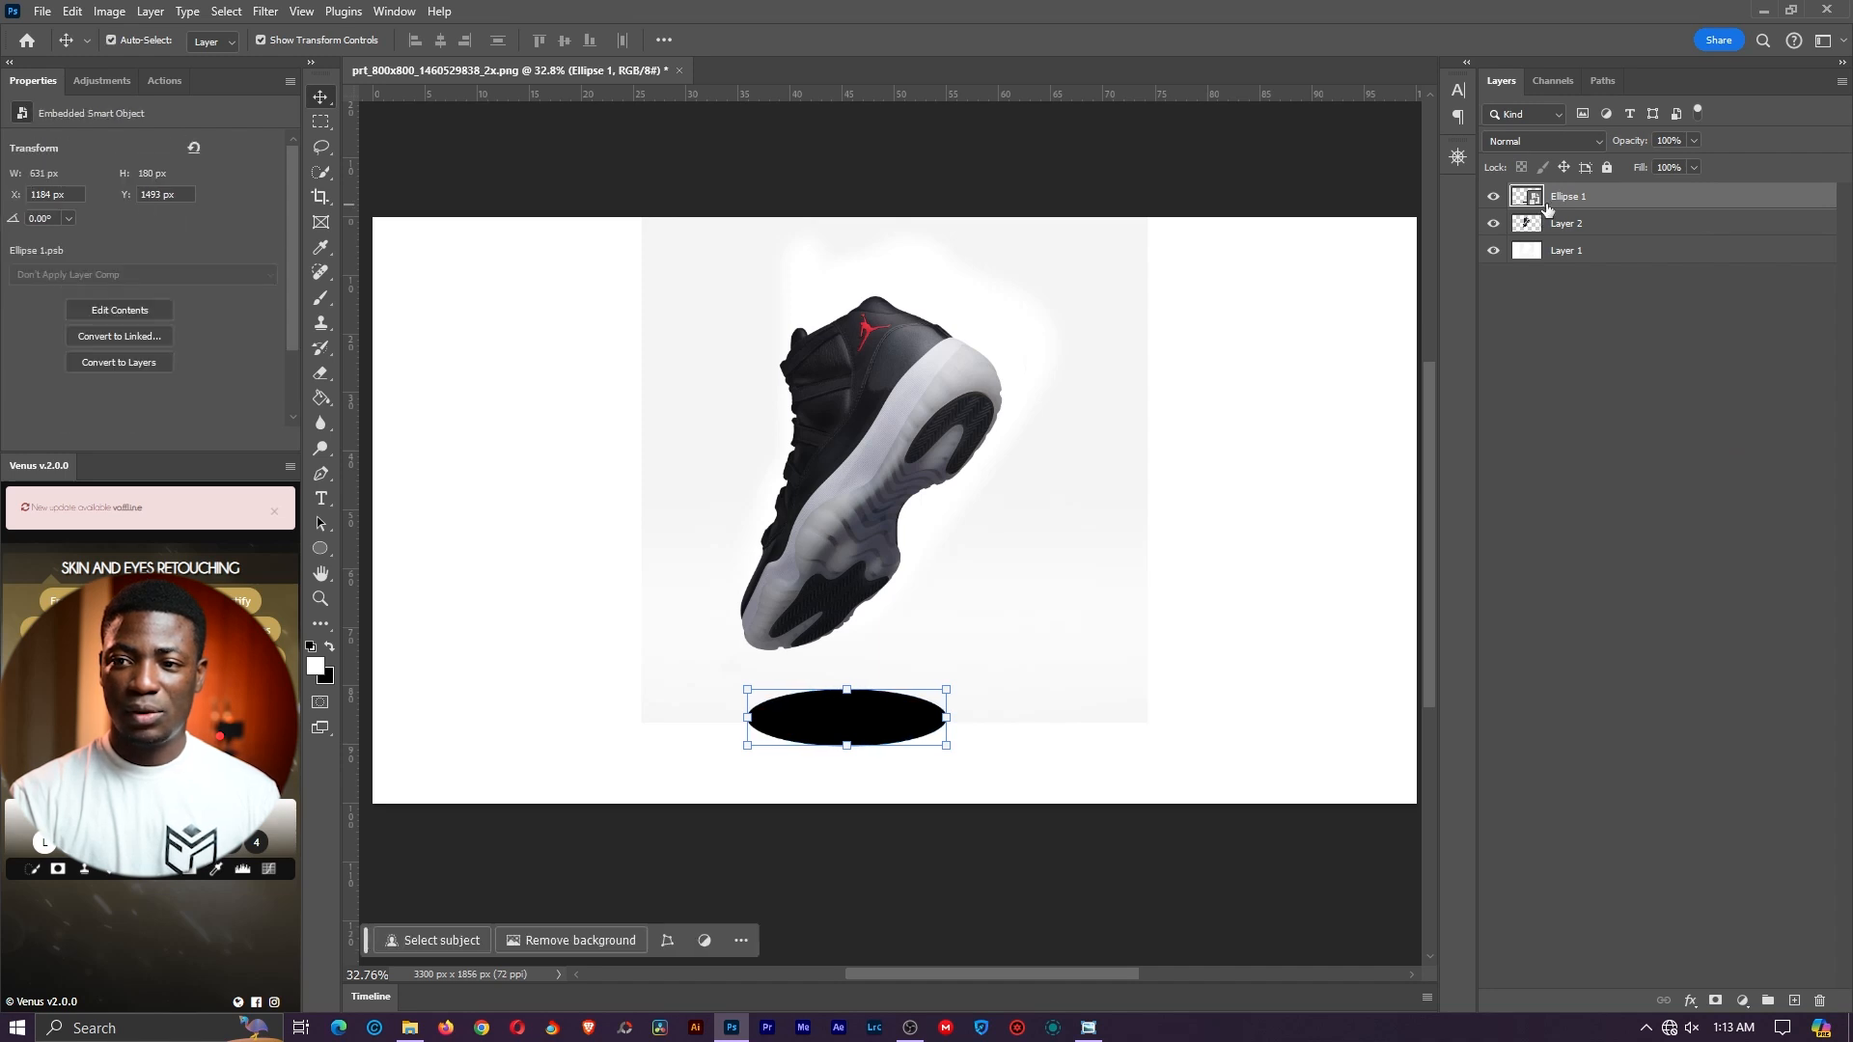
right_click(1616, 402)
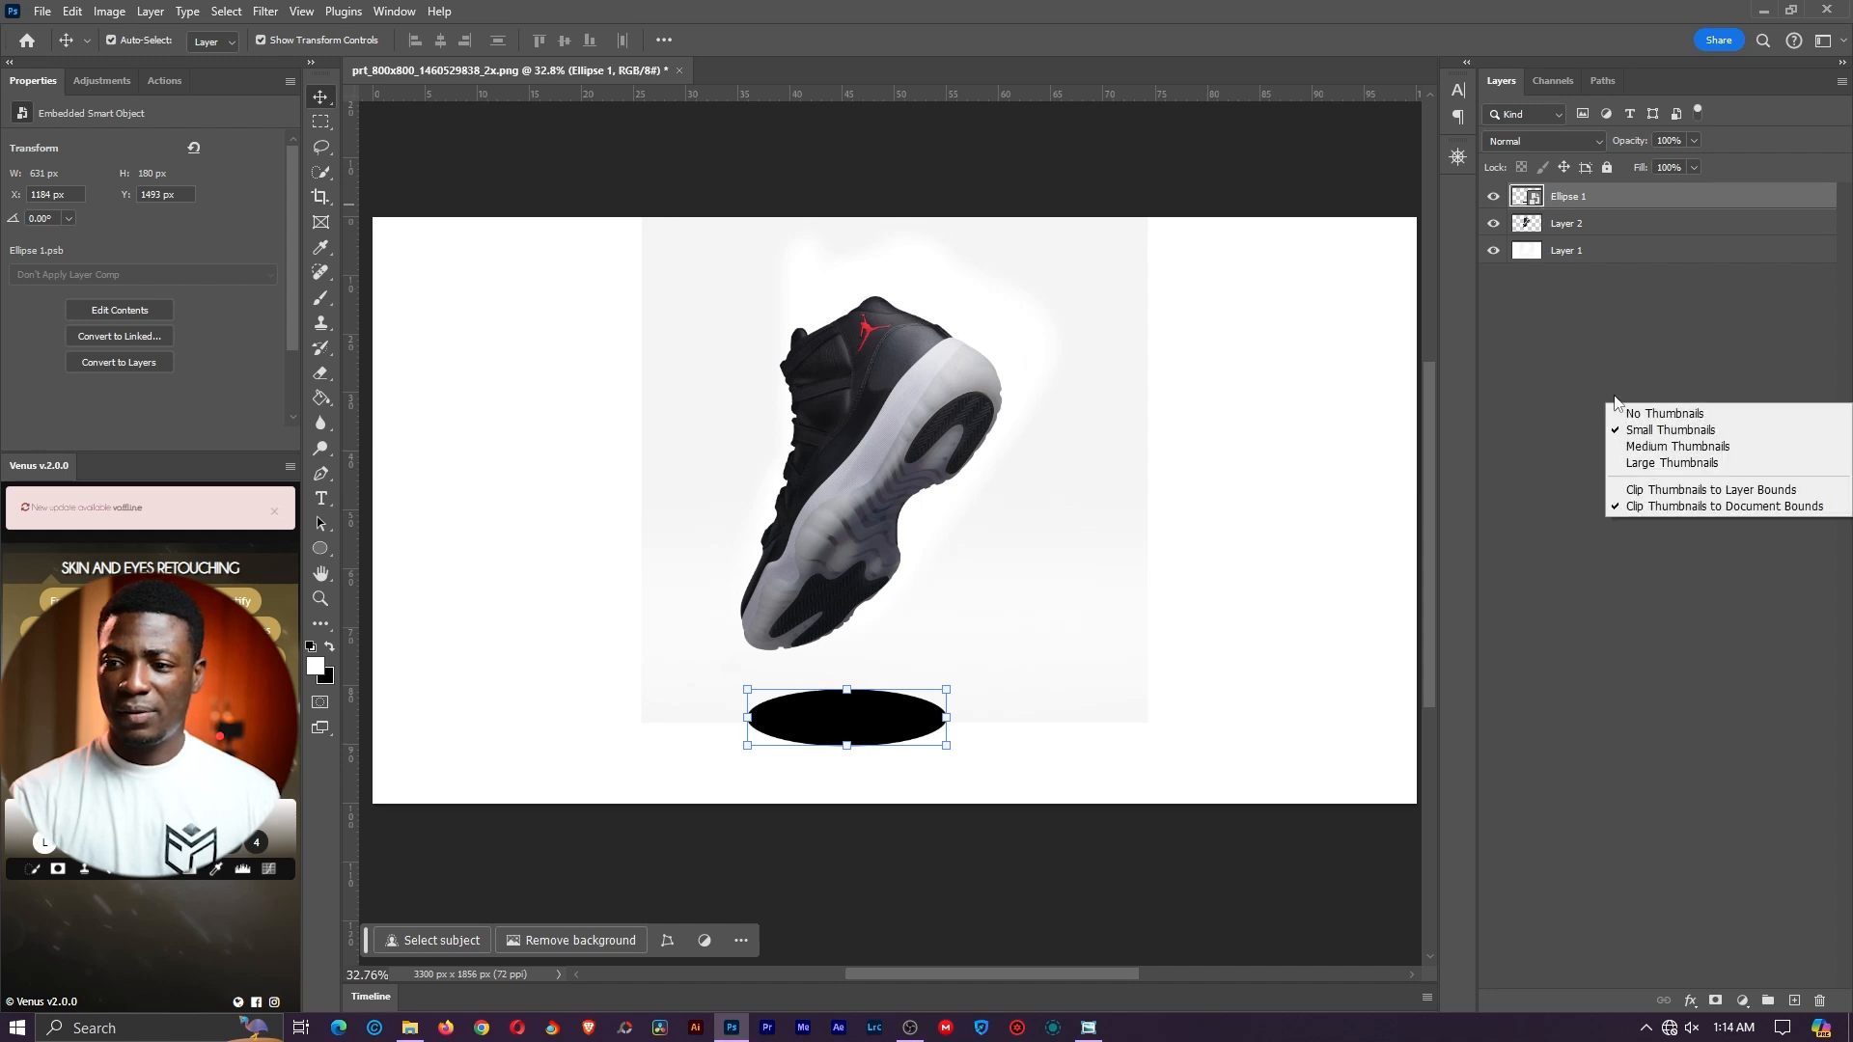
click(1652, 463)
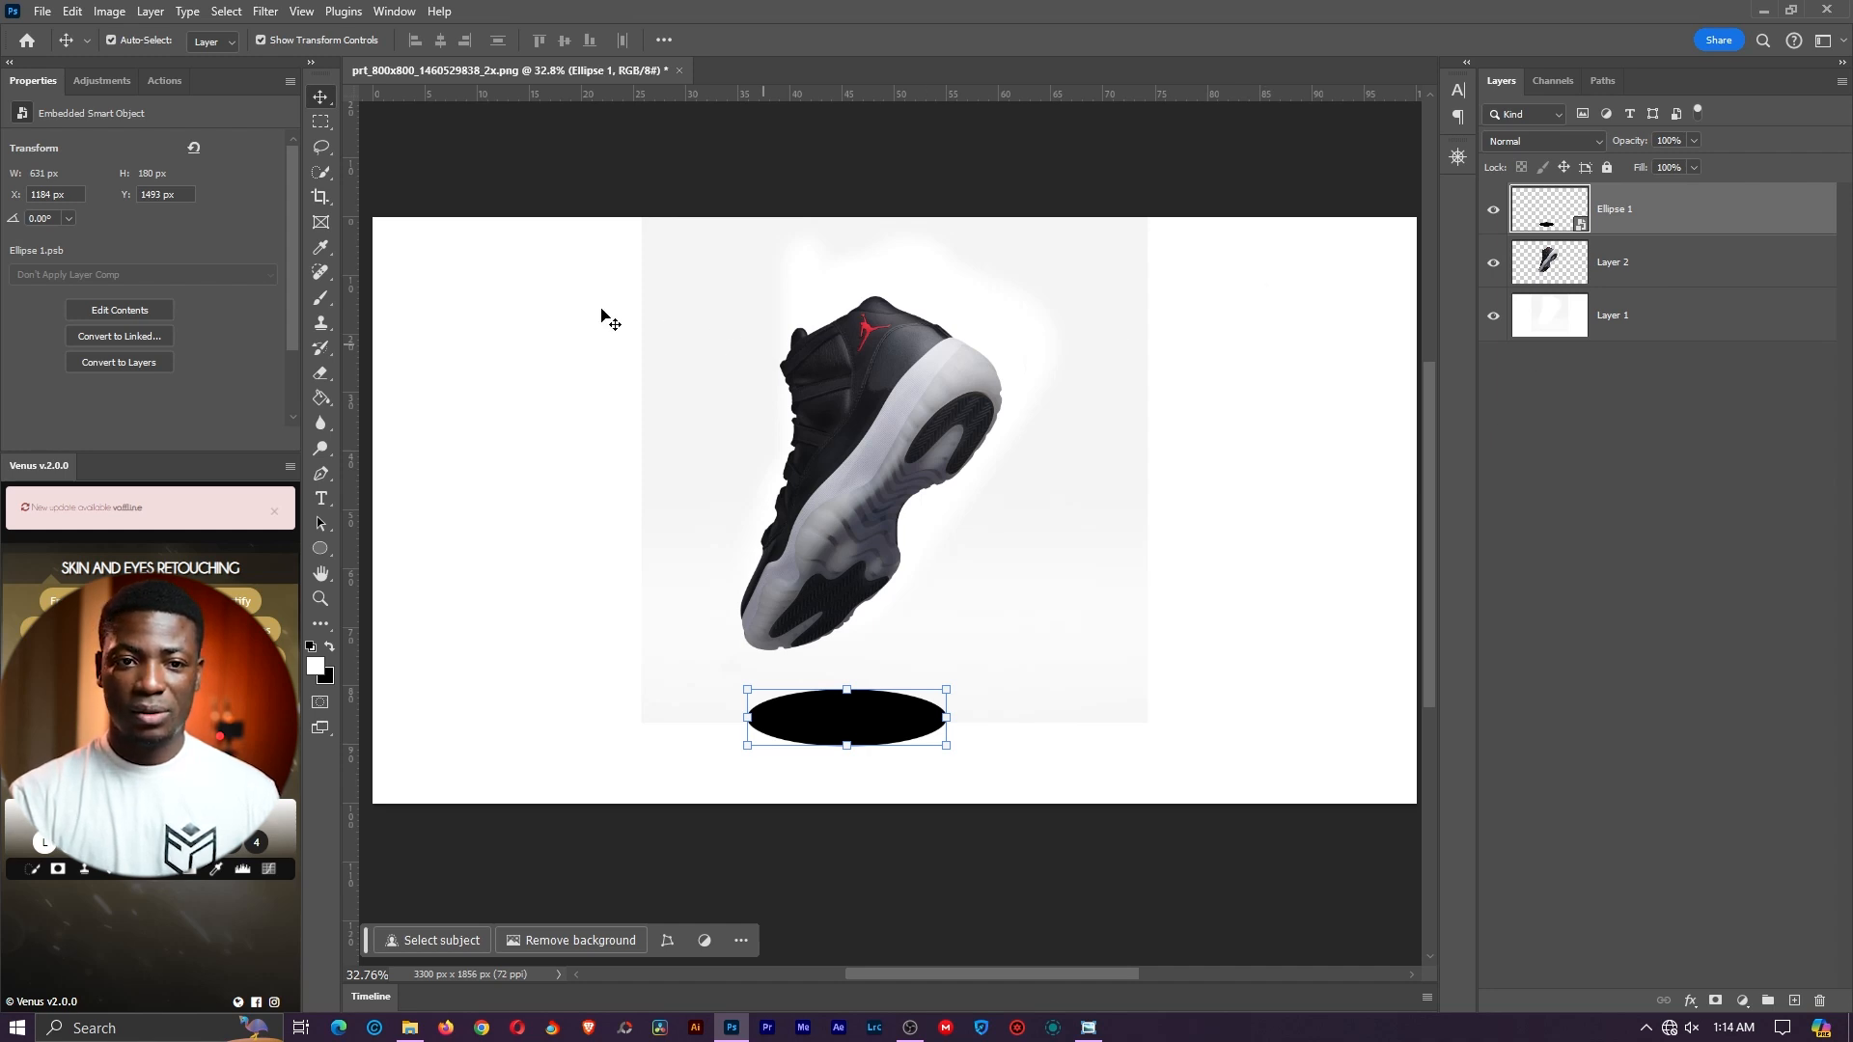
Apply a Gaussian Blur with a 20-pixel radius to the ellipse Smart Object
click(274, 10)
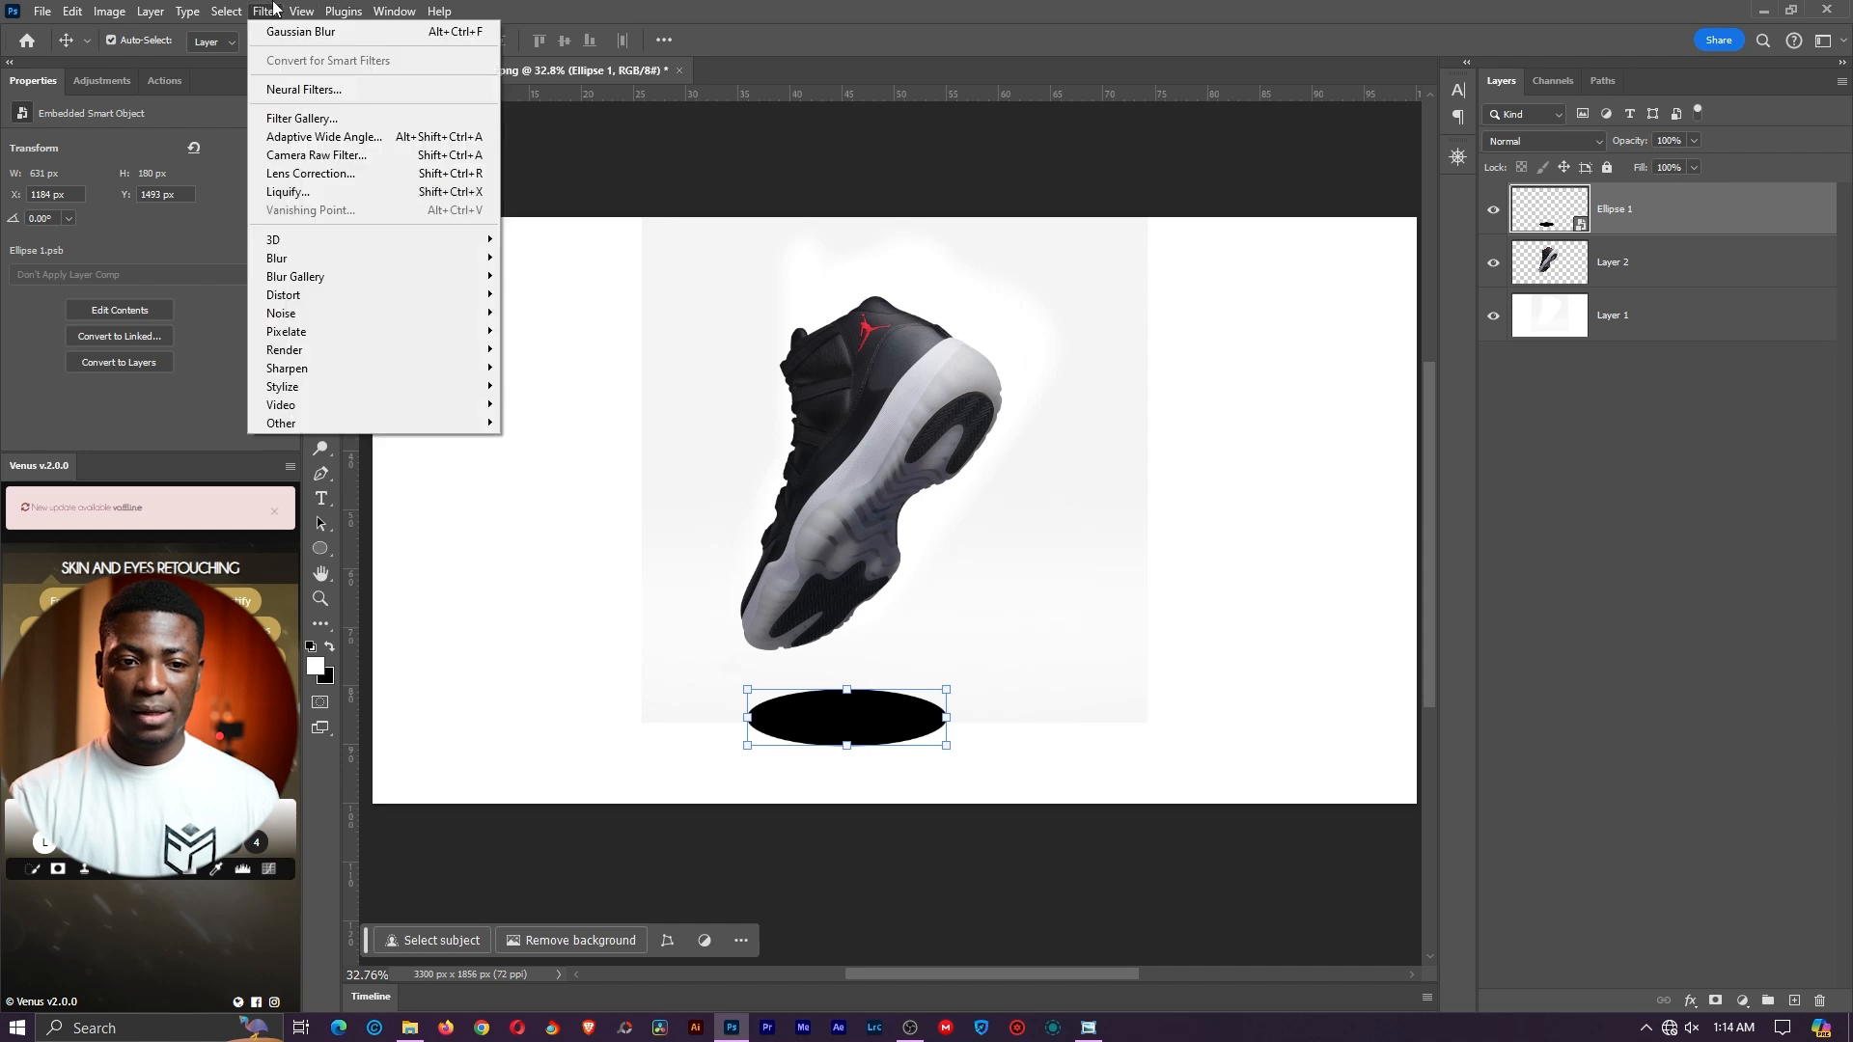
mouse_move(371, 264)
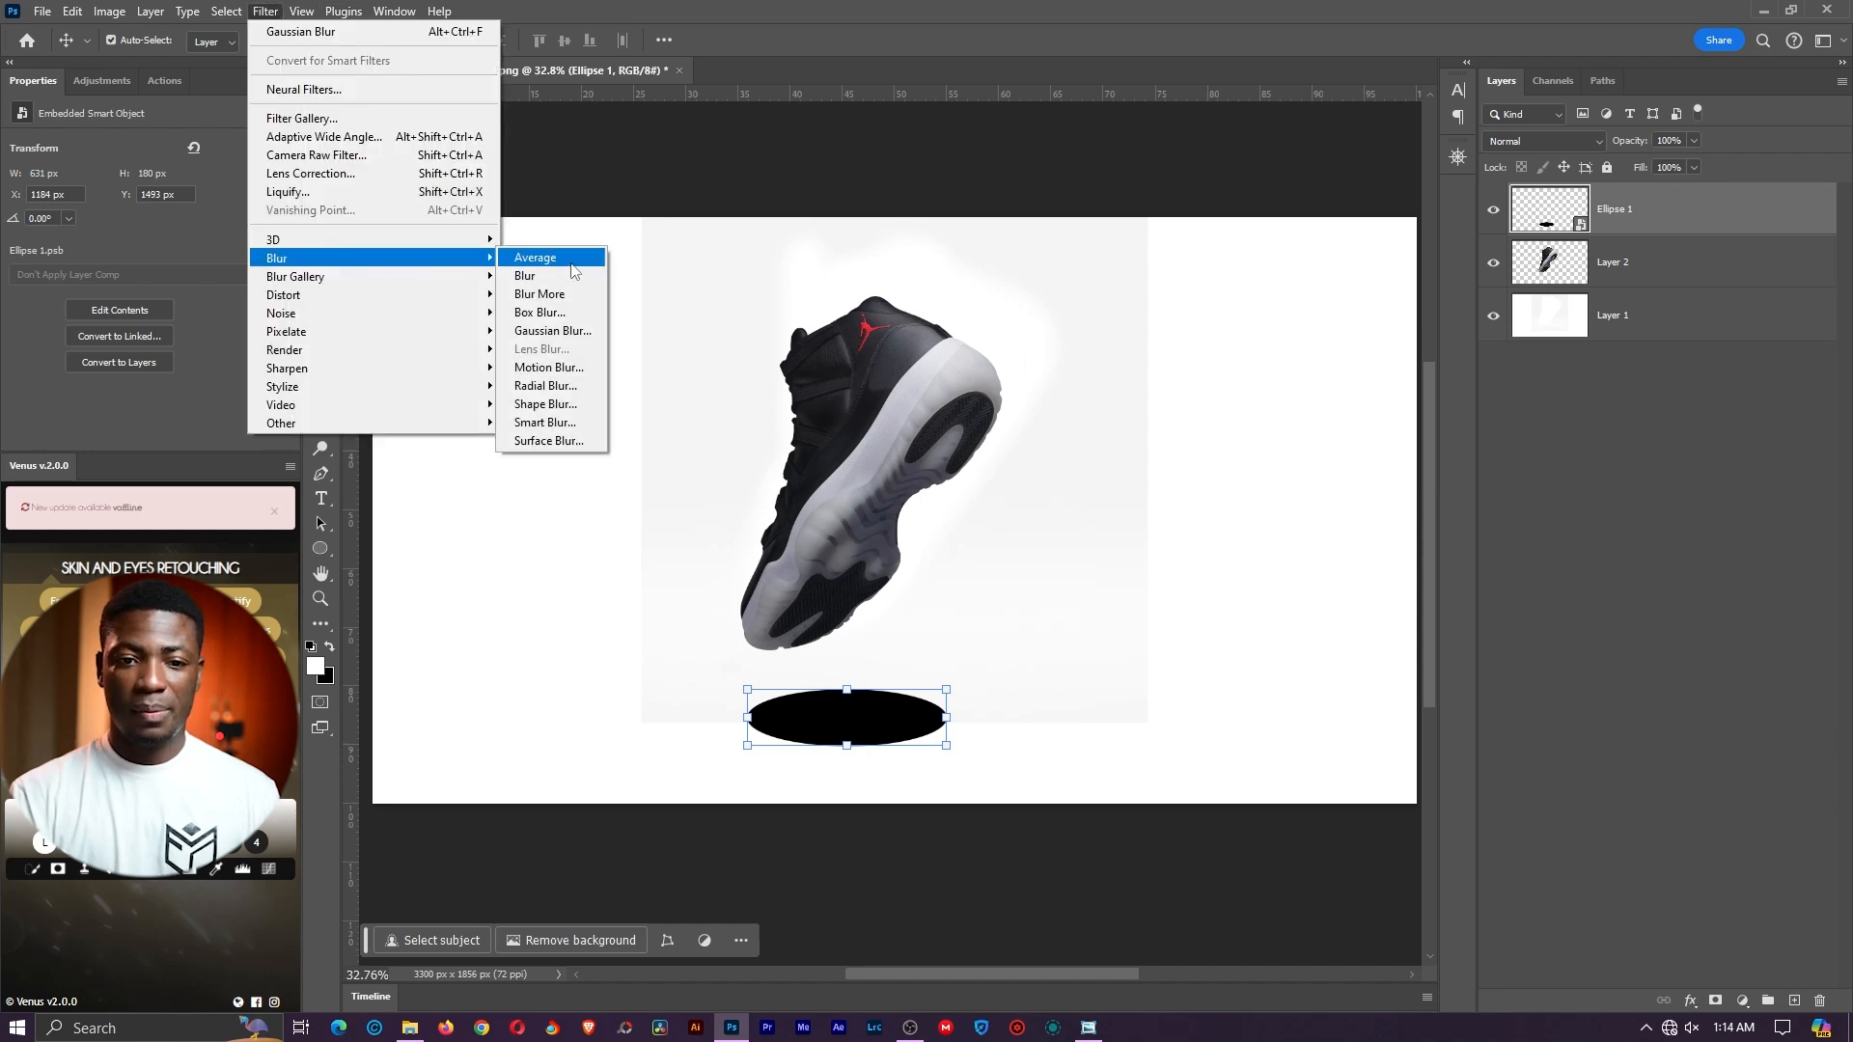
click(552, 330)
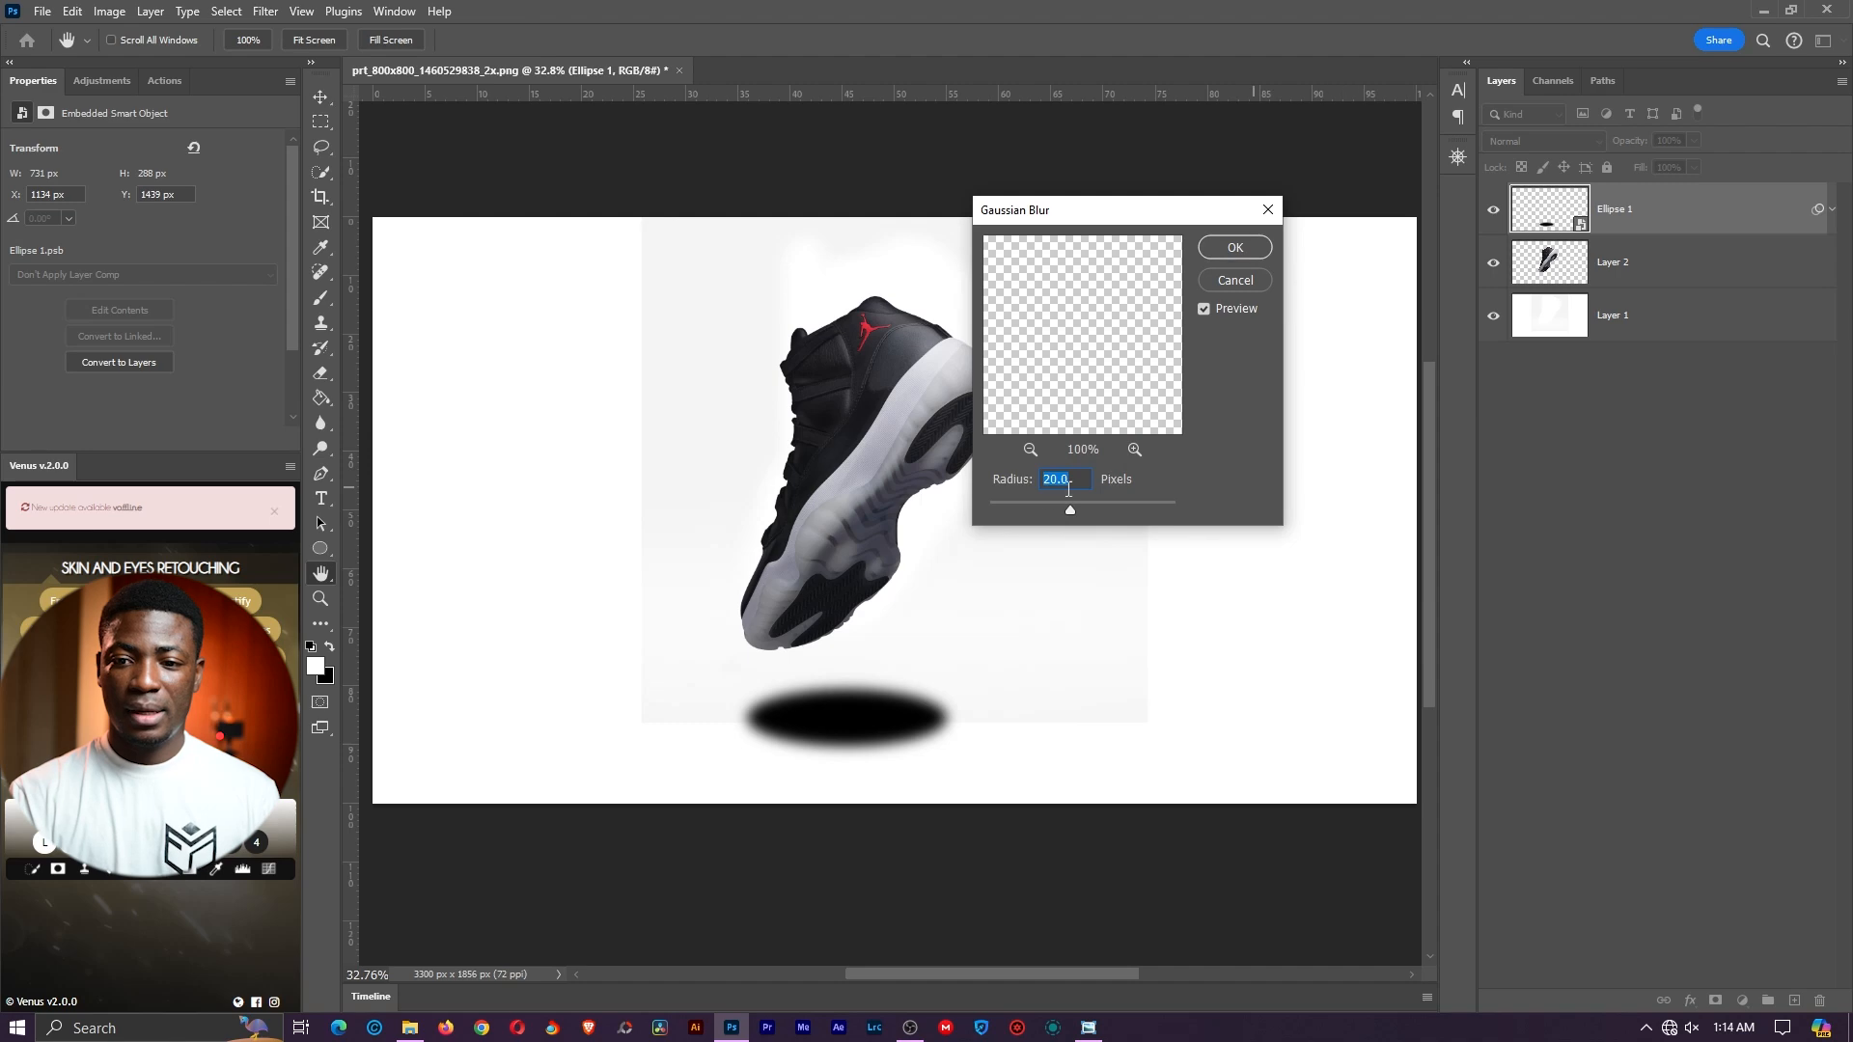
click(1229, 249)
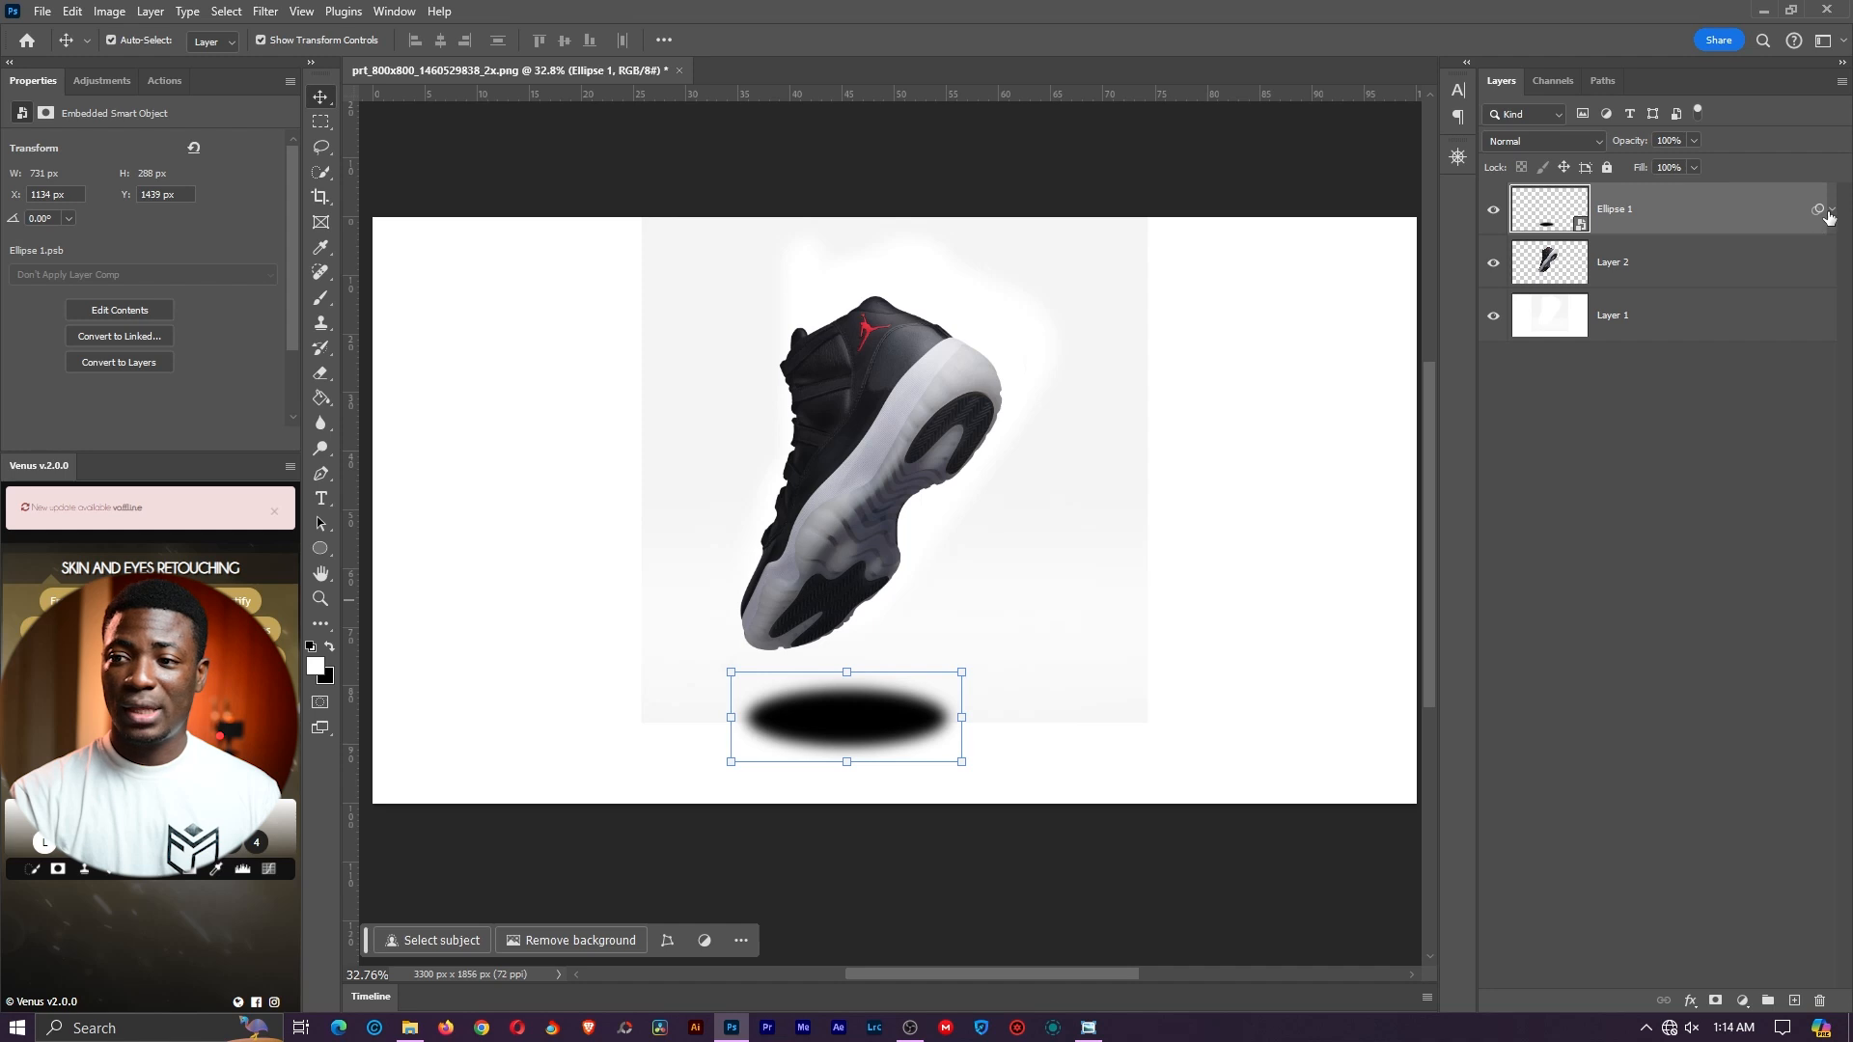
Expand the ellipse's smart filters and toggle the Gaussian Blur off and on to compare the shadow
click(1830, 213)
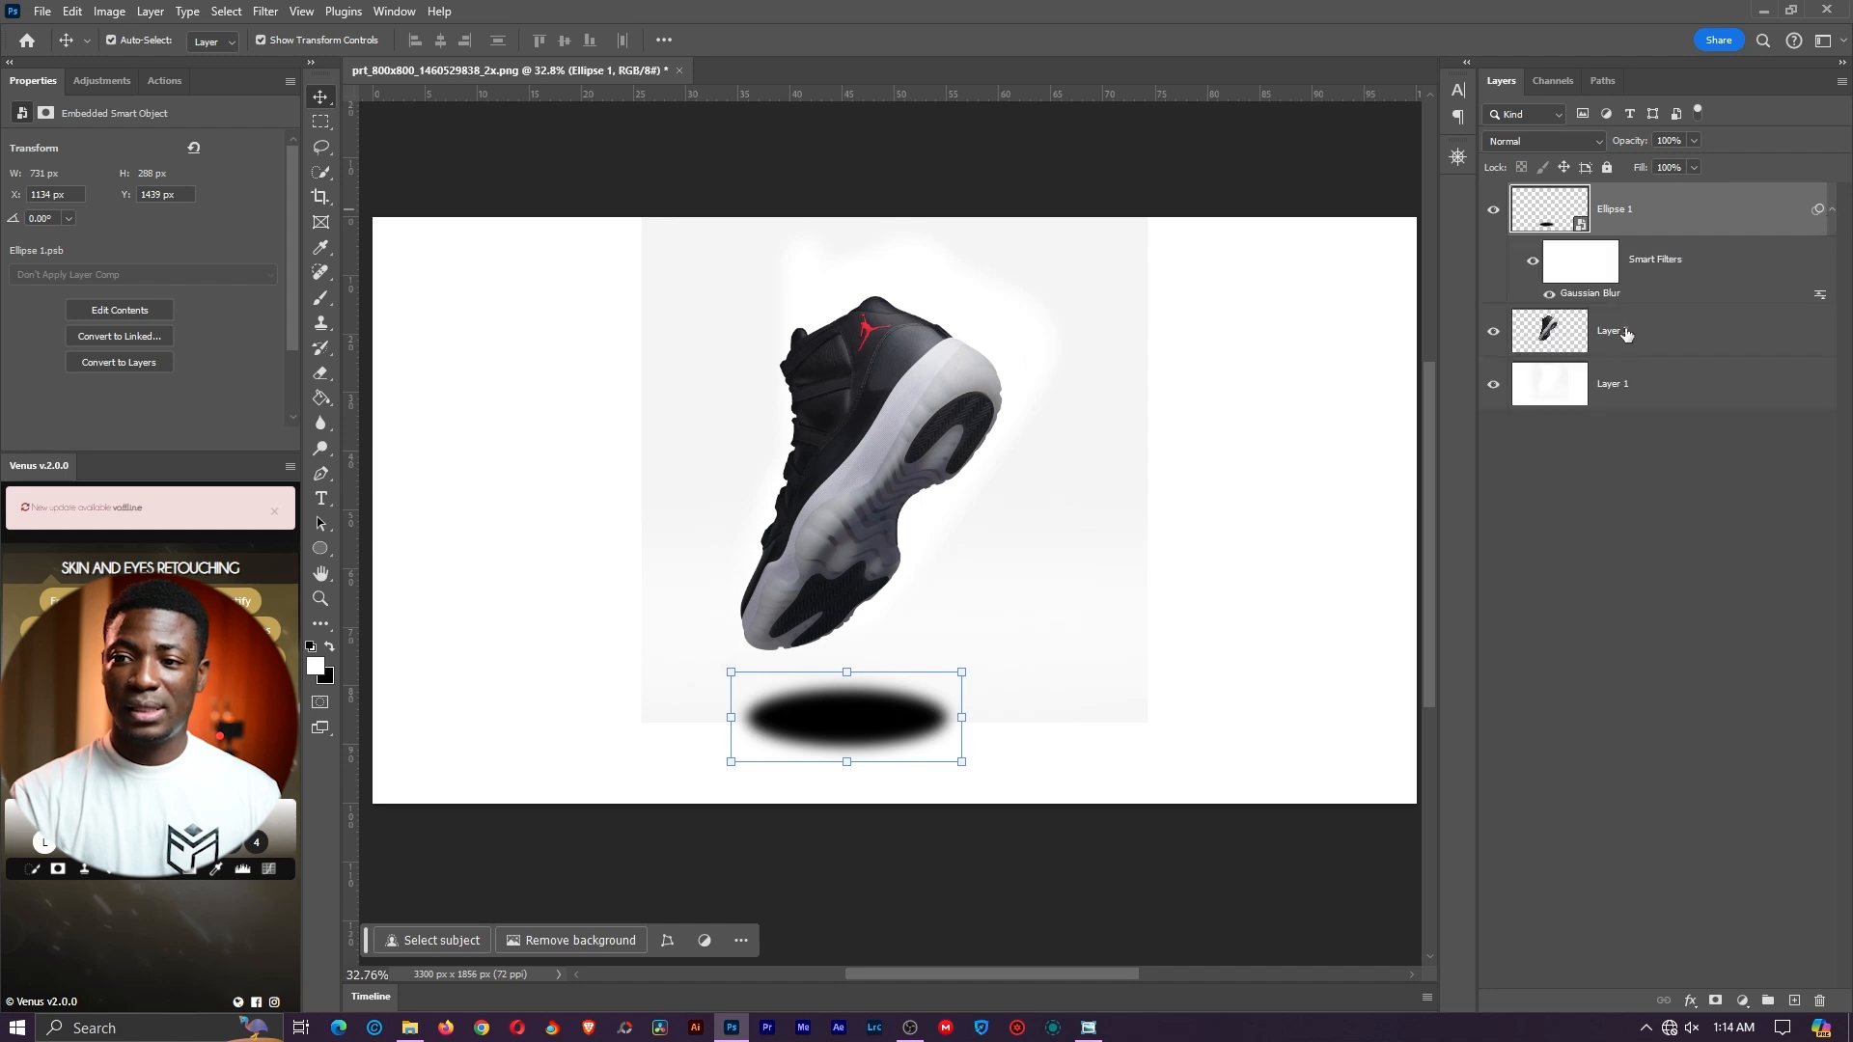
click(1549, 294)
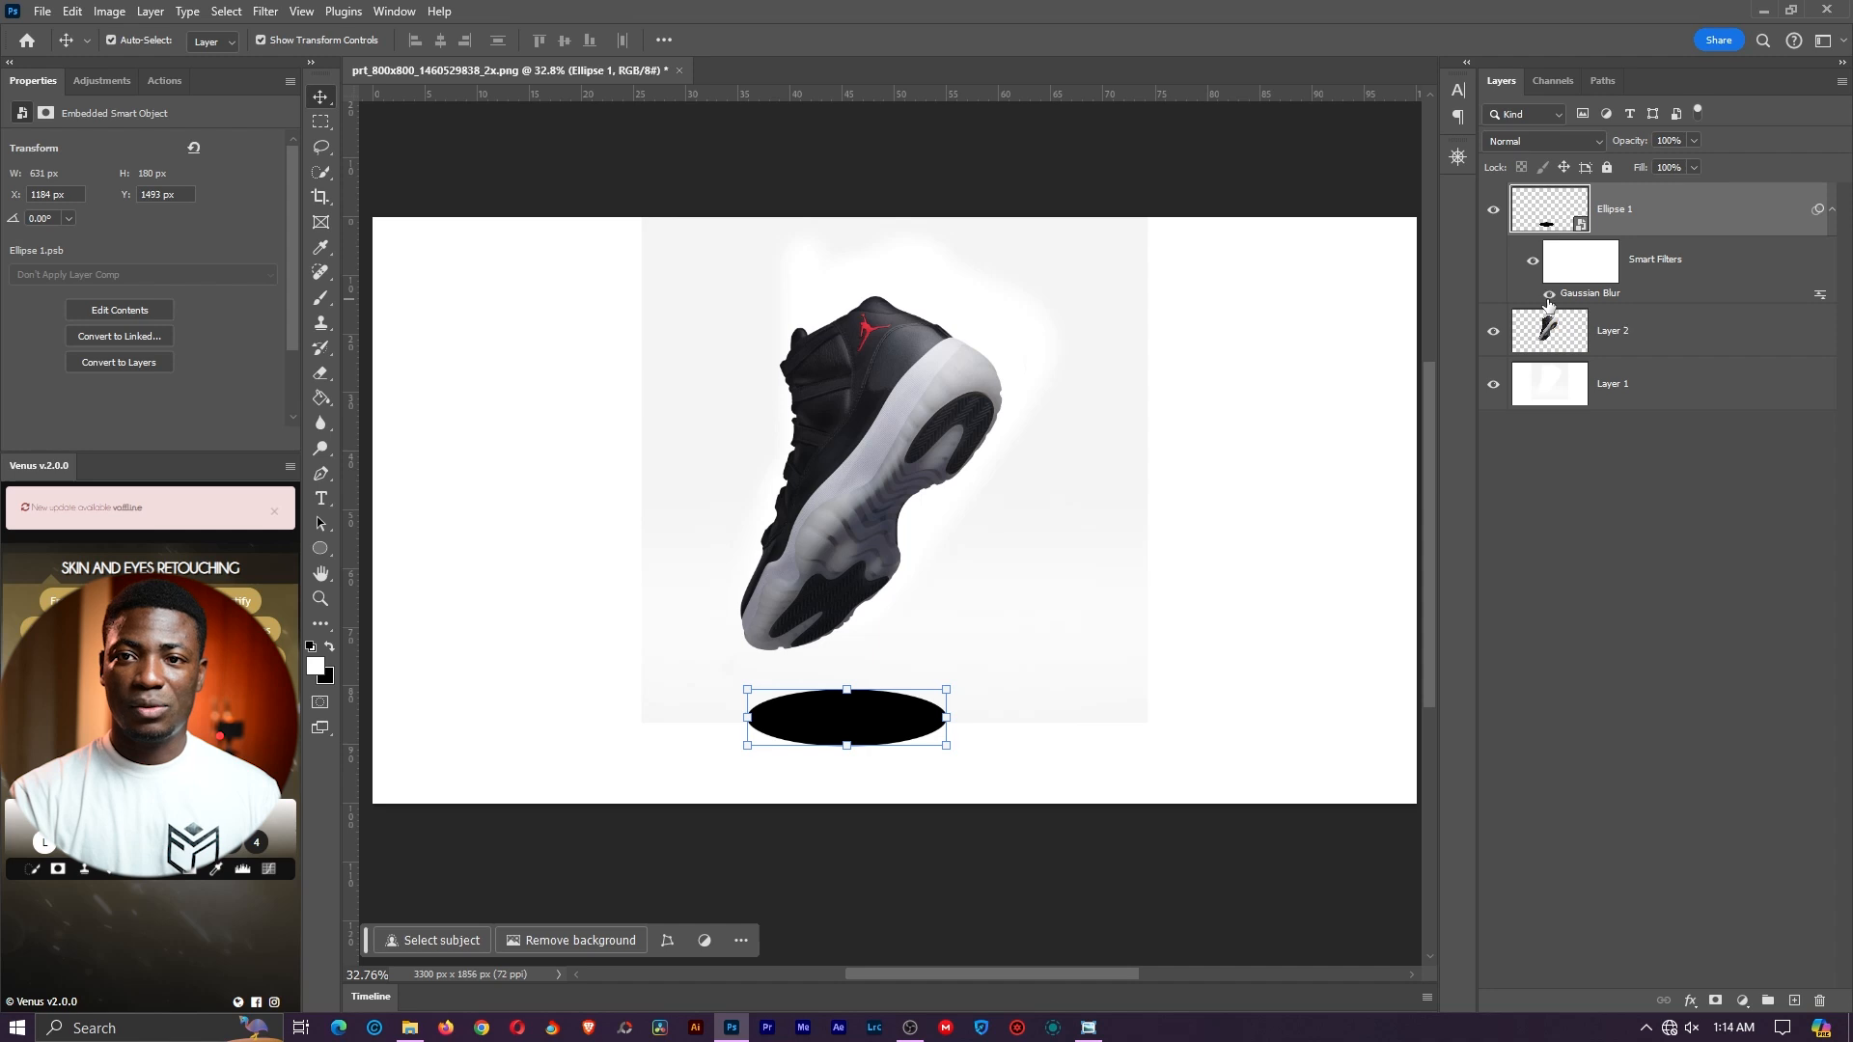
click(1550, 300)
click(1549, 299)
click(1549, 300)
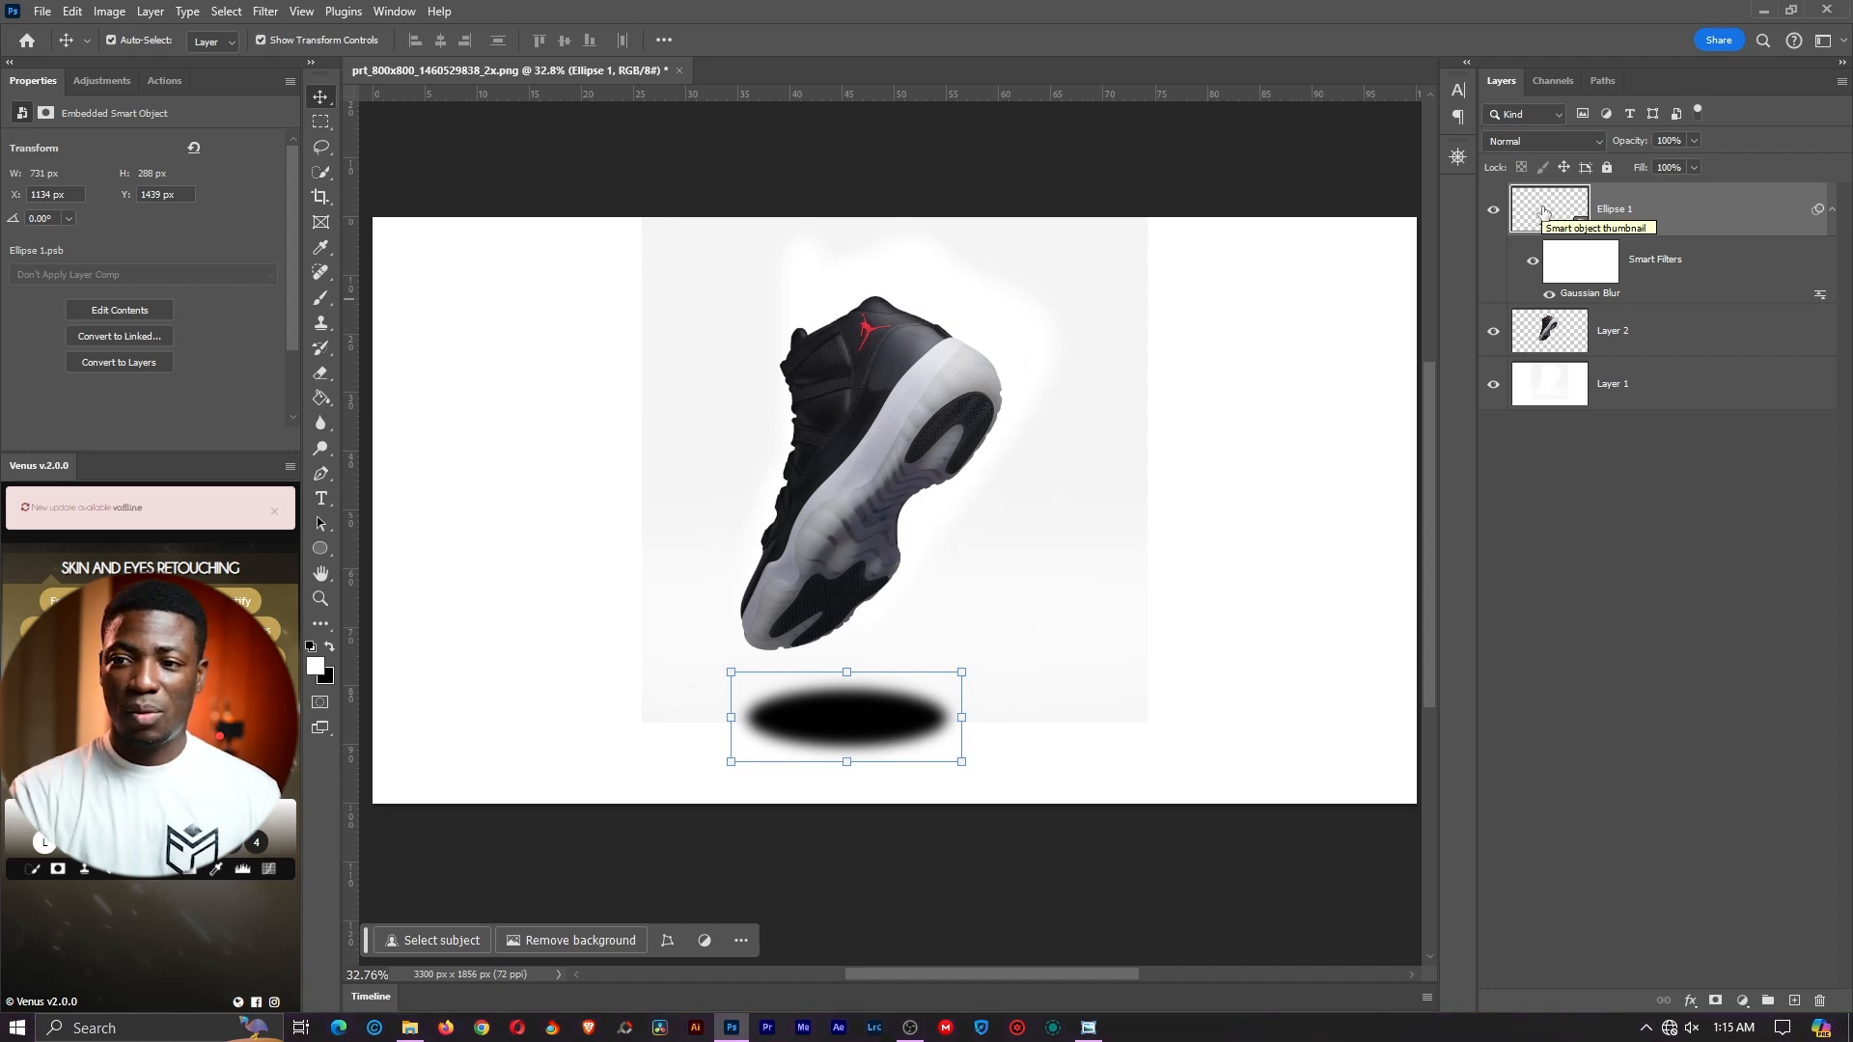
Squash the ellipse inside the Smart Object's contents to about 111 px high, centred vertically, and save it back to the shoe document
double_click(1543, 210)
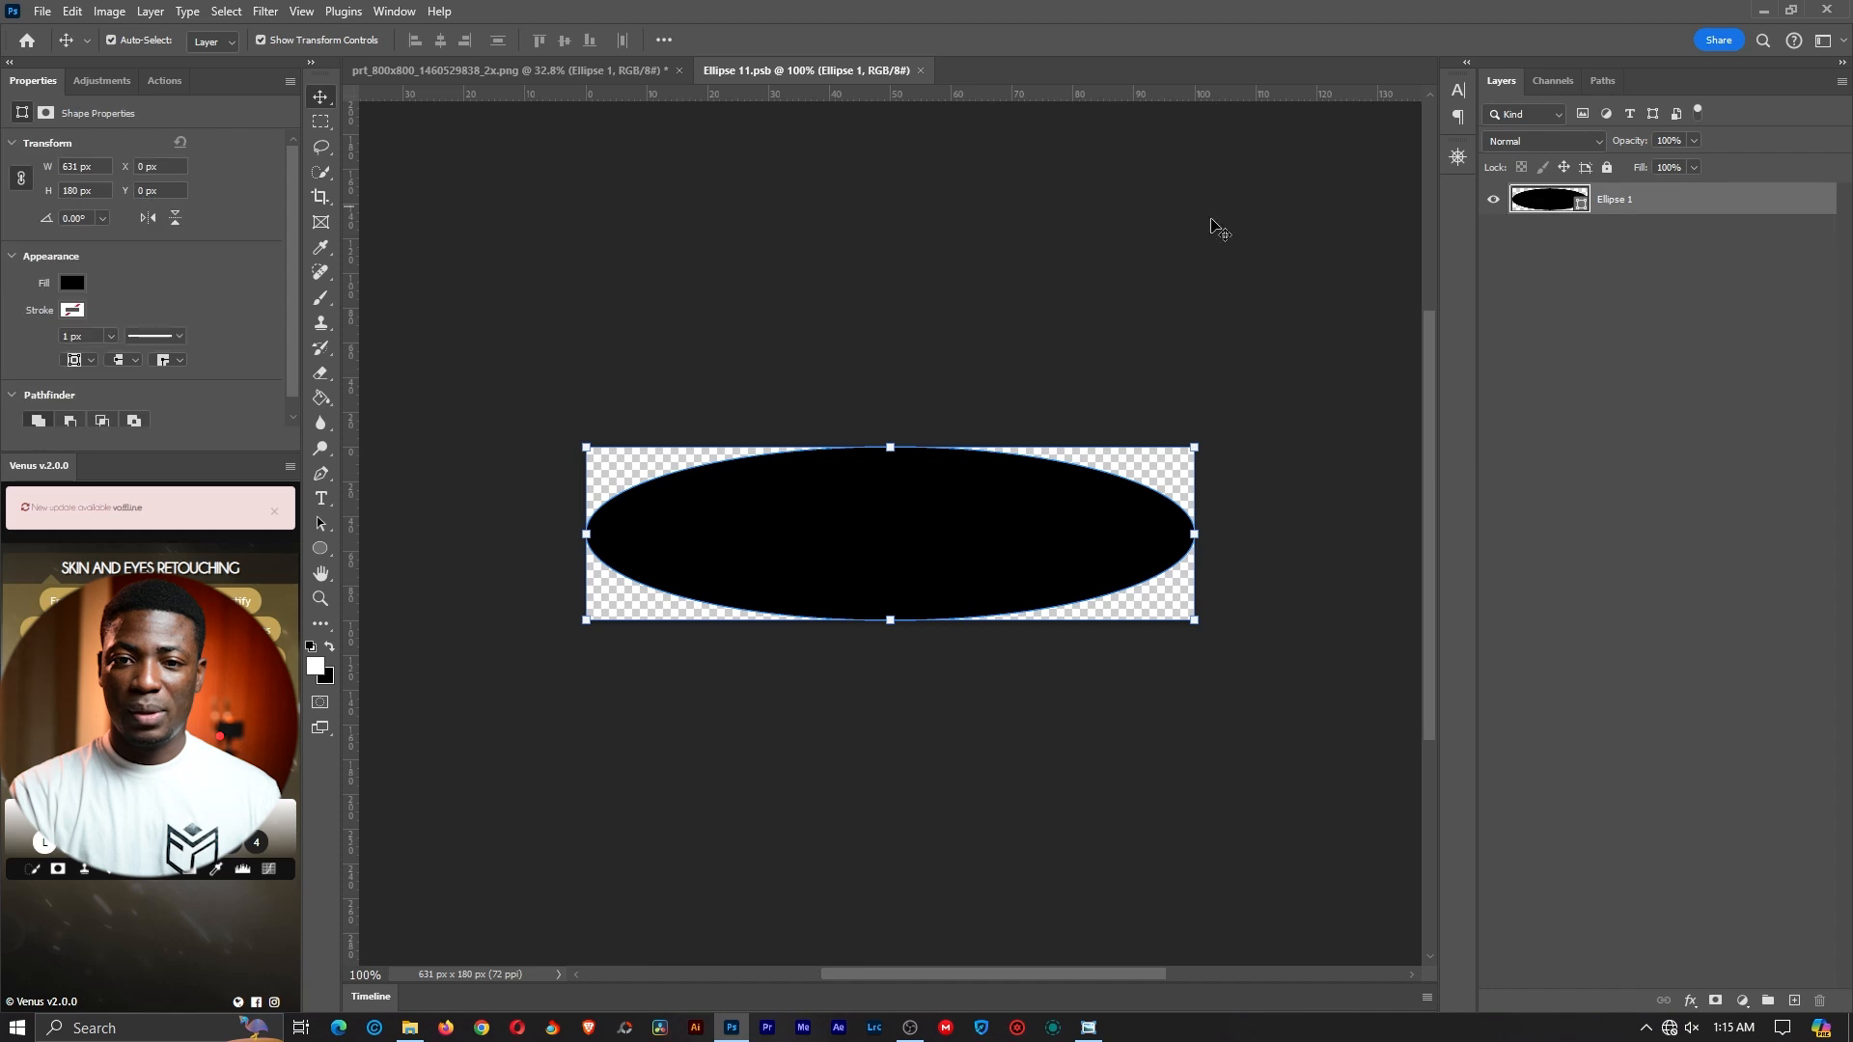
drag(898, 631, 890, 558)
drag(926, 484, 927, 543)
click(956, 44)
key(ctrl+w)
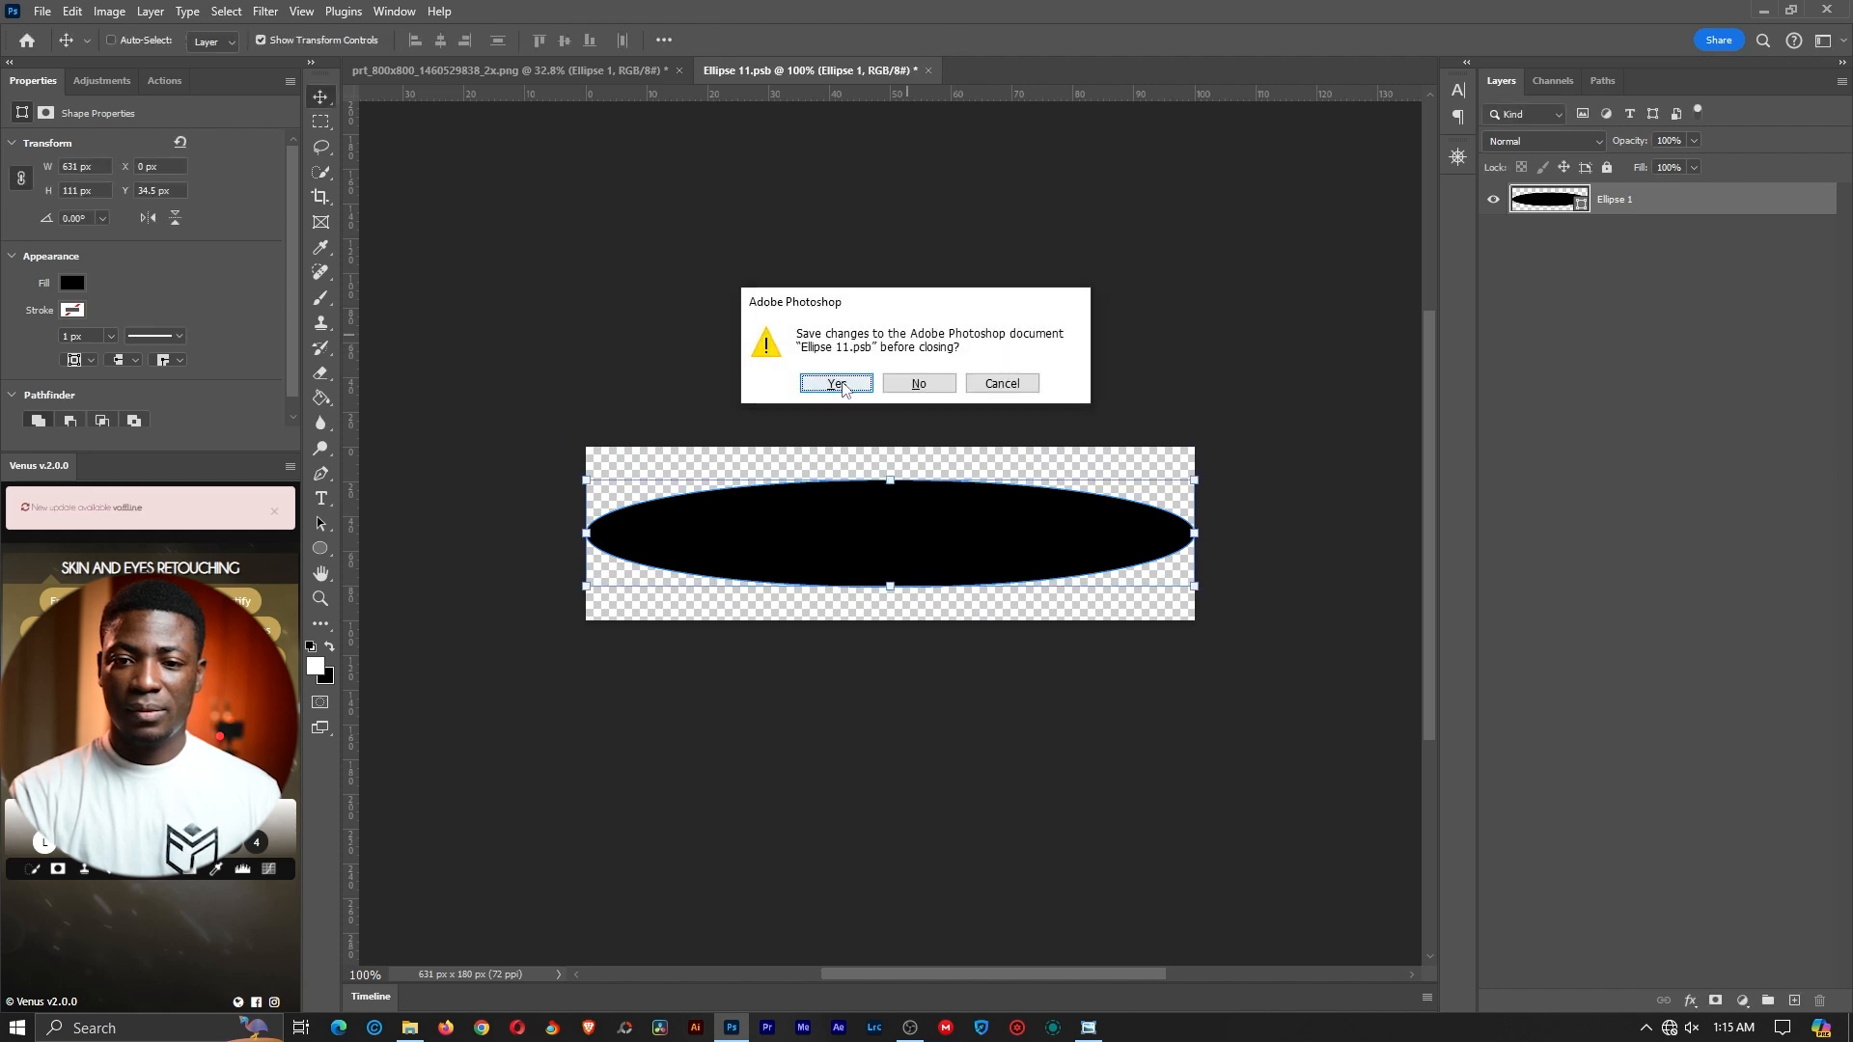
click(839, 384)
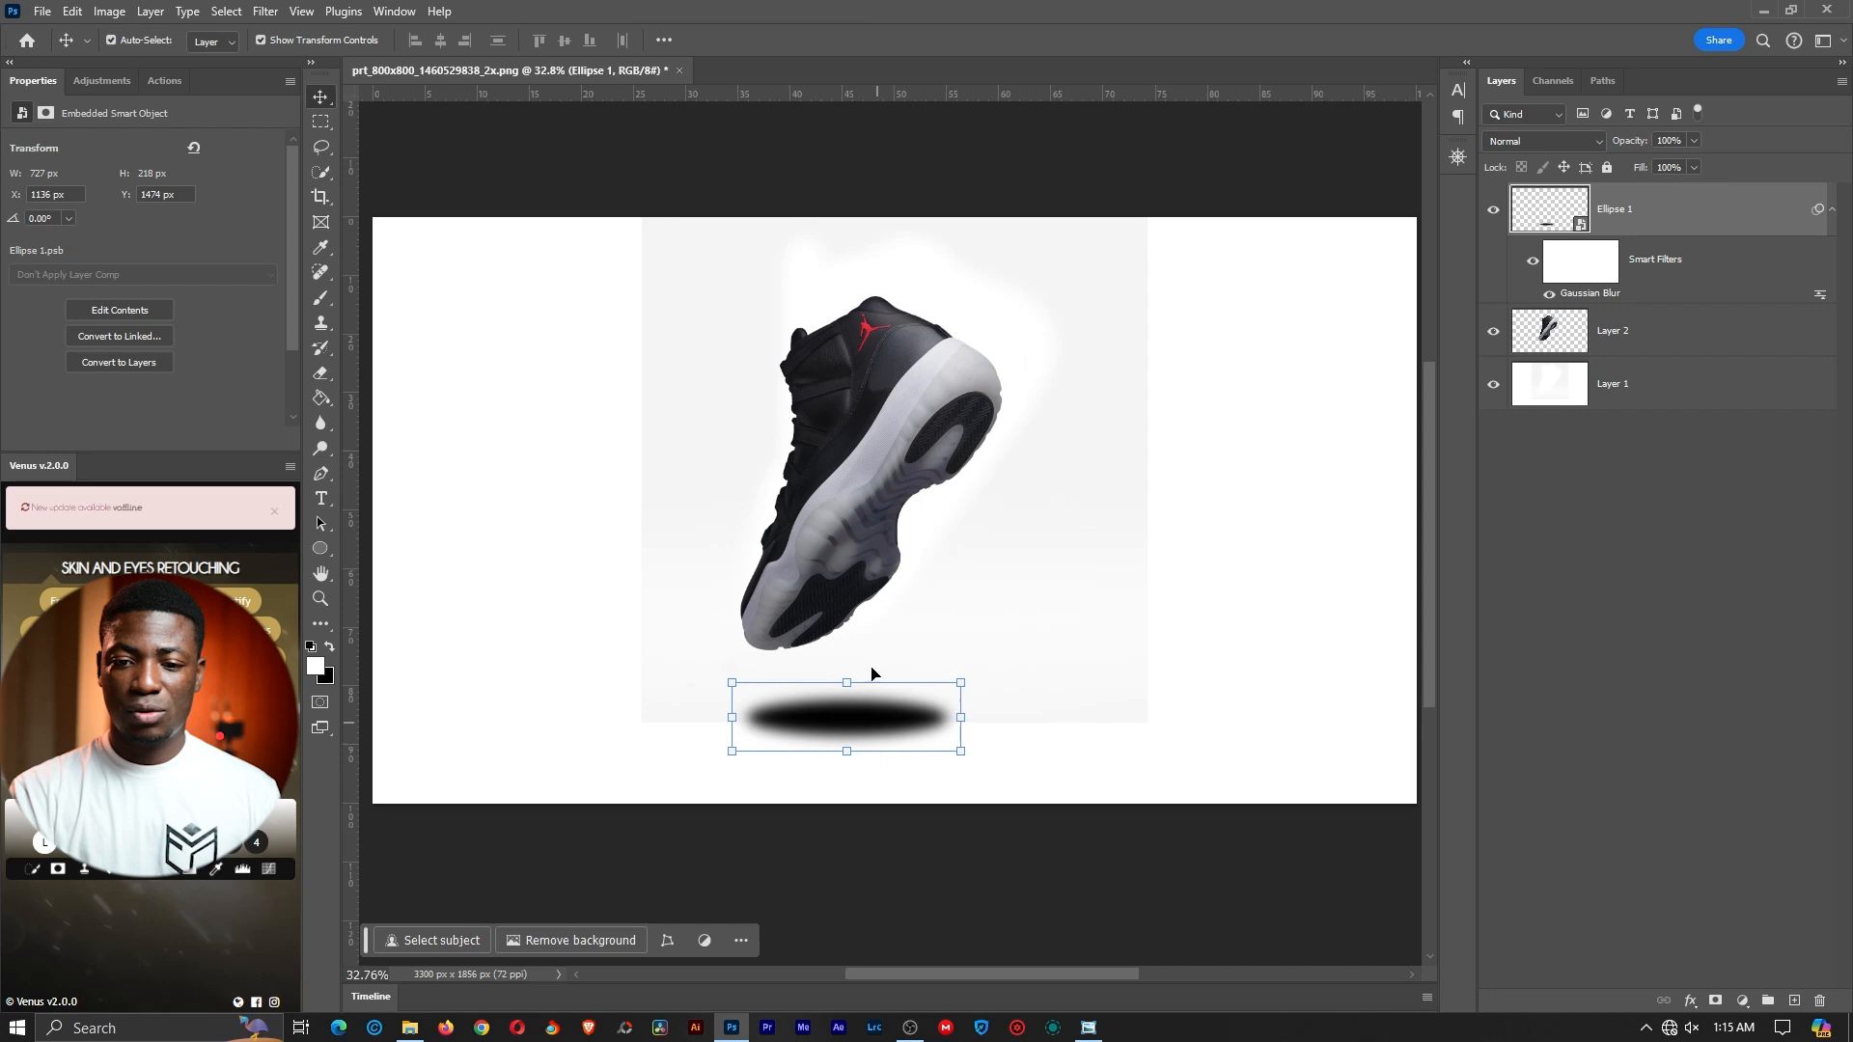
key(ctrl+z)
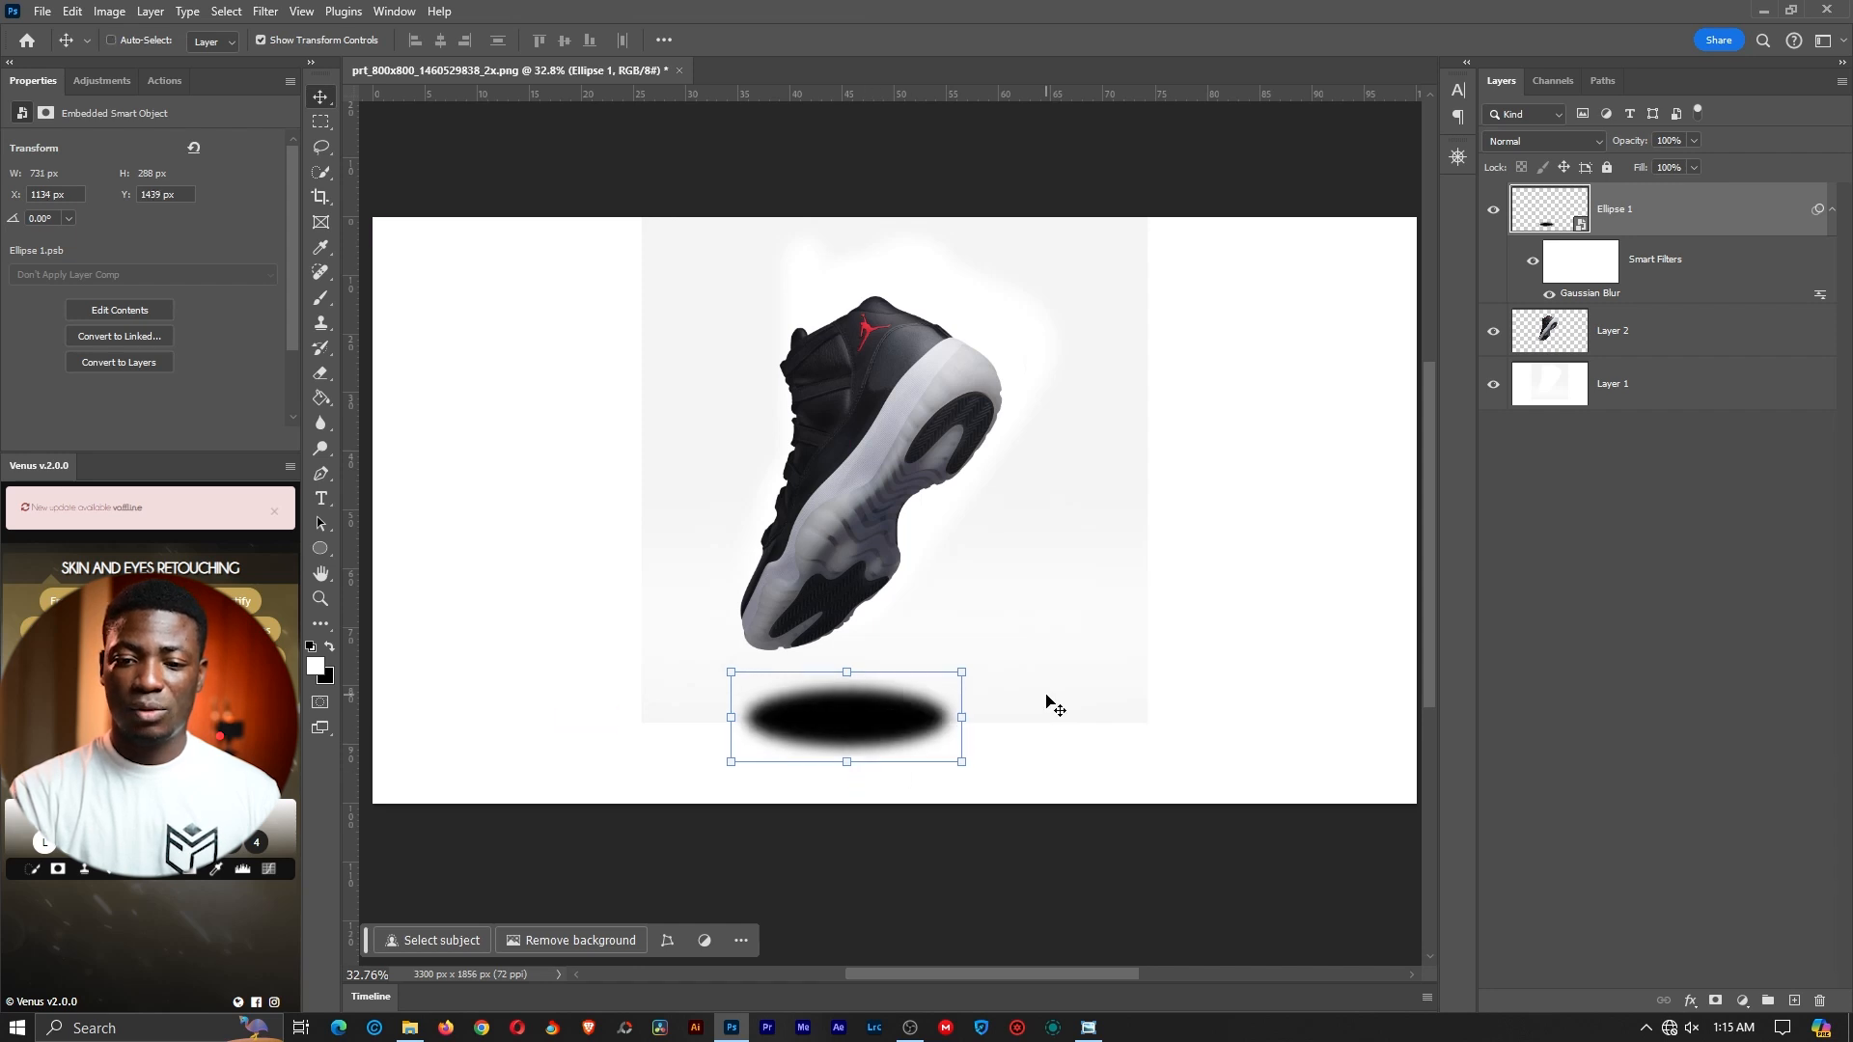
key(ctrl+shift+z)
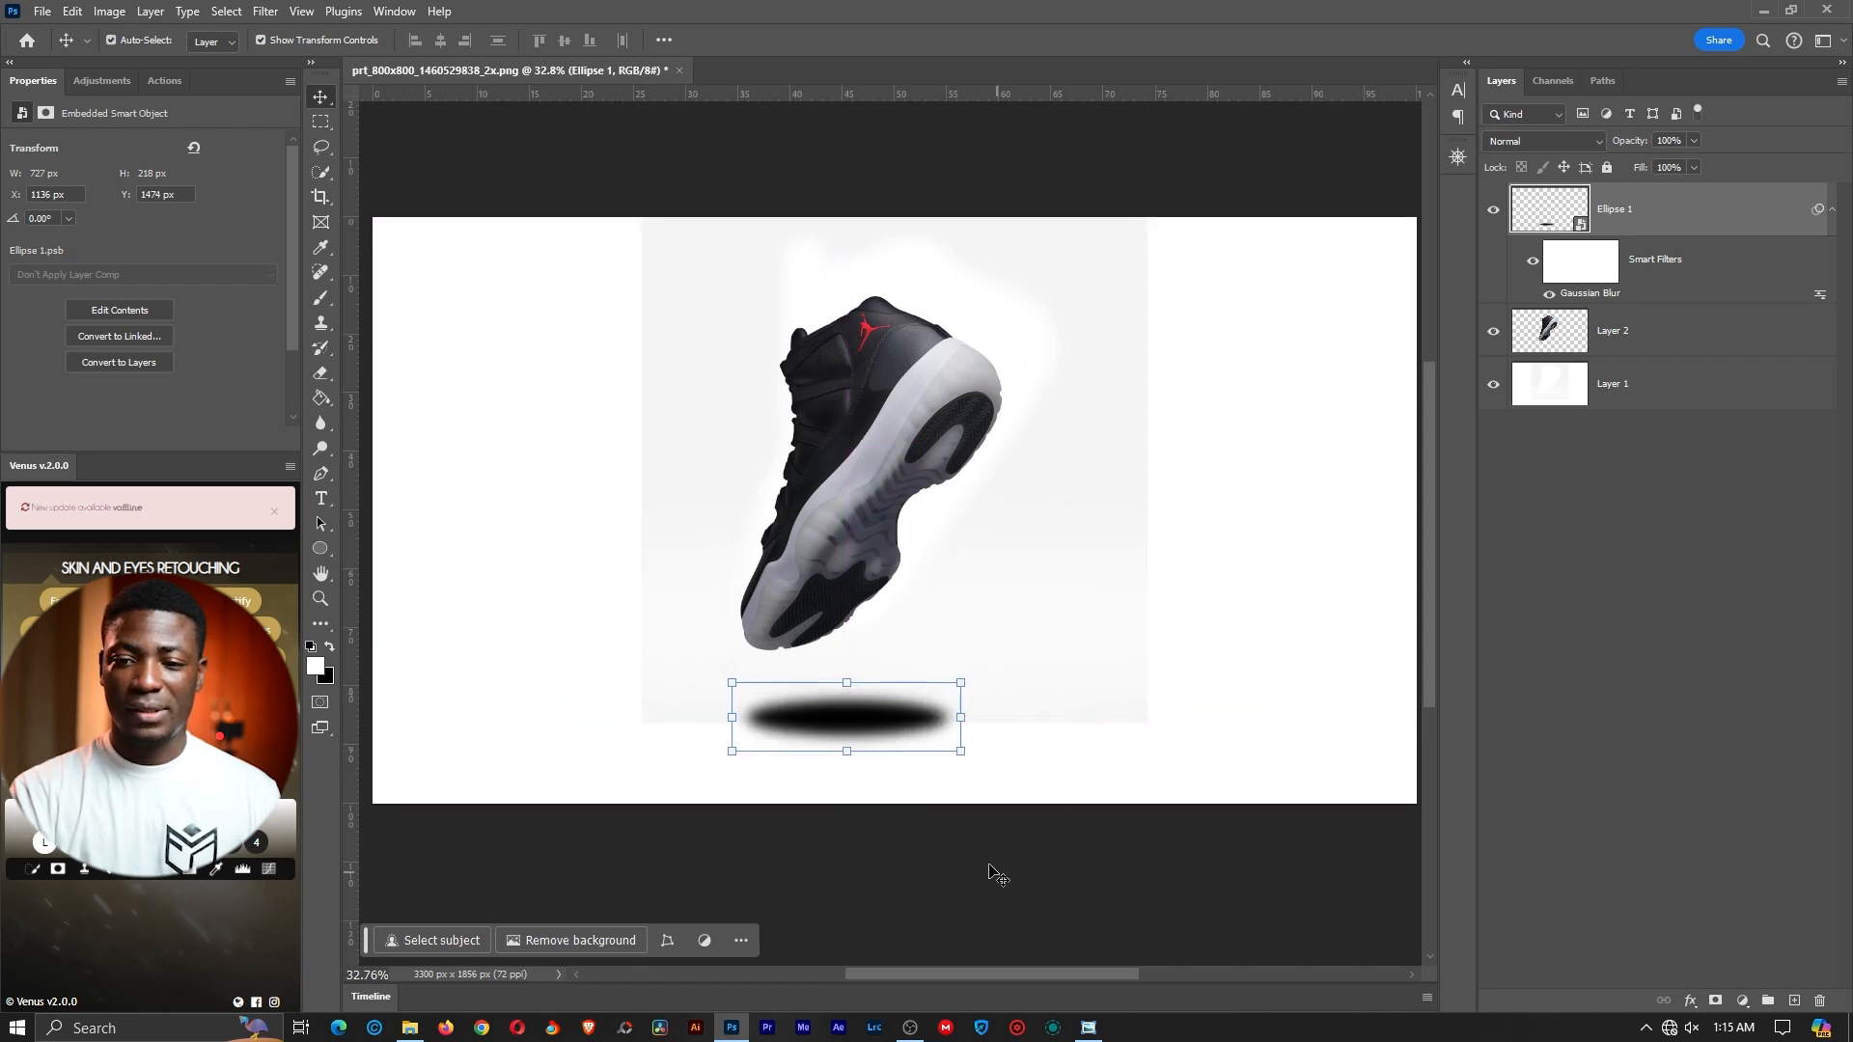
Collapse the ellipse's smart filter list and set the layer's opacity to 70%
click(1835, 211)
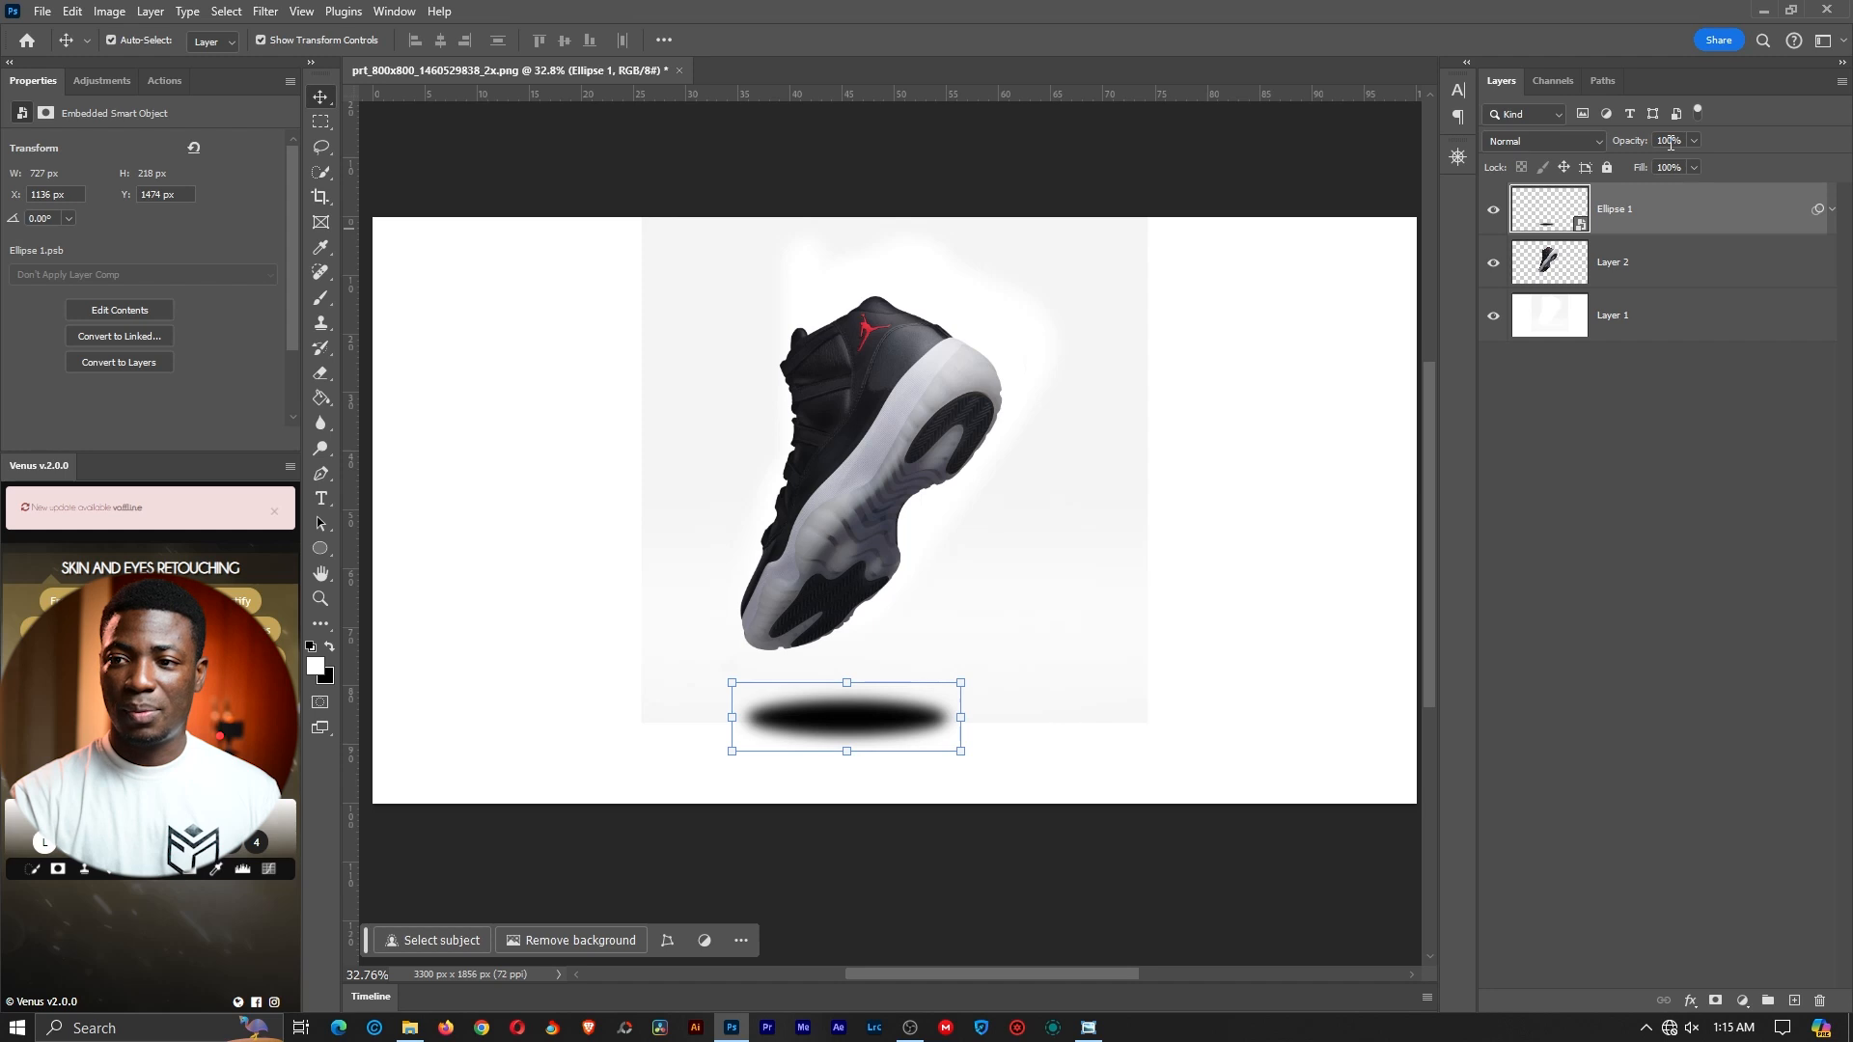
key(Return)
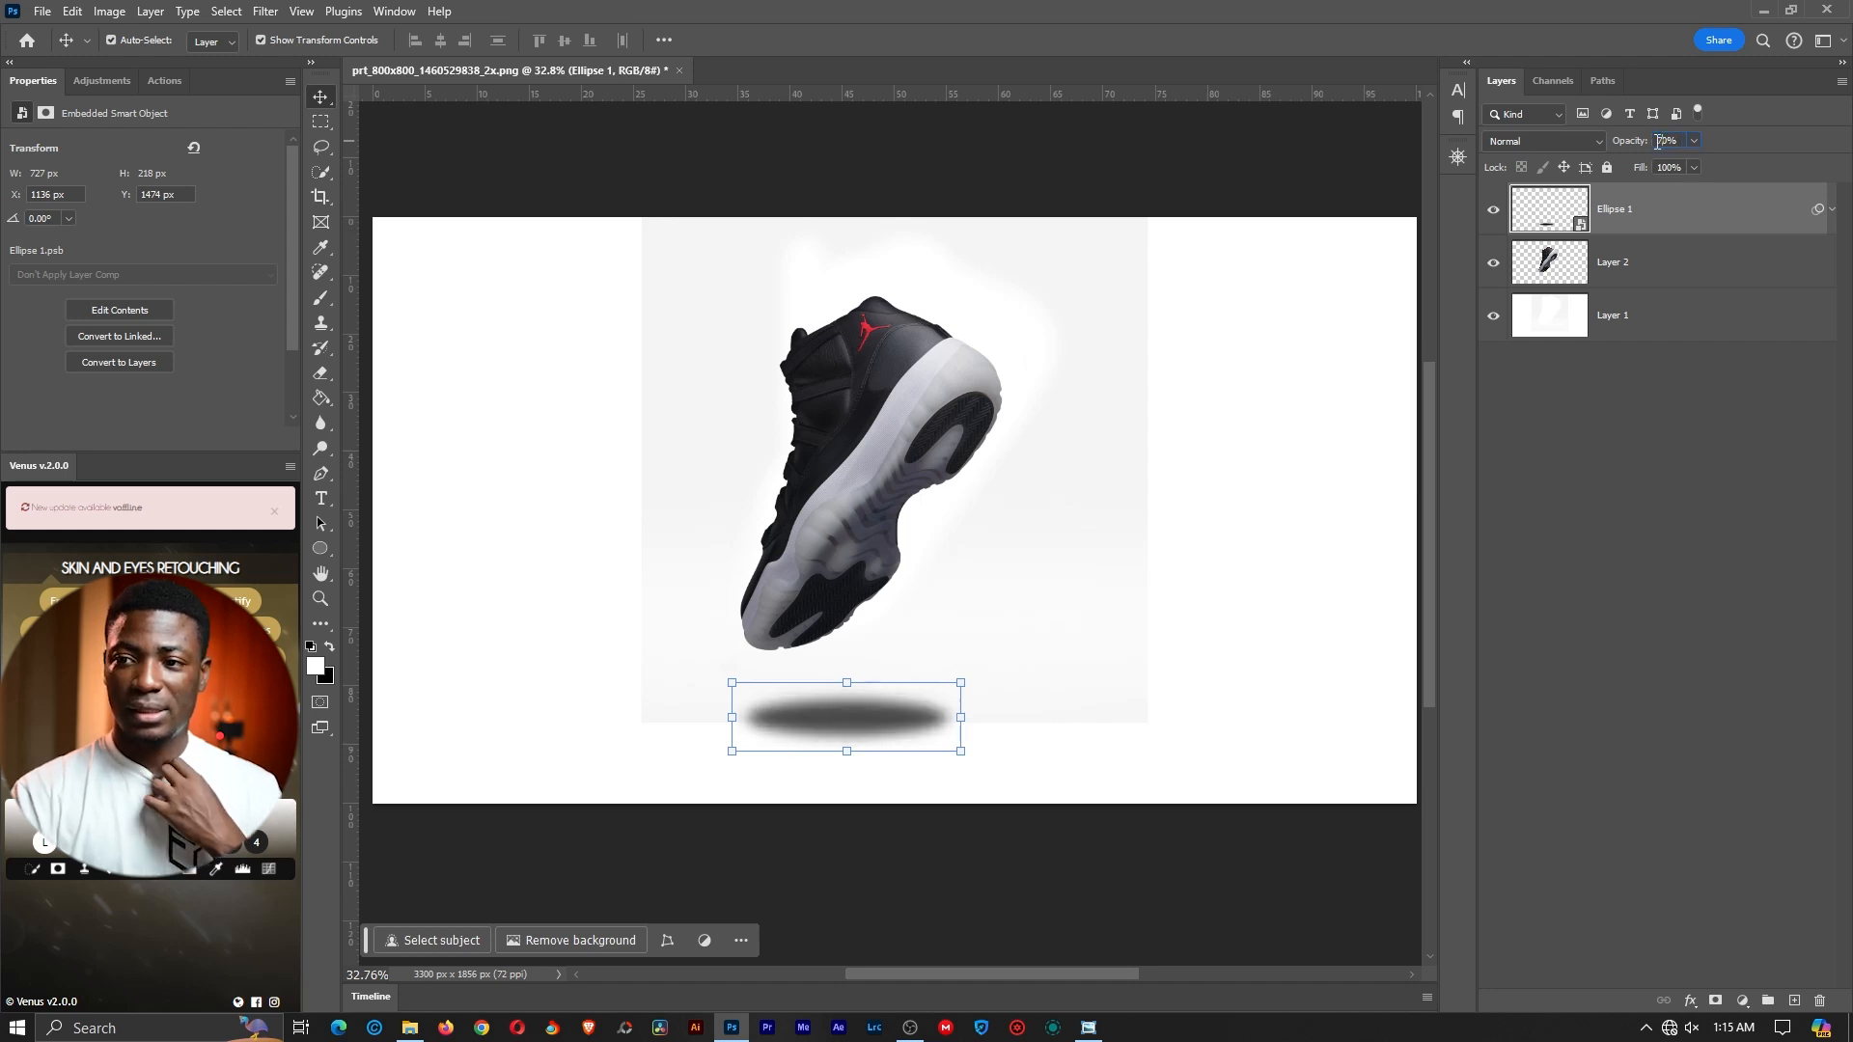
click(1150, 847)
key(z)
drag(935, 566, 898, 571)
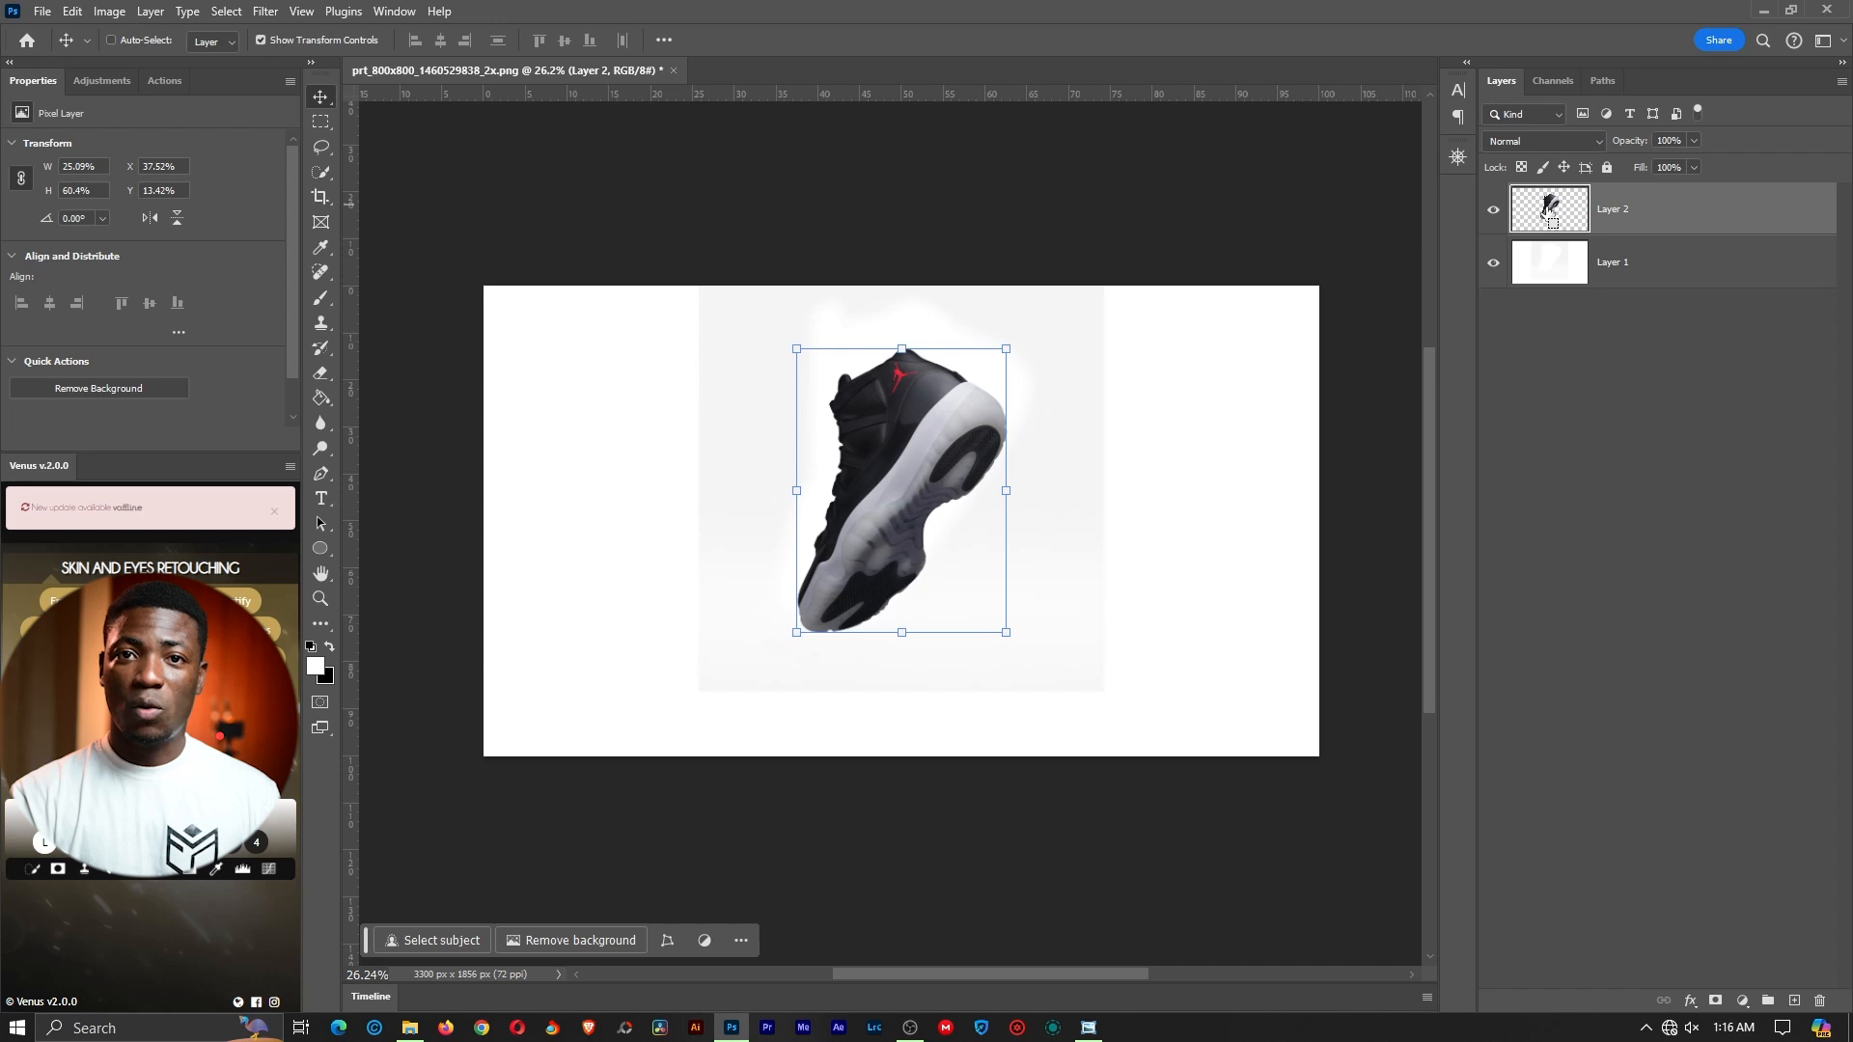
Load the outline of the shoe on Layer 2 as a selection and clear it again
key(ctrl)
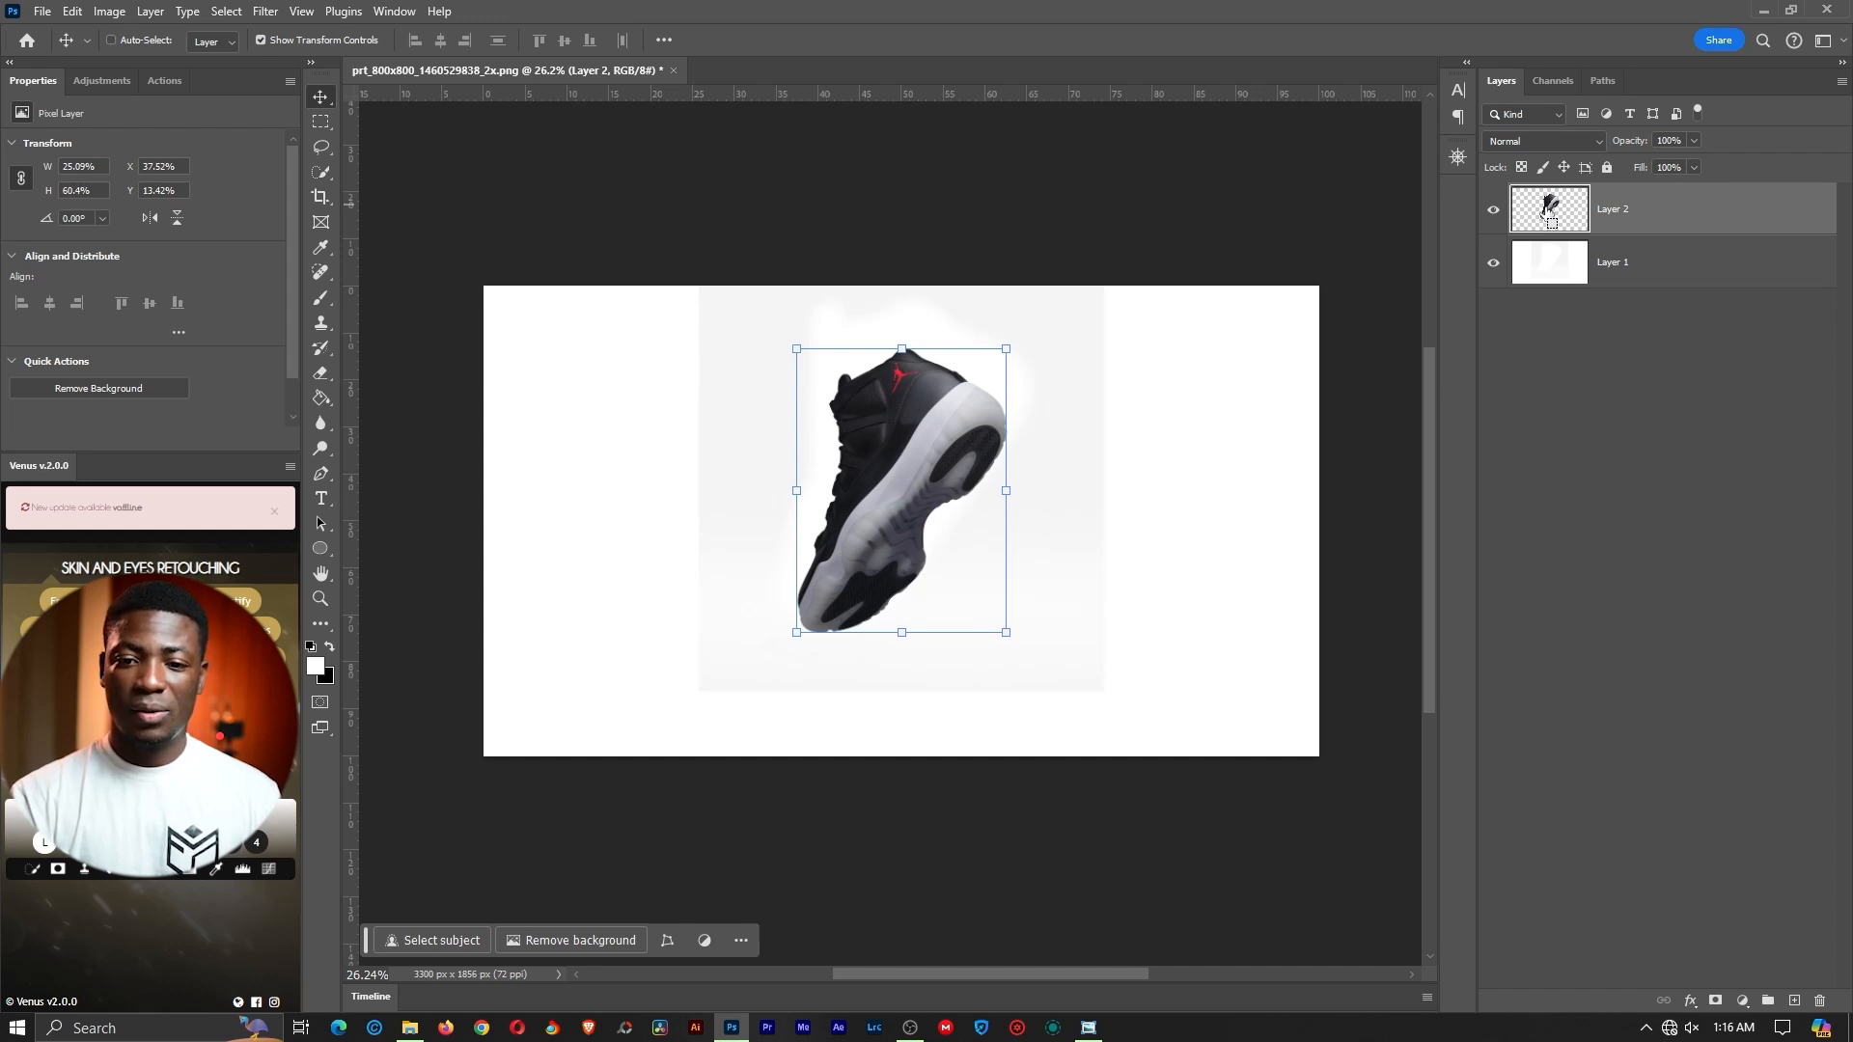
ctrl+click(1548, 209)
key(z)
drag(913, 399, 1014, 416)
click(579, 40)
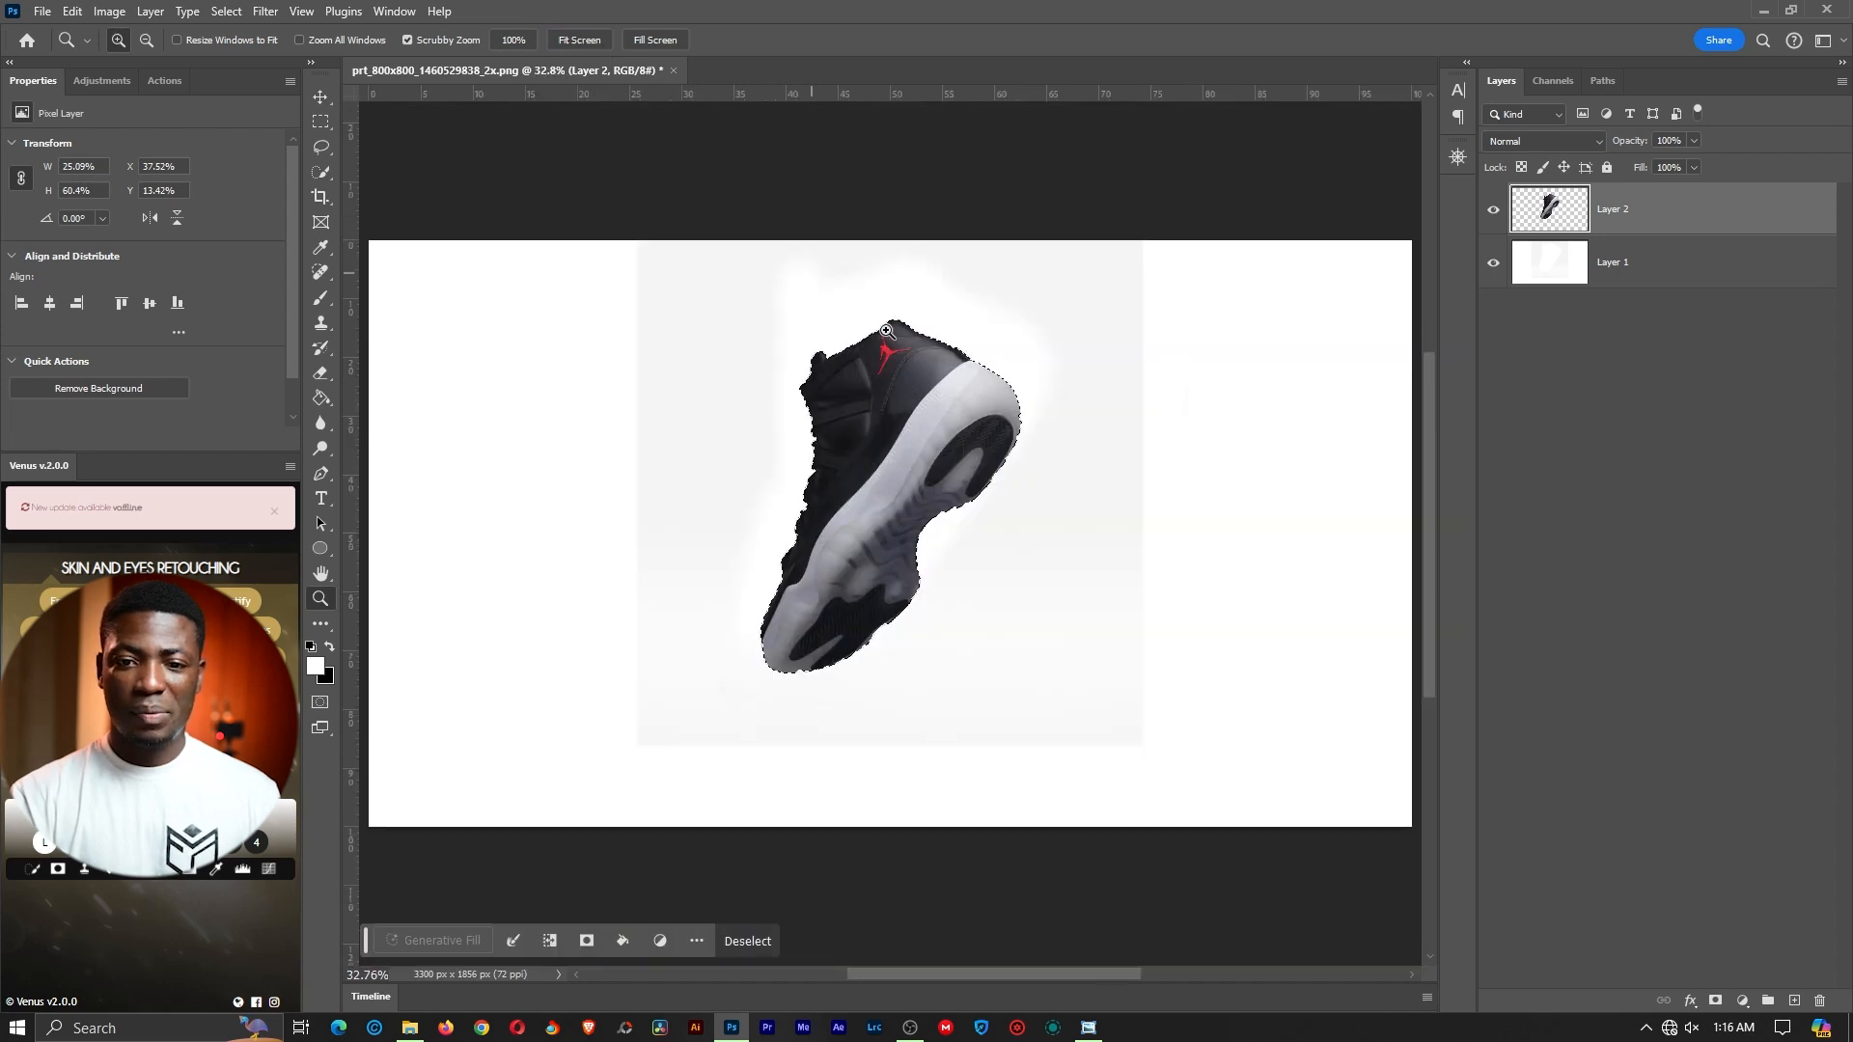
key(ctrl+d)
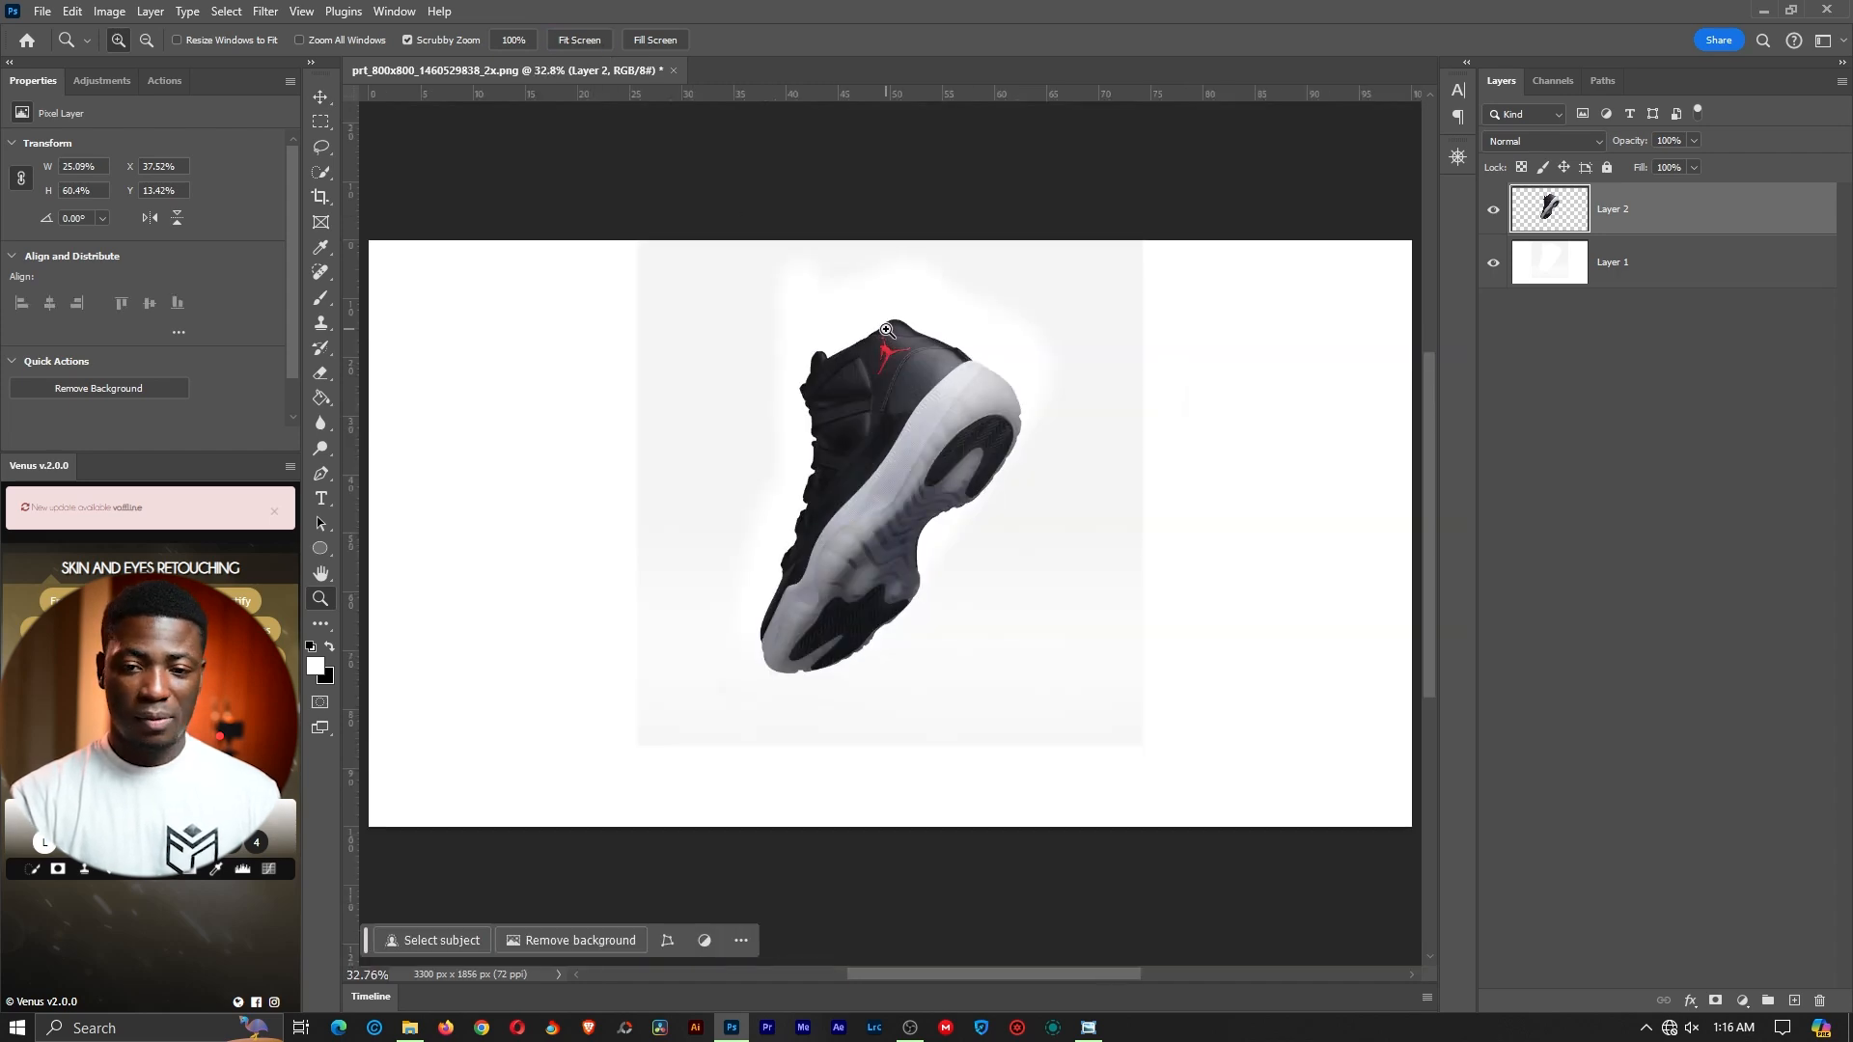
Select the whole shoe with the Quick Selection tool and deselect it
key(w)
mouse_move(868, 353)
mouse_down()
mouse_move(857, 484)
mouse_move(940, 470)
mouse_move(787, 640)
mouse_up()
drag(961, 358, 958, 425)
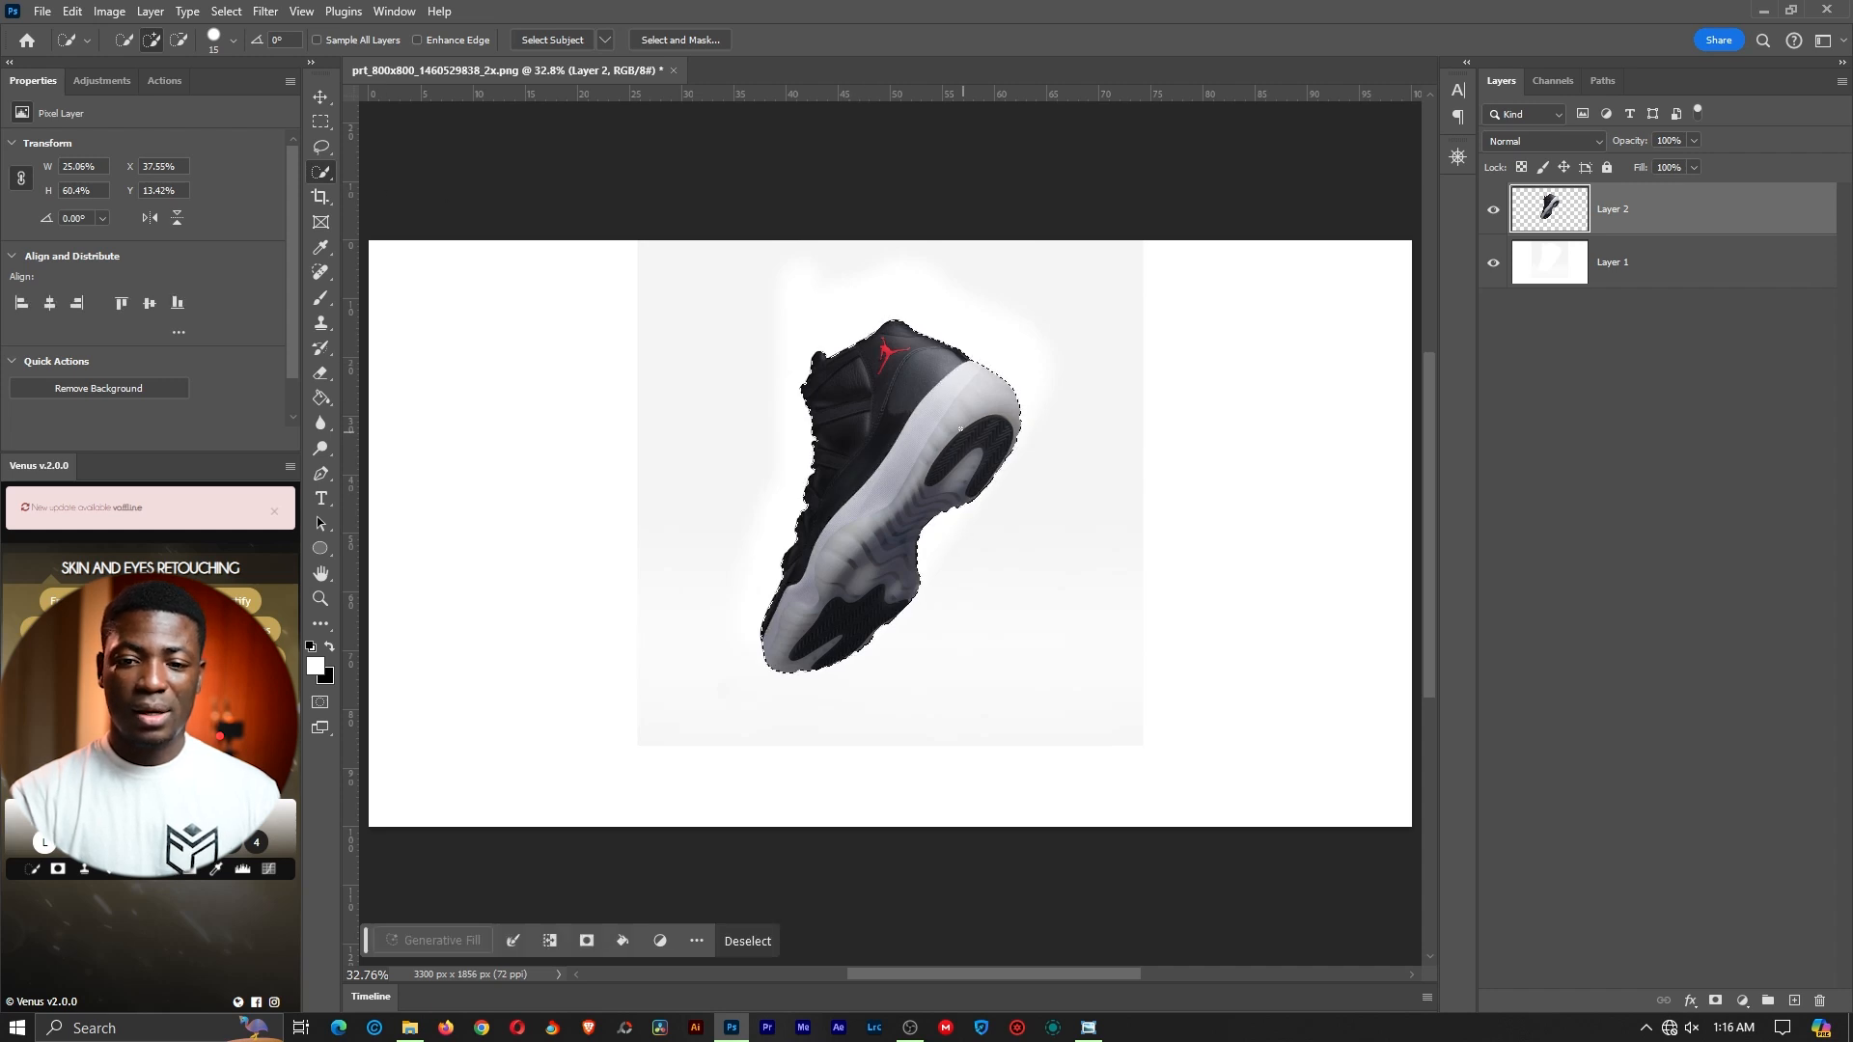
key(ctrl+d)
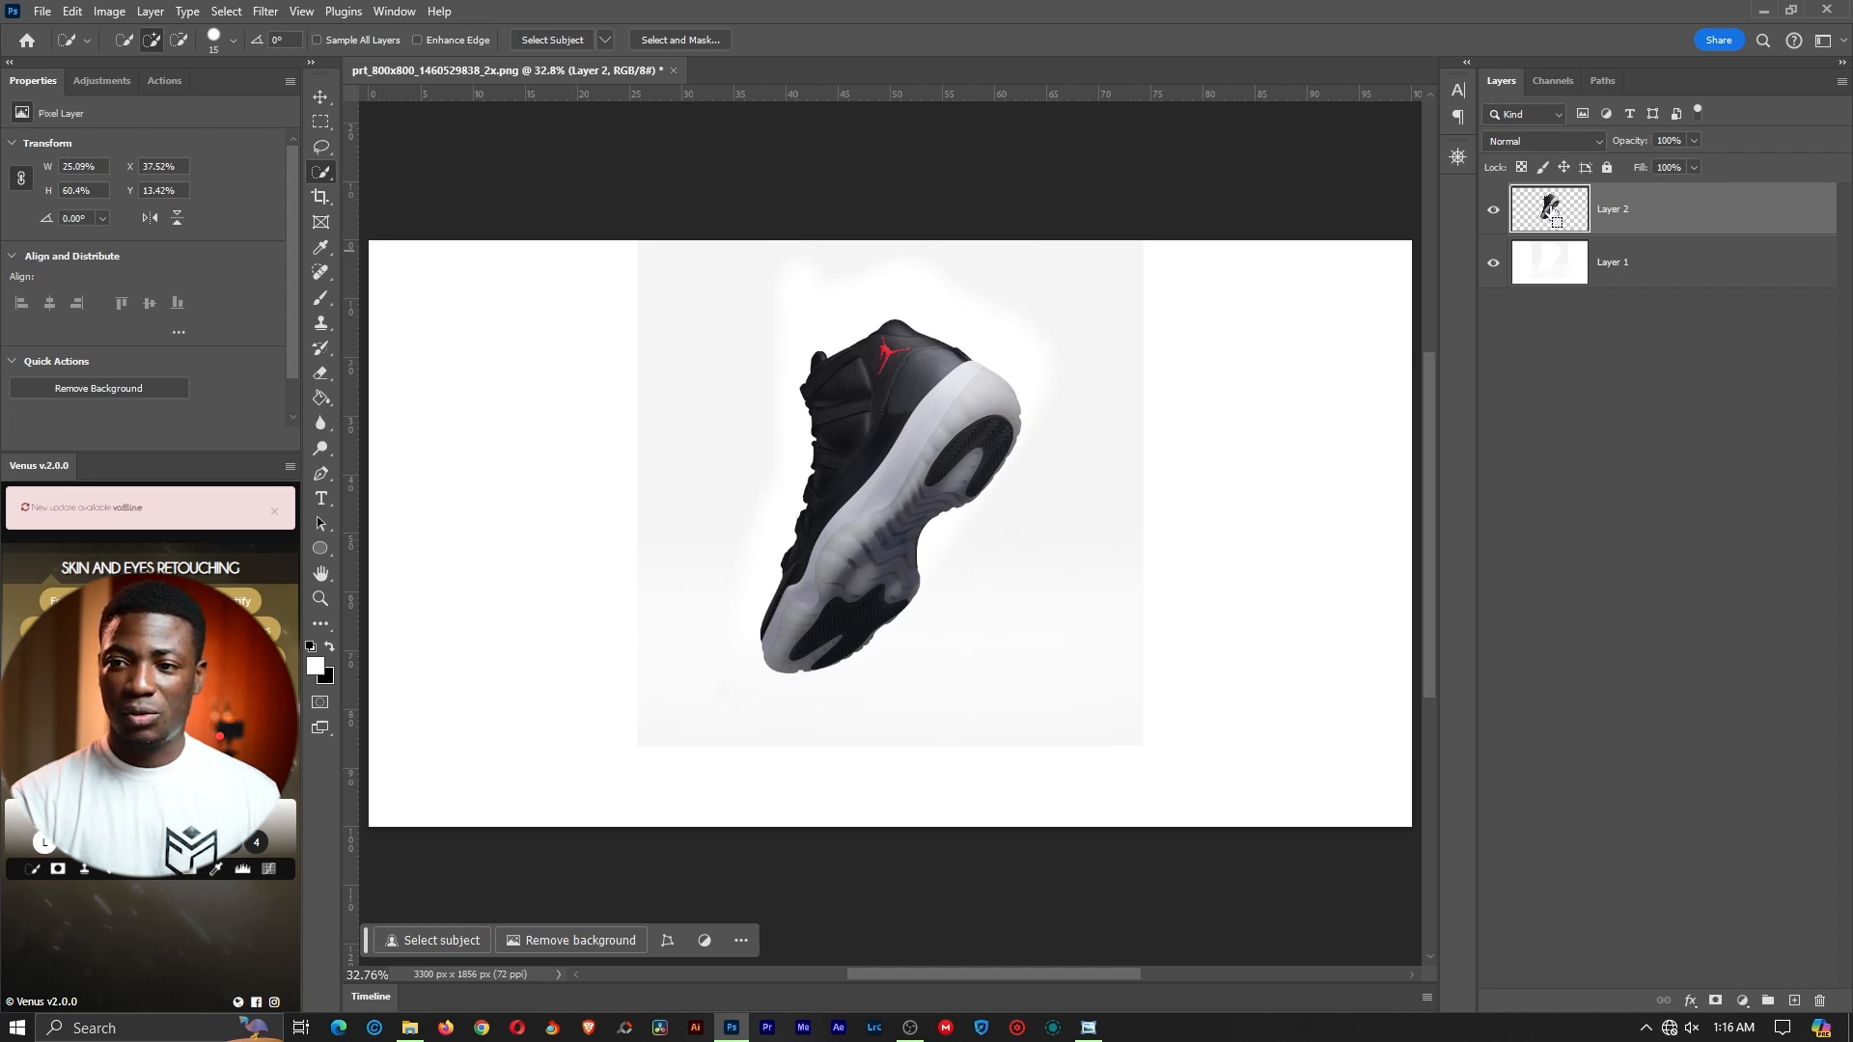
Load the shoe layer's outline as a selection, fill it with black on a new layer using the Paint Bucket, and deselect
ctrl+click(1552, 213)
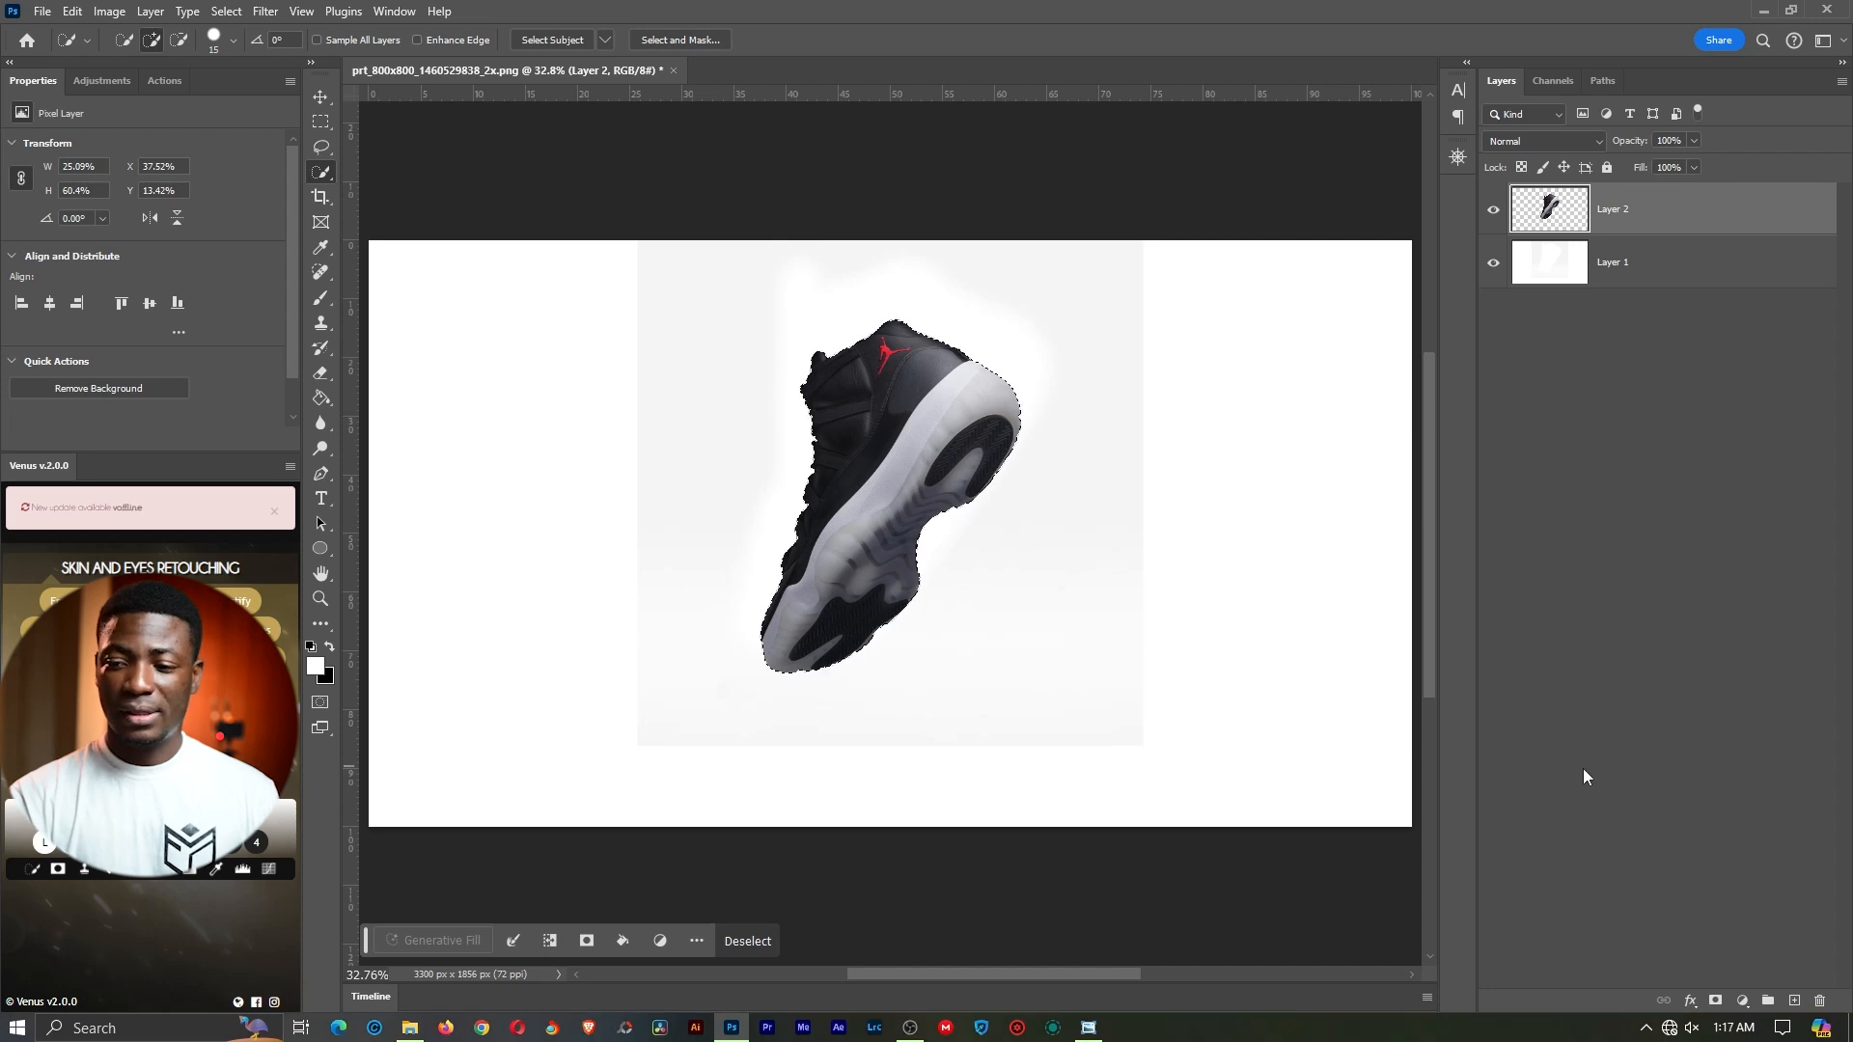
click(1796, 1004)
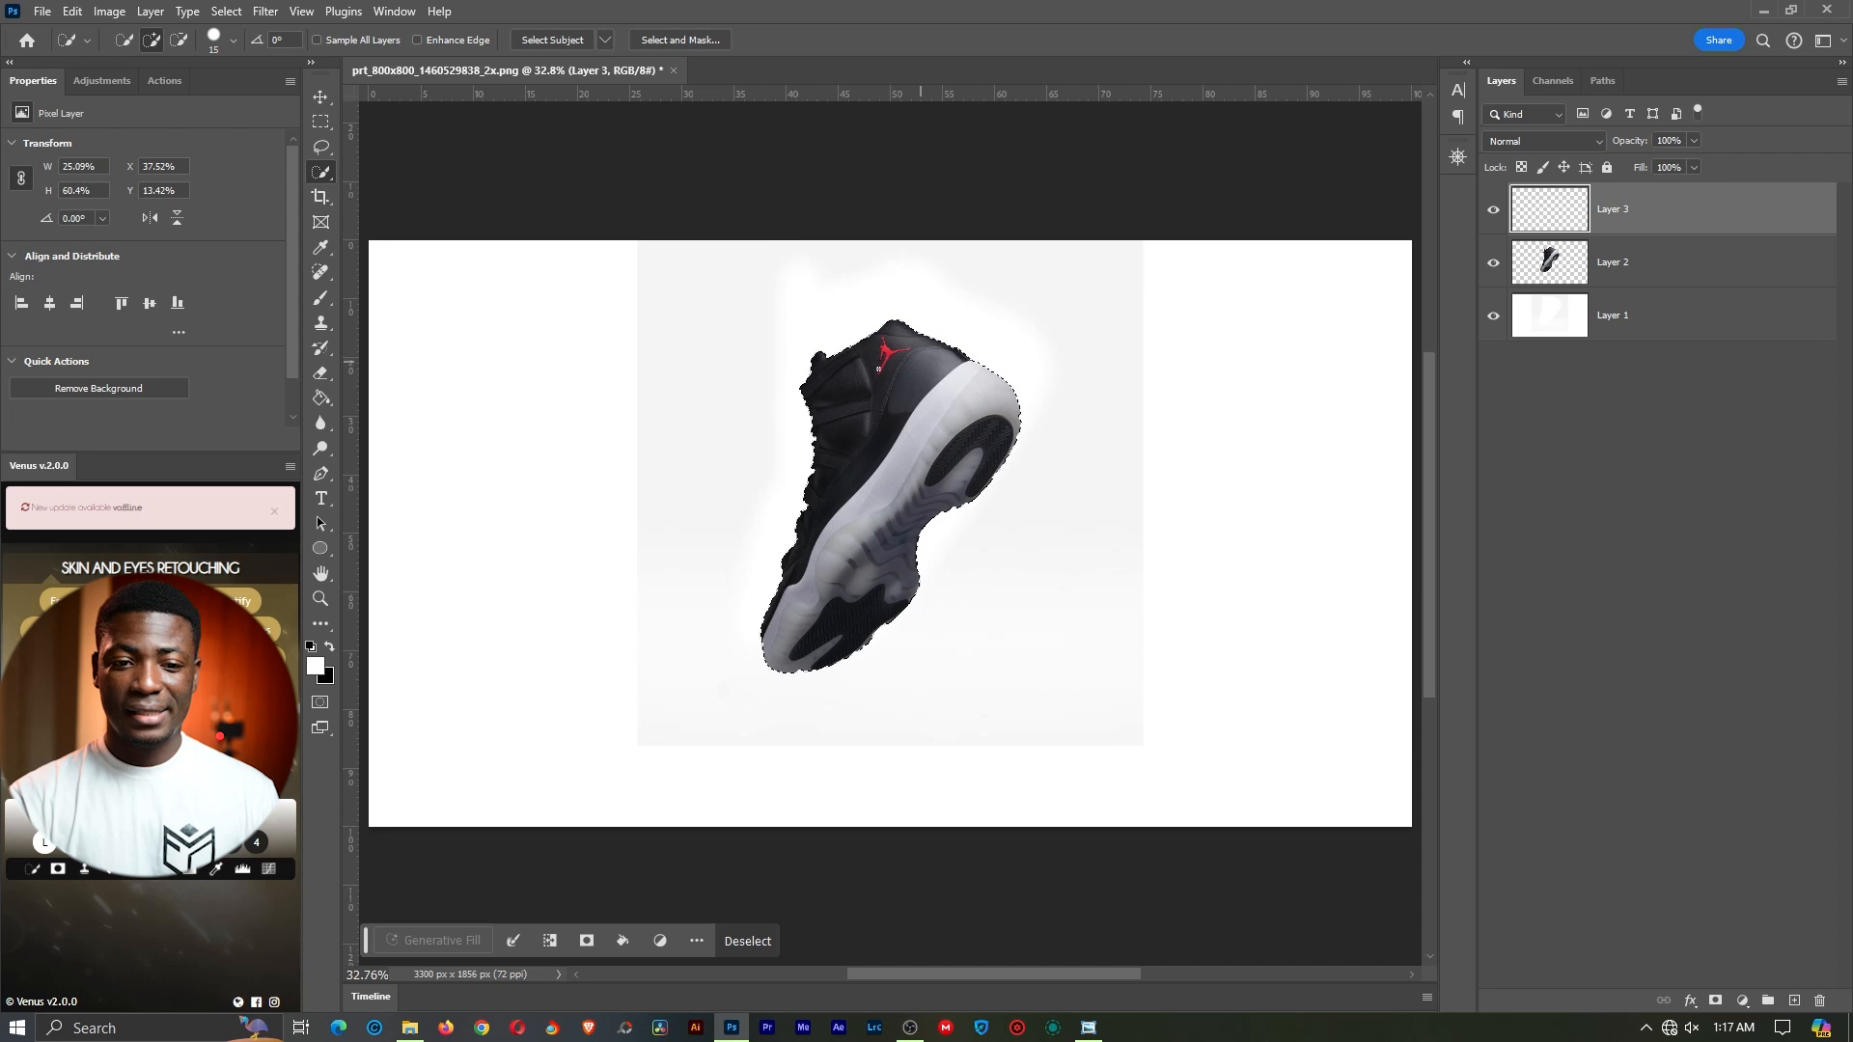
click(320, 402)
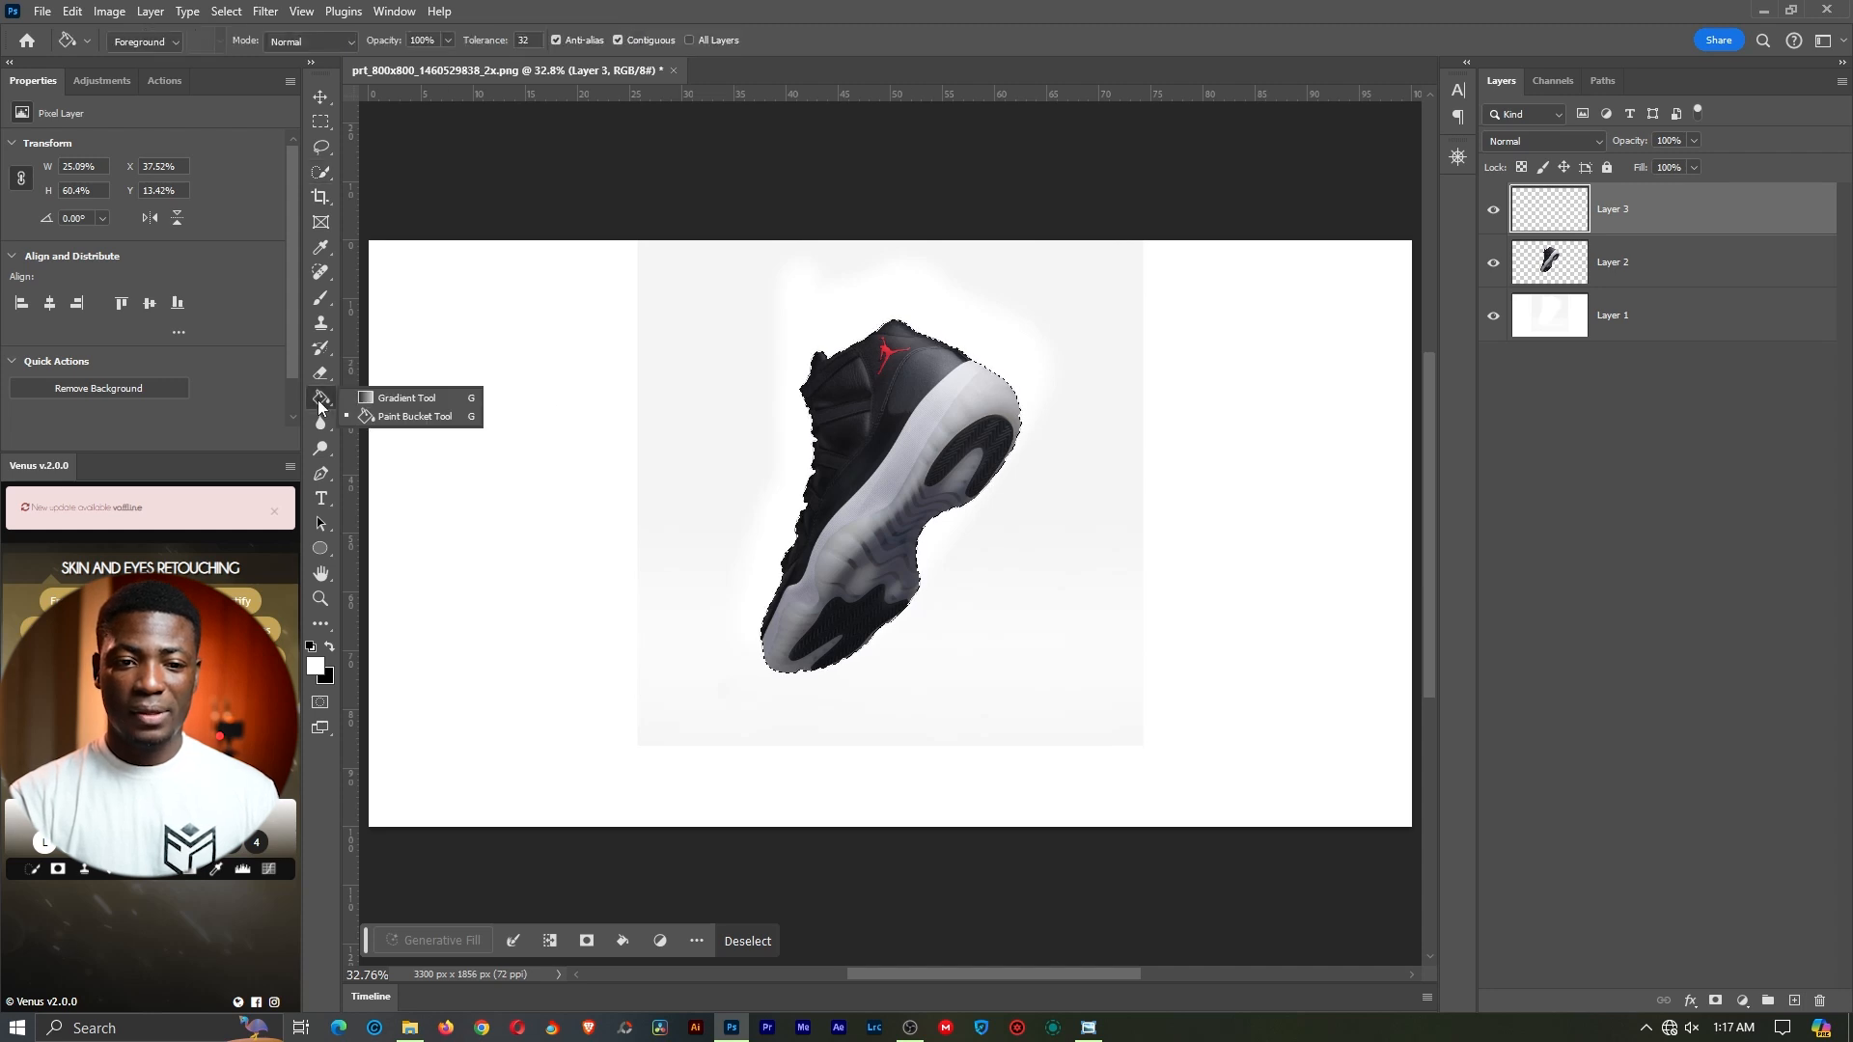
click(405, 417)
click(898, 446)
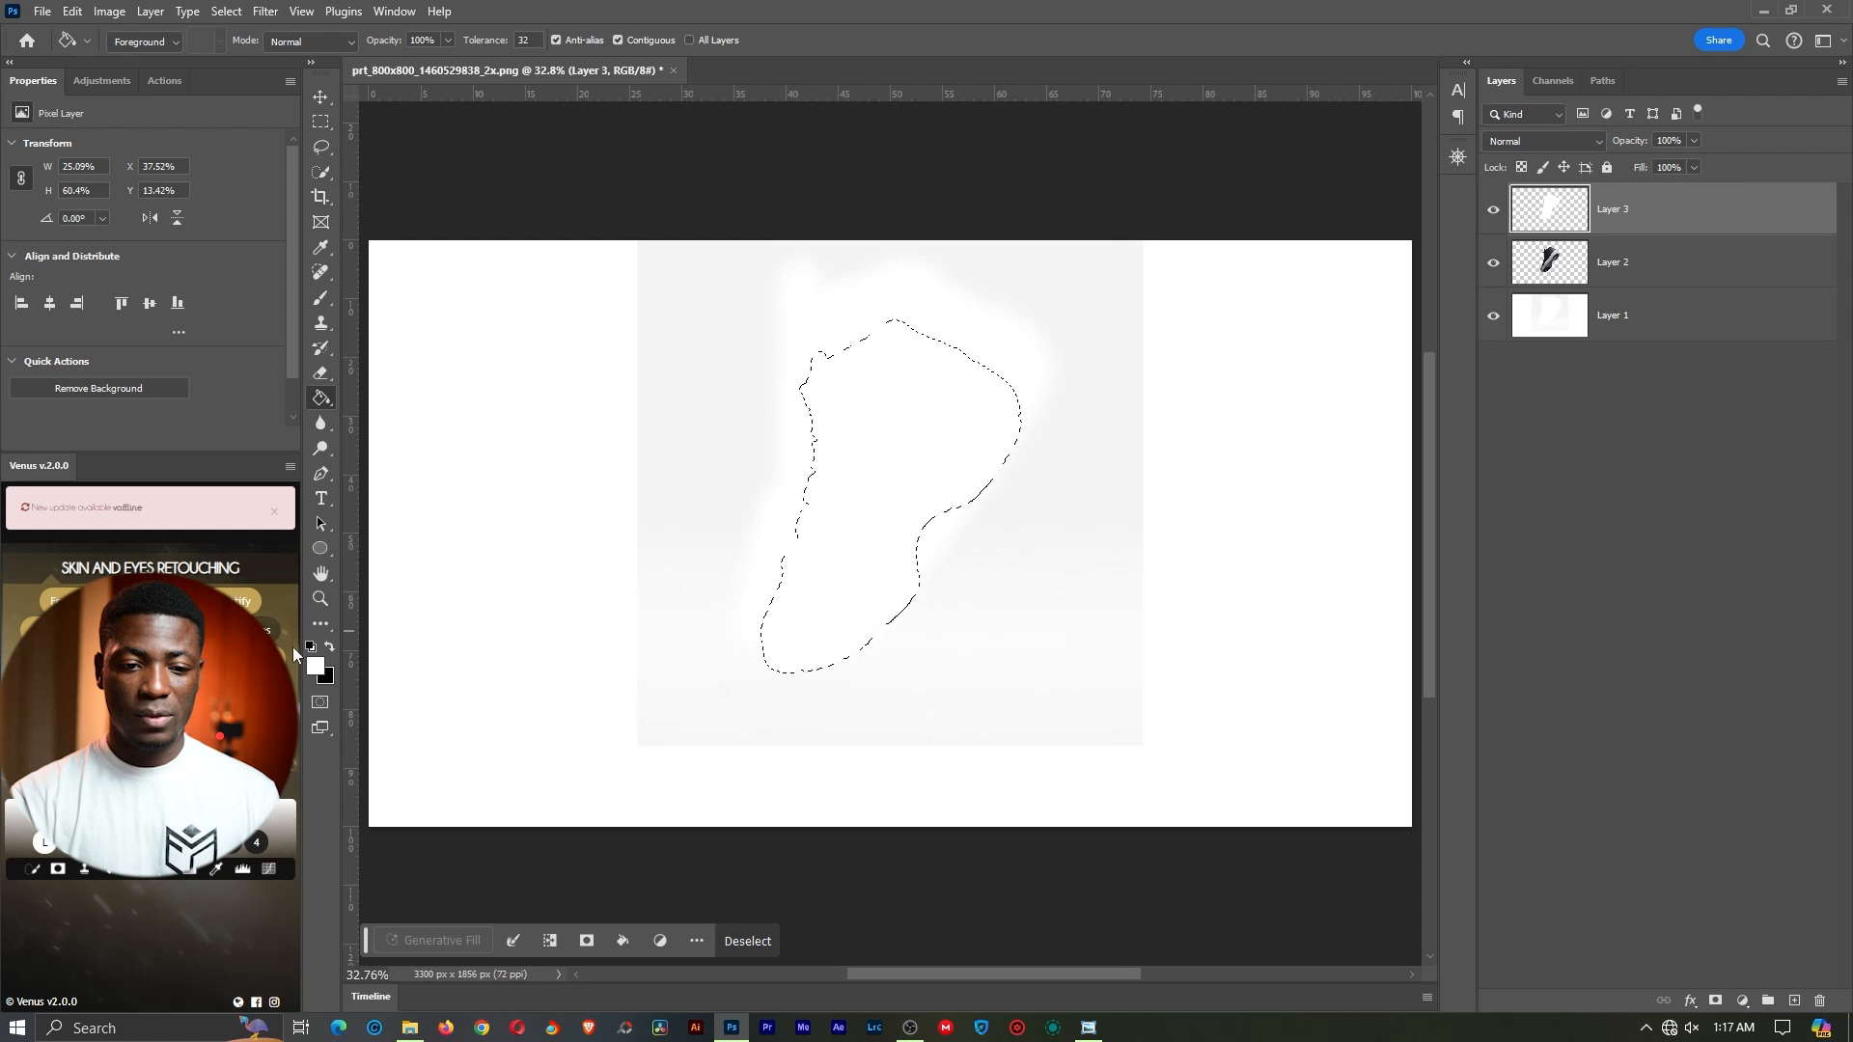
click(895, 450)
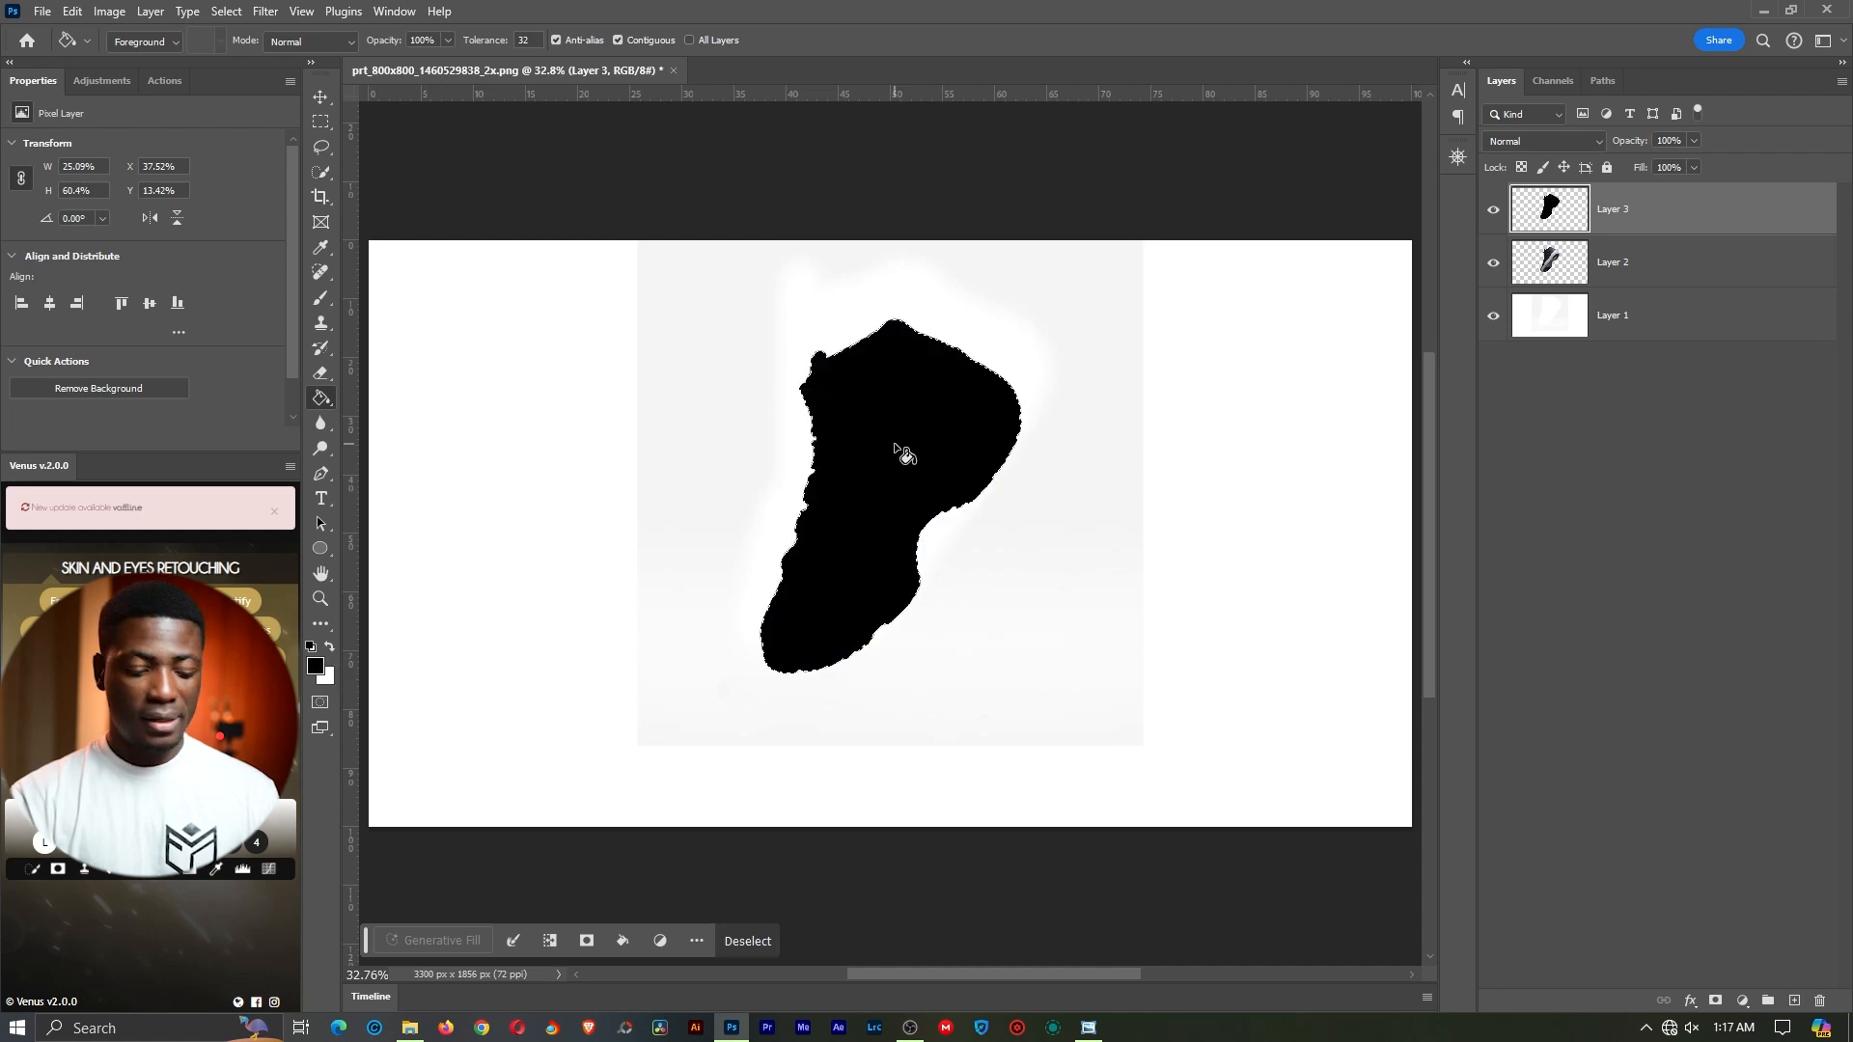
key(ctrl+d)
Move the black silhouette to the left of the shoe and place its layer beneath the shoe layer
key(v)
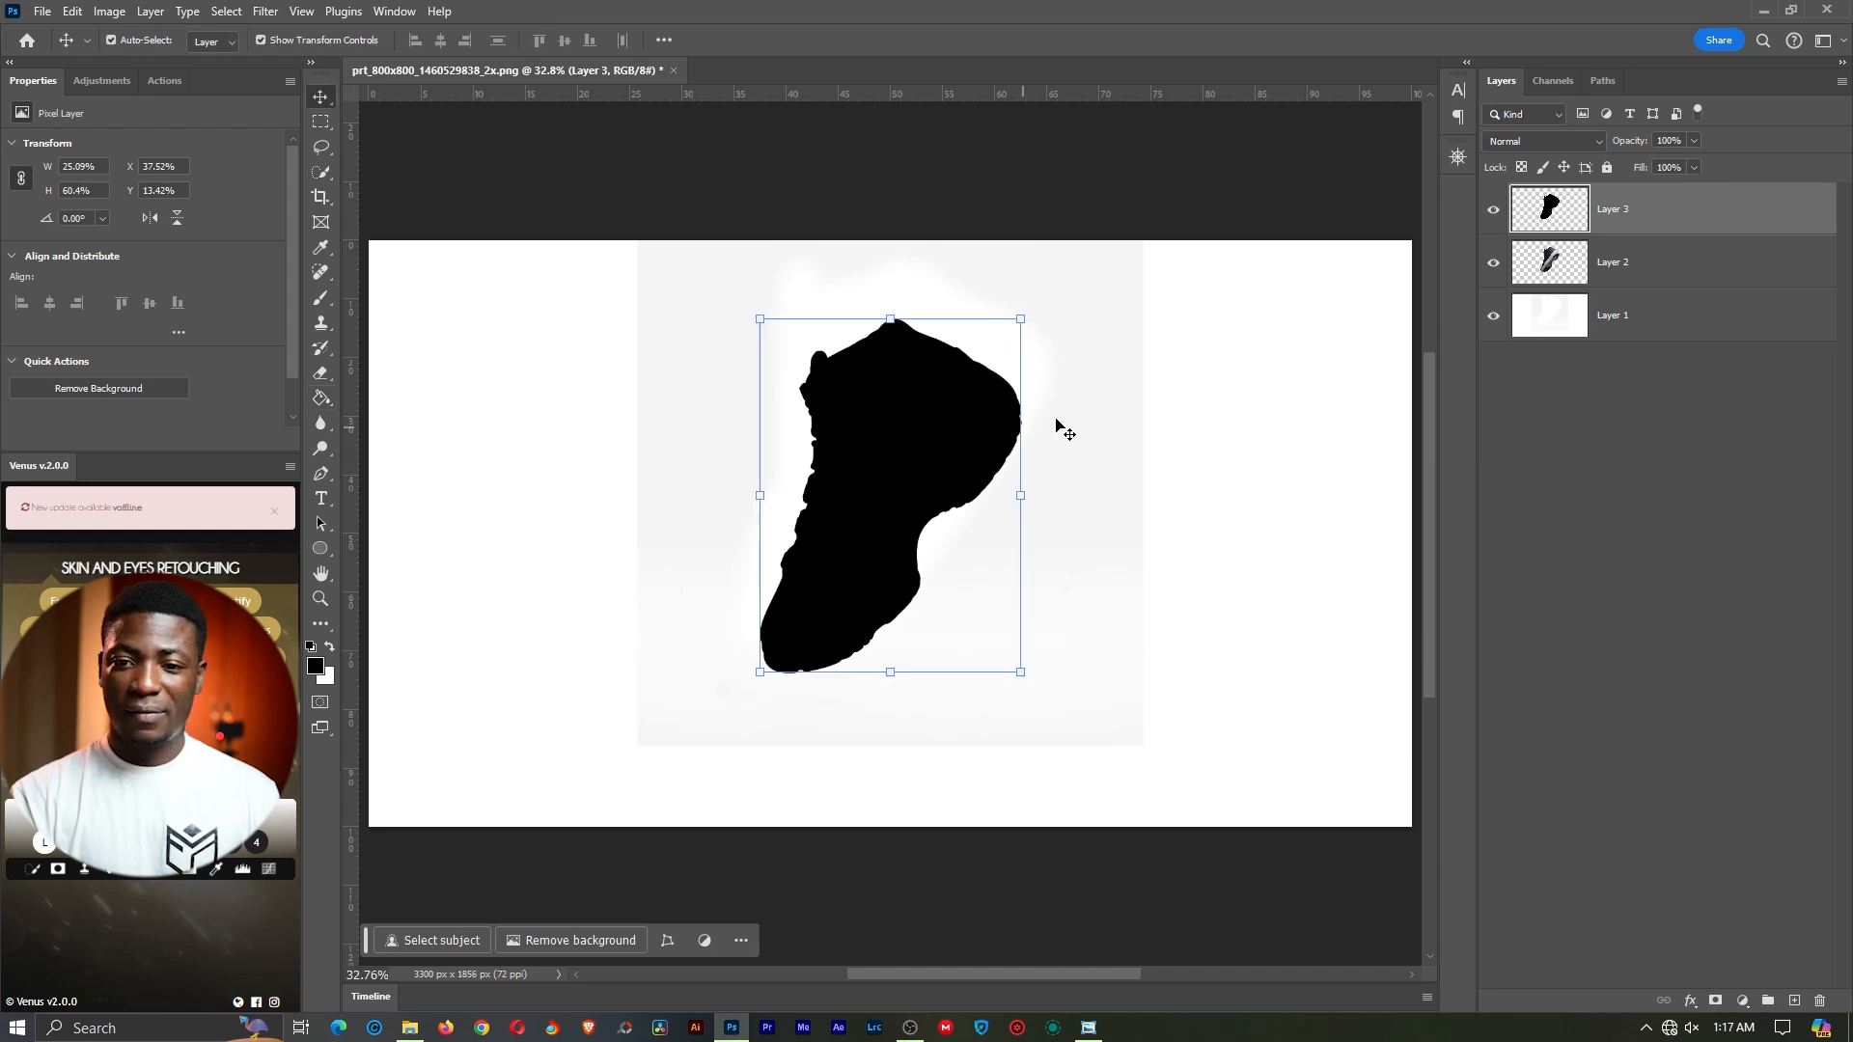
drag(956, 450, 737, 443)
drag(1648, 216, 1641, 280)
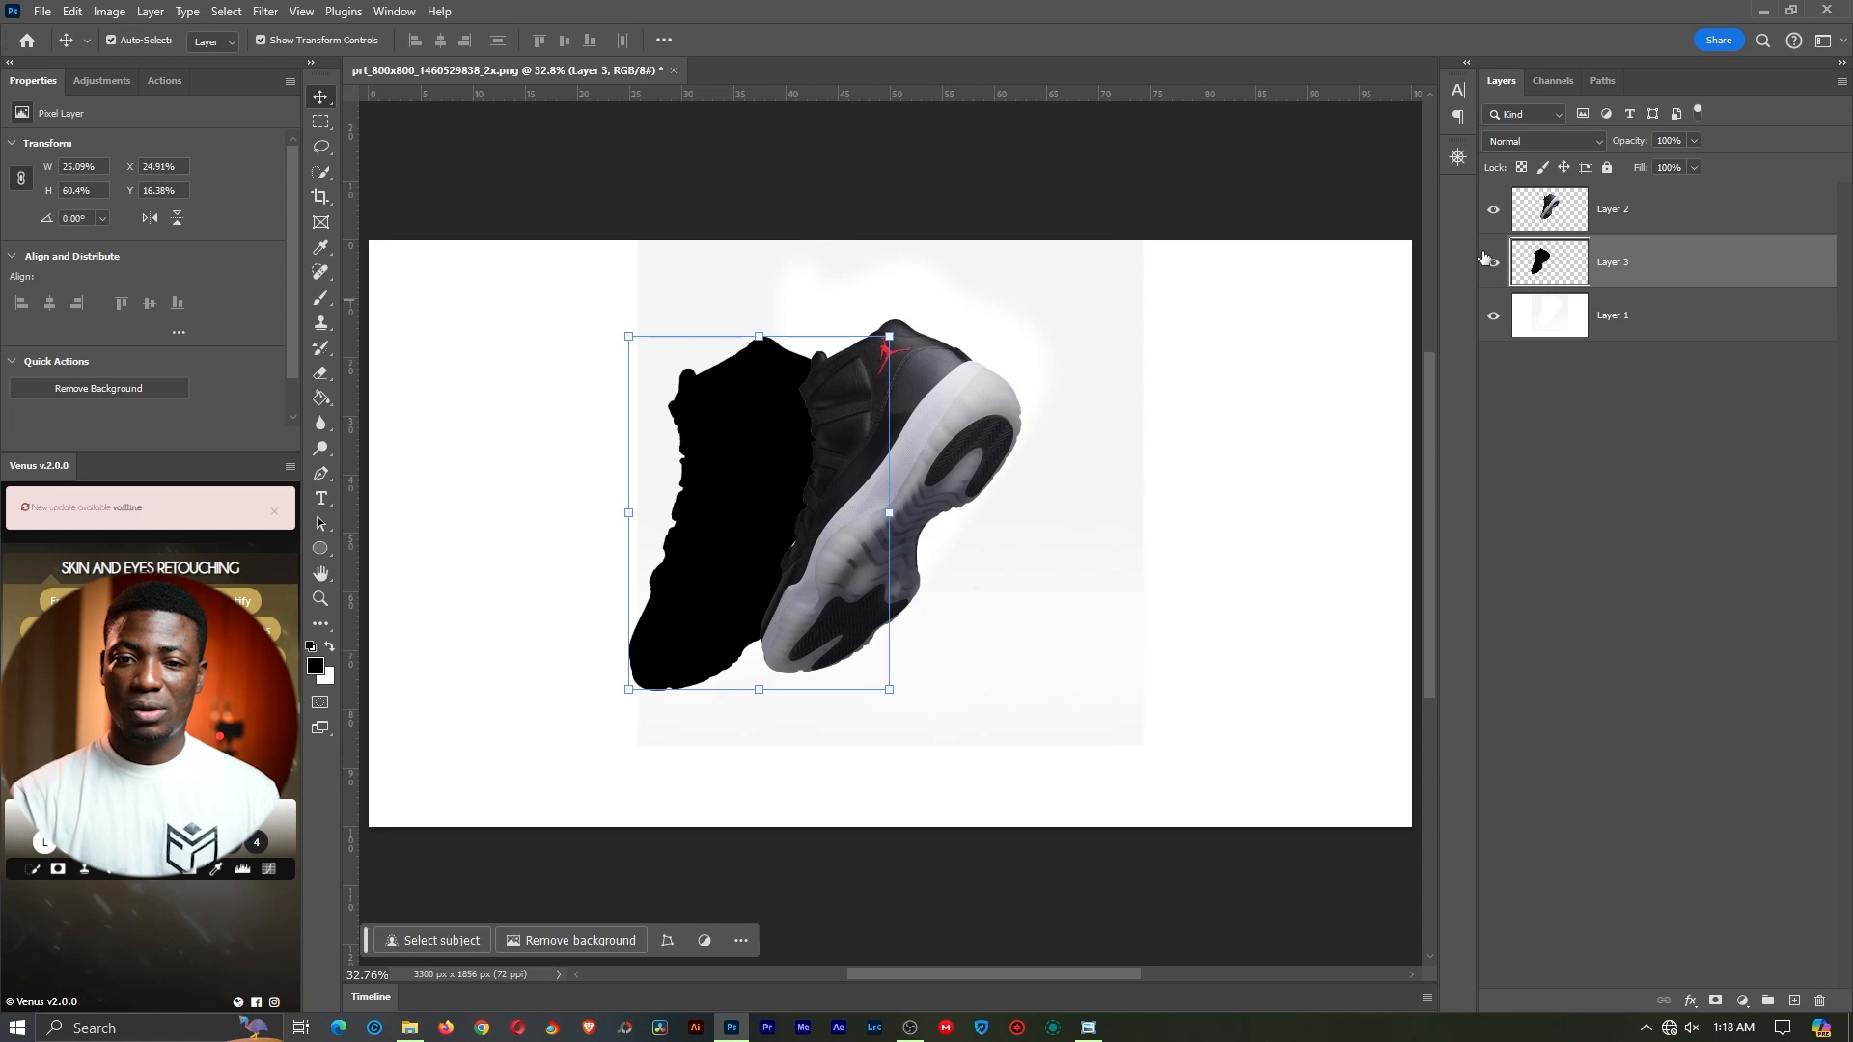
Move the black silhouette to the right of the shoe so it shows slightly lower beside the sole, and deselect its layer
key(ctrl+t)
drag(750, 459, 946, 454)
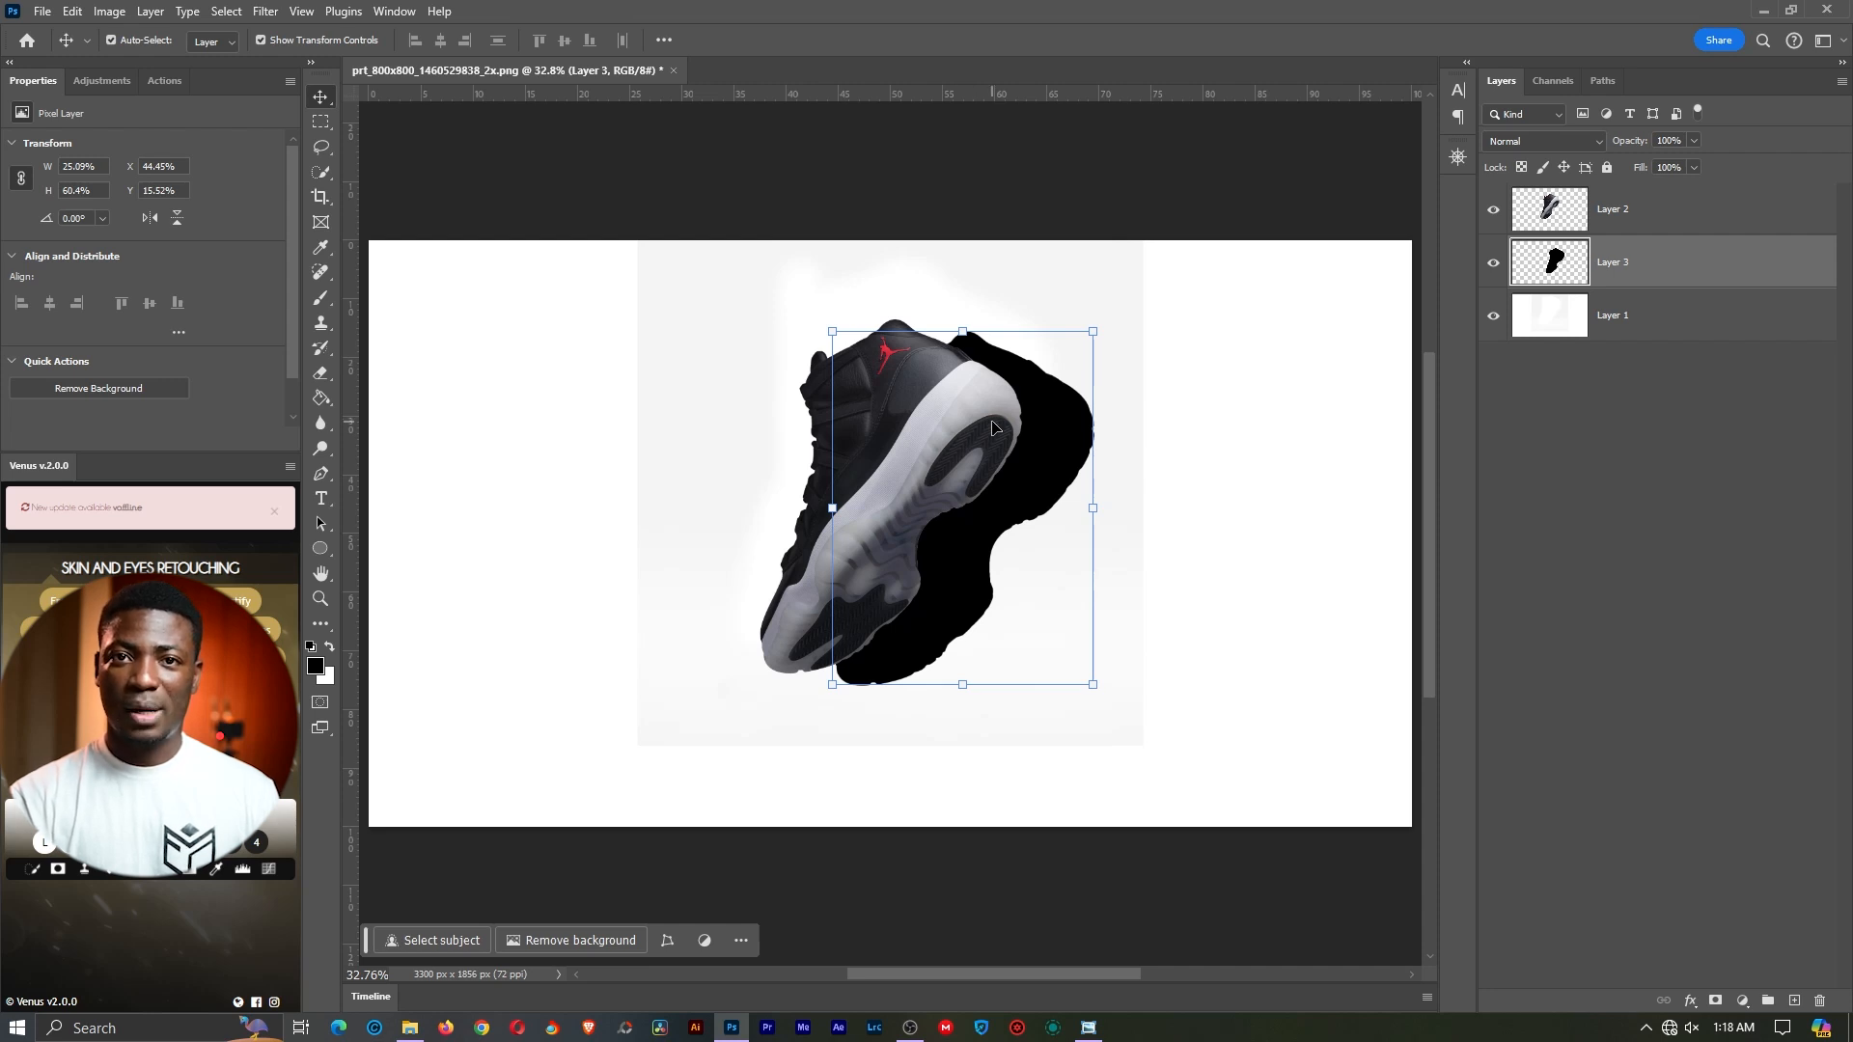
click(736, 548)
Brush a black arrow pointing at the shoe on a new layer and undo it together with the layer
key(b)
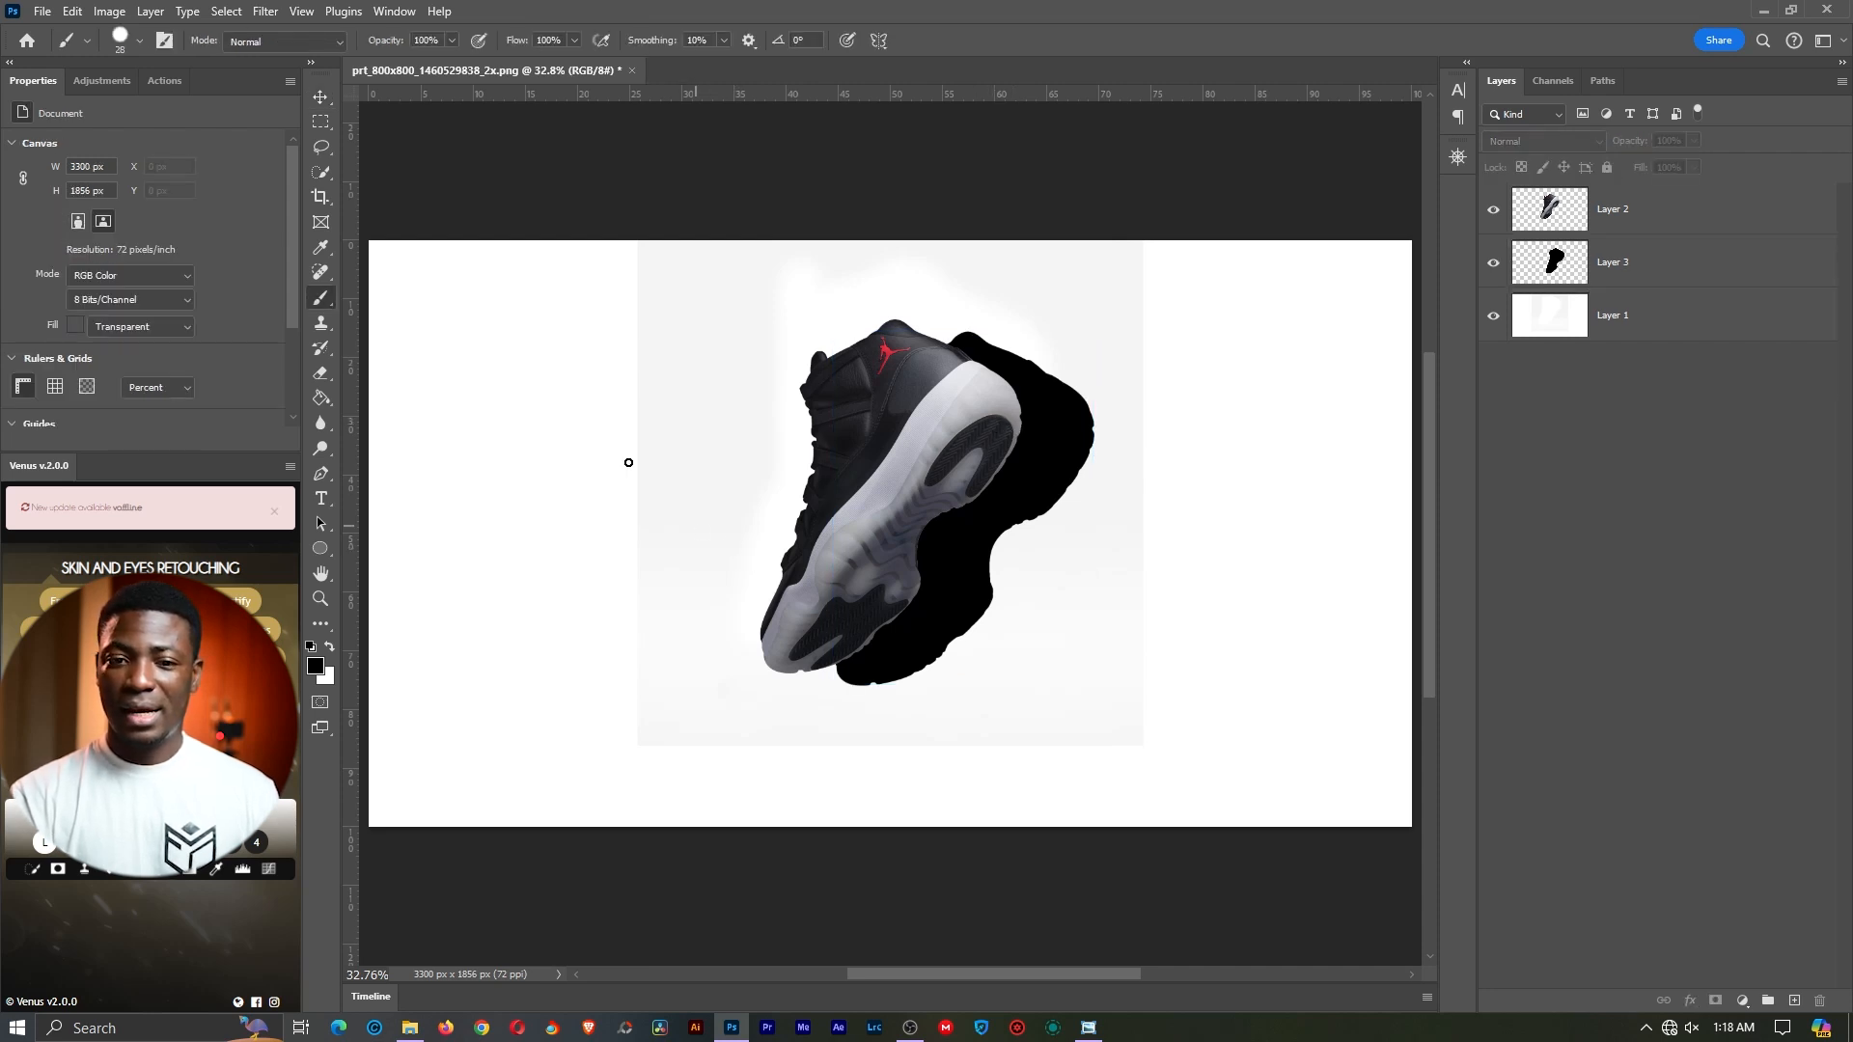
key(ctrl+shift+alt+n)
drag(500, 323, 739, 473)
mouse_move(684, 365)
mouse_down()
mouse_move(743, 481)
mouse_move(592, 527)
mouse_up()
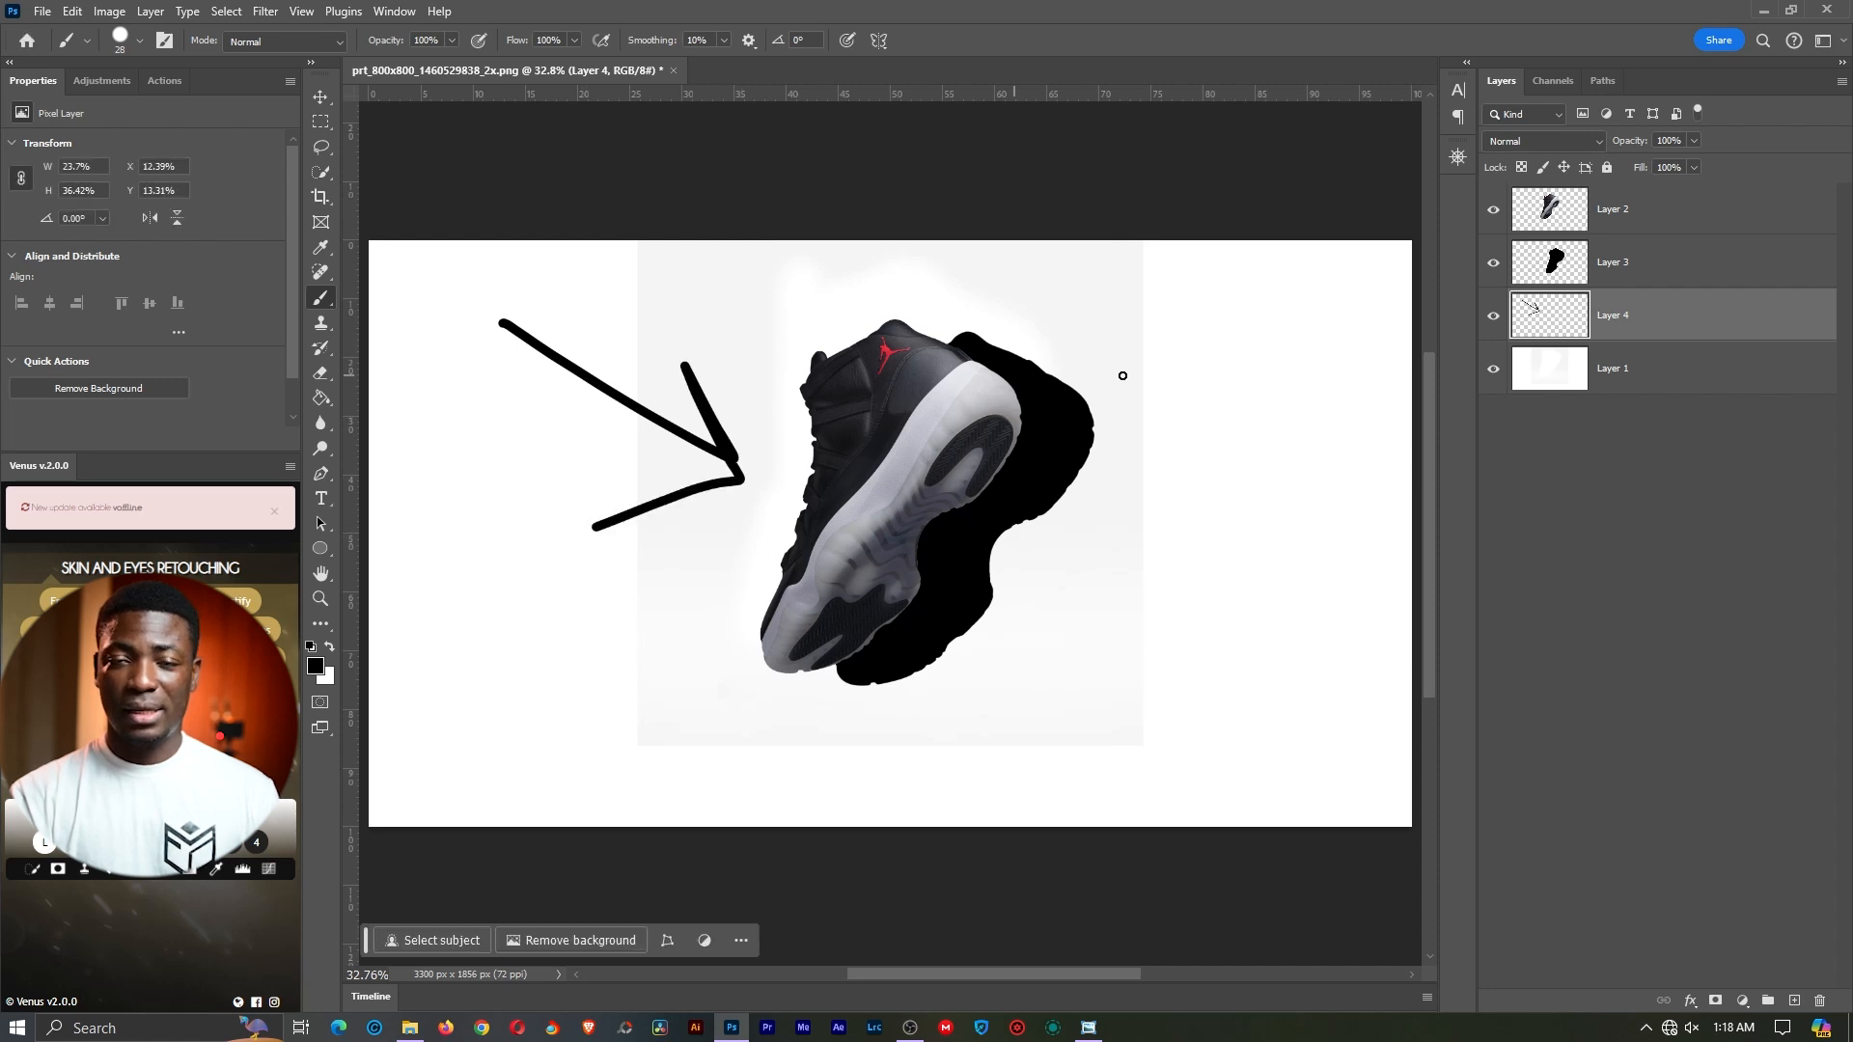
key(ctrl+z)
key(ctrl+z)
key(ctrl+z)
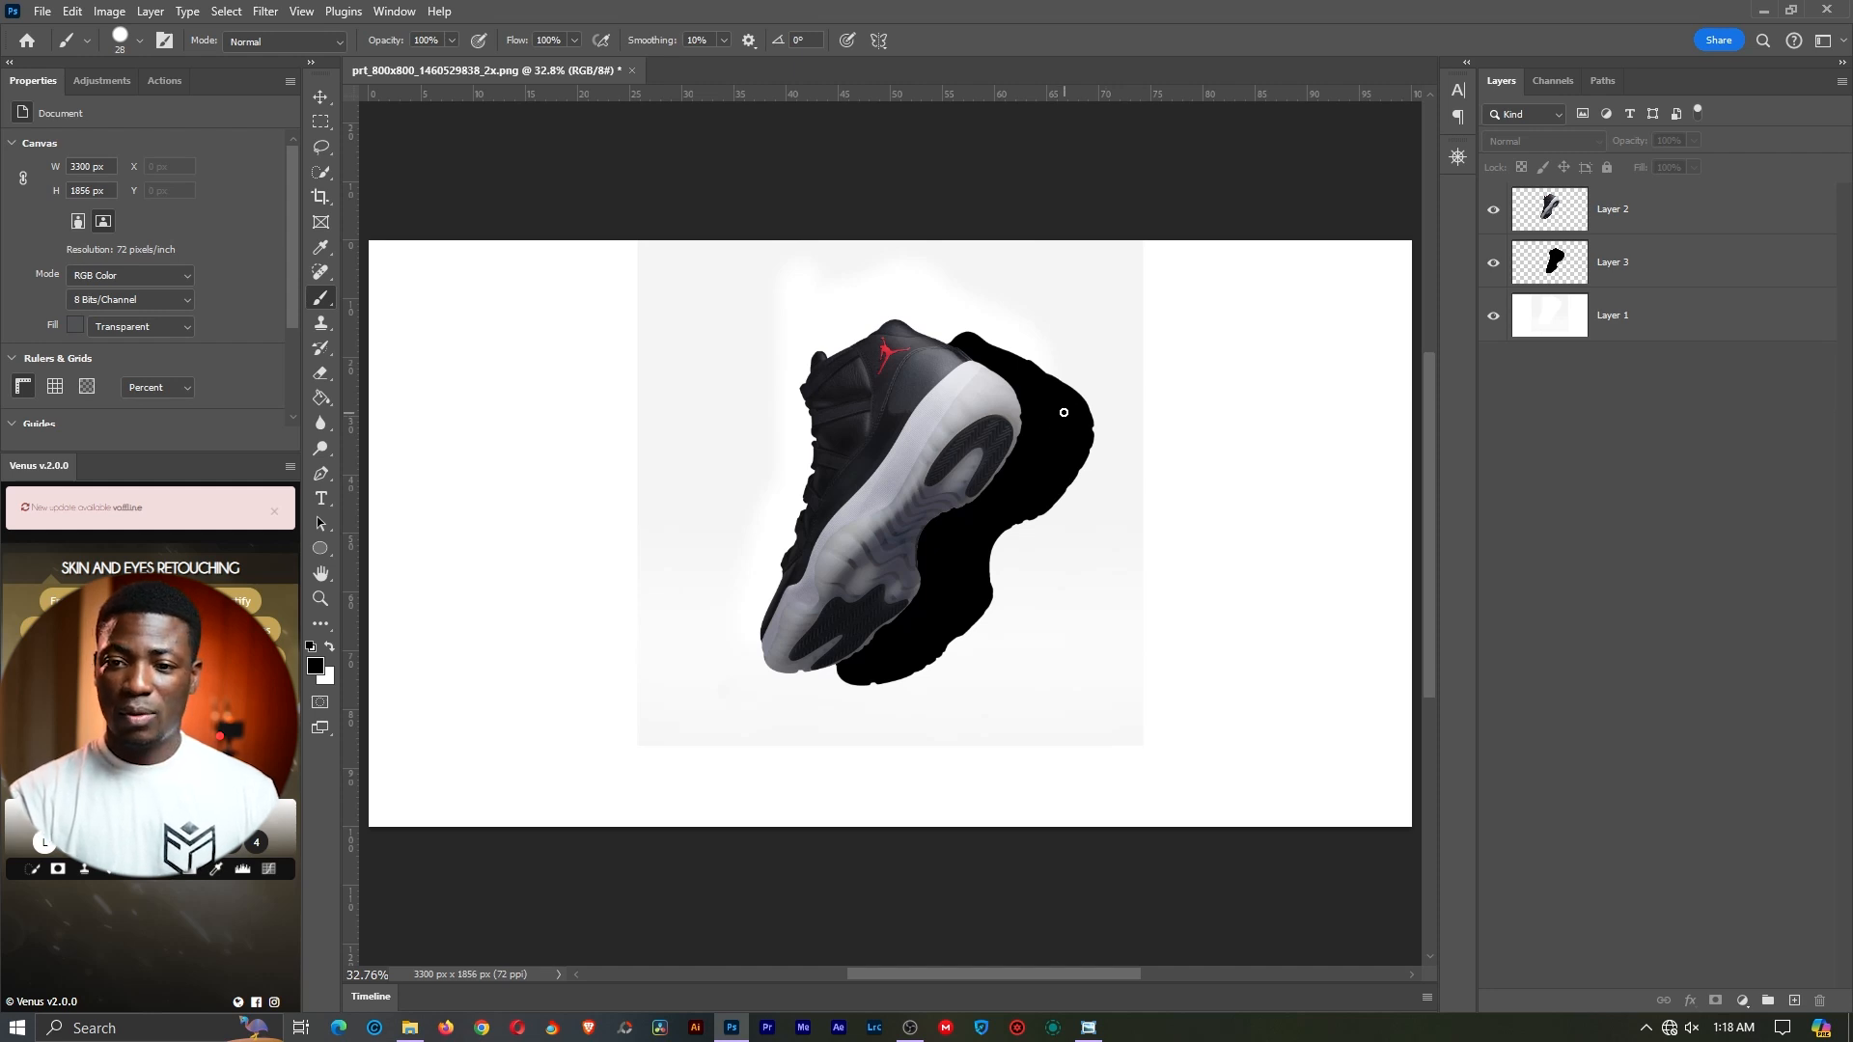
Apply a Gaussian Blur with a radius of 30 pixels to the black silhouette on Layer 3
key(v)
click(1614, 266)
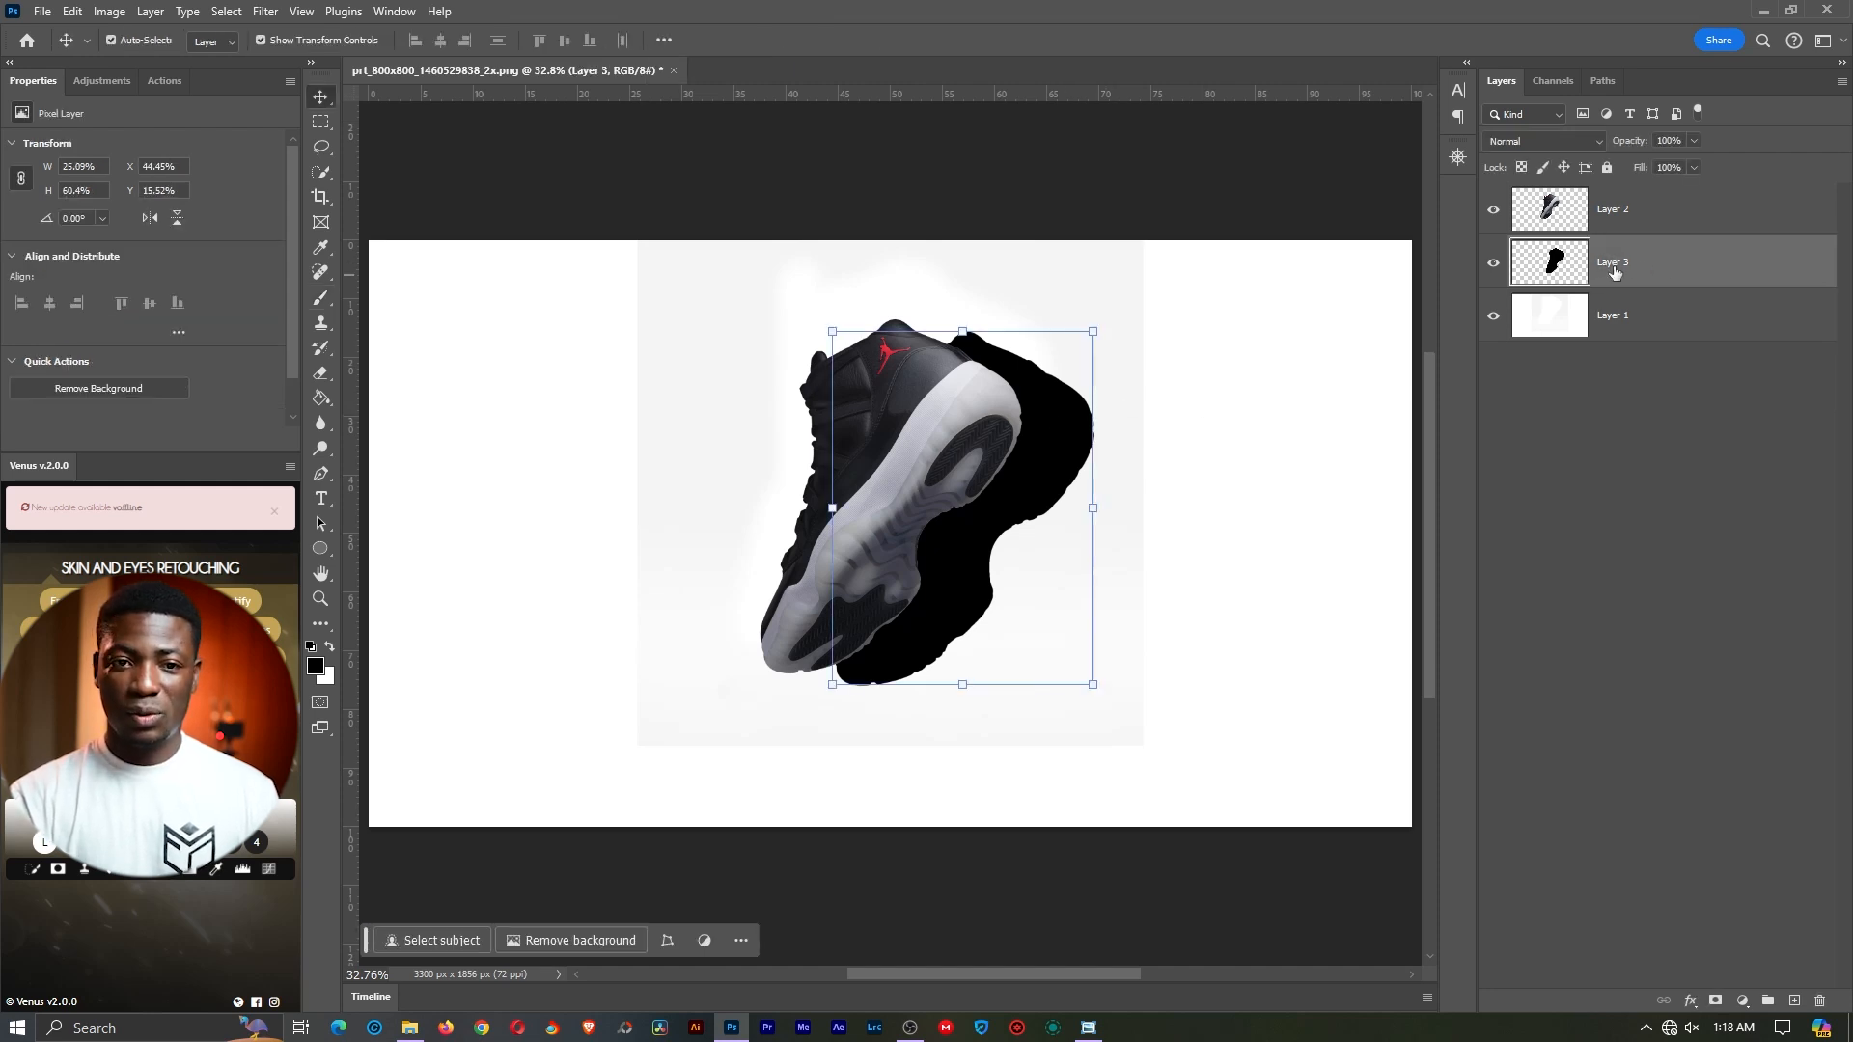
click(277, 9)
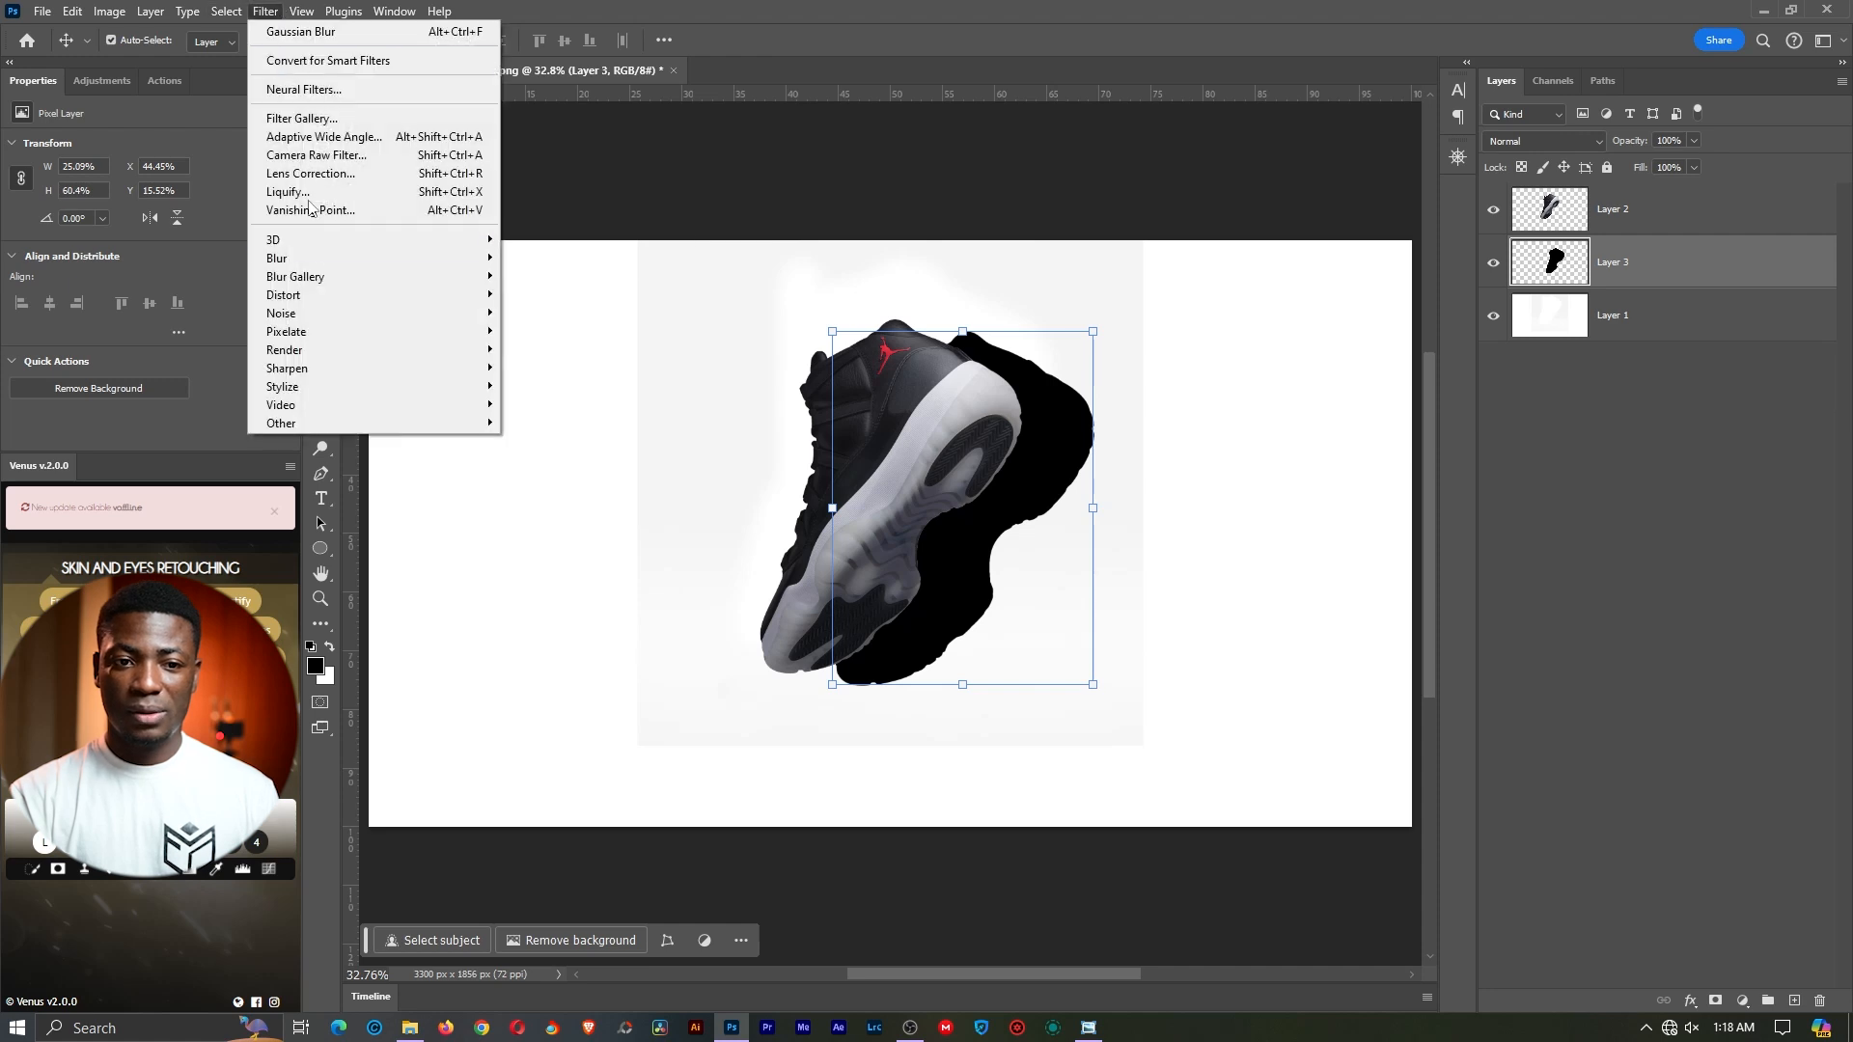
mouse_move(355, 262)
click(552, 331)
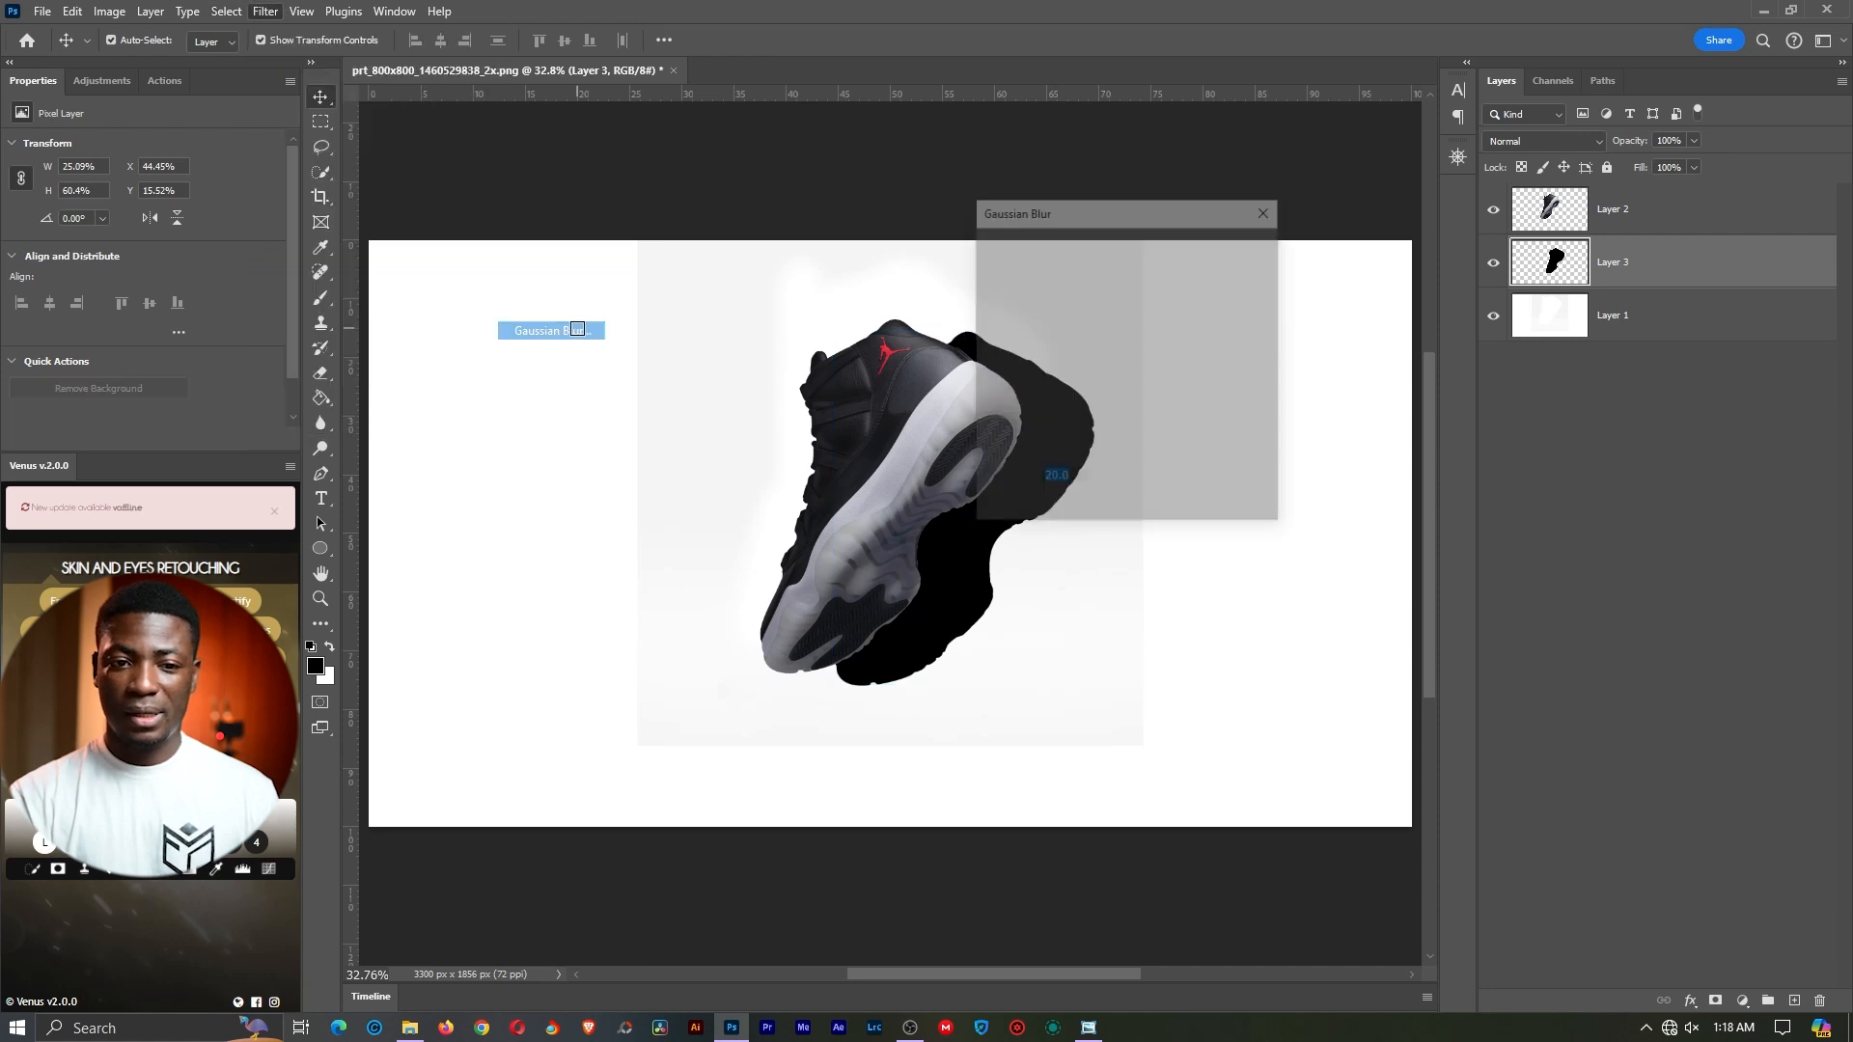
drag(1099, 227, 1243, 102)
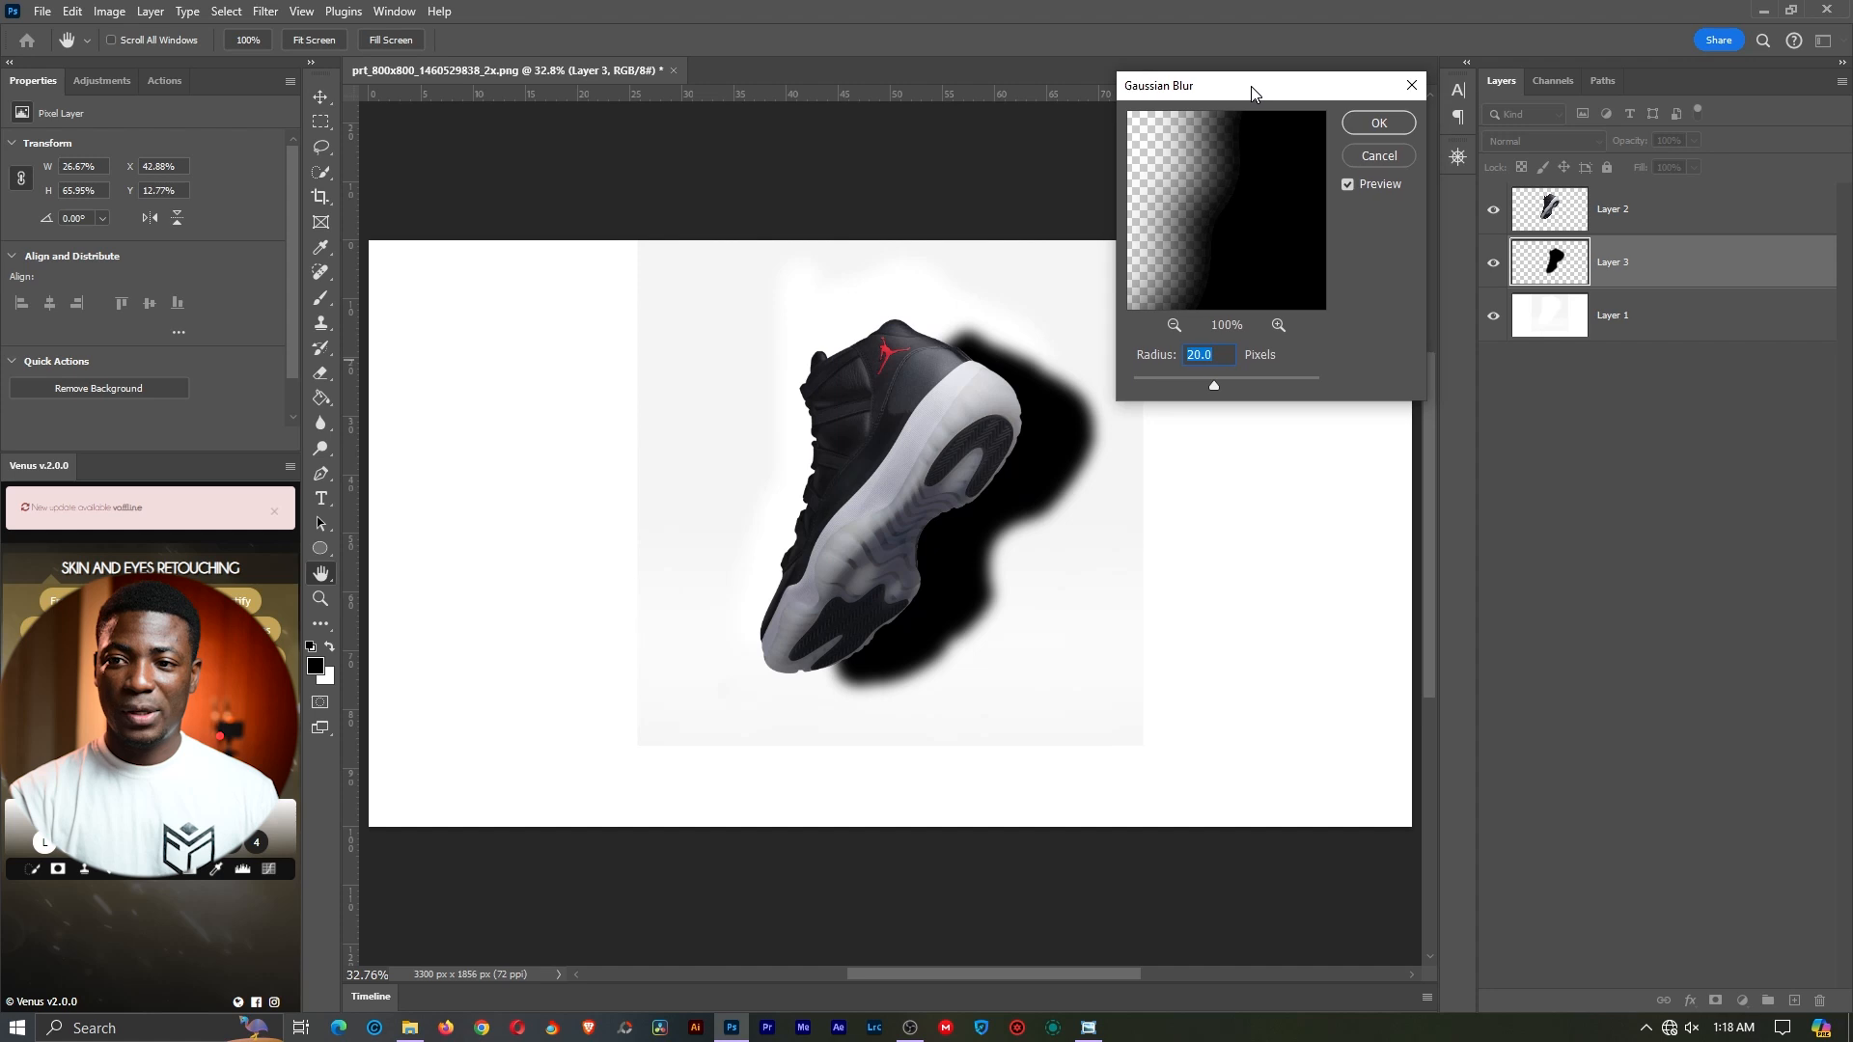
drag(1230, 383, 1248, 384)
click(1227, 385)
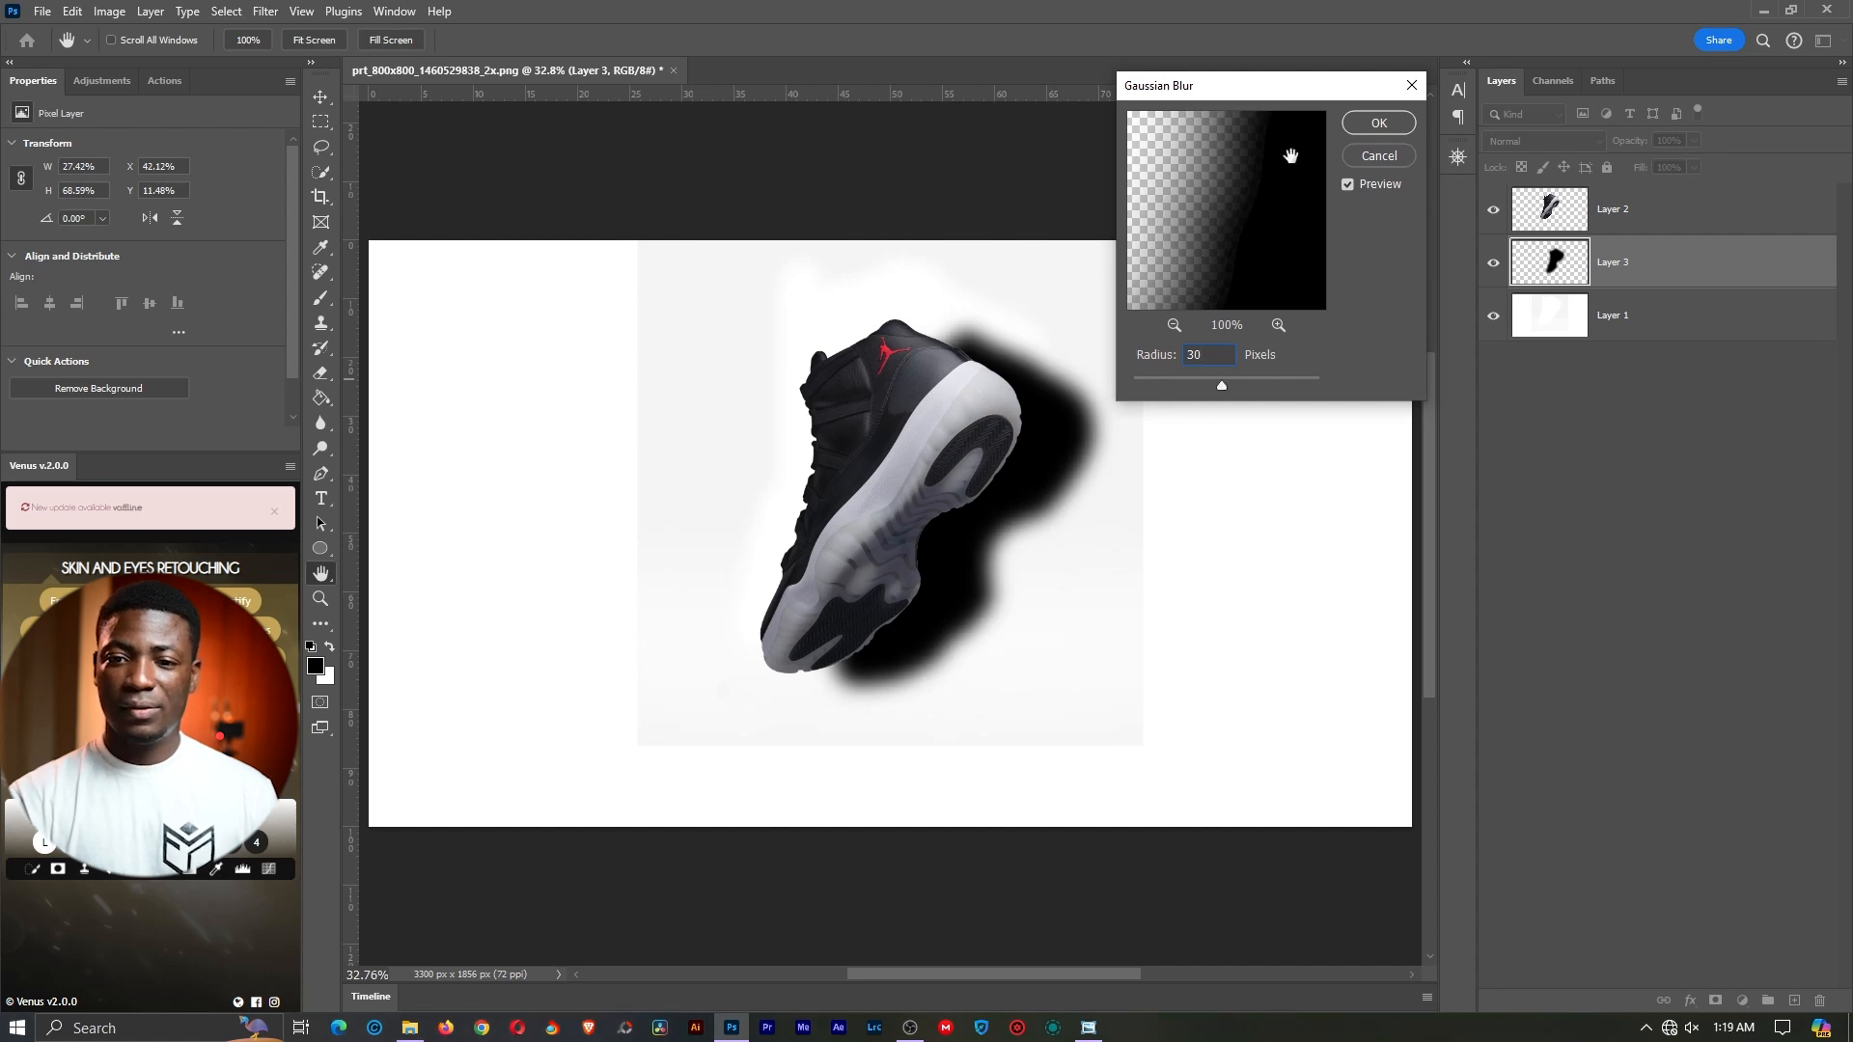
click(1387, 120)
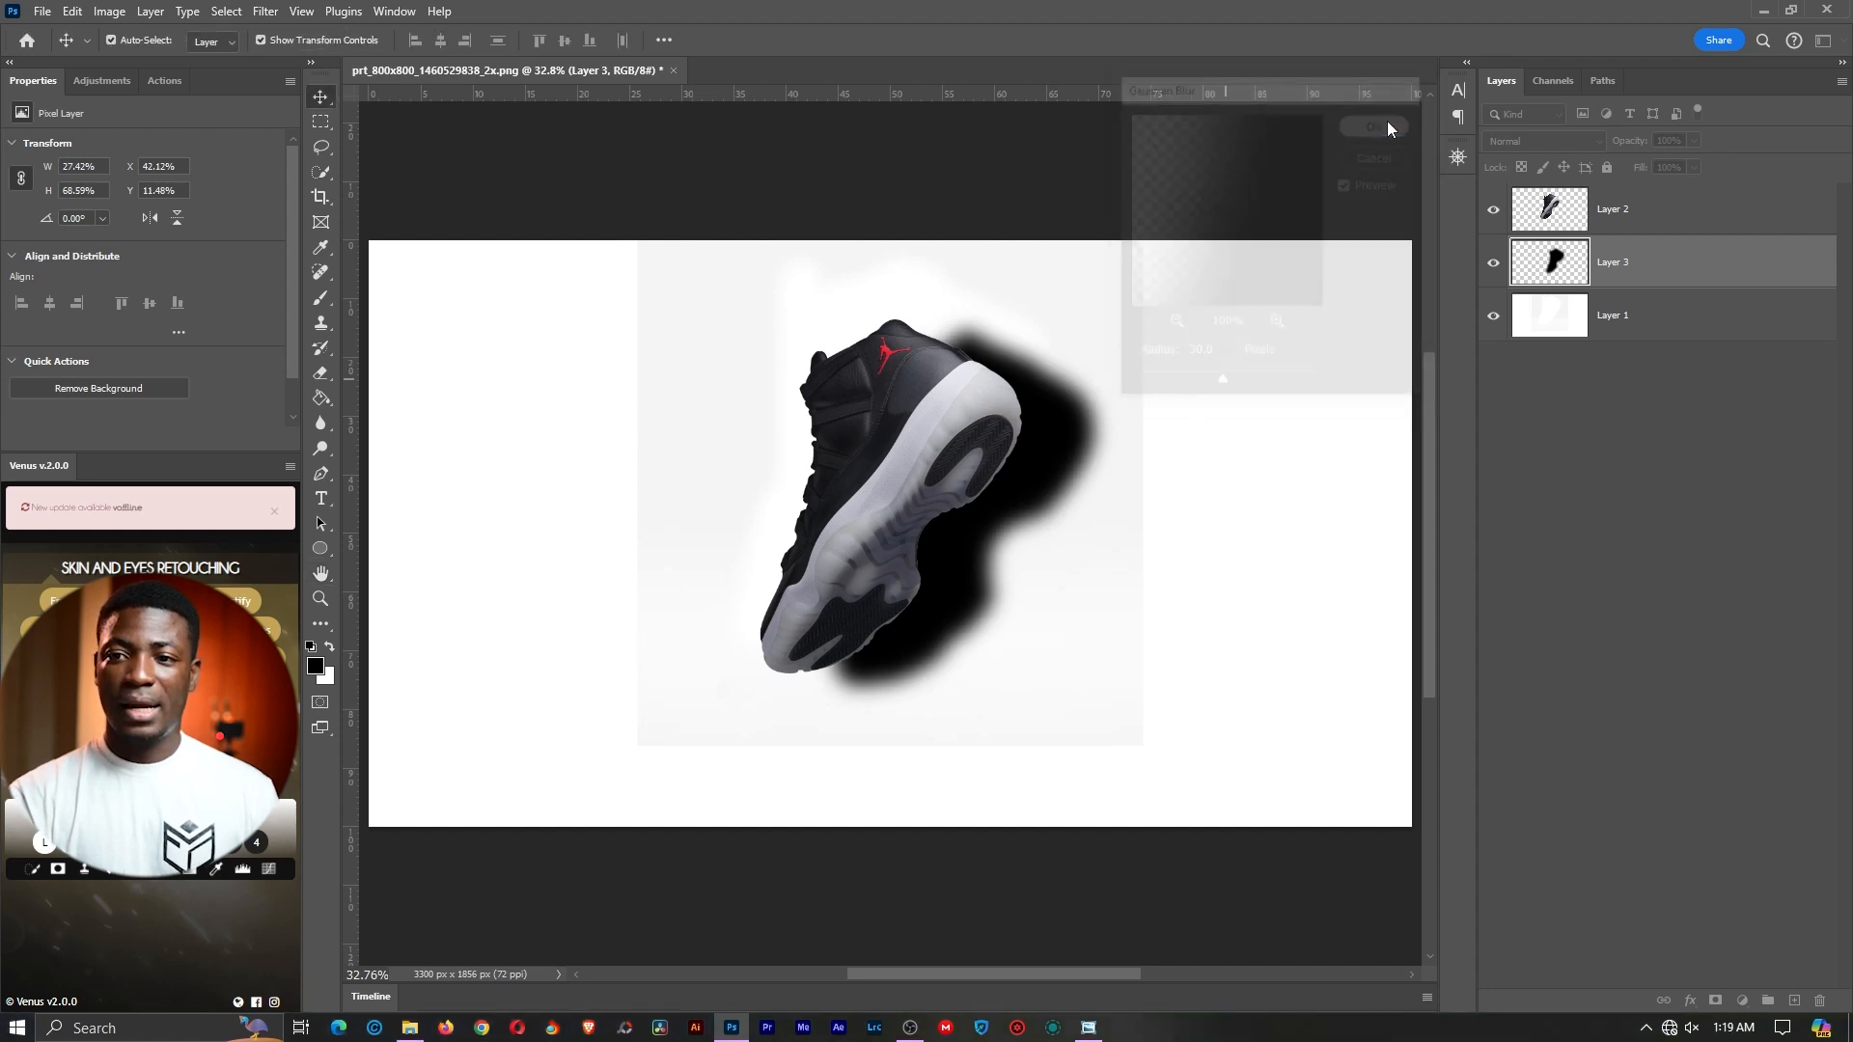
click(1387, 120)
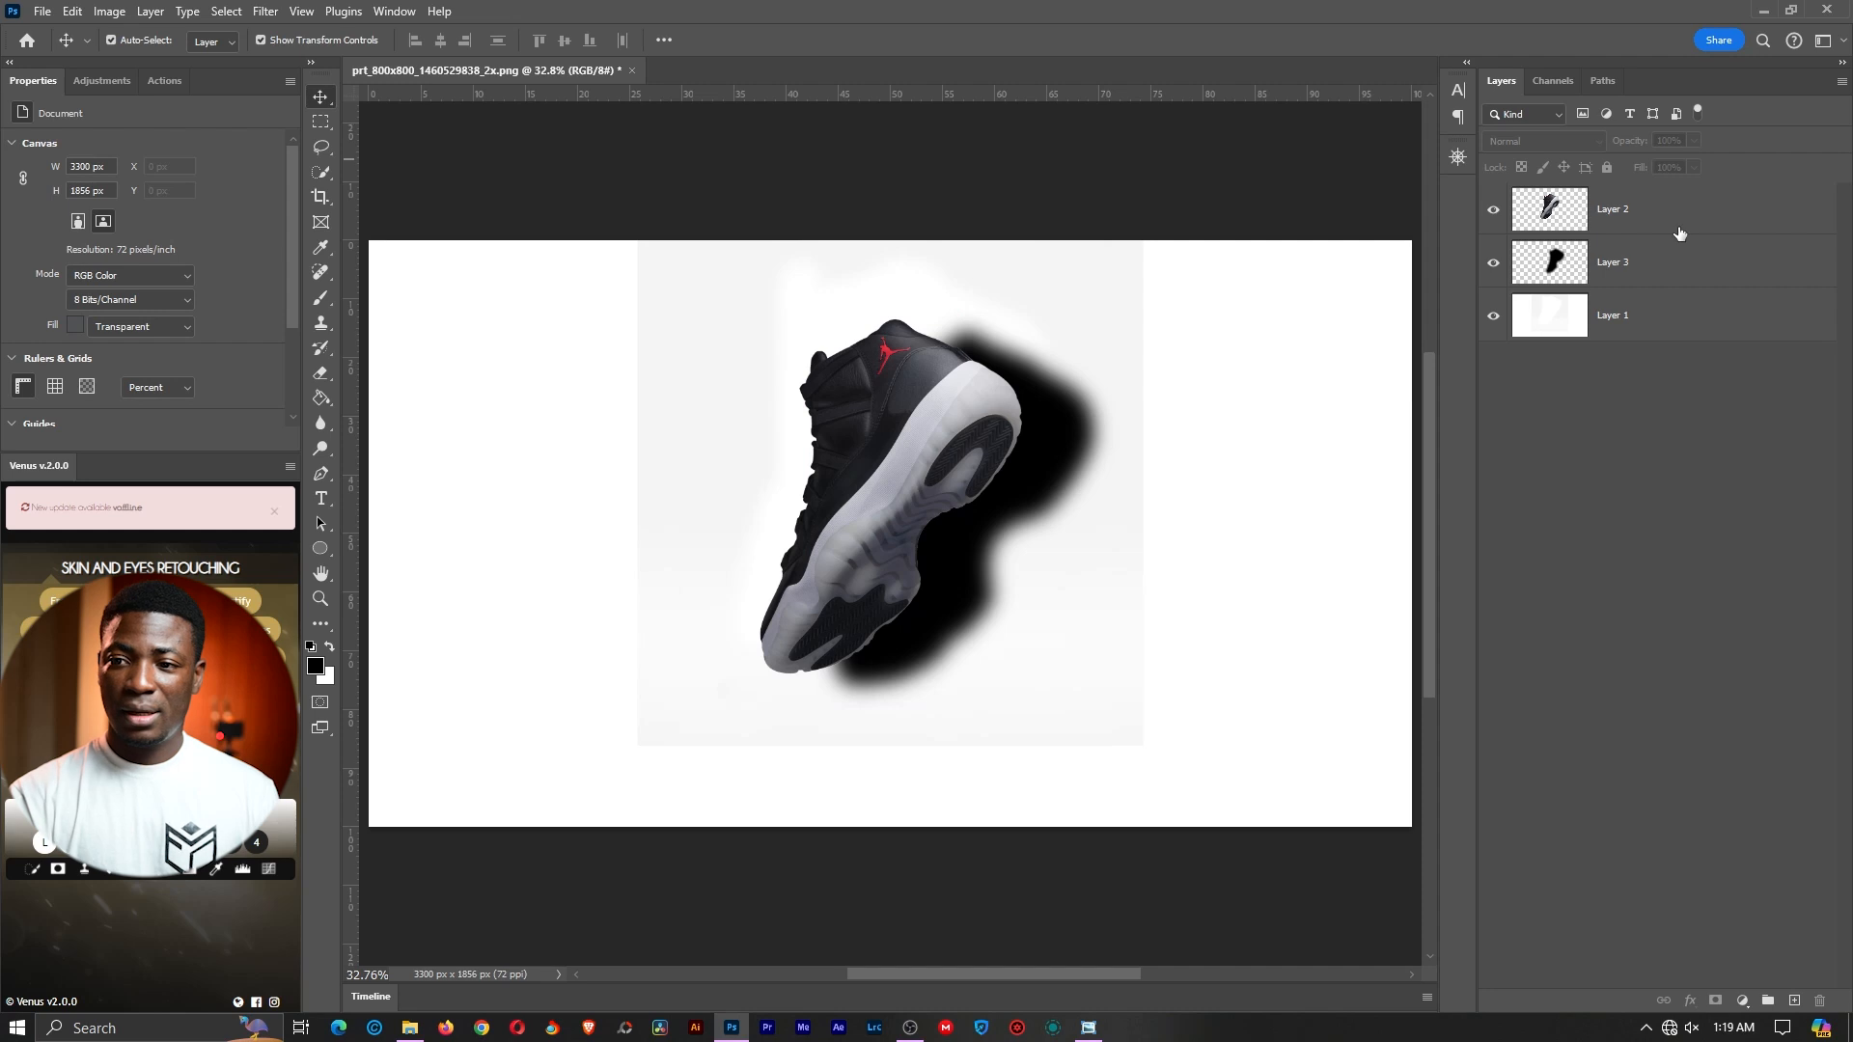
Try several opacities on the blurred silhouette layer, set it to 80%, and nudge the shadow toward the shoe
click(1647, 263)
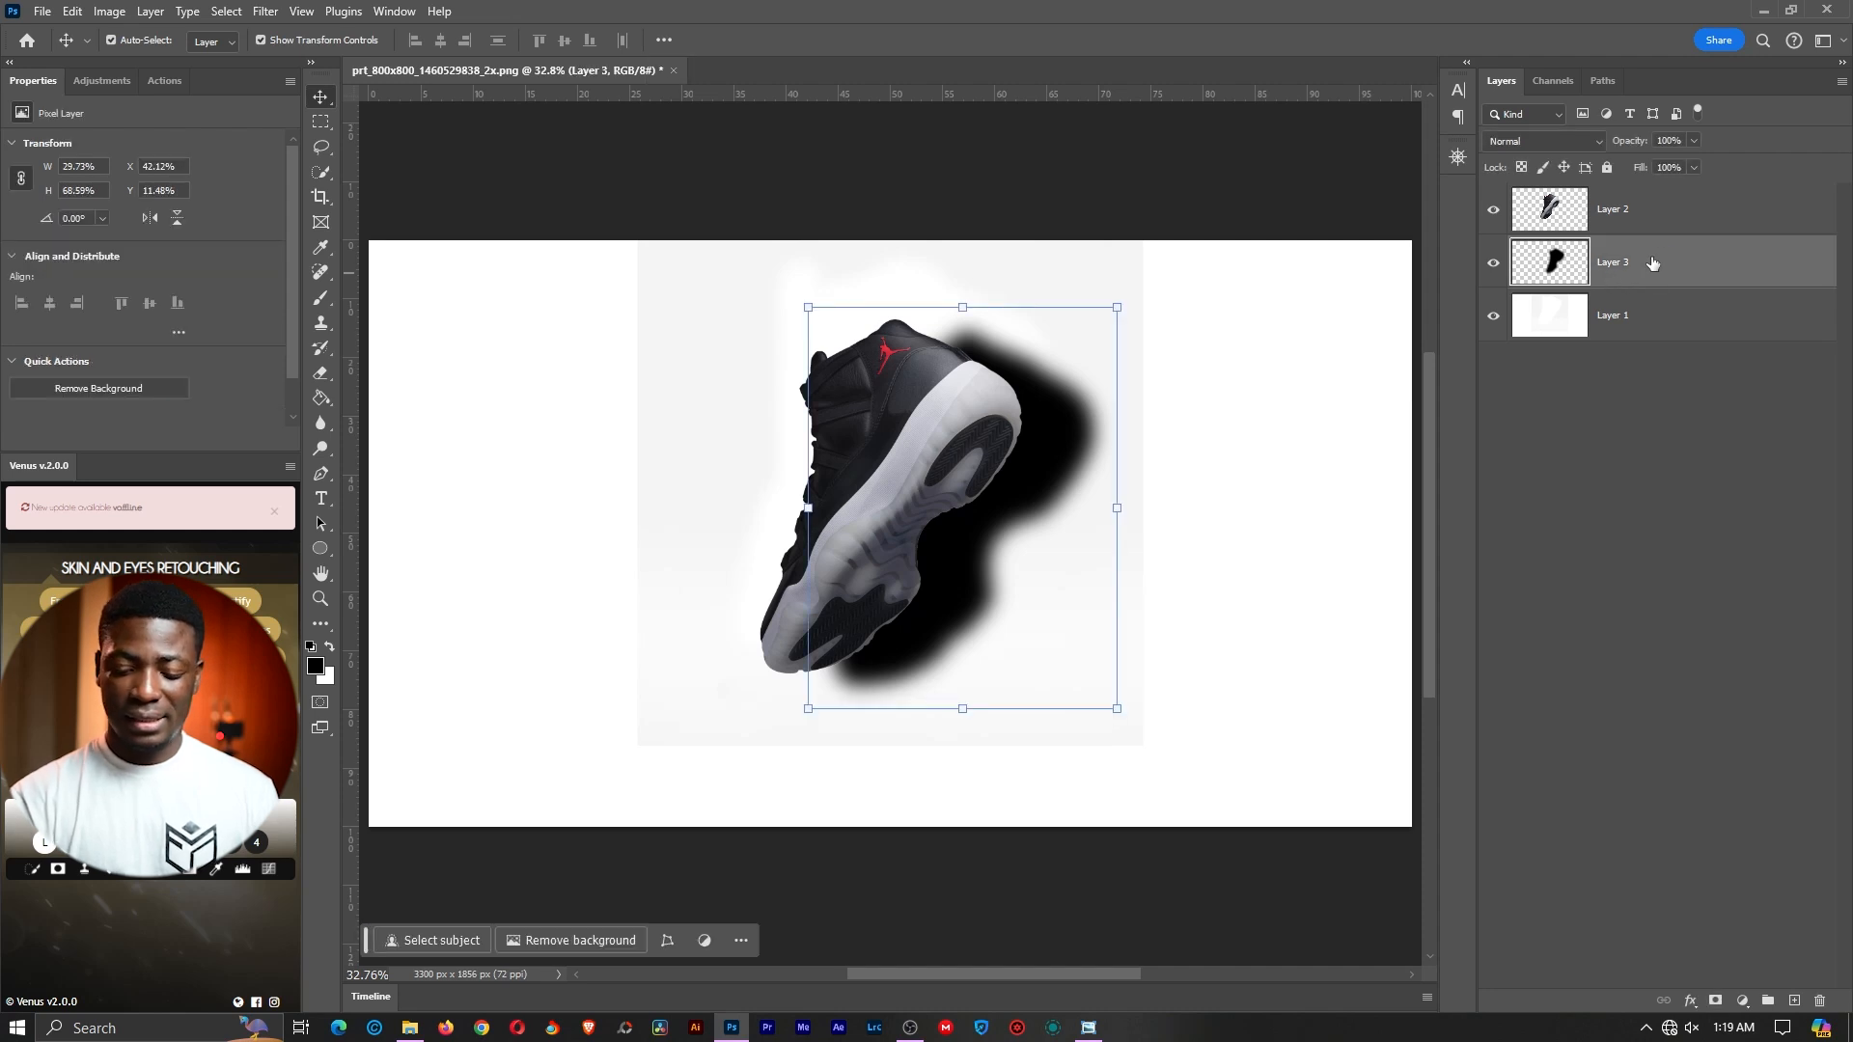
key(z)
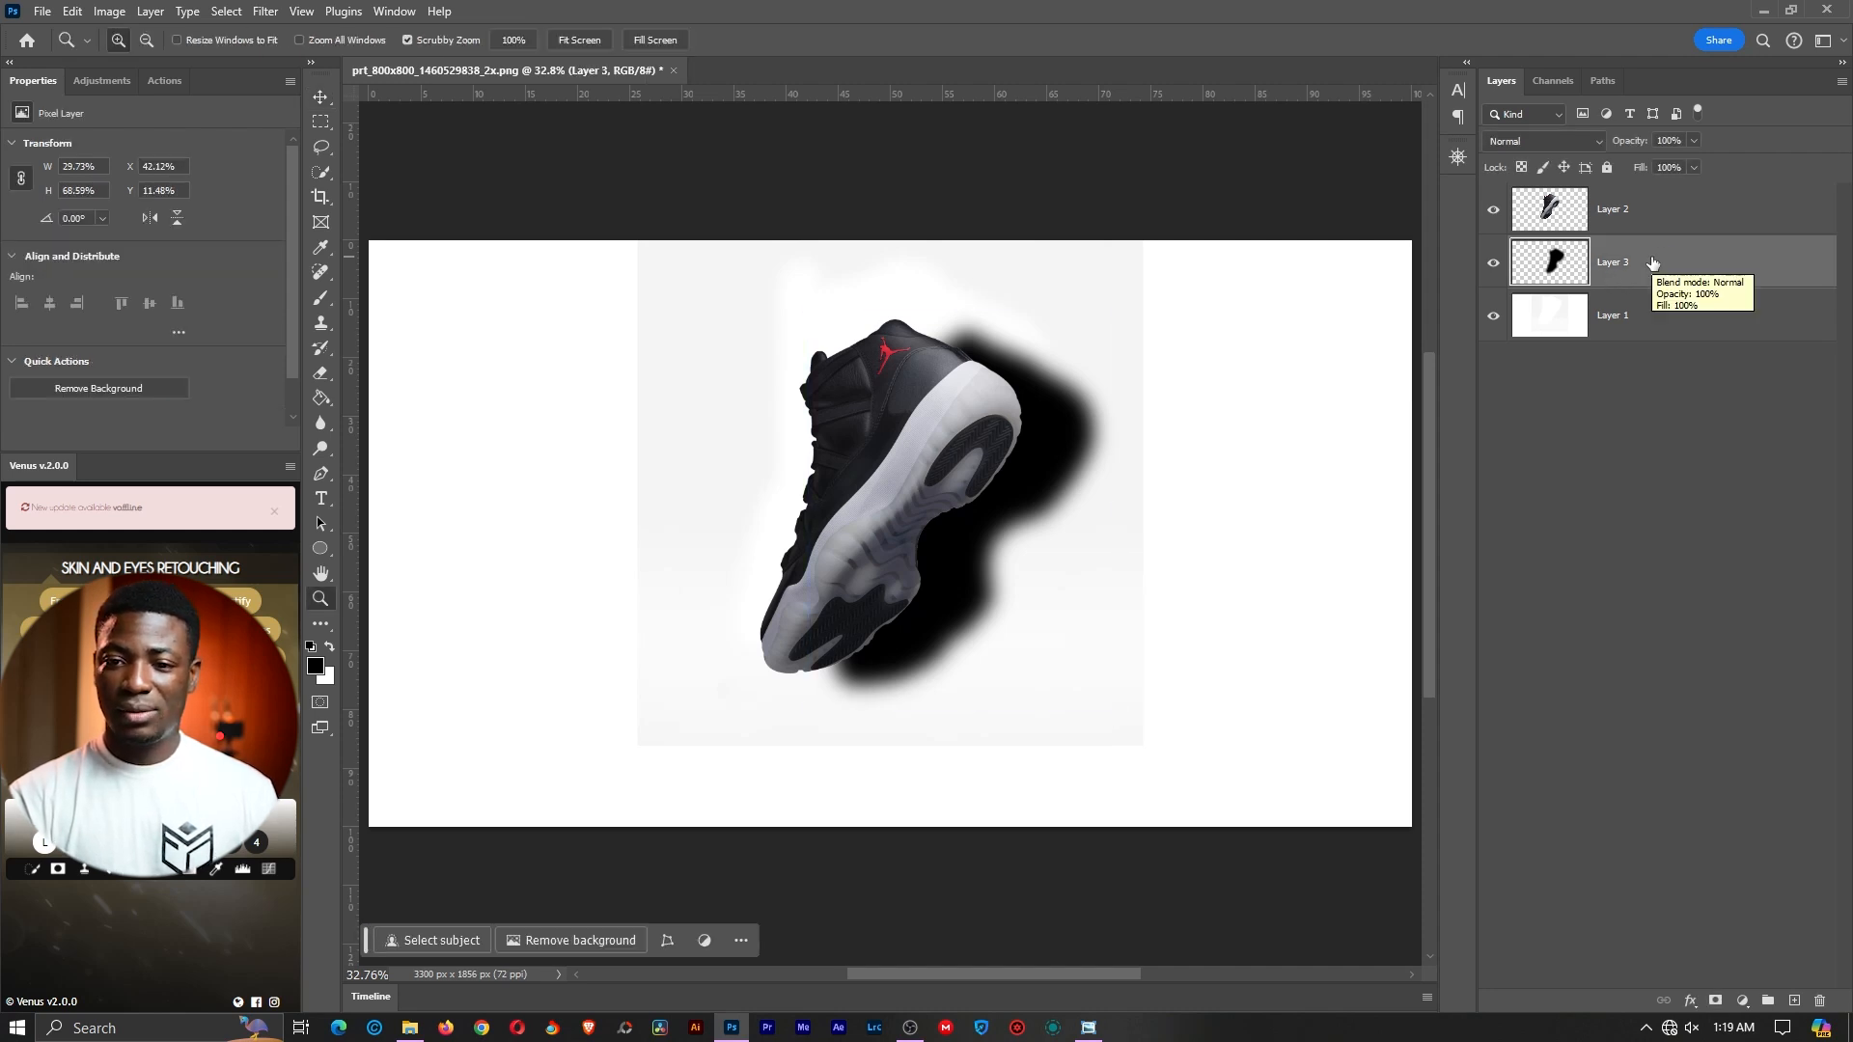
key(7)
key(2)
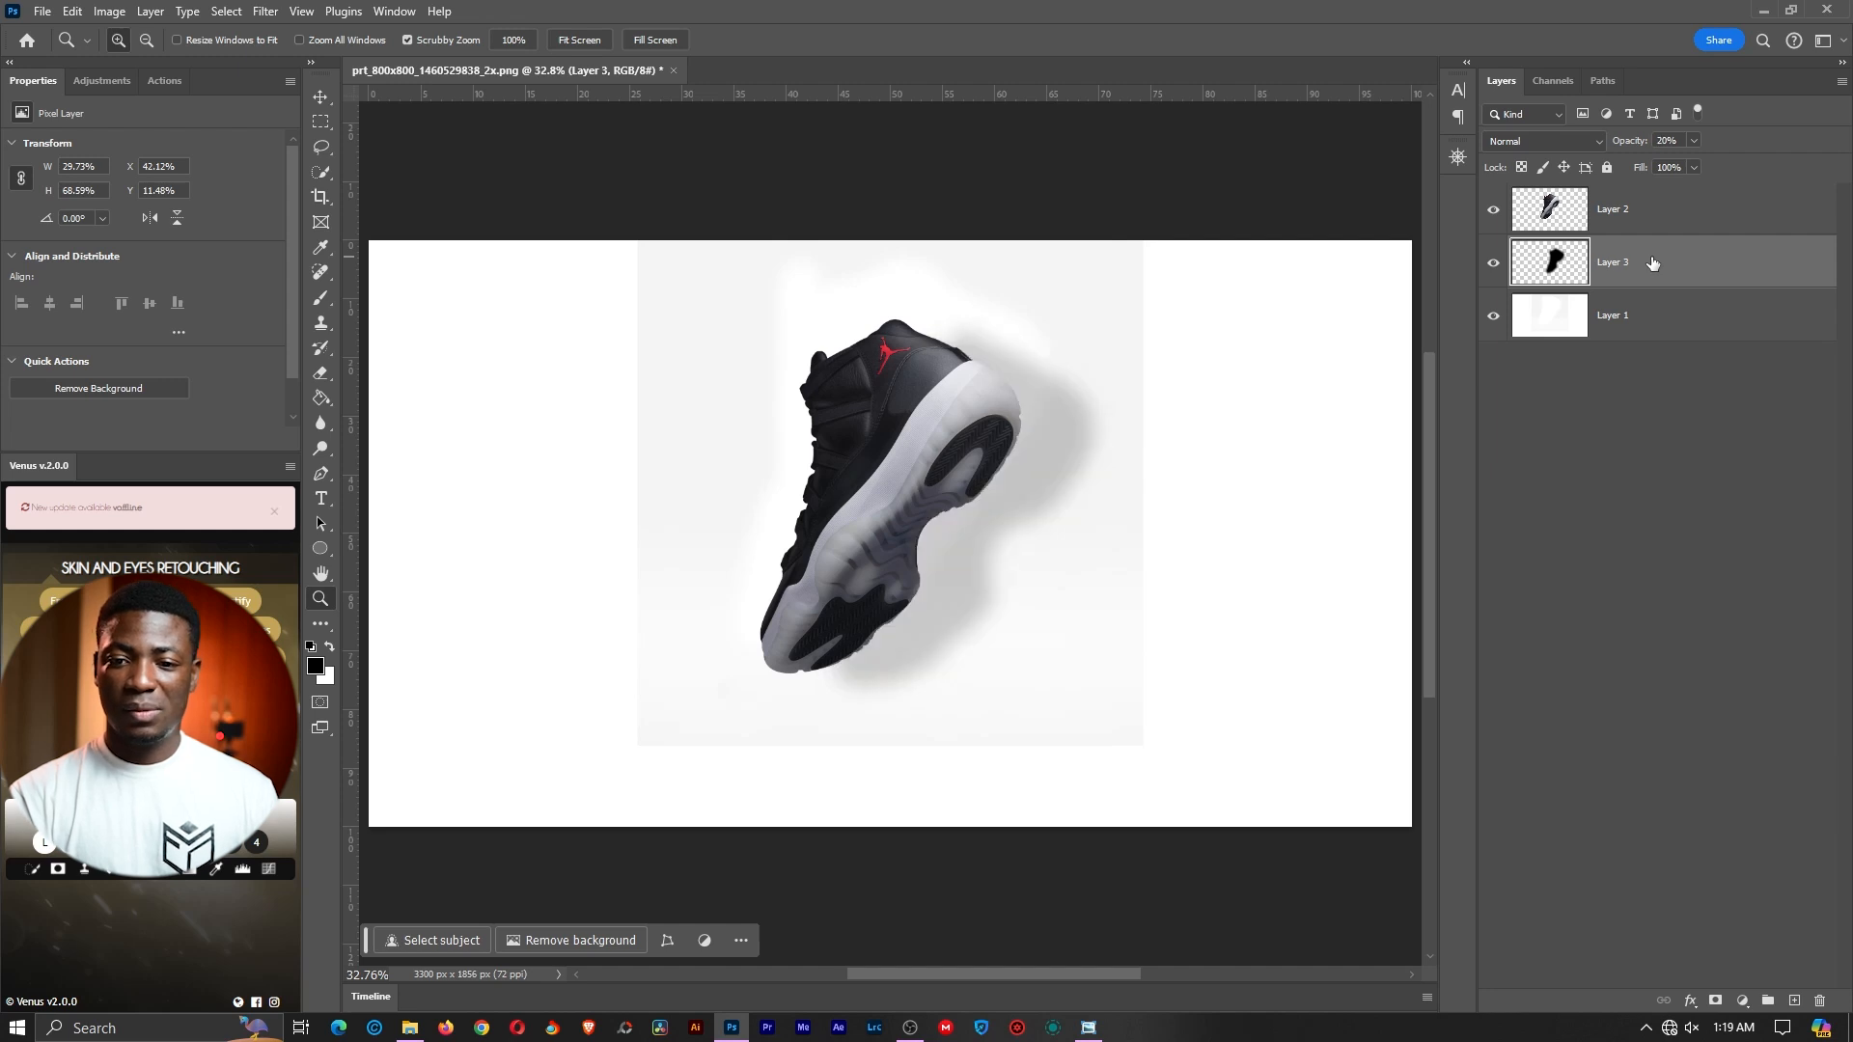
key(5)
key(5)
key(9)
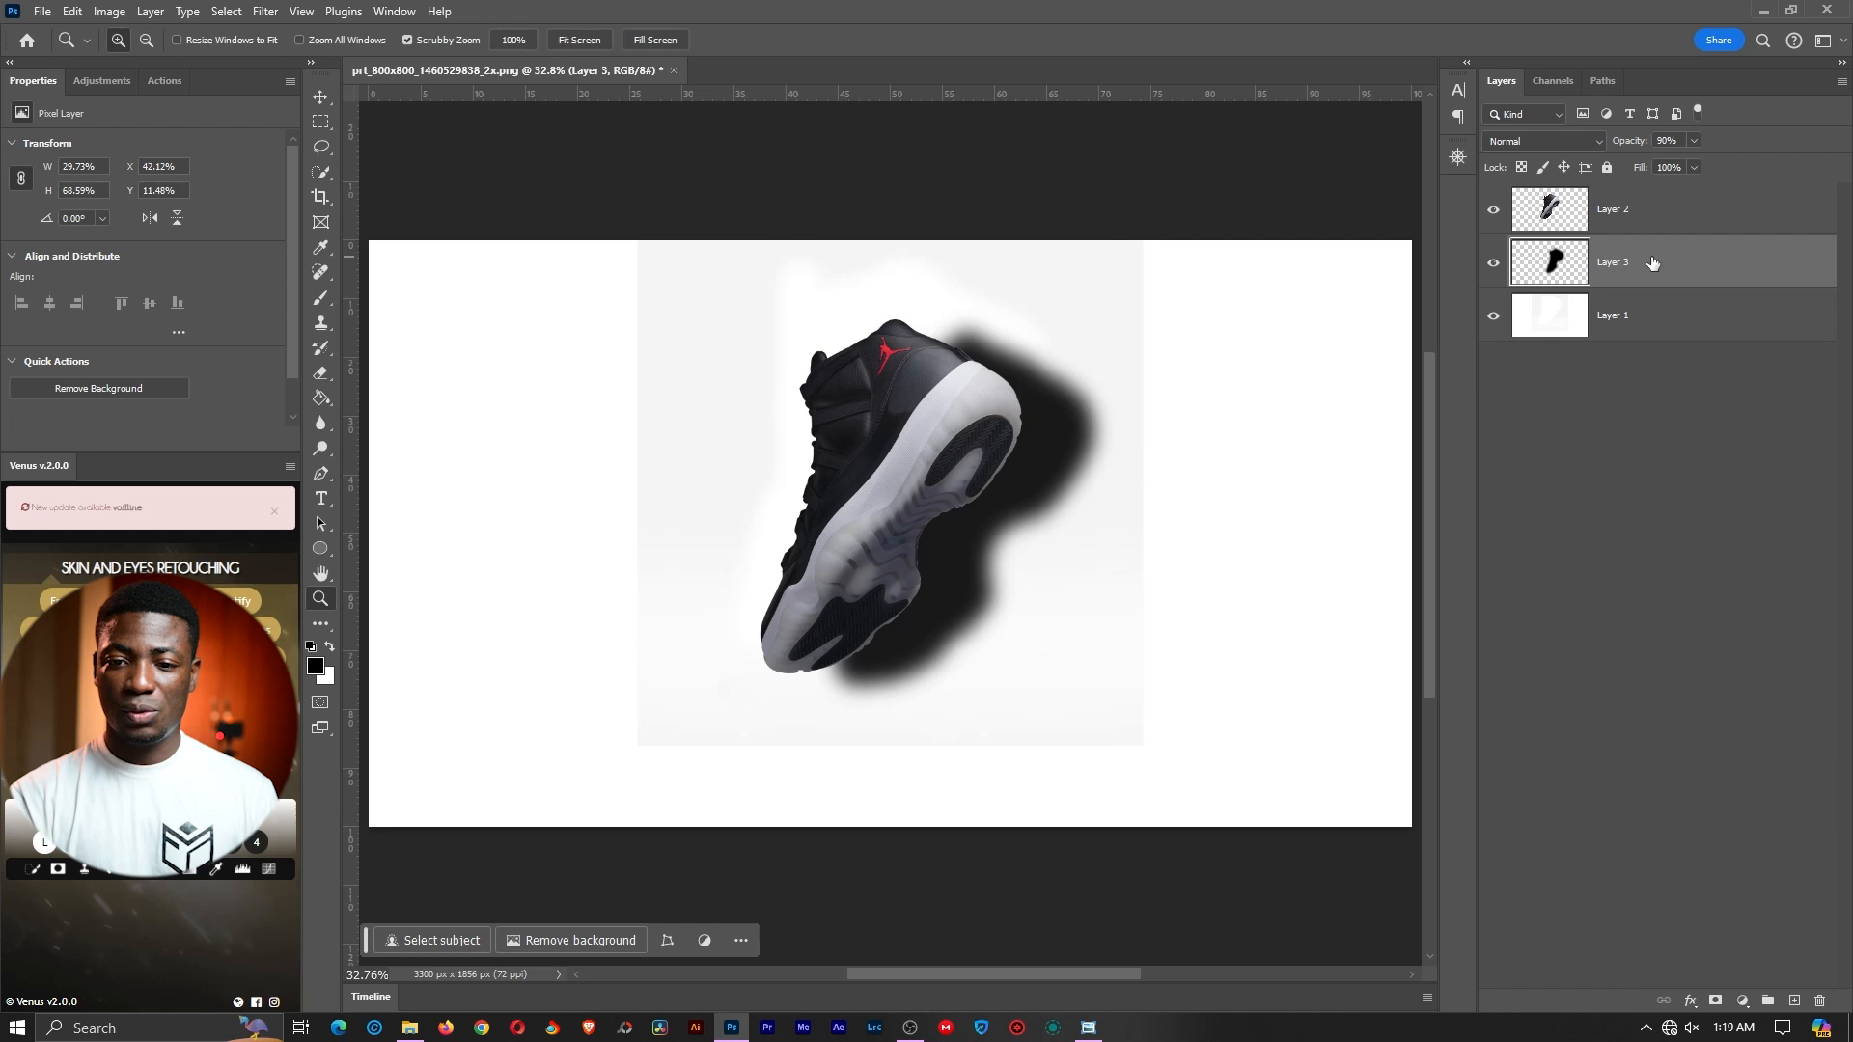
key(8)
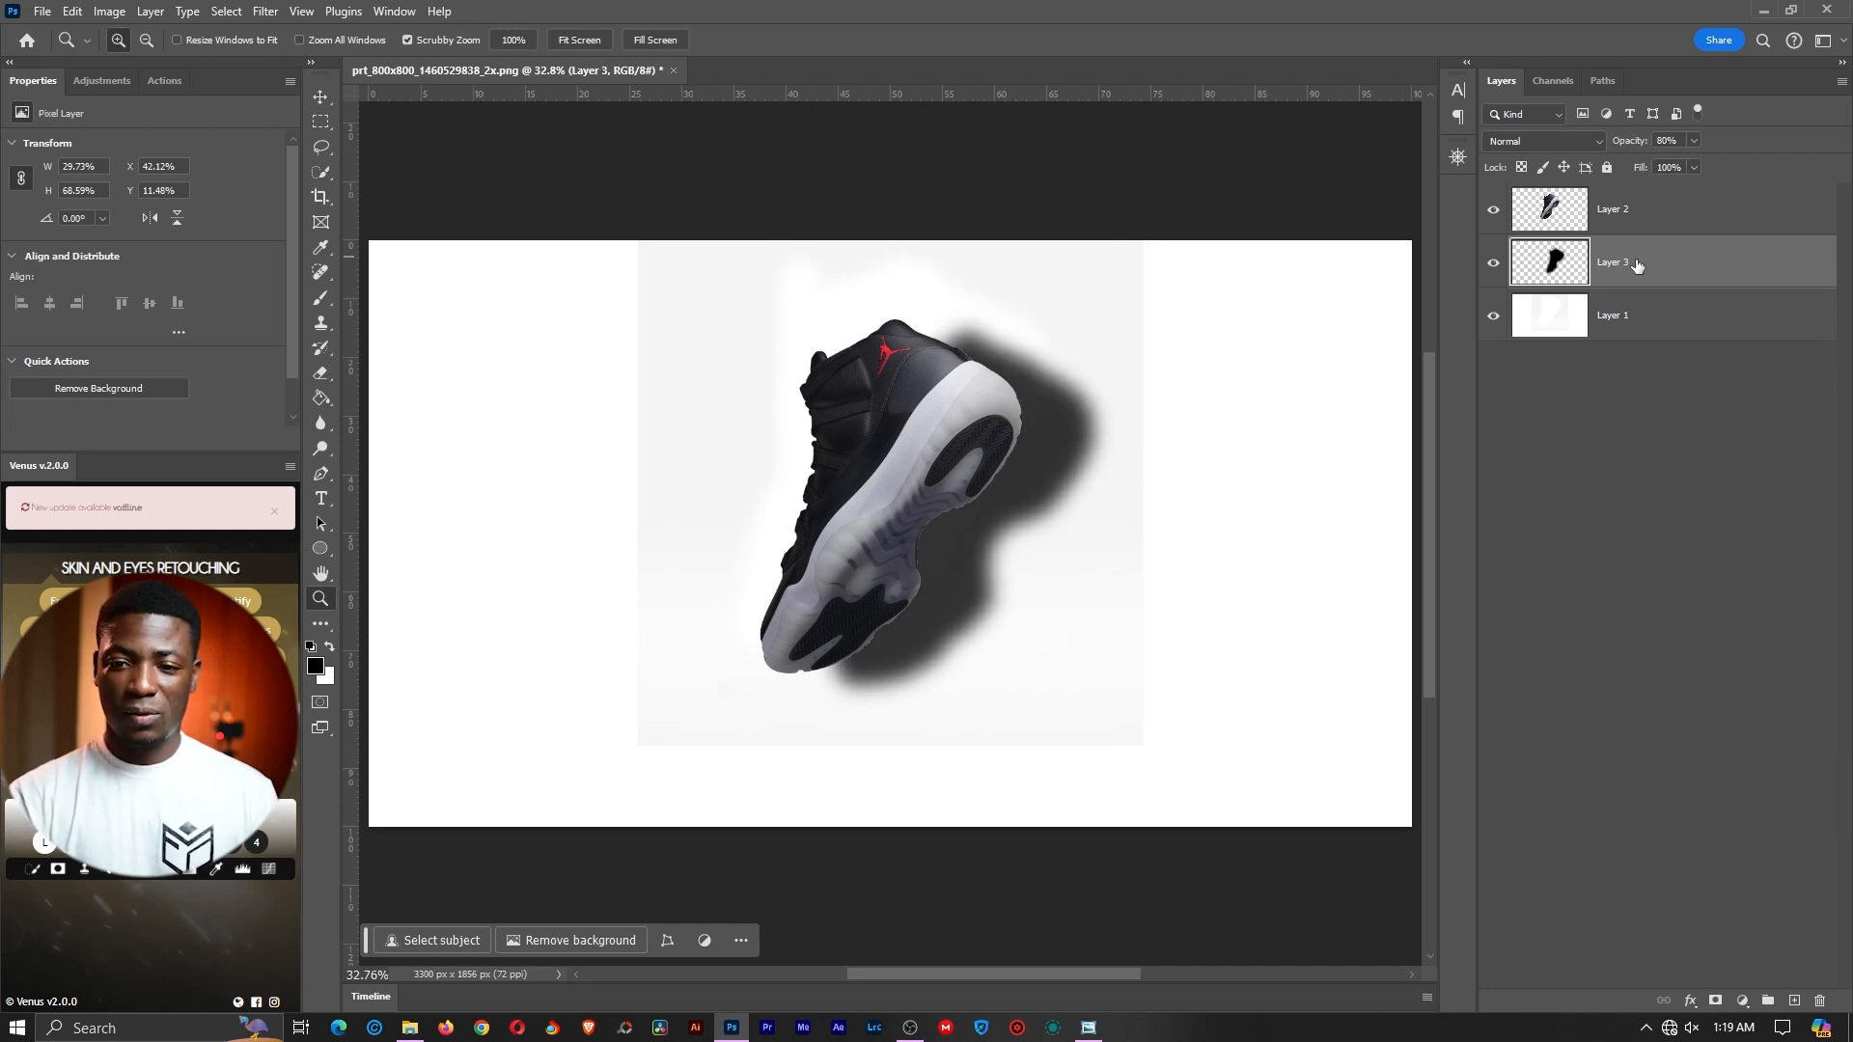
key(v)
mouse_move(1062, 444)
mouse_down()
mouse_move(1164, 446)
mouse_move(1017, 445)
mouse_move(1049, 448)
mouse_up()
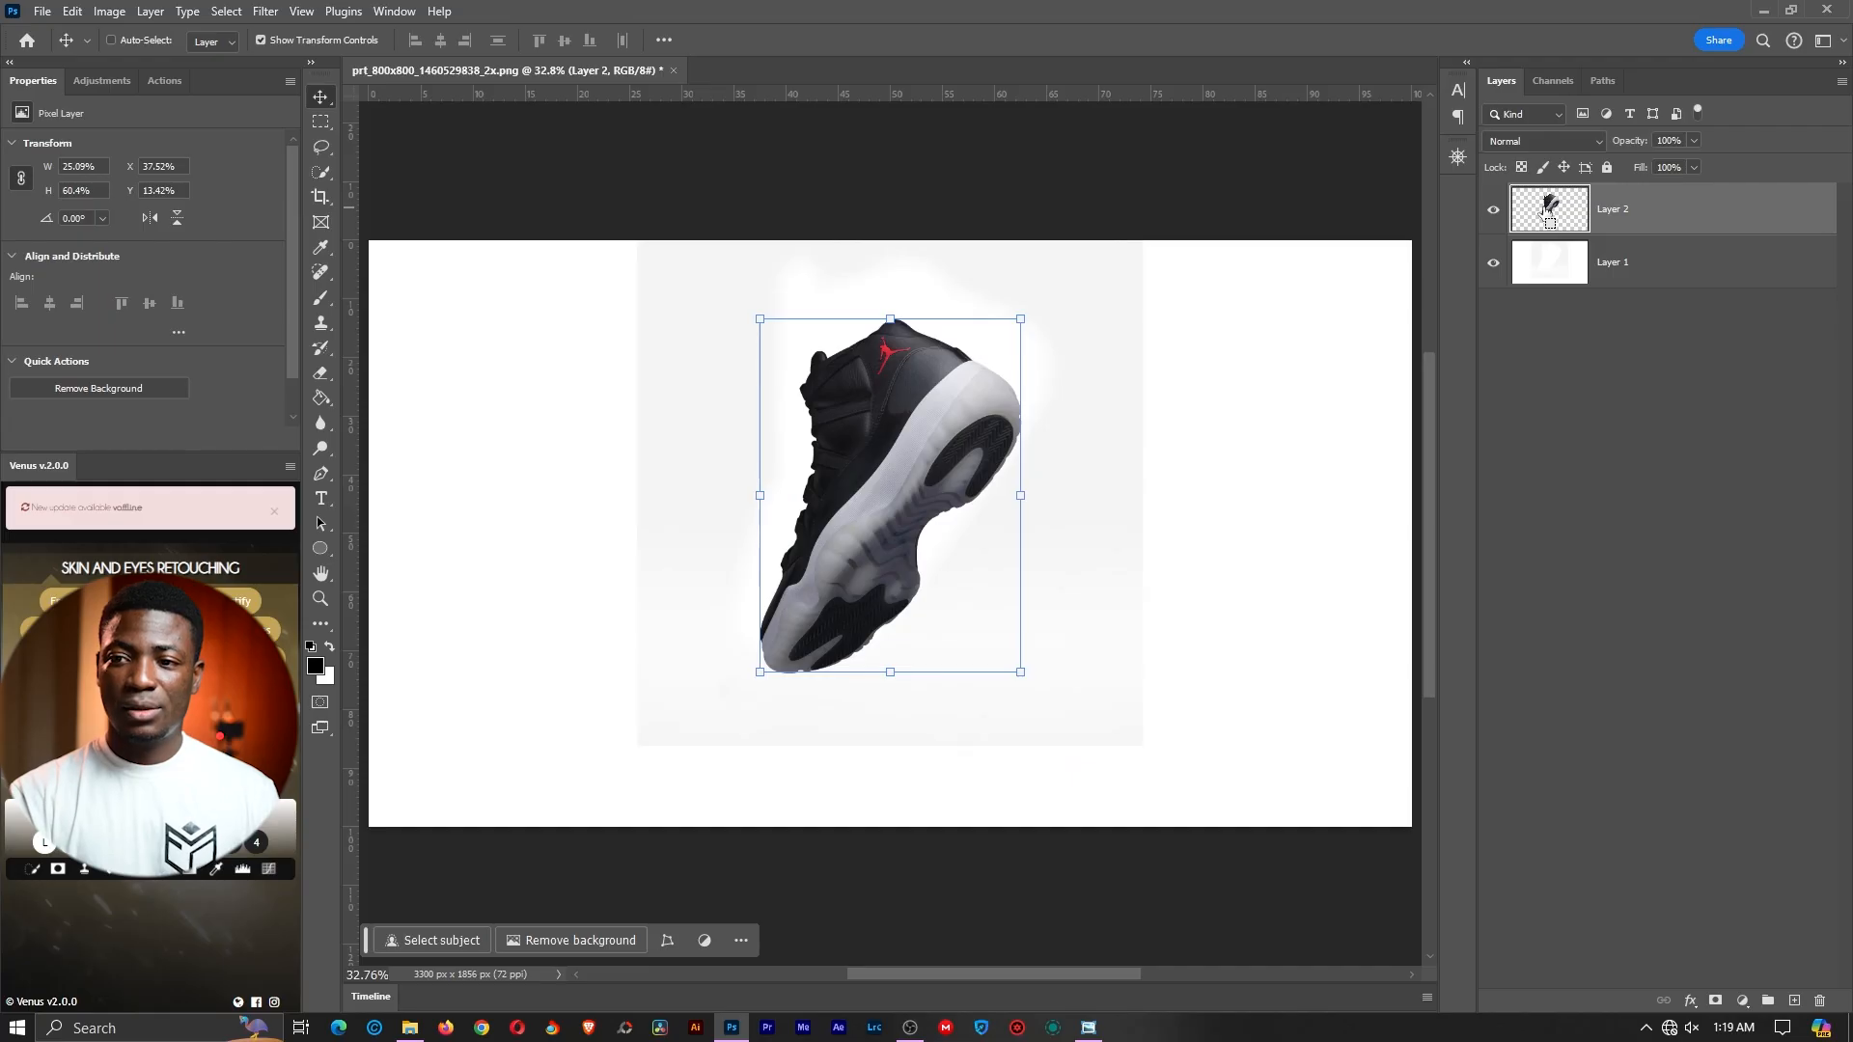
Fill the shoe's loaded outline with black on a new layer, deselect, and place that layer beneath the shoe layer
ctrl+click(1549, 210)
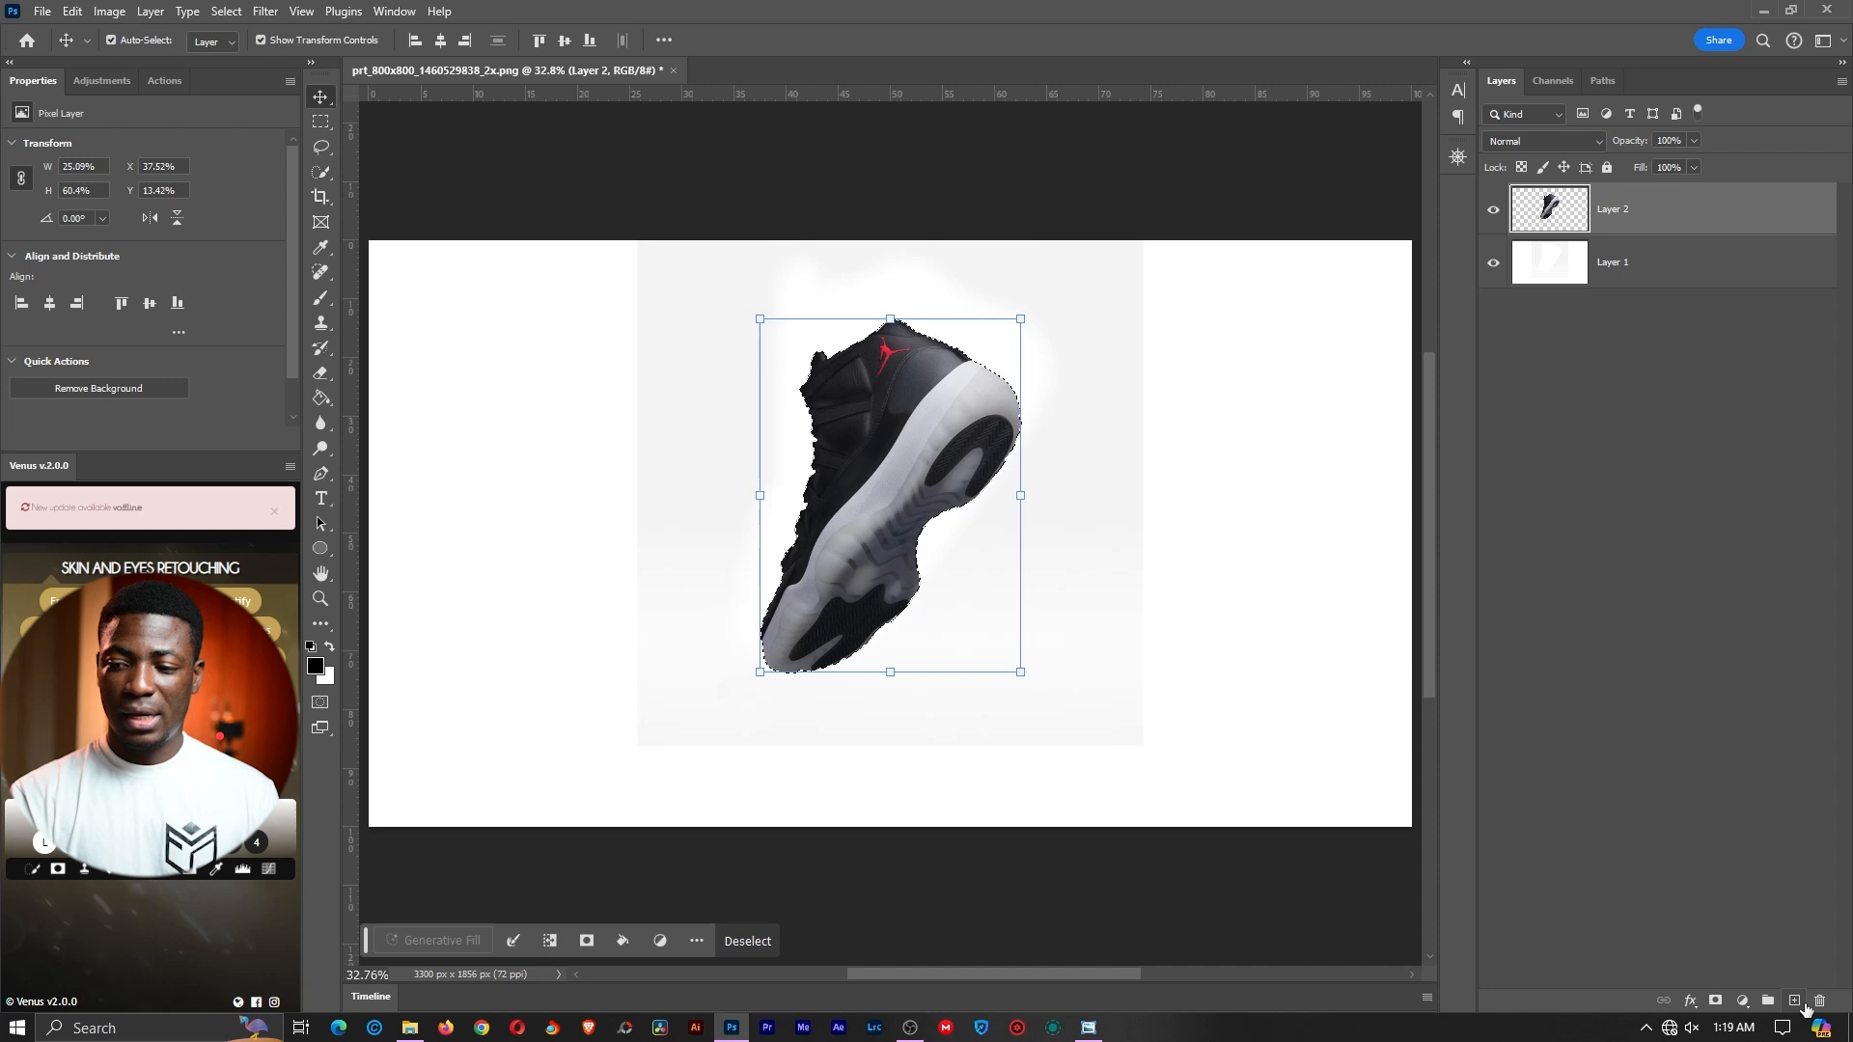
click(1797, 1003)
key(g)
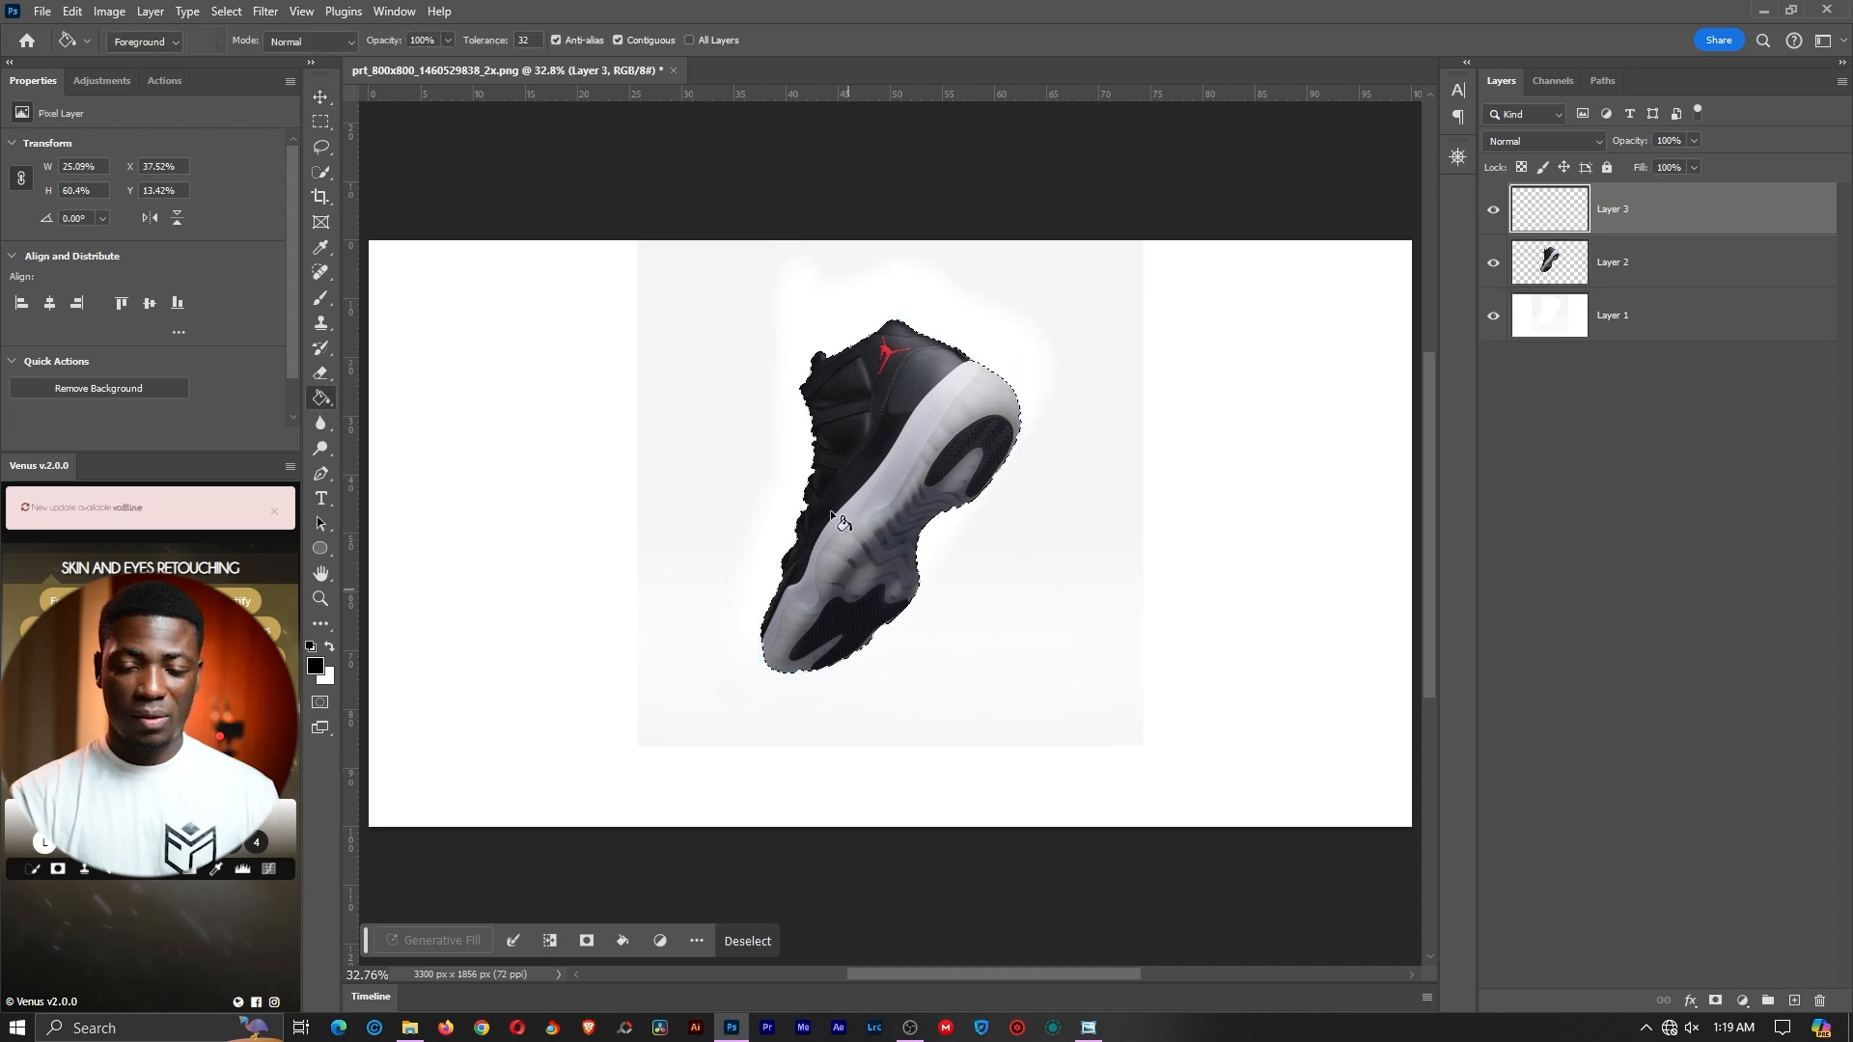
click(946, 426)
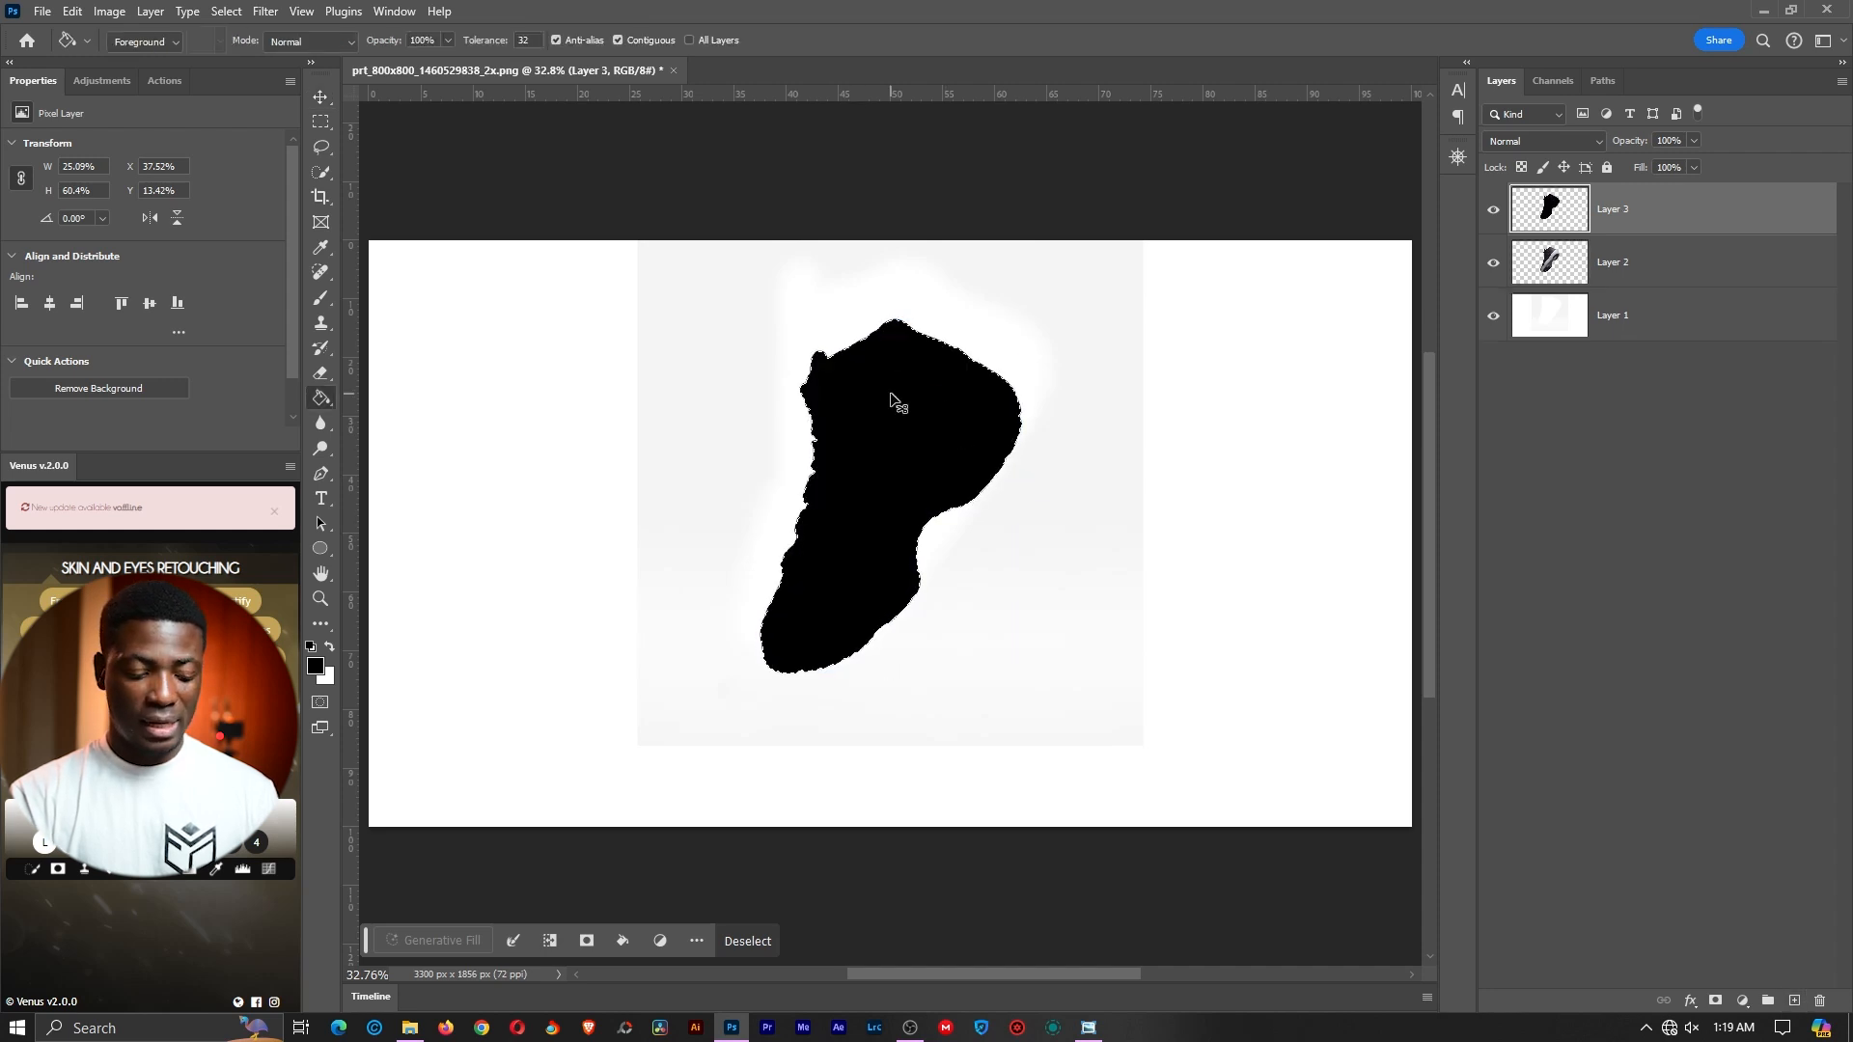
key(ctrl+d)
drag(1678, 221, 1667, 285)
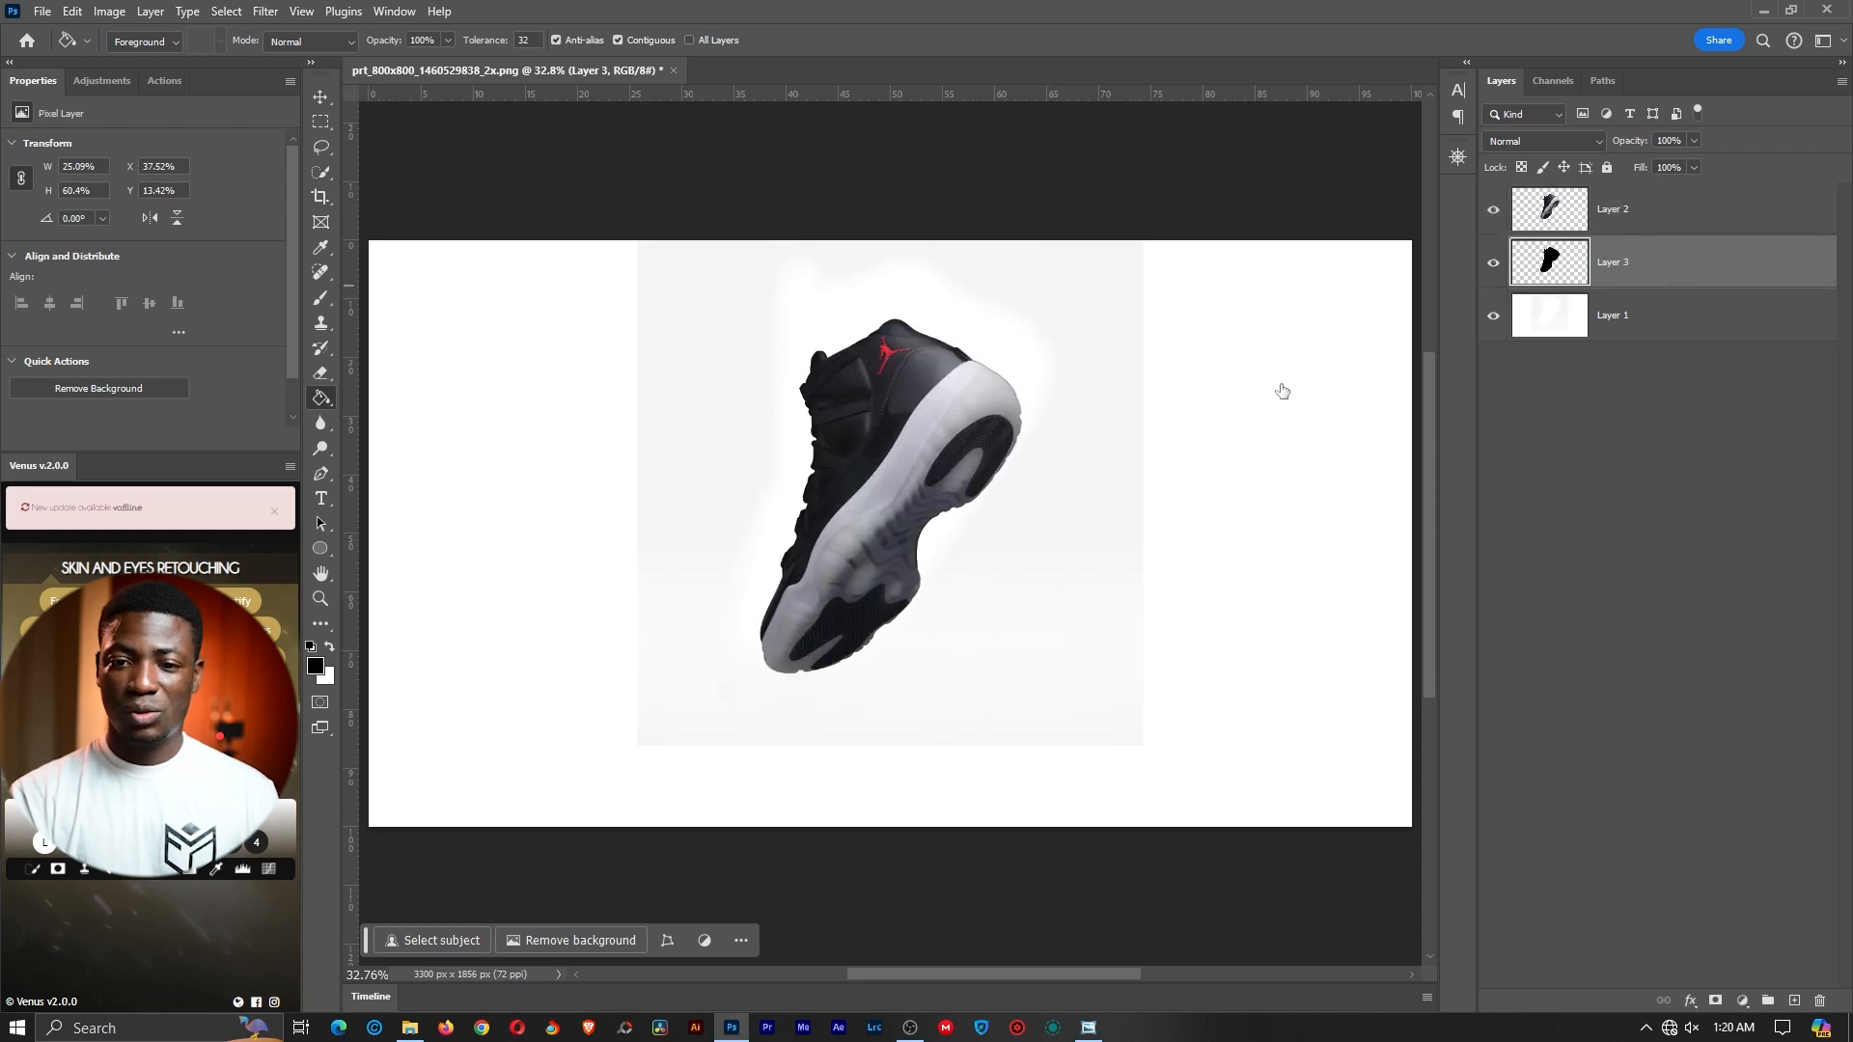
Move the new black silhouette horizontally to the right with the Move tool until it stands beside the shoe
key(v)
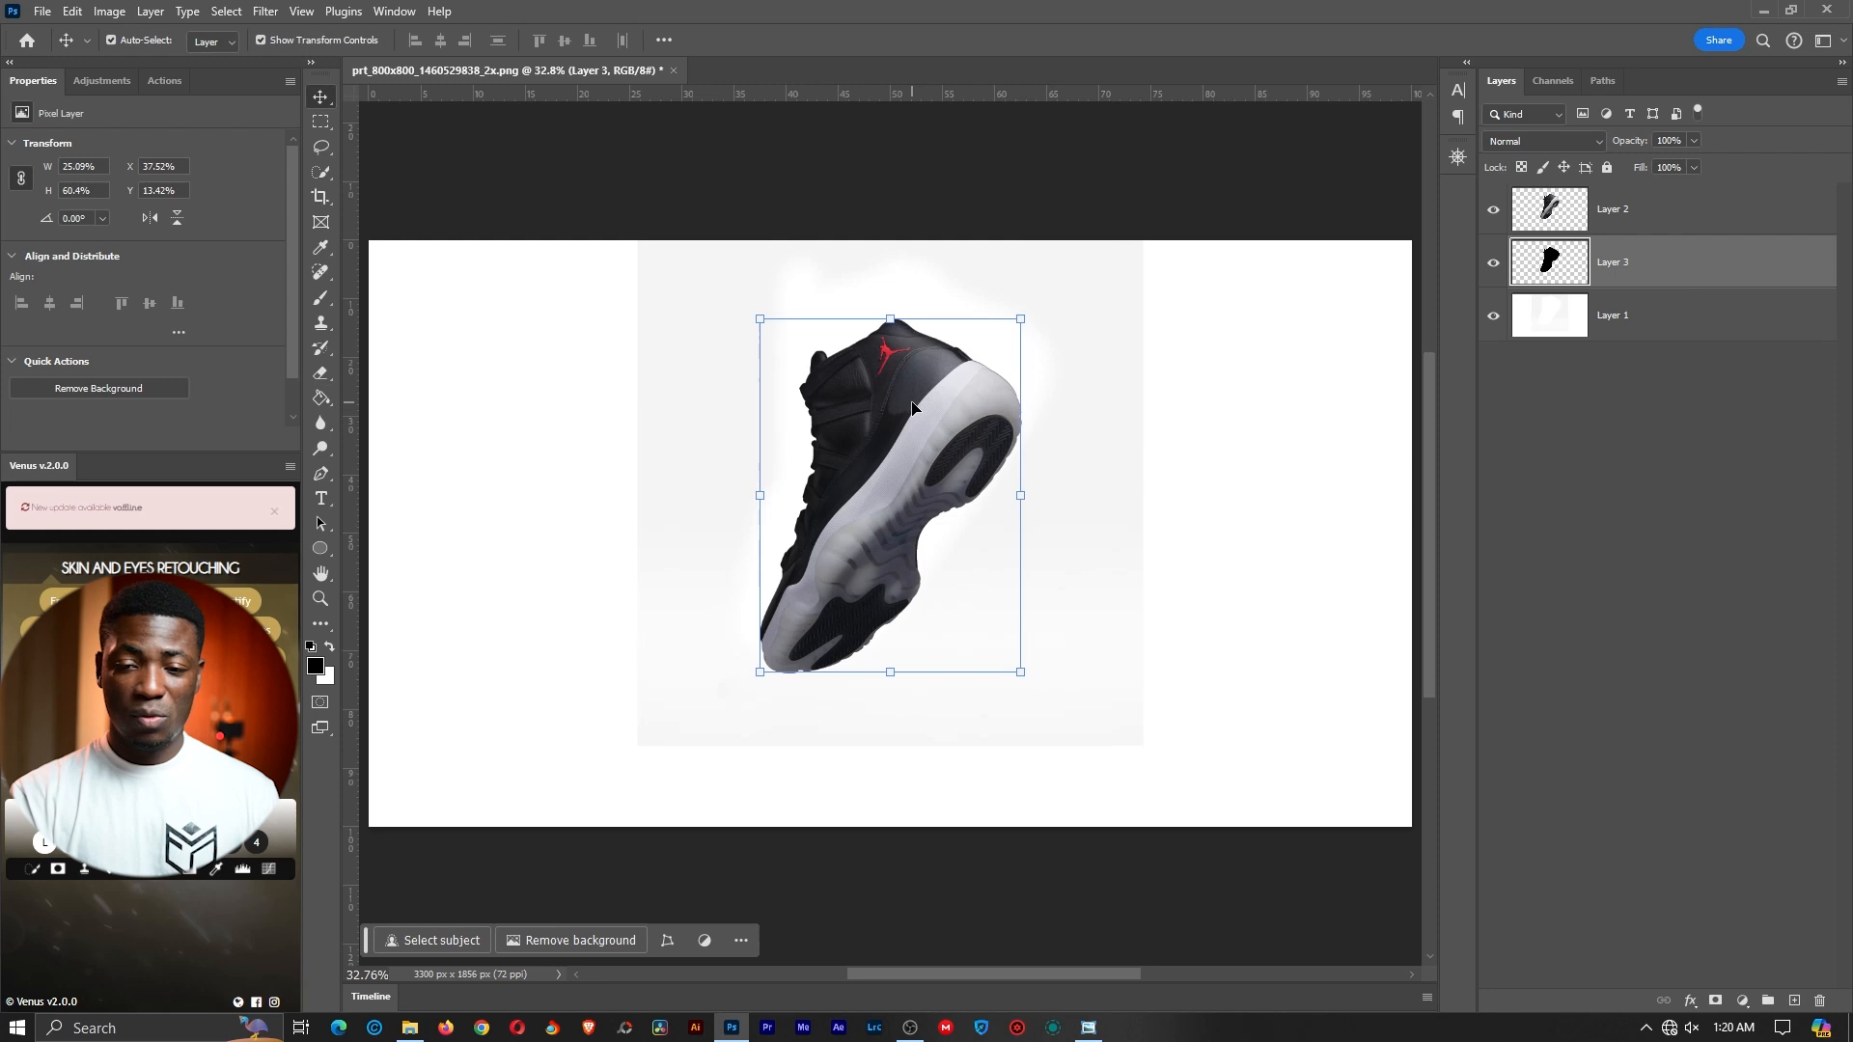
right_click(325, 104)
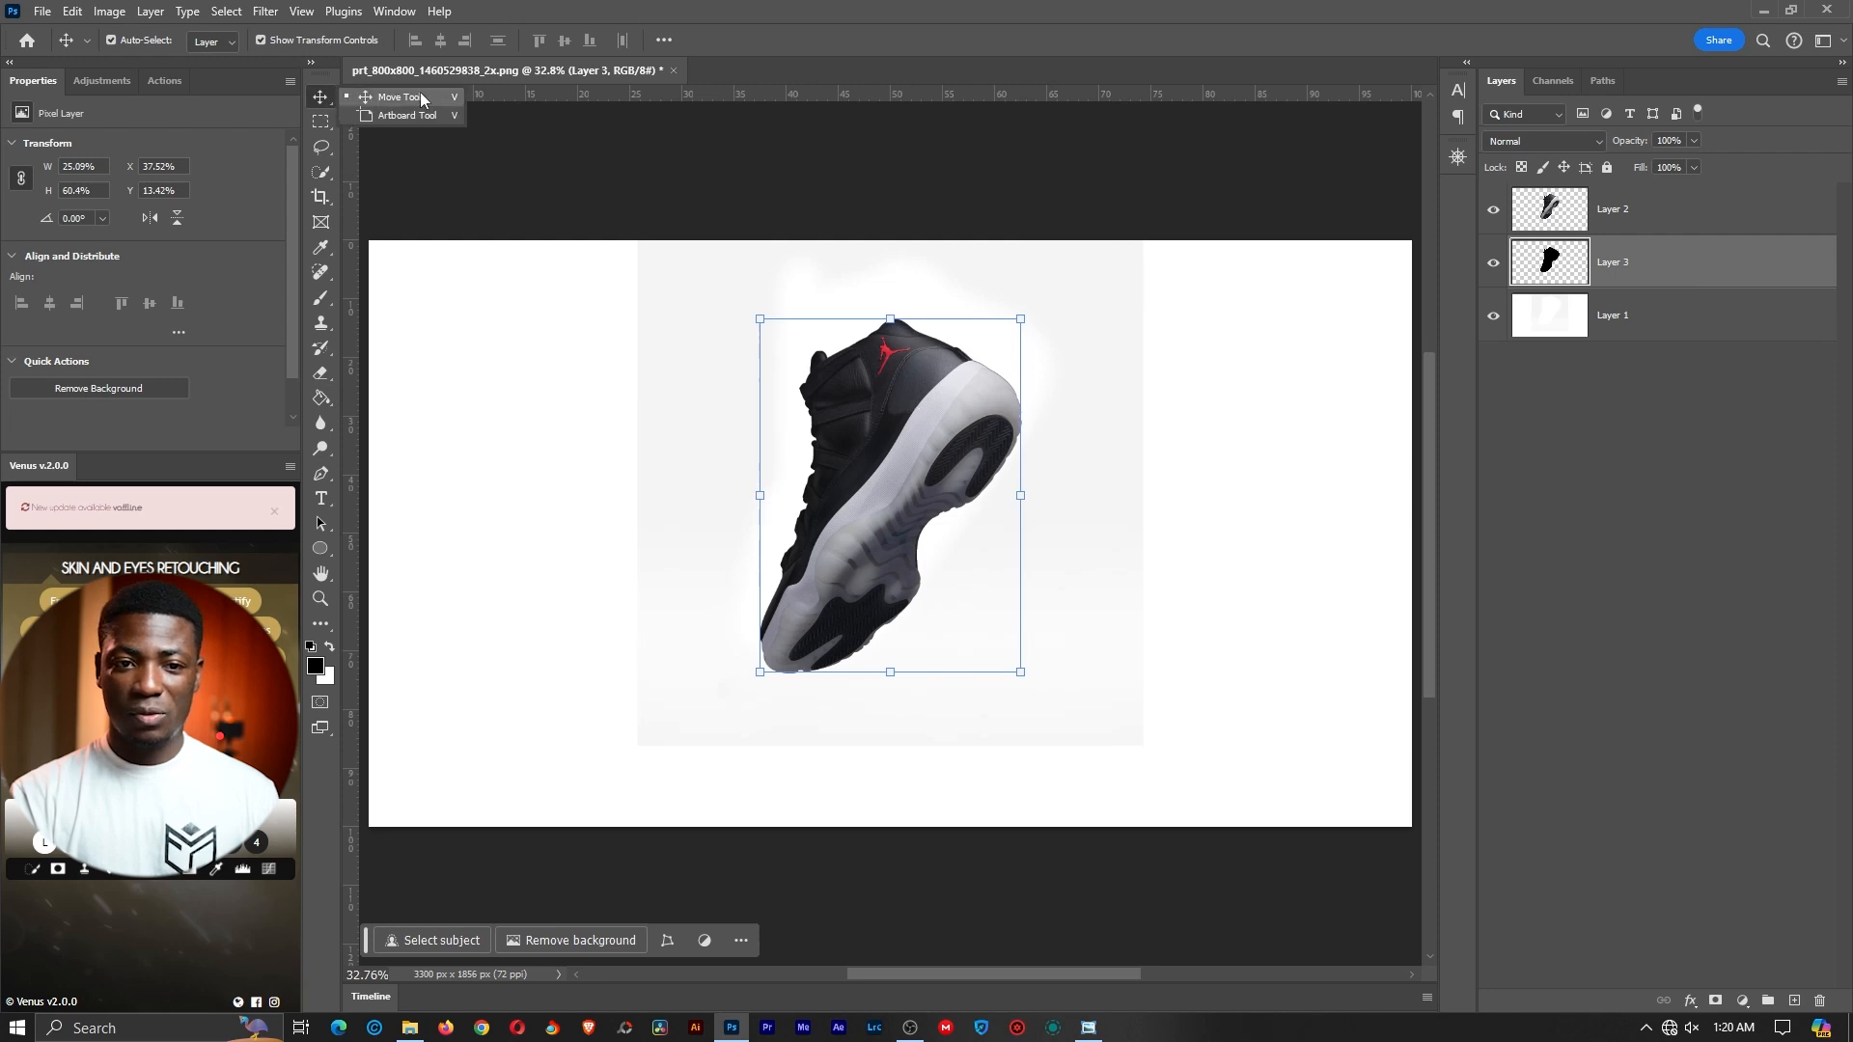
click(423, 98)
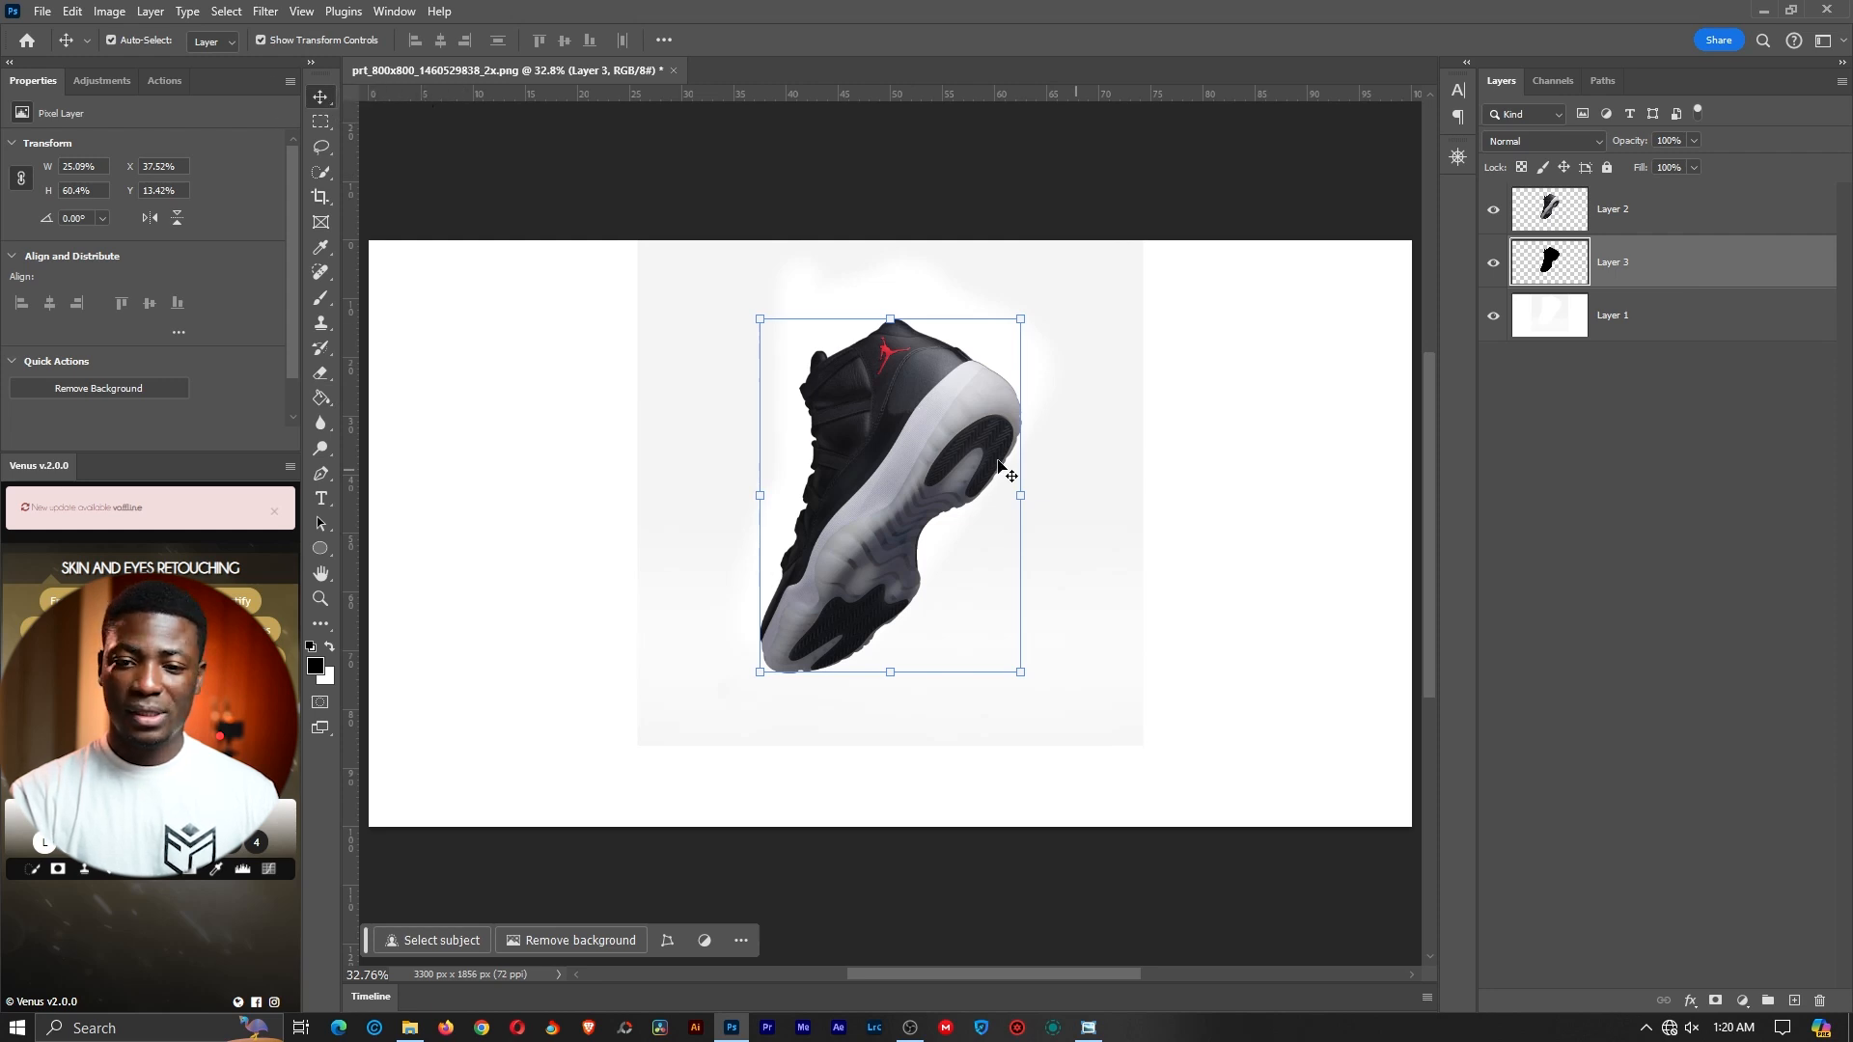
drag(1051, 473, 1171, 447)
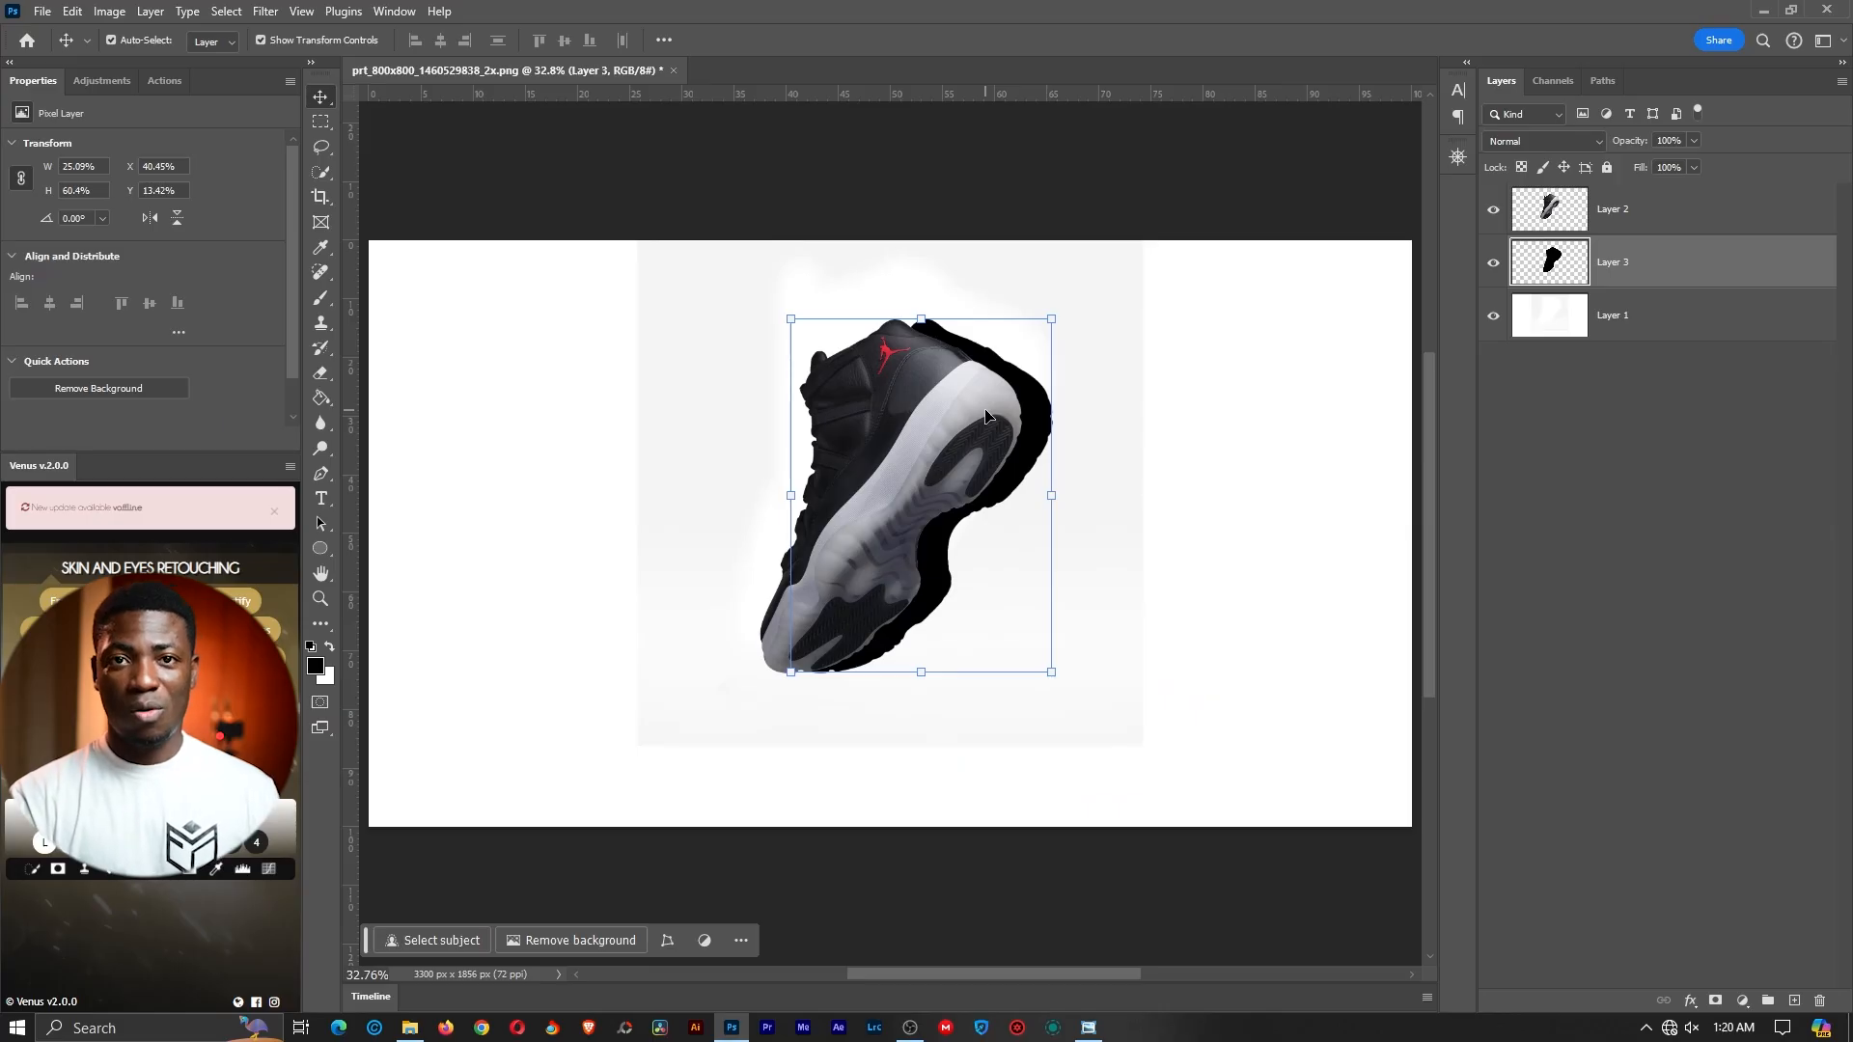
drag(1025, 388, 1127, 377)
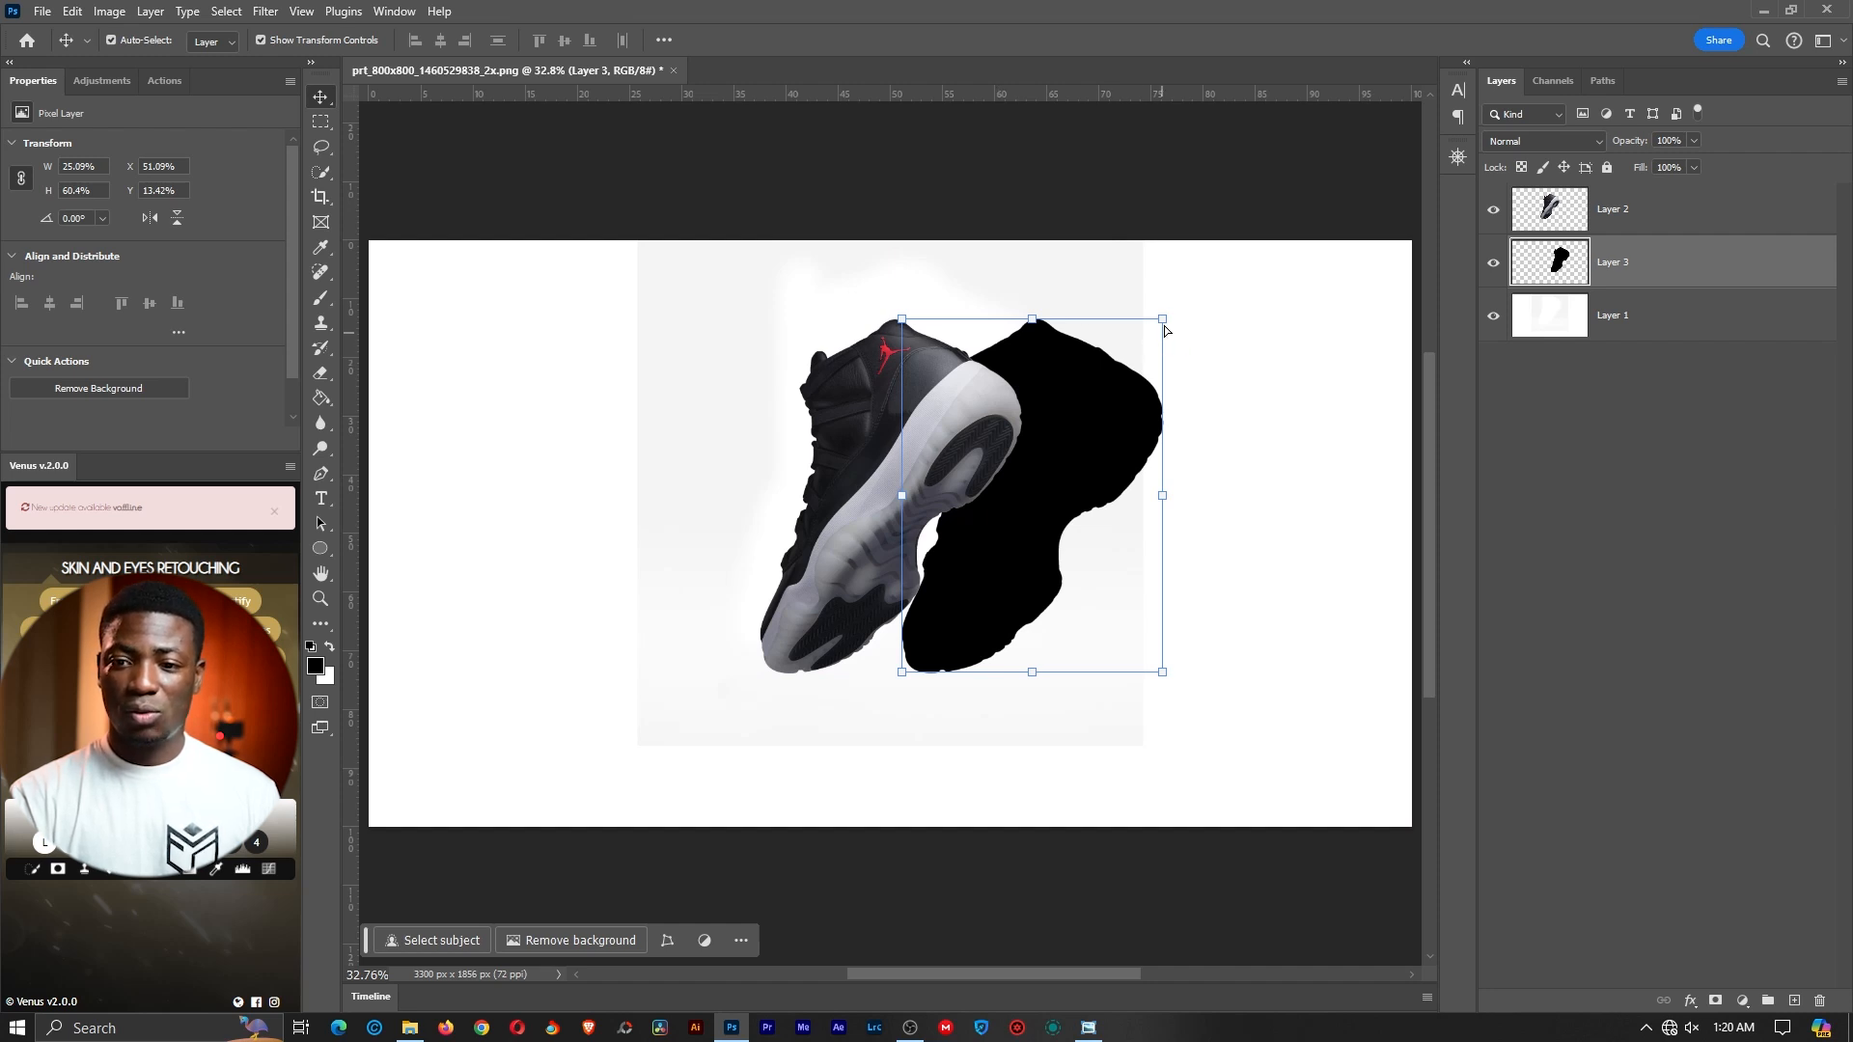
Rotate the silhouette clockwise so it lies below the shoe starting at its toe, and shift both layers slightly up and left
key(ctrl)
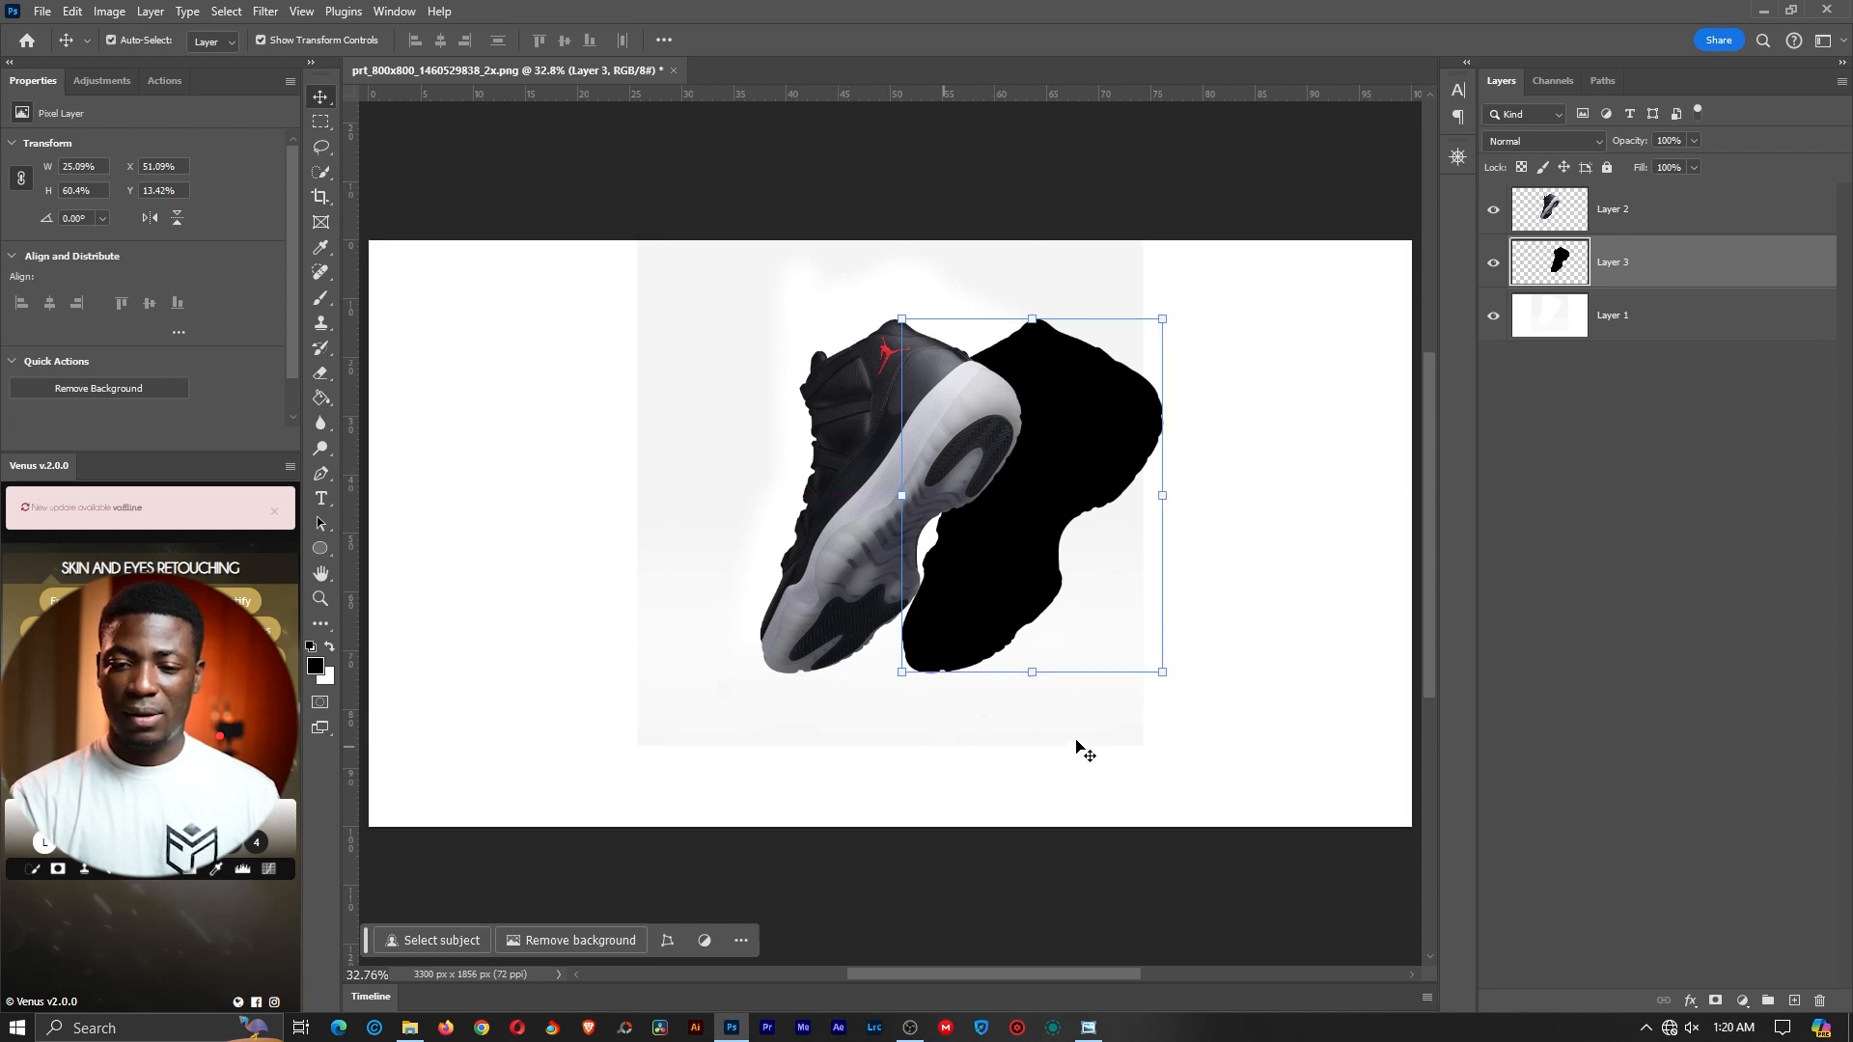
drag(1180, 479, 1090, 705)
drag(1041, 510, 1007, 777)
drag(1142, 845, 1029, 754)
key(Return)
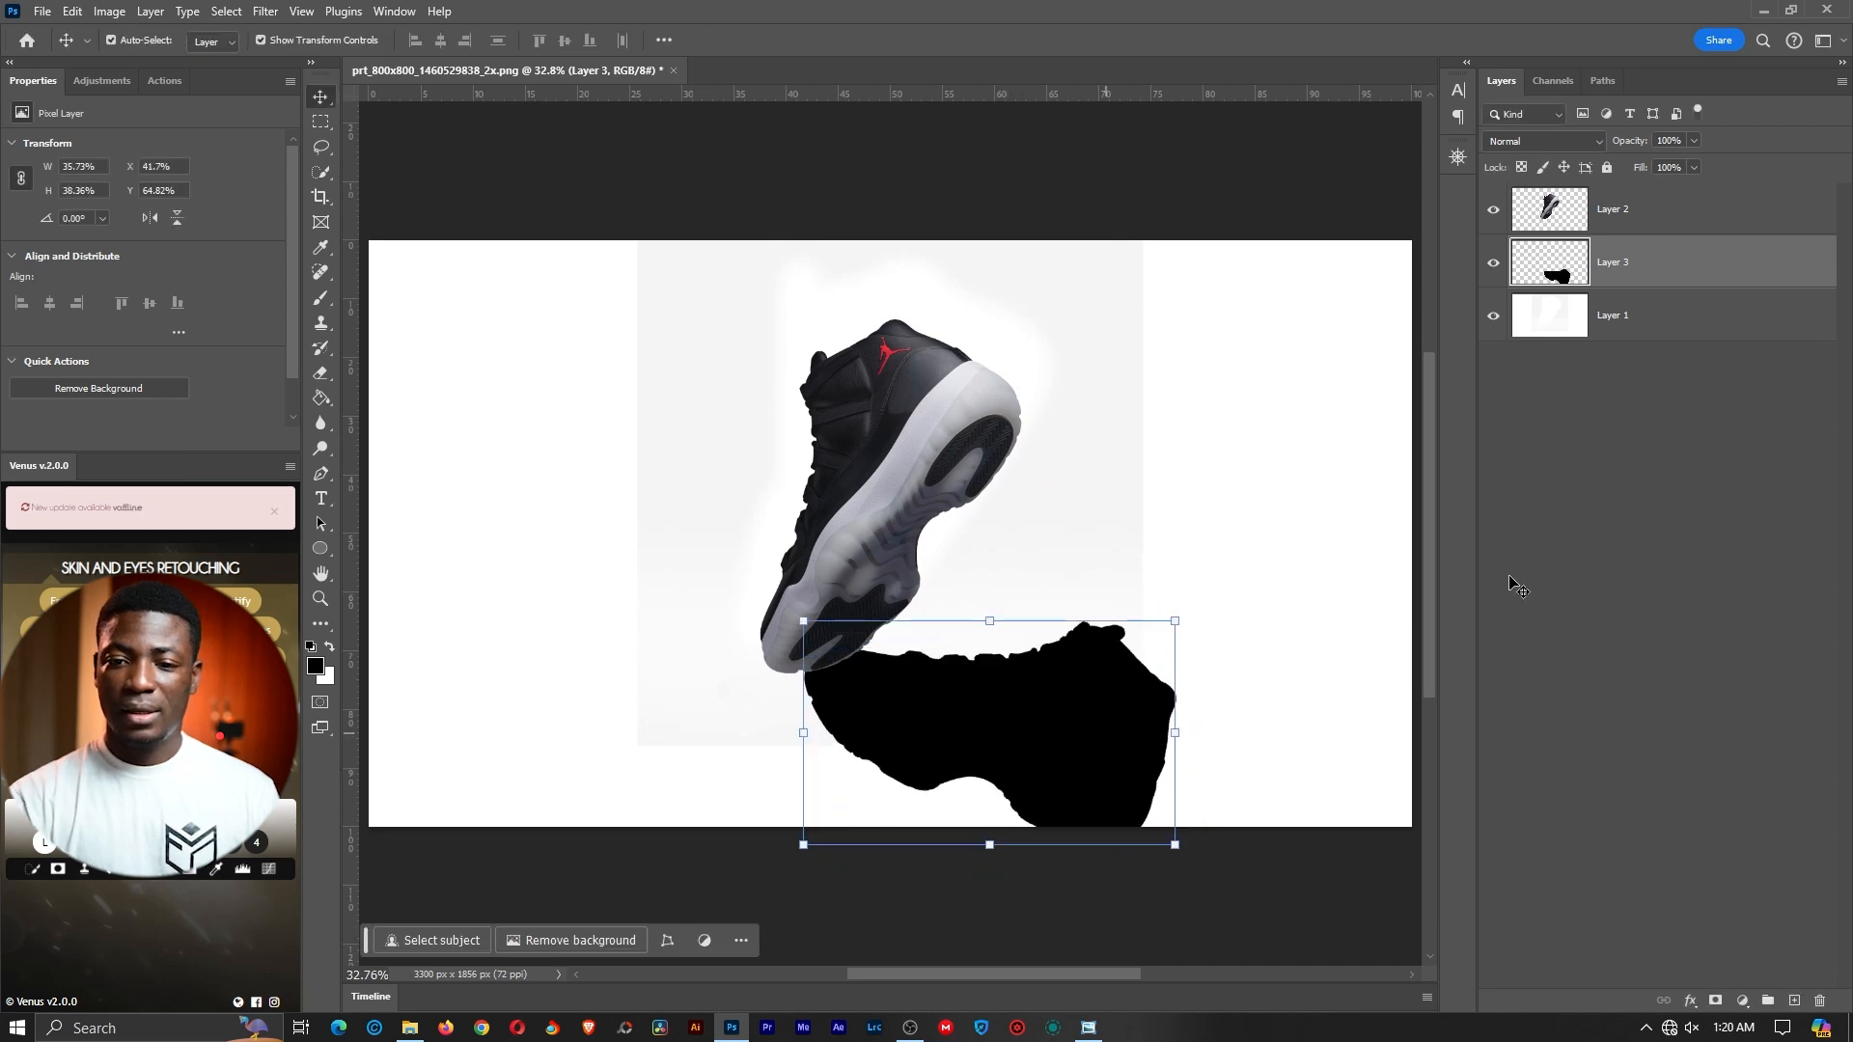
shift+click(1649, 224)
drag(811, 488, 870, 506)
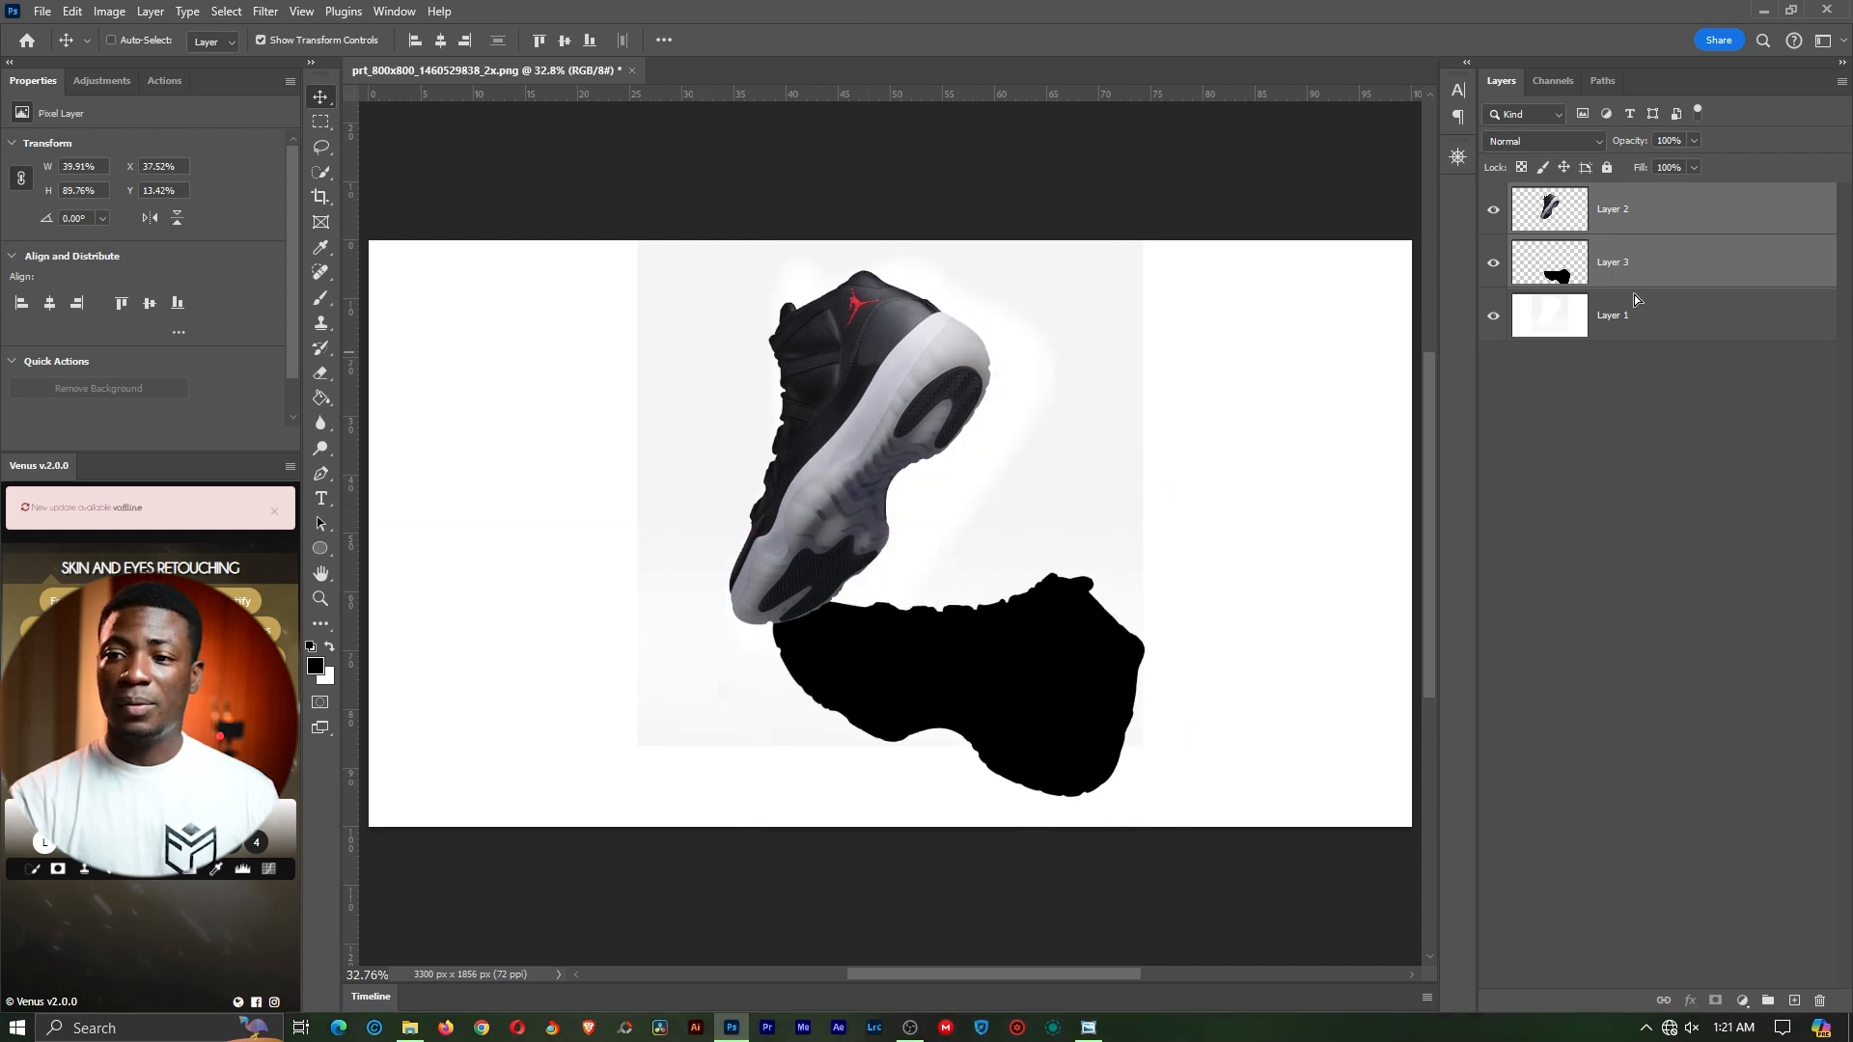
Distort the silhouette's corners into a long cast shadow stretching right from the shoe's toe, and set its opacity to 70%
click(1700, 261)
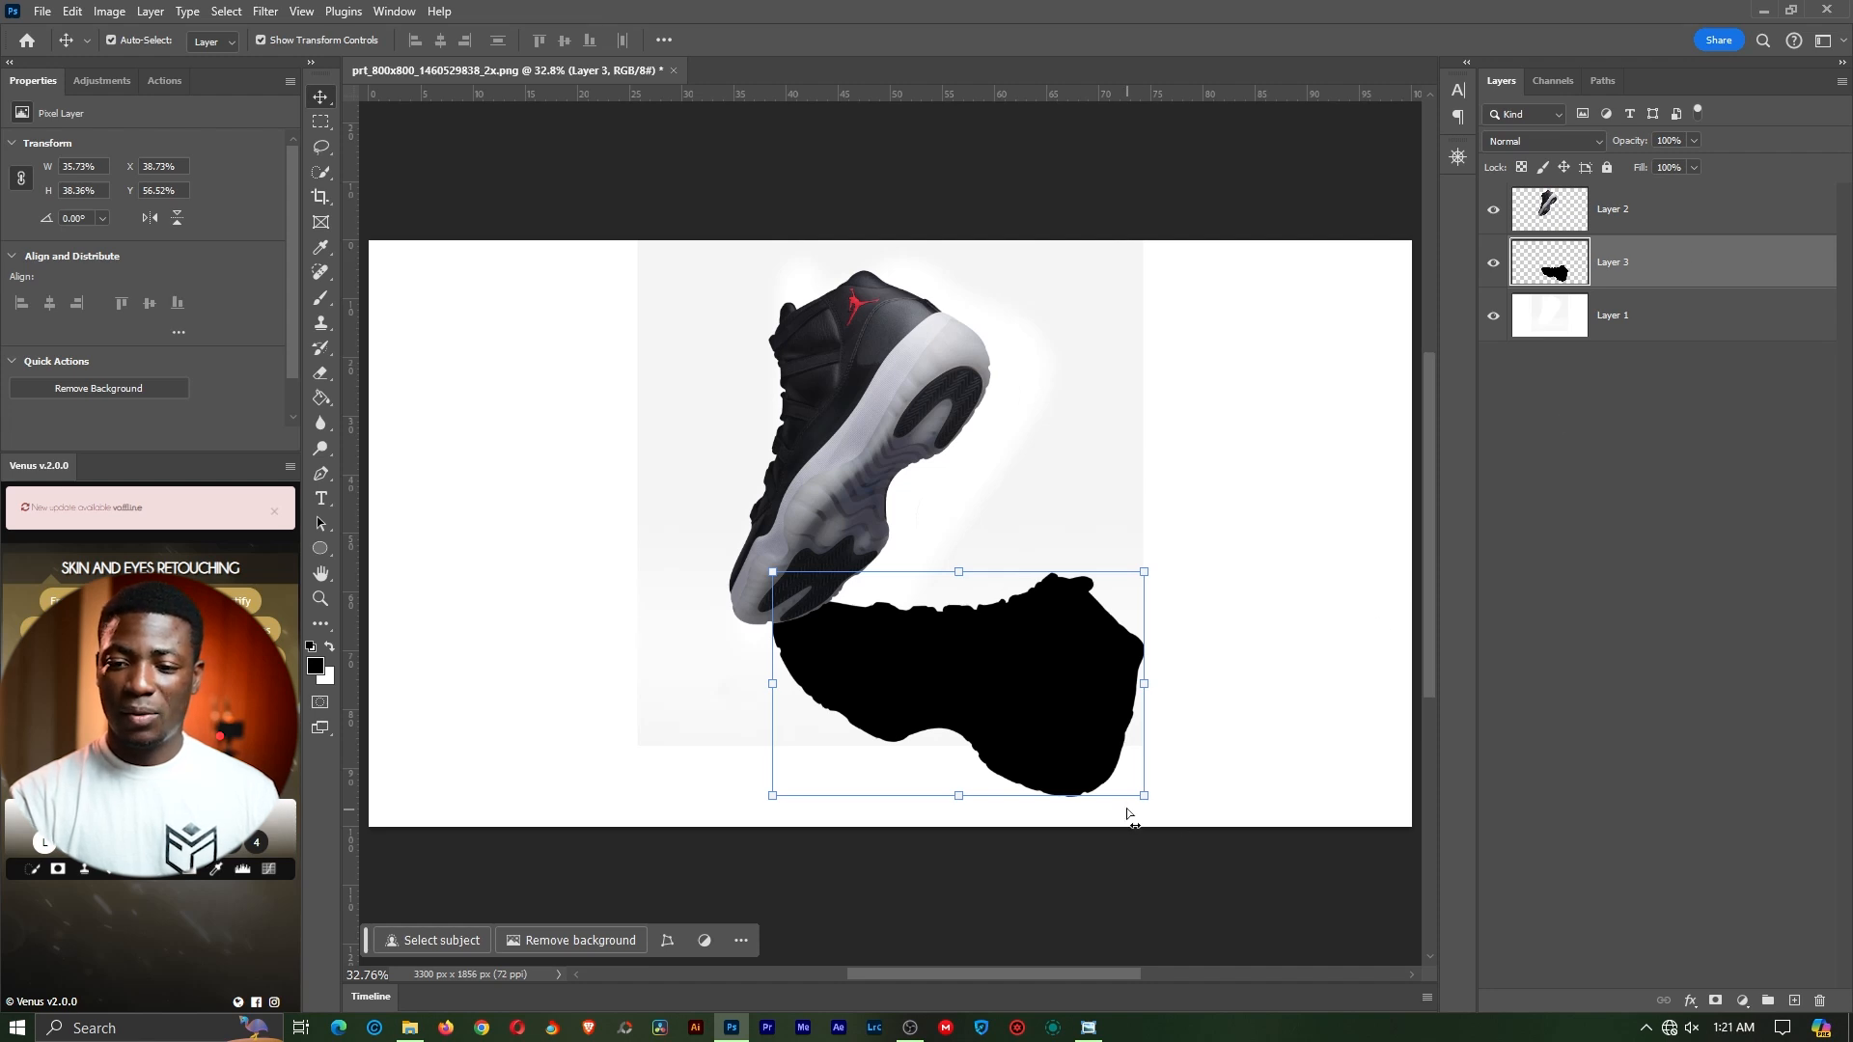
key(ctrl)
key(ctrl)
drag(1145, 797, 1250, 901)
drag(1145, 575, 1274, 664)
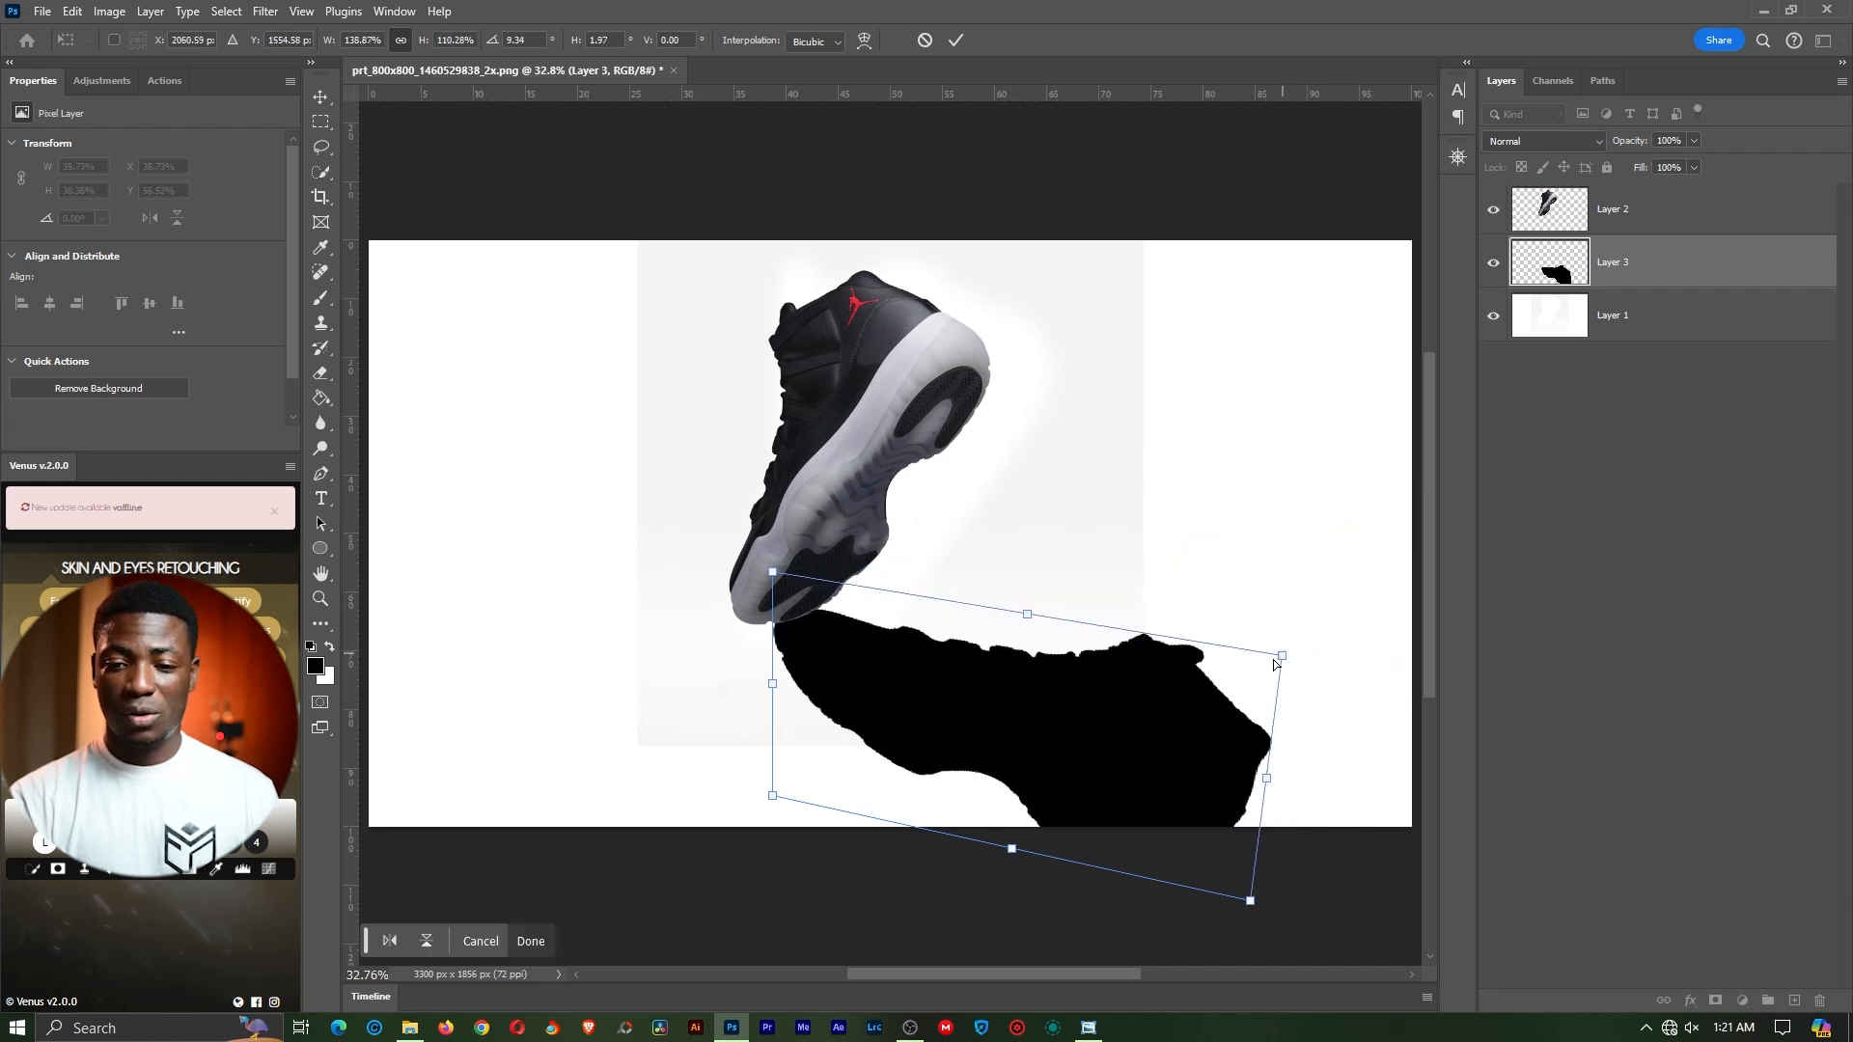
drag(773, 795, 745, 727)
drag(1251, 901, 1170, 858)
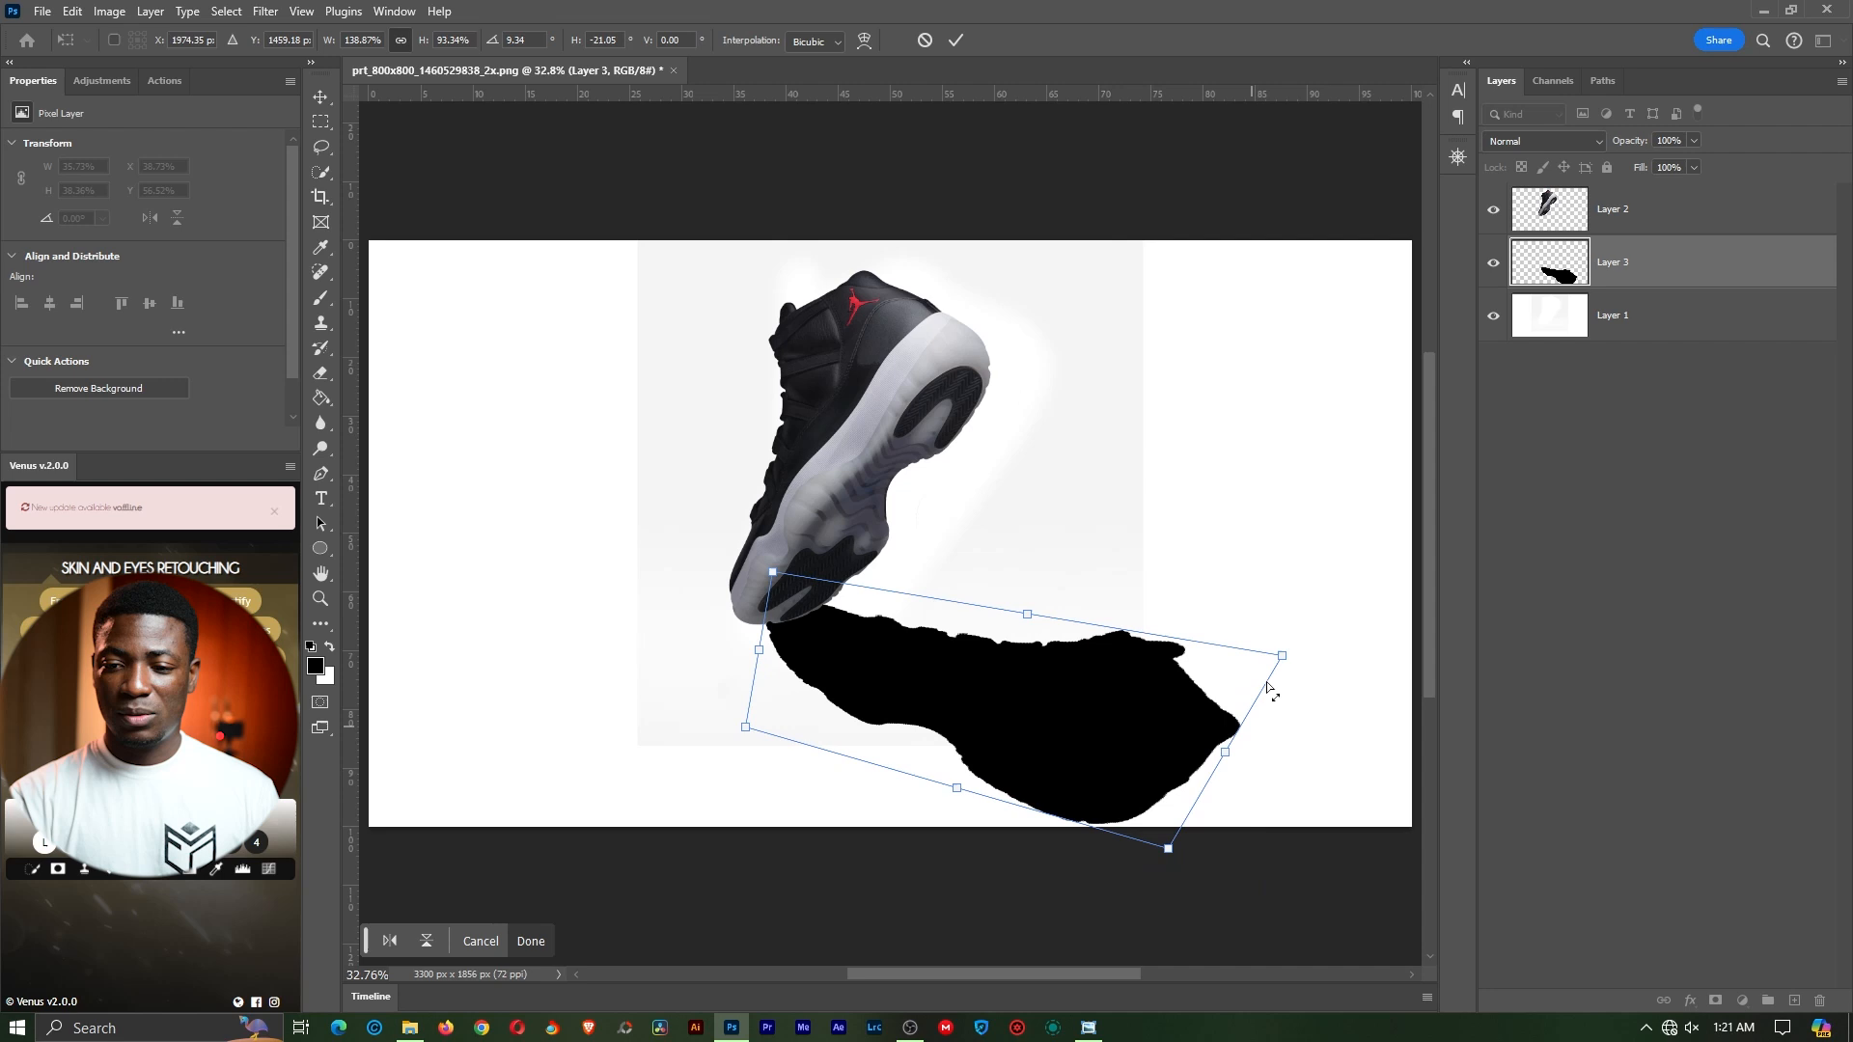
drag(1284, 656, 1363, 617)
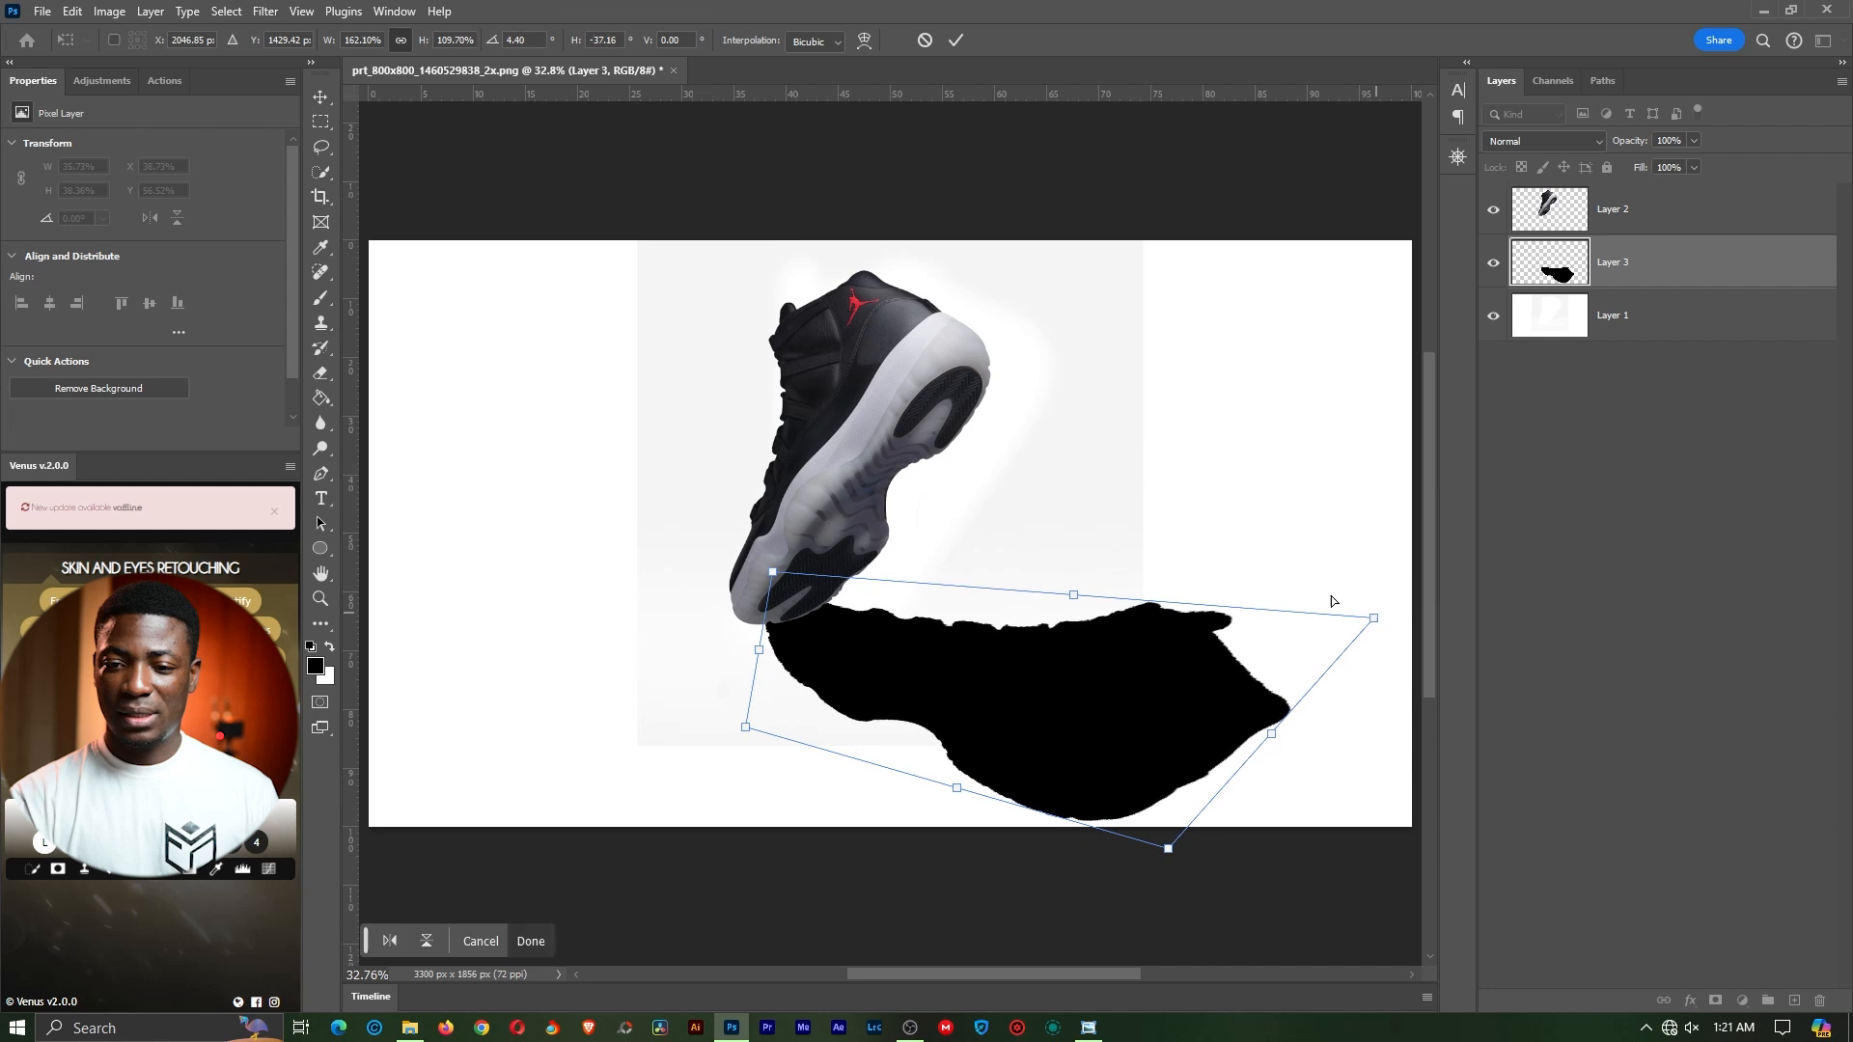
click(958, 41)
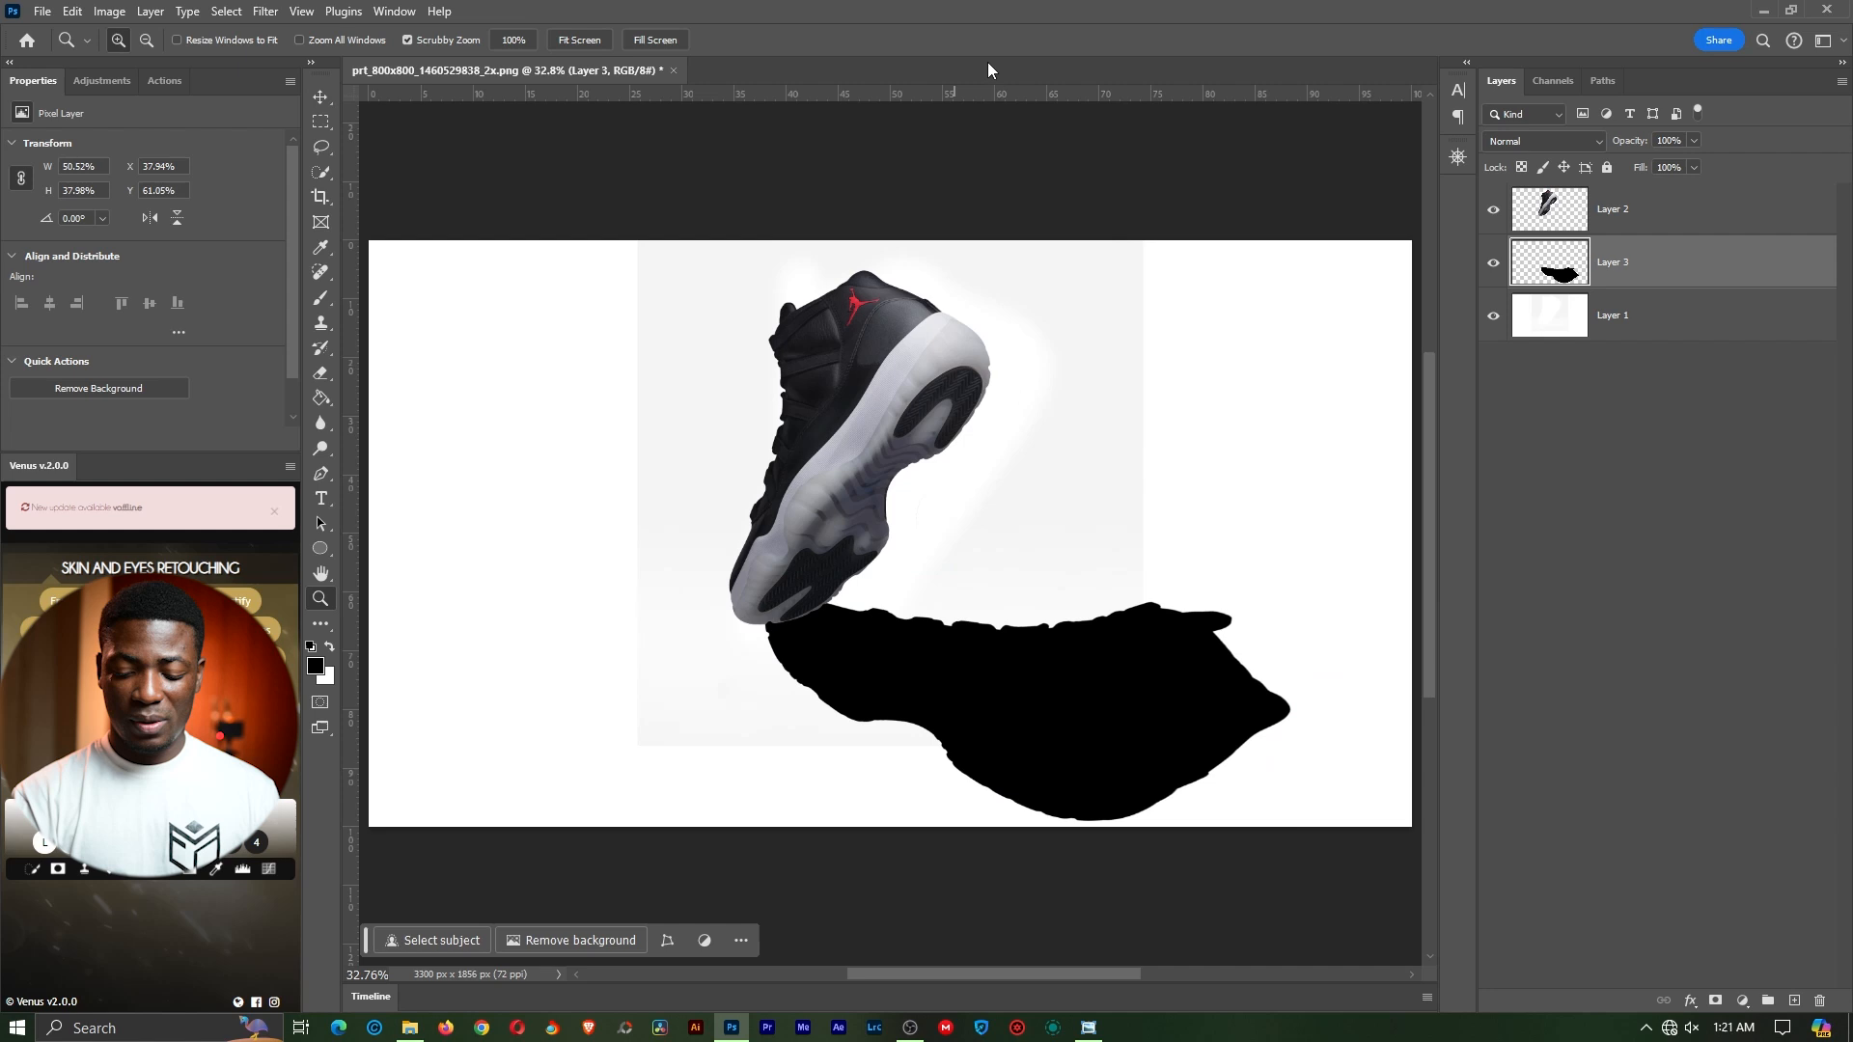
key(7)
mouse_move(1024, 497)
mouse_down()
mouse_move(936, 500)
mouse_move(1004, 492)
mouse_up()
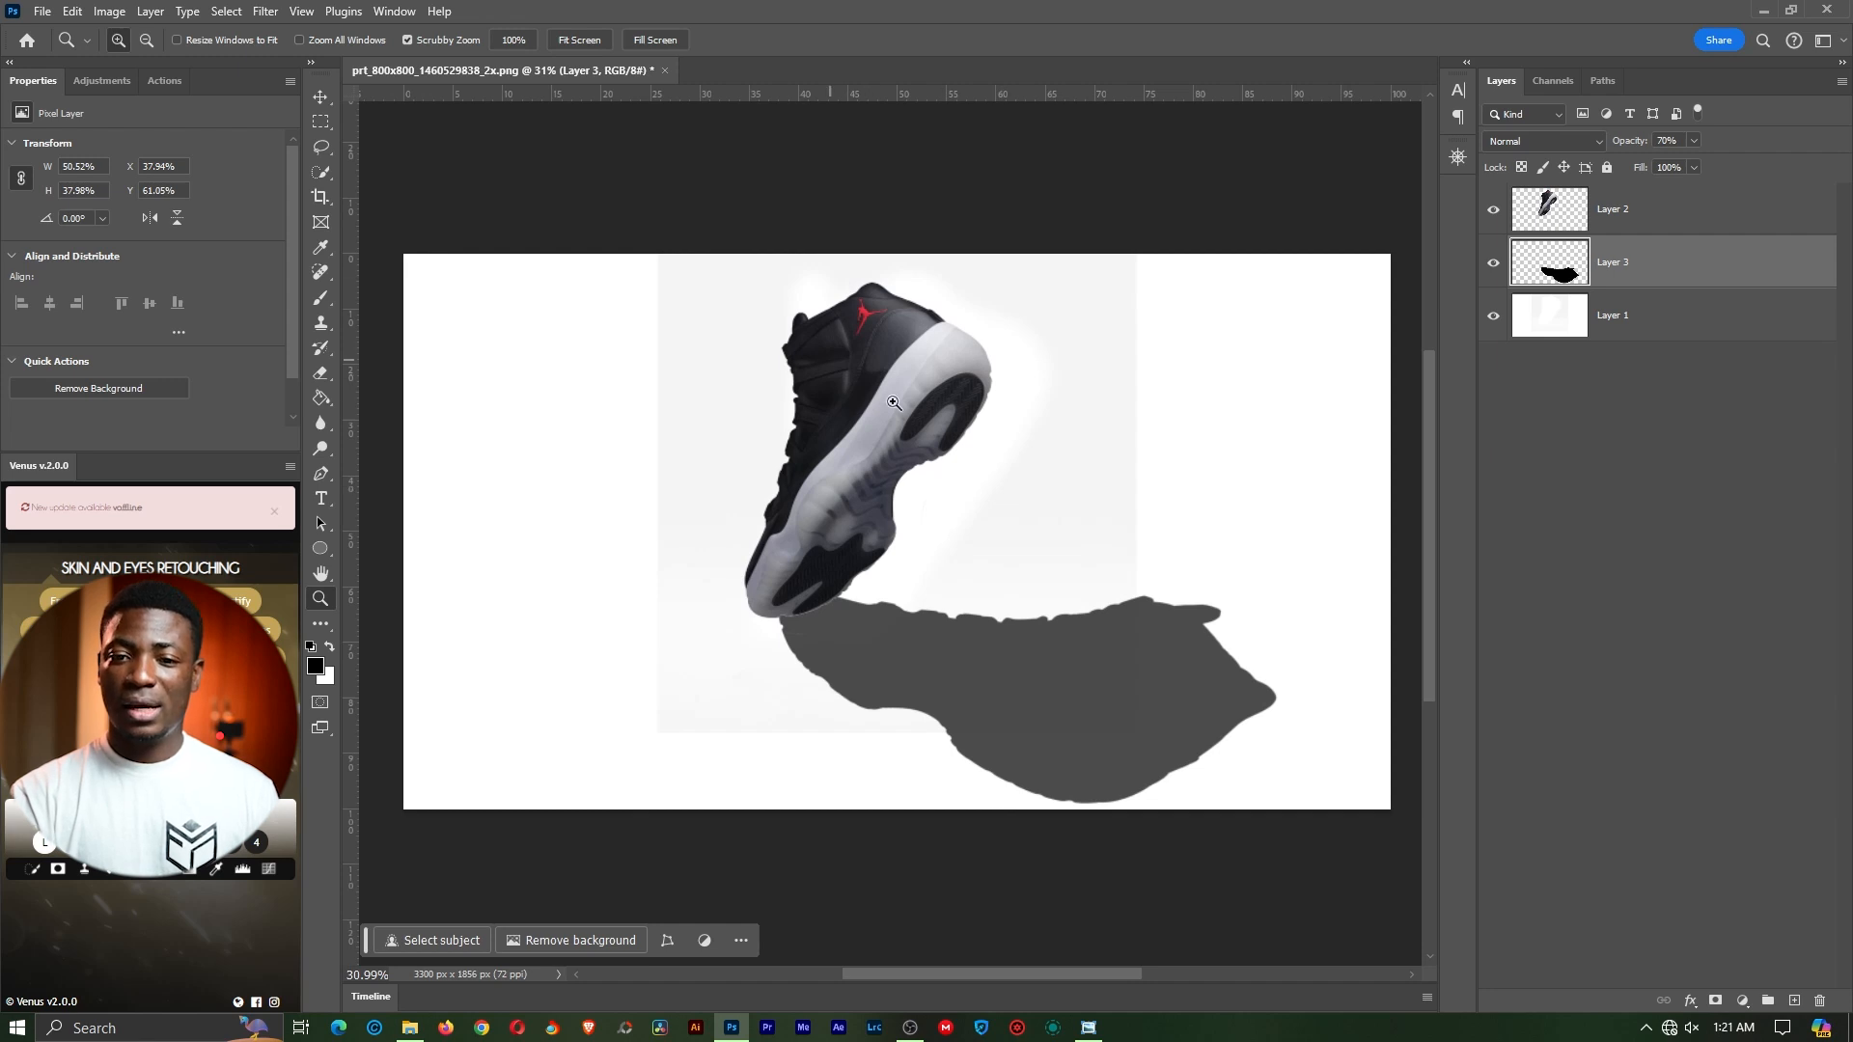